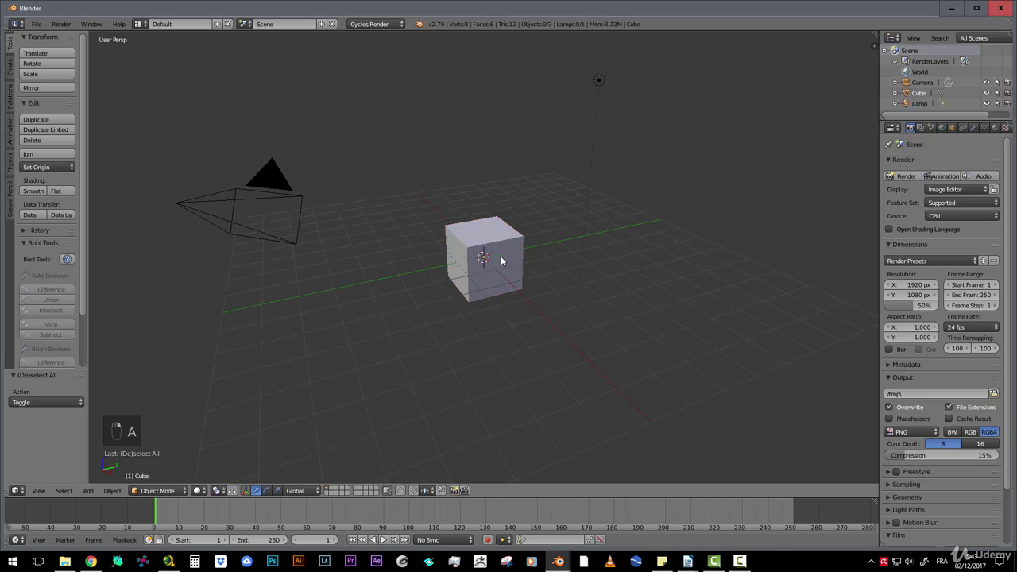
Delete all the default scene objects and add a mesh circle with 24 vertices
{"action": "key", "text": "x"}
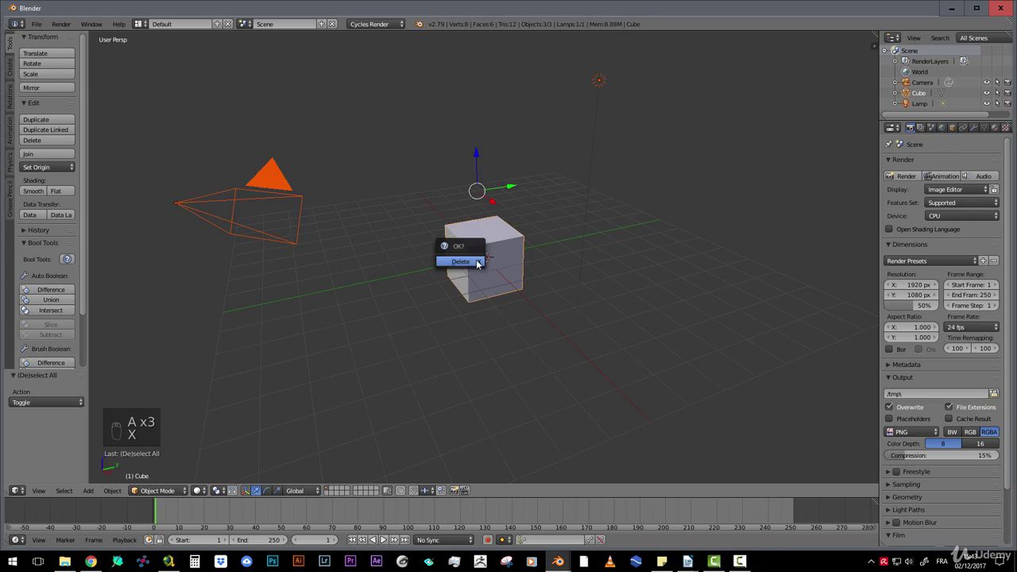
{"action": "left_click", "coordinate": [476, 263]}
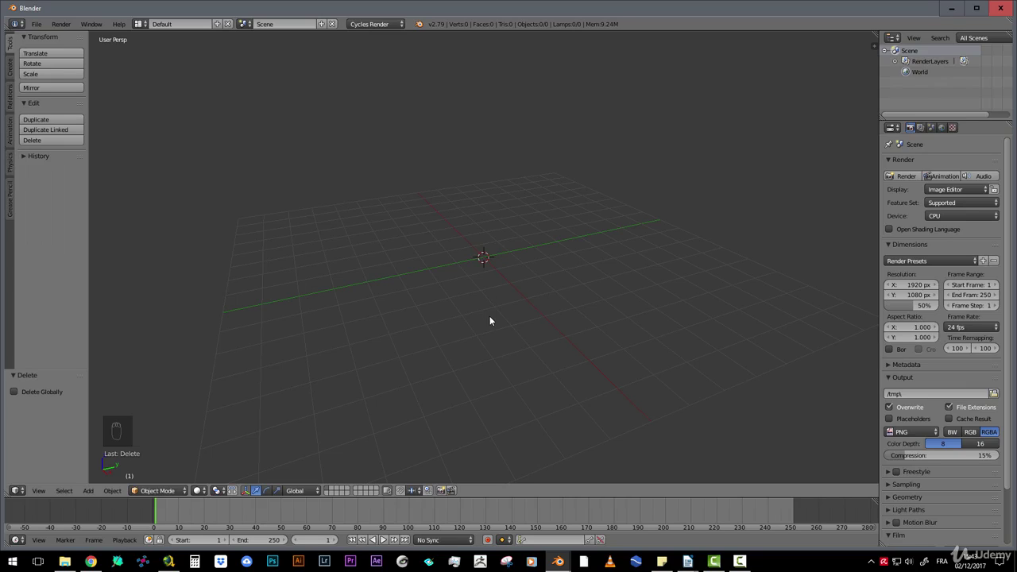
{"action": "key", "text": "shift+a"}
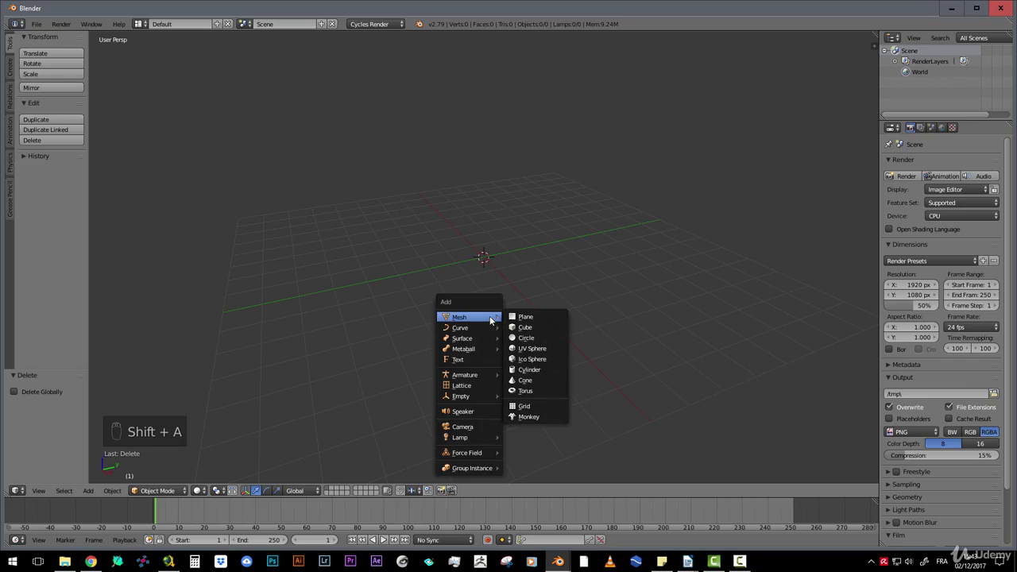
{"action": "left_click", "coordinate": [526, 337]}
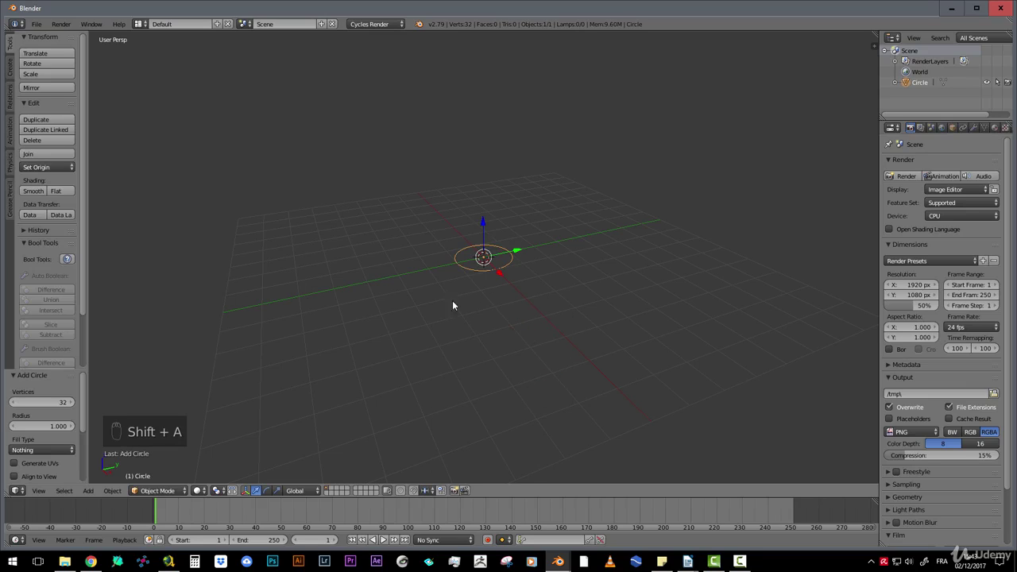
{"action": "left_click", "coordinate": [56, 403]}
{"action": "type", "text": "24"}
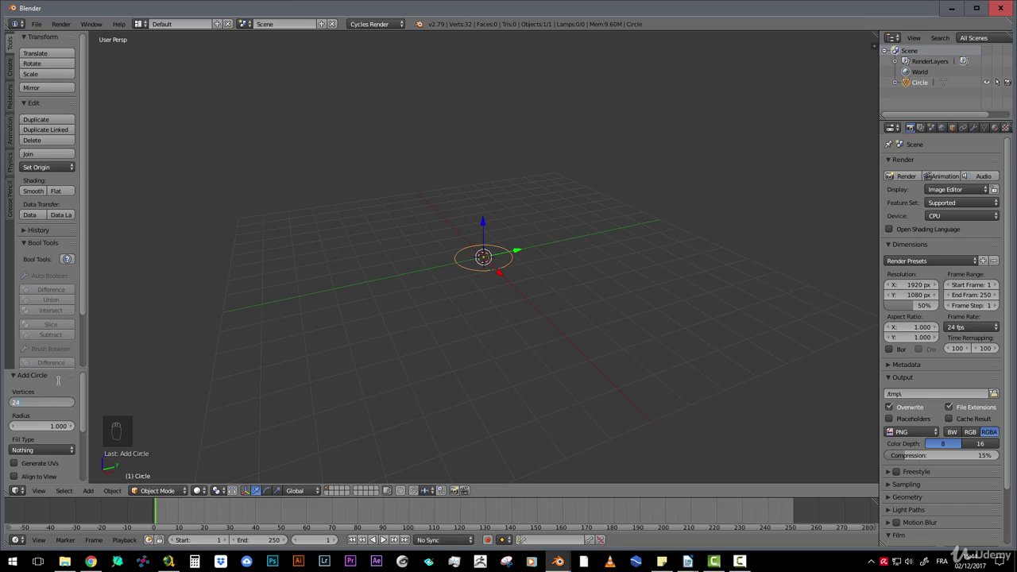
{"action": "key", "text": "Return"}
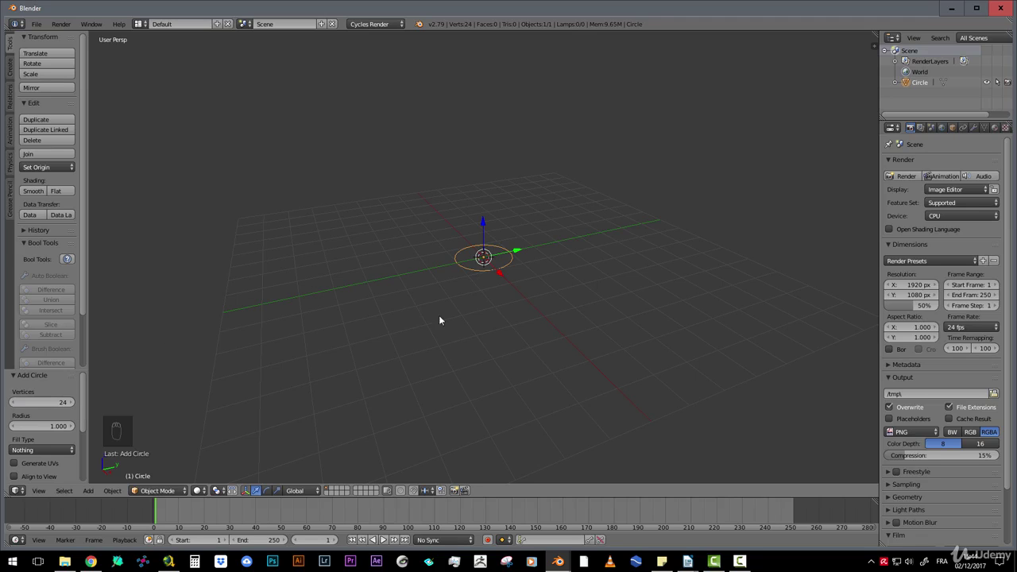
Enter Edit Mode on the circle in front orthographic view and extrude its edge loop down about 0.178 along Z
{"action": "scroll", "coordinate": [516, 302], "scroll_direction": "up", "scroll_amount": 5}
{"action": "middle_click_drag", "start_coordinate": [463, 299], "coordinate": [501, 291]}
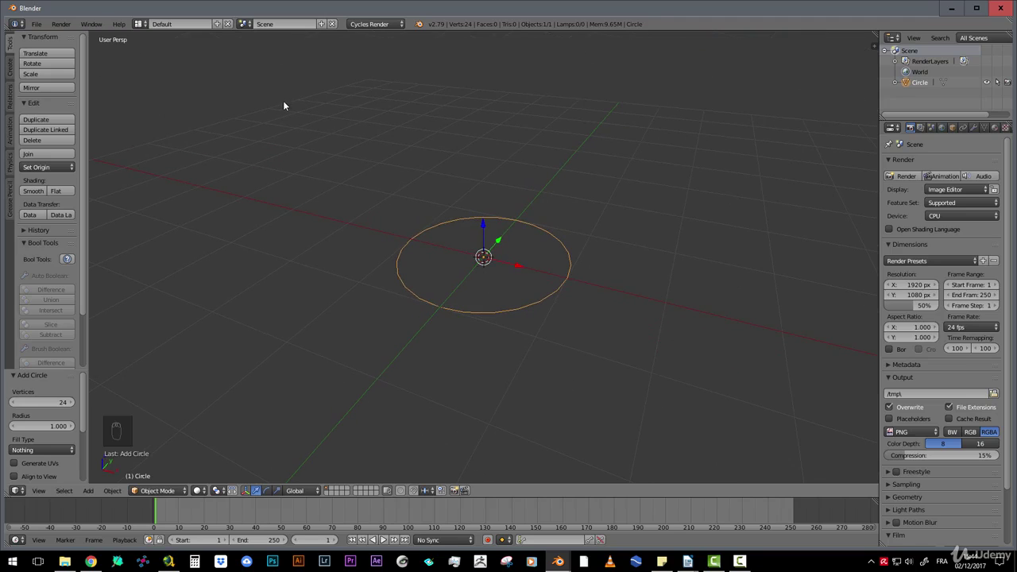
{"action": "key", "text": "KP_5"}
{"action": "middle_click_drag", "start_coordinate": [449, 241], "coordinate": [460, 284]}
{"action": "scroll", "coordinate": [478, 287], "scroll_direction": "up", "scroll_amount": 1}
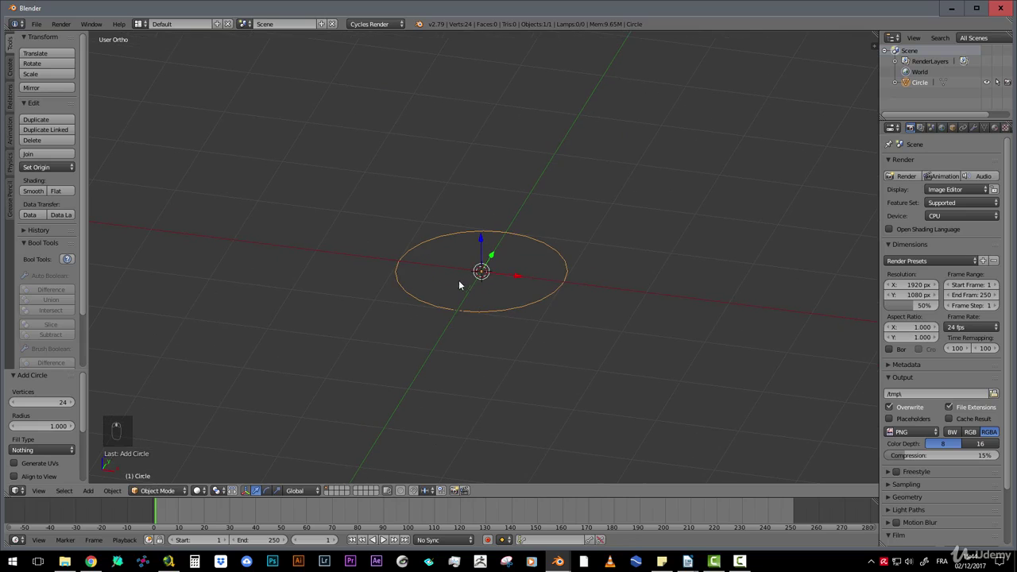
{"action": "key", "text": "KP_1"}
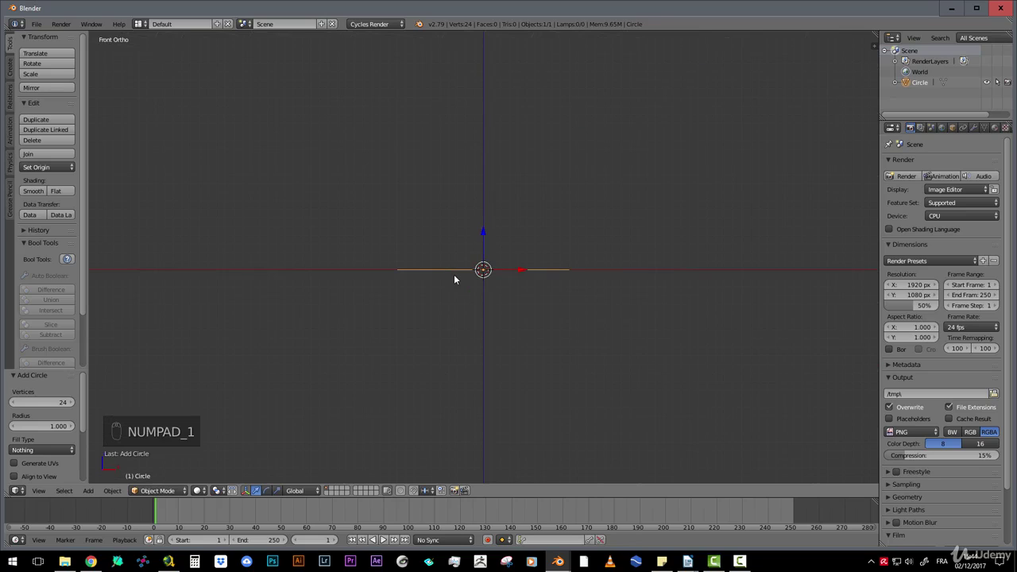
{"action": "key", "text": "Tab"}
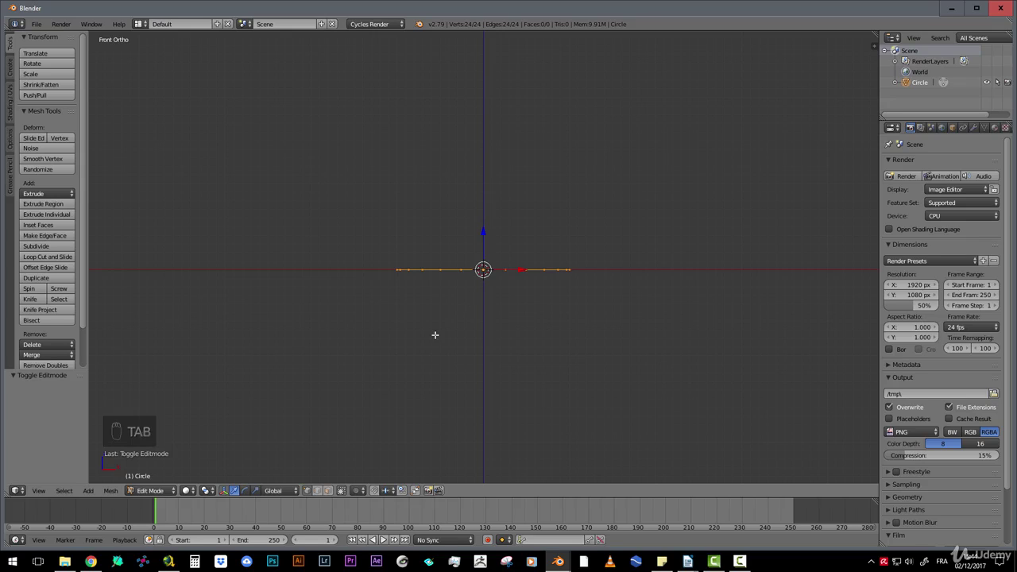
{"action": "key", "text": "e"}
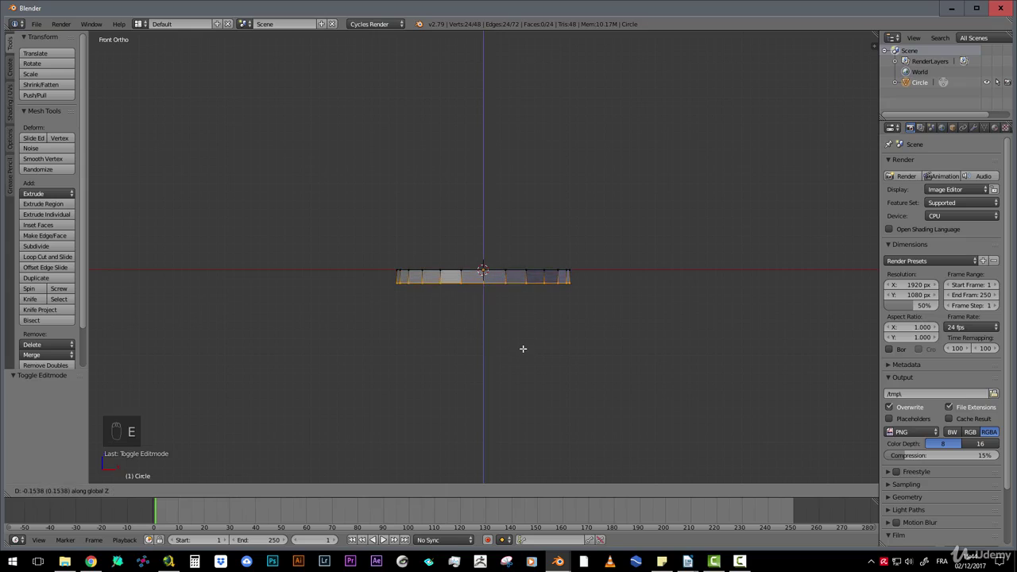
{"action": "left_click", "coordinate": [523, 351]}
Scale the extruded lower loop up to about 1.188 and move it down about 0.037 along Z
{"action": "key", "text": "s"}
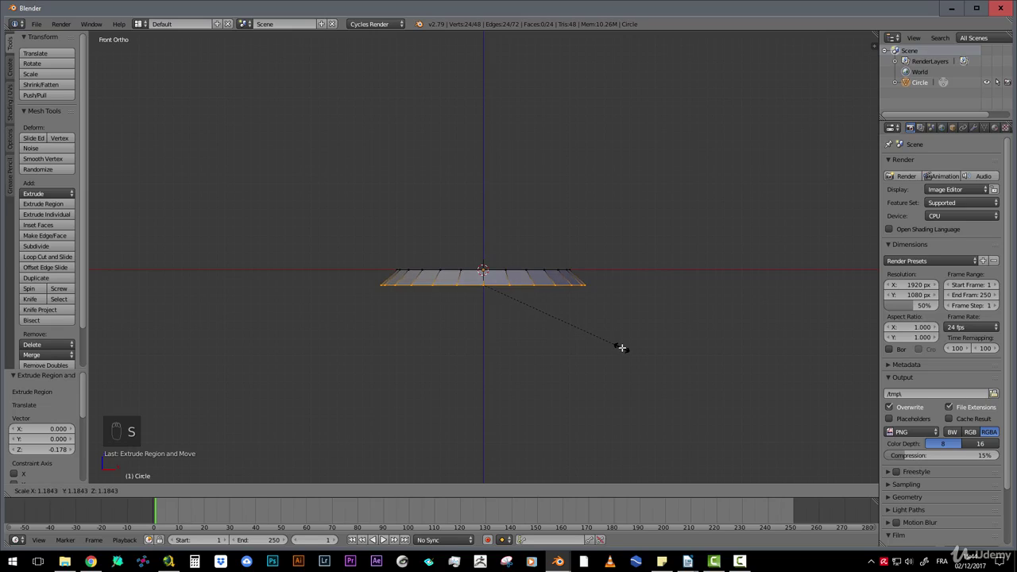
{"action": "left_click", "coordinate": [623, 346]}
{"action": "key", "text": "g"}
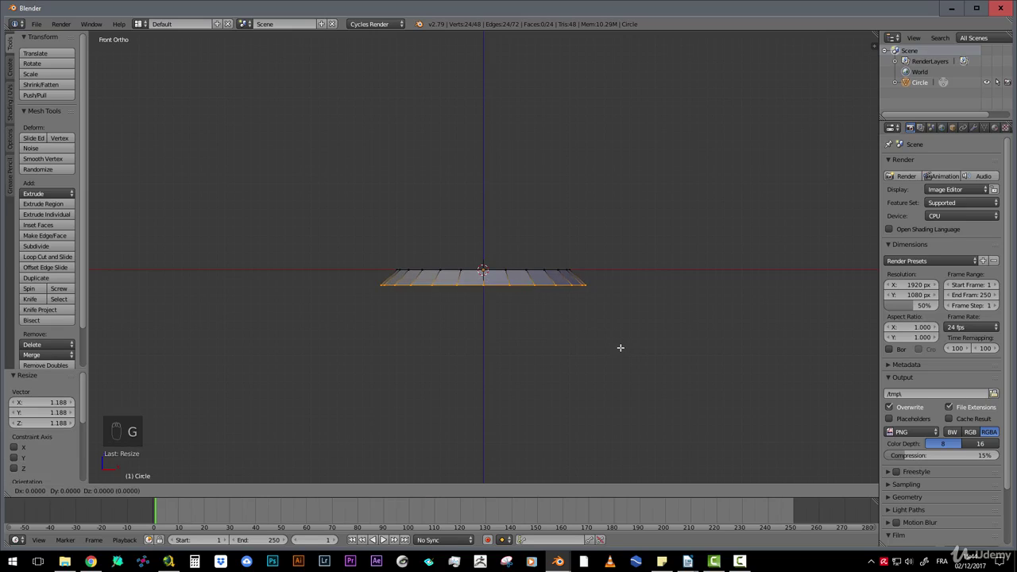
{"action": "key", "text": "z"}
{"action": "left_click", "coordinate": [621, 351]}
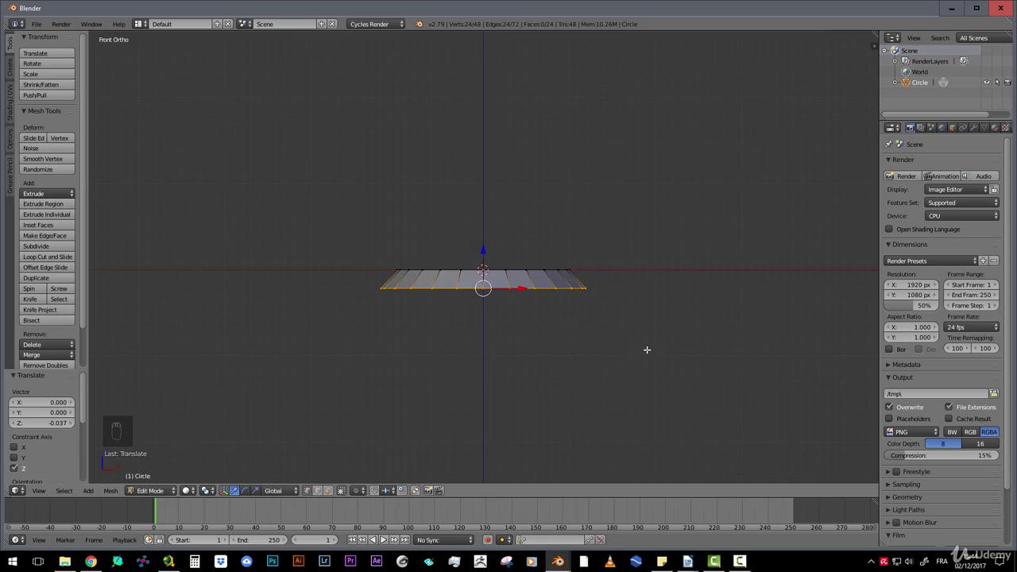
Extrude the lower loop down about 0.265, scaling the new loop to about 0.772 and raising it about 0.049 along Z
{"action": "key", "text": "e"}
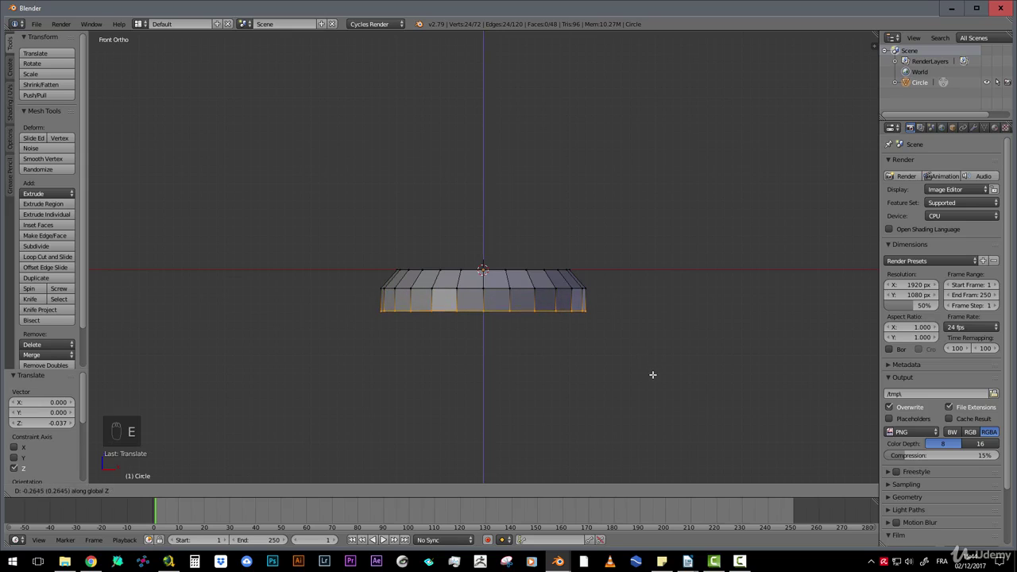
{"action": "left_click", "coordinate": [653, 374]}
{"action": "key", "text": "s"}
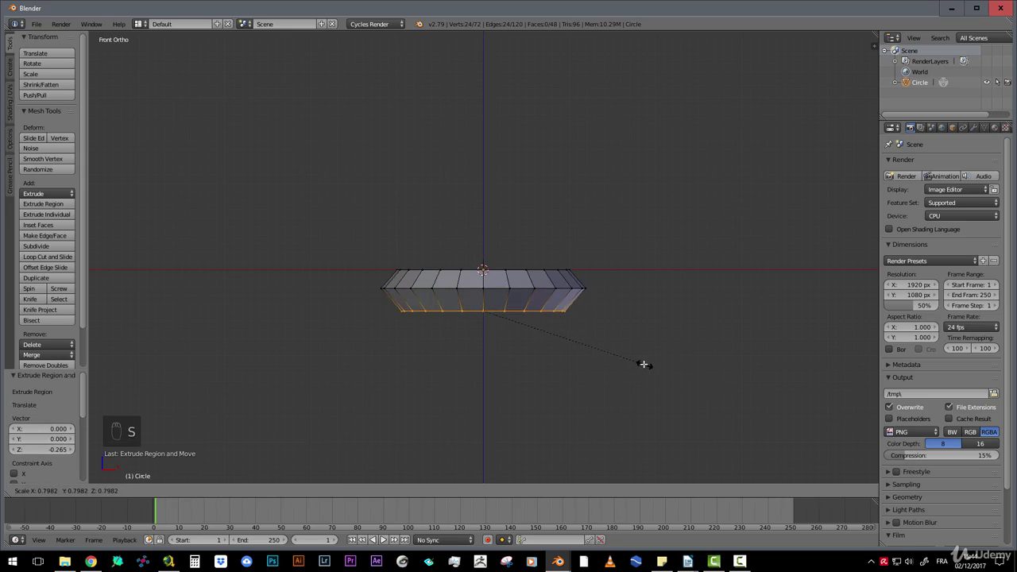
{"action": "left_click", "coordinate": [640, 361]}
{"action": "key", "text": "g"}
{"action": "key", "text": "z"}
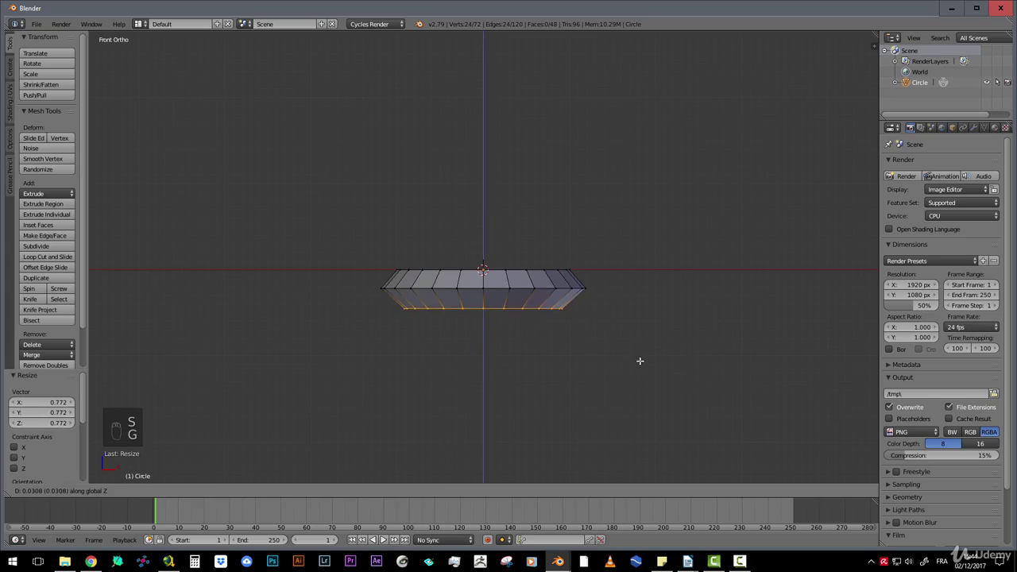
{"action": "left_click", "coordinate": [641, 359]}
Select the topmost edge loop of the ring and scale it down to about 0.939
{"action": "right_click", "coordinate": [554, 287], "text": "alt"}
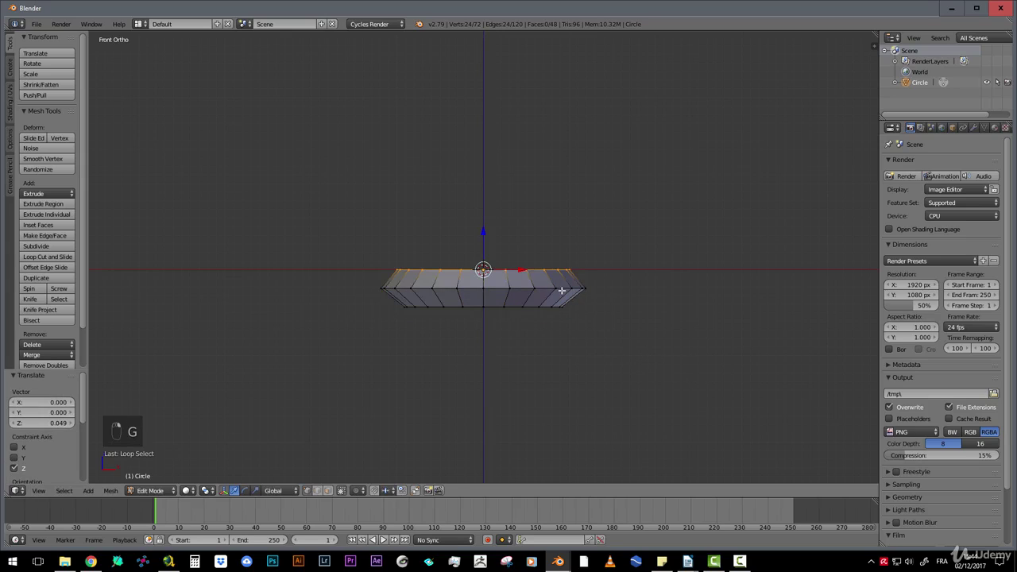
{"action": "key", "text": "s"}
{"action": "left_click", "coordinate": [517, 347]}
Select the bottom edge loop and extrude it inward with a scale of about 0.751 to form a flat rim
{"action": "middle_click_drag", "start_coordinate": [517, 347], "coordinate": [515, 286]}
{"action": "right_click", "coordinate": [472, 293], "text": "alt"}
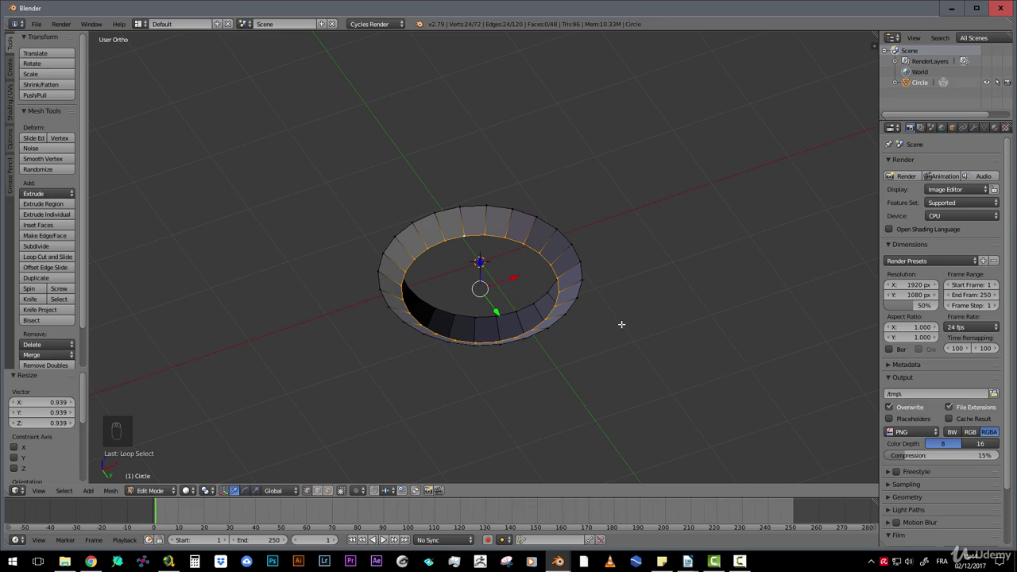
{"action": "key", "text": "e"}
{"action": "key", "text": "s"}
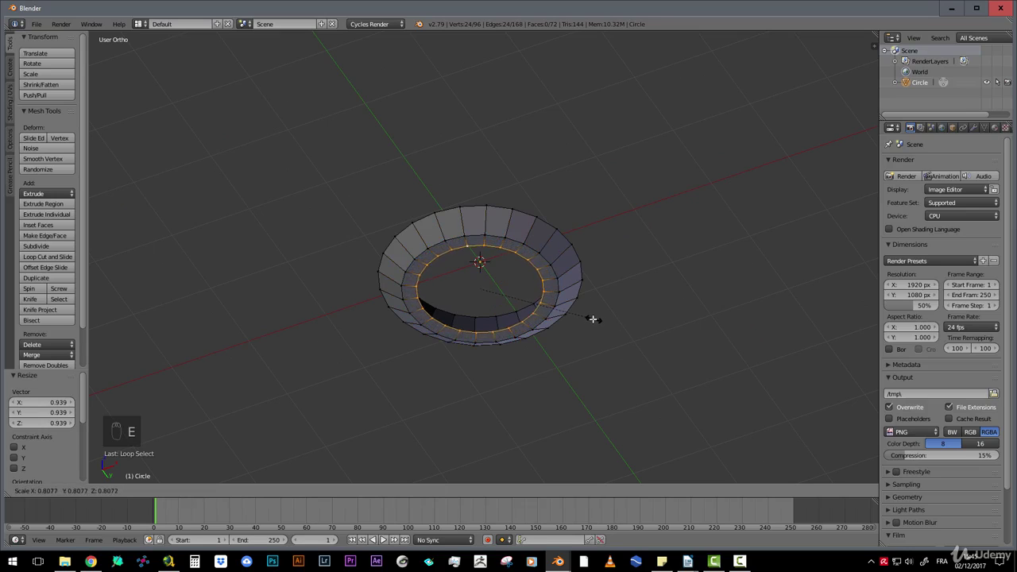
{"action": "left_click", "coordinate": [586, 317]}
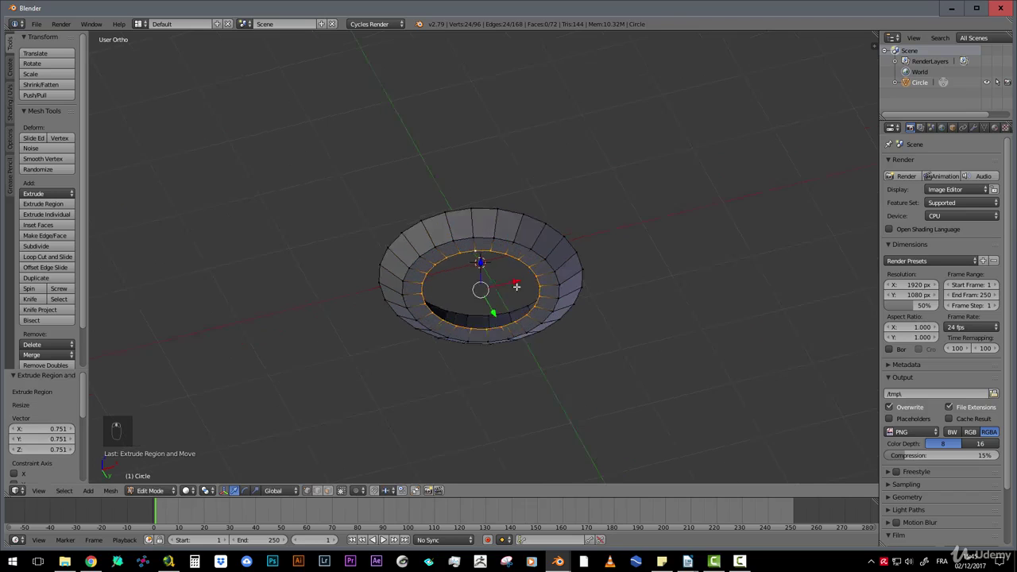
Extrude the rim's inner edge loop up about 0.193 along Z into the body
{"action": "mouse_move", "coordinate": [516, 287]}
{"action": "middle_mouse_down"}
{"action": "mouse_move", "coordinate": [541, 316]}
{"action": "mouse_move", "coordinate": [528, 295]}
{"action": "middle_mouse_up"}
{"action": "scroll", "coordinate": [508, 343], "scroll_direction": "up", "scroll_amount": 1}
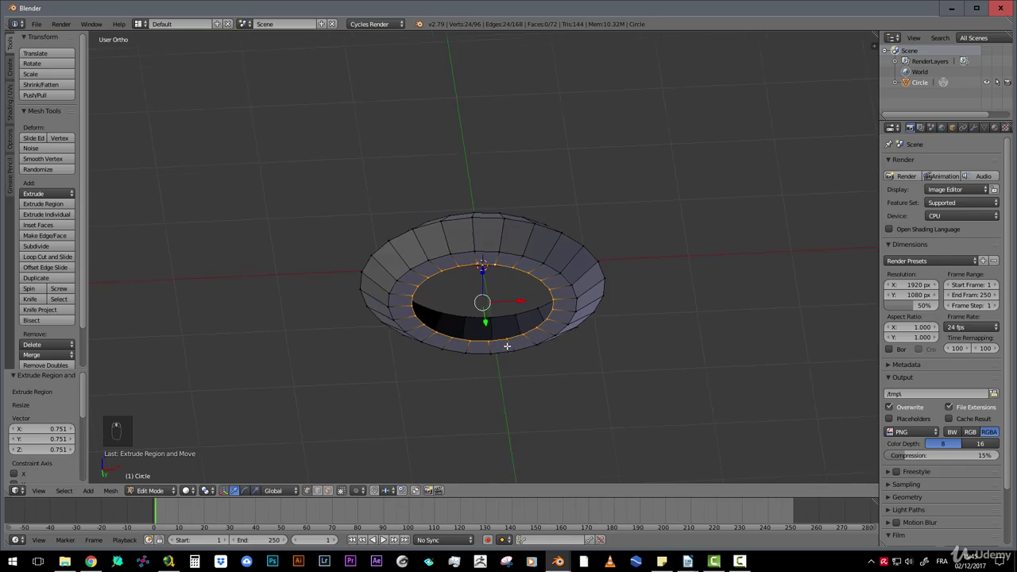
{"action": "key", "text": "e"}
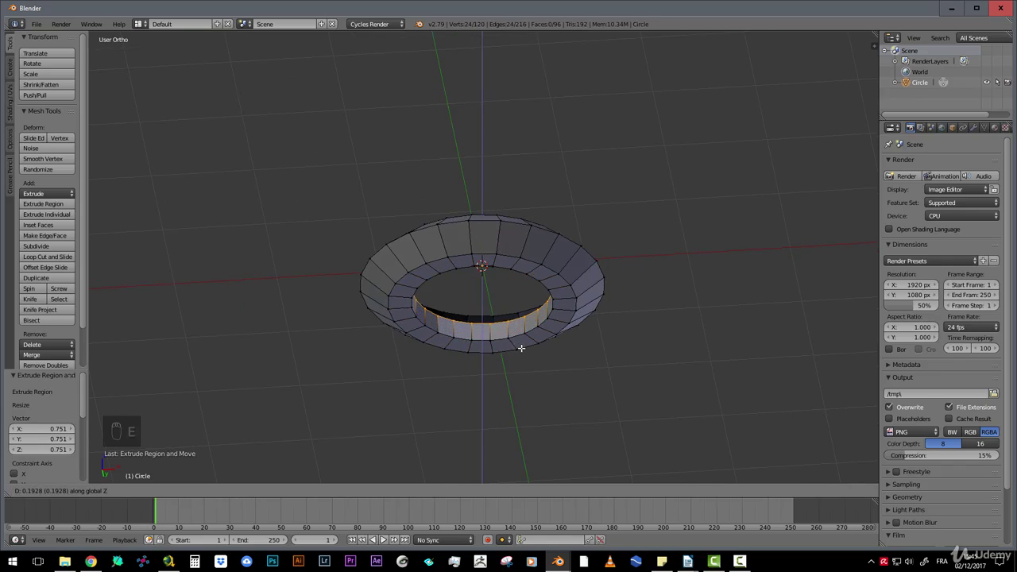
{"action": "left_click", "coordinate": [521, 348]}
Extrude the raised inner loop inward with a scale of about 0.776 to form a recessed ledge
{"action": "mouse_move", "coordinate": [465, 295]}
{"action": "middle_mouse_down"}
{"action": "mouse_move", "coordinate": [462, 255]}
{"action": "mouse_move", "coordinate": [479, 280]}
{"action": "middle_mouse_up"}
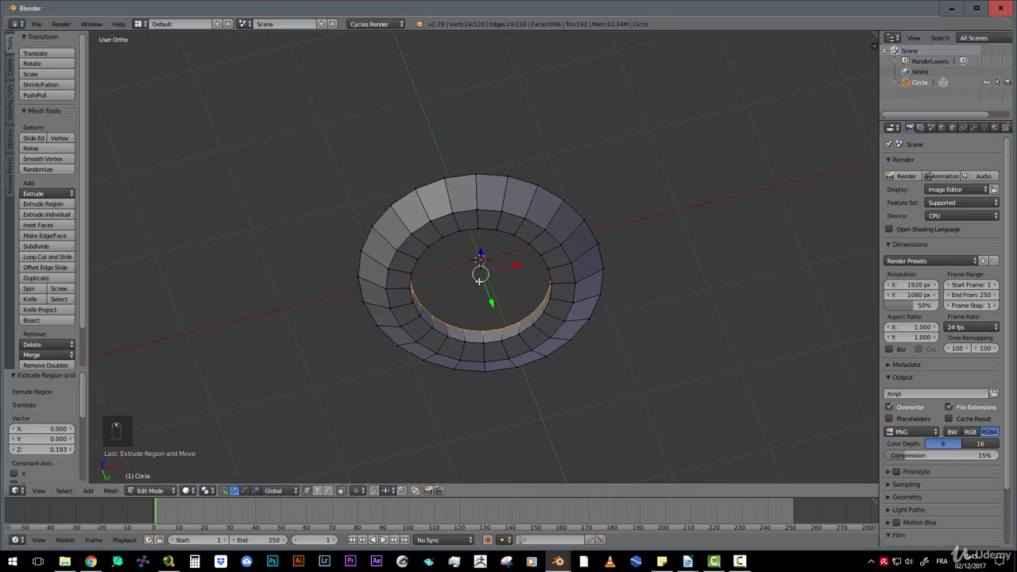
{"action": "key", "text": "e"}
{"action": "key", "text": "s"}
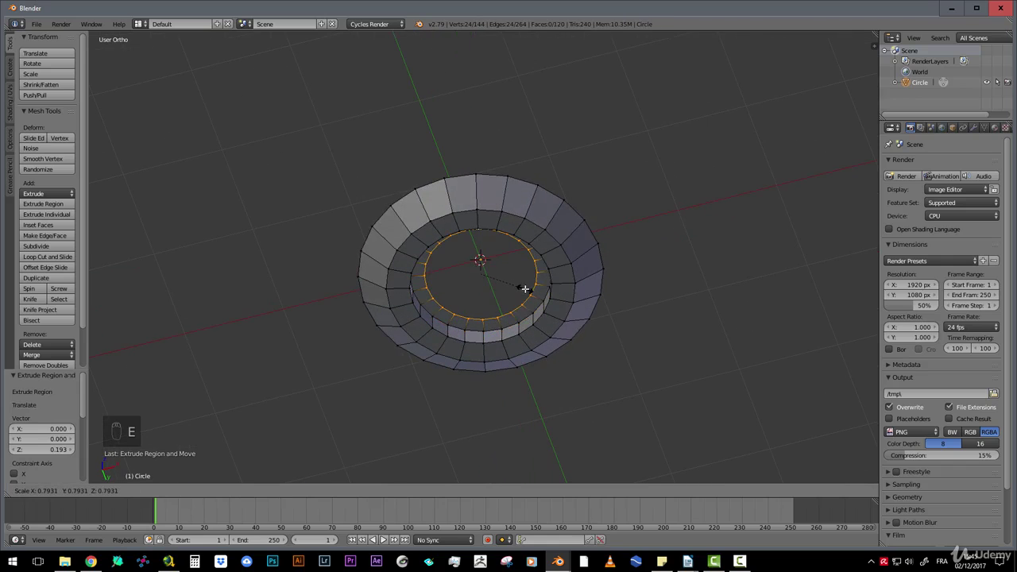
{"action": "left_click", "coordinate": [522, 286]}
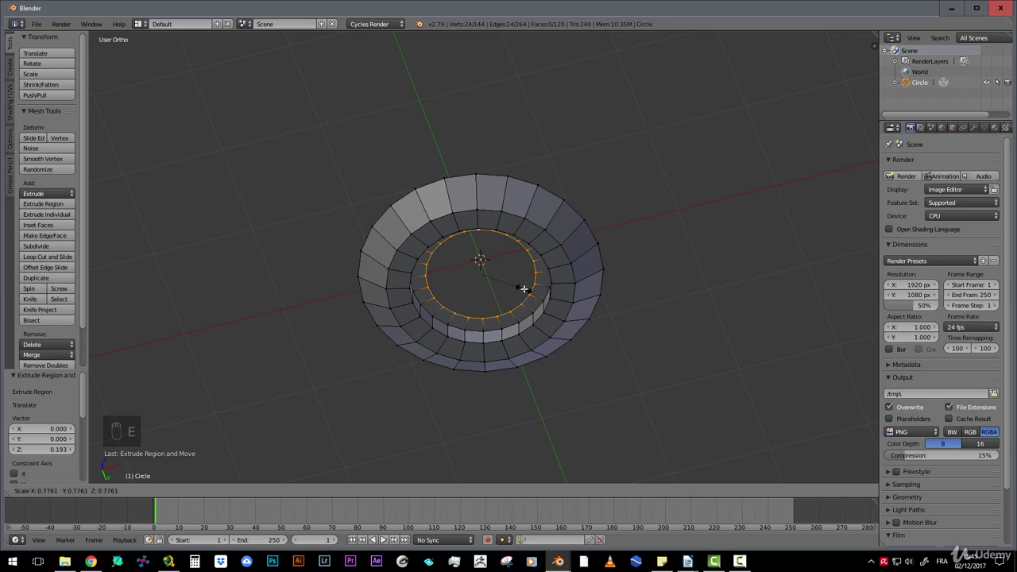
Extrude the ledge's inner edge loop down along Z as a new wall, moving its end back up about 0.046
{"action": "middle_click_drag", "start_coordinate": [522, 286], "coordinate": [494, 322]}
{"action": "key", "text": "e"}
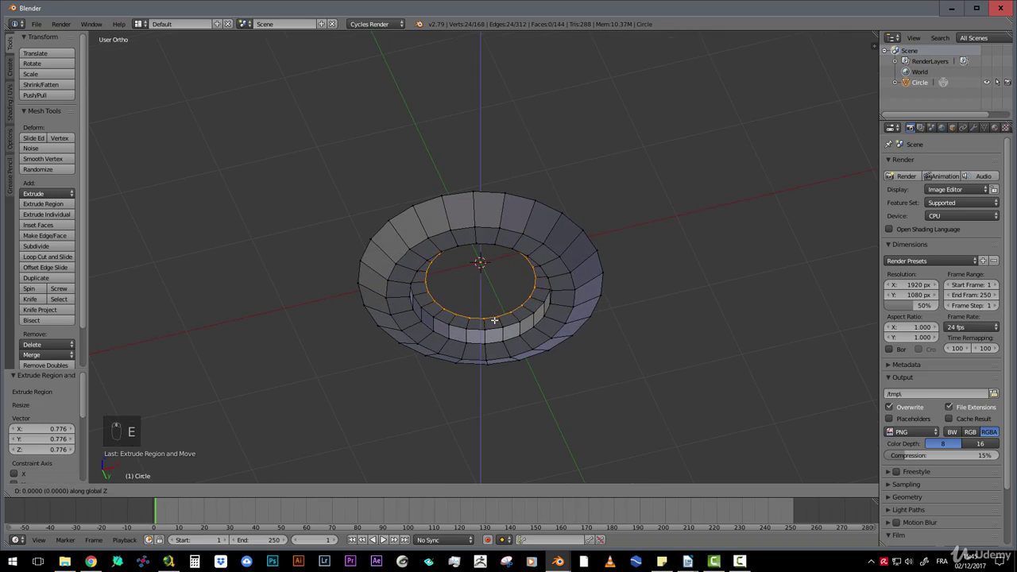
{"action": "left_click", "coordinate": [493, 338]}
{"action": "middle_click_drag", "start_coordinate": [494, 338], "coordinate": [511, 311]}
{"action": "key", "text": "e"}
{"action": "left_click", "coordinate": [482, 280]}
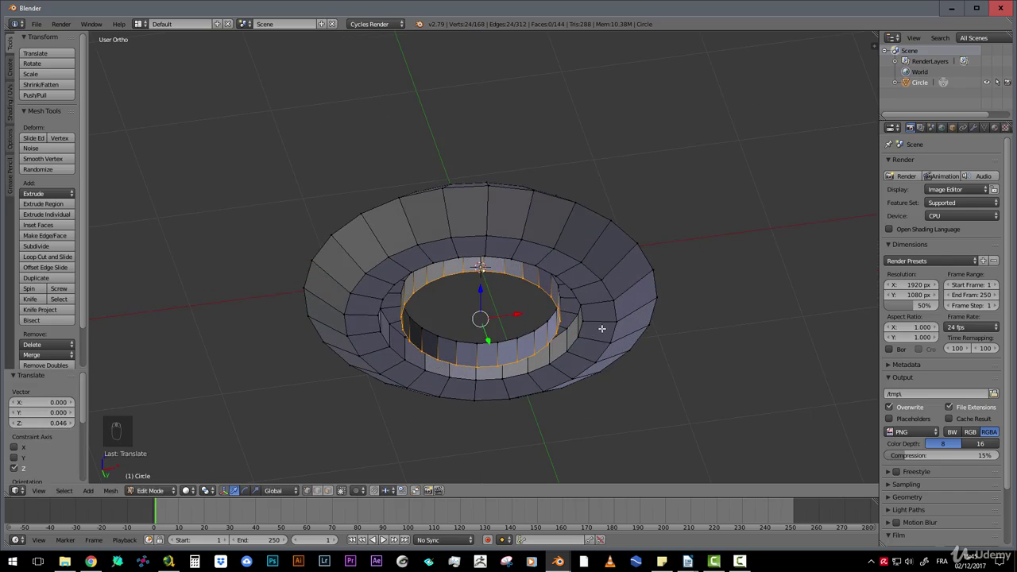
Extrude the wall's lower edge loop inward with a scale of about 0.468 and fill the remaining central hole with a face
{"action": "key", "text": "e"}
{"action": "key", "text": "s"}
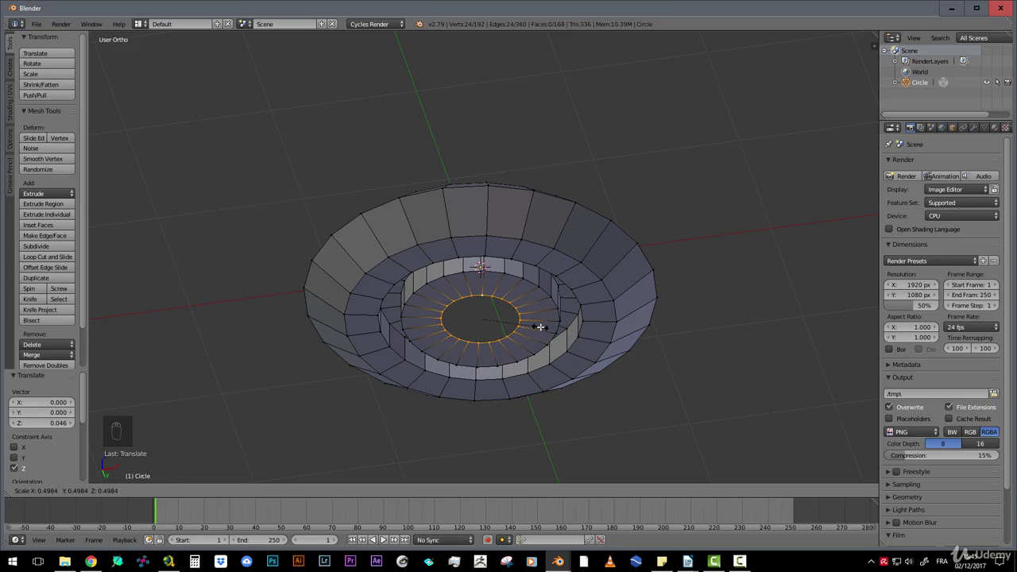
{"action": "left_click", "coordinate": [539, 326]}
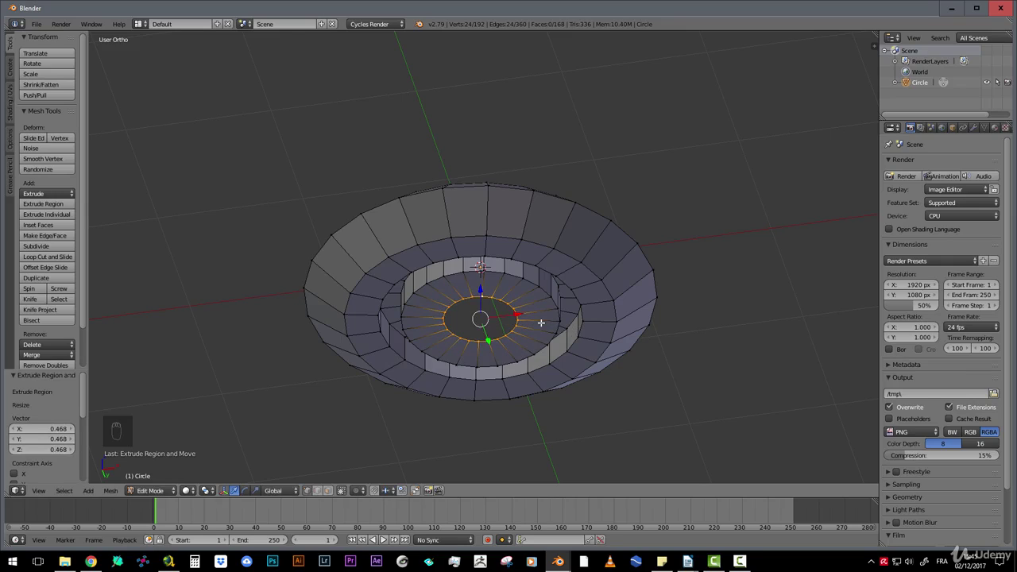
{"action": "key", "text": "f"}
Add two concentric loop cuts in the band of faces surrounding the central disc
{"action": "middle_click_drag", "start_coordinate": [512, 297], "coordinate": [516, 280]}
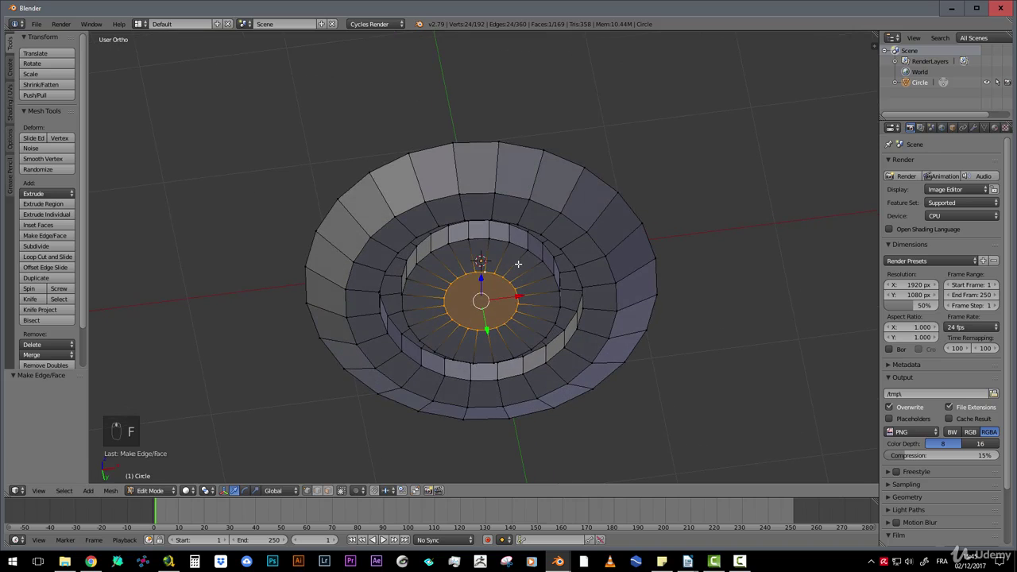
{"action": "key", "text": "ctrl+r"}
{"action": "left_click", "coordinate": [518, 265]}
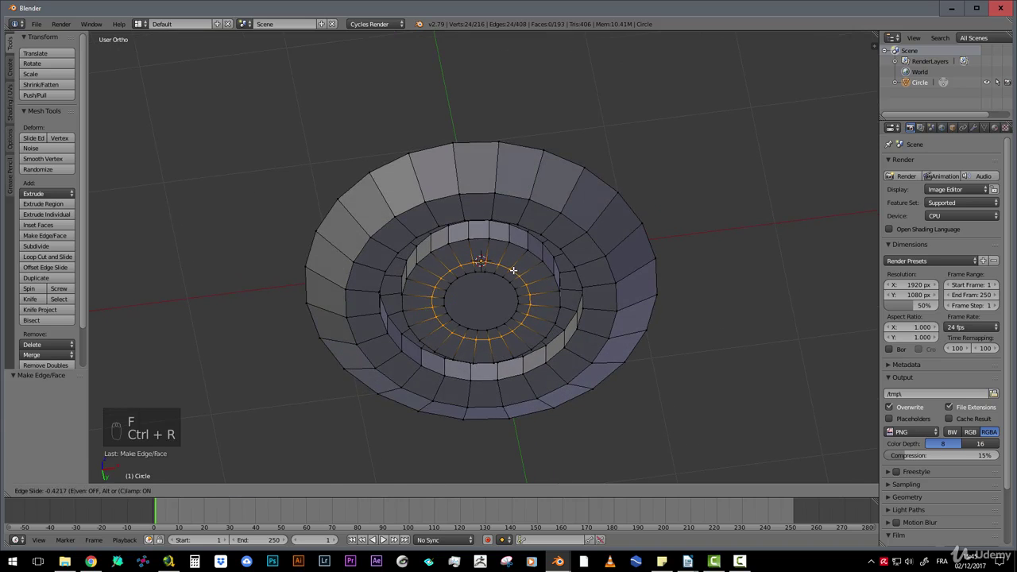
{"action": "left_click", "coordinate": [521, 263]}
{"action": "key", "text": "ctrl+r"}
{"action": "left_click", "coordinate": [520, 265]}
{"action": "left_click", "coordinate": [522, 267]}
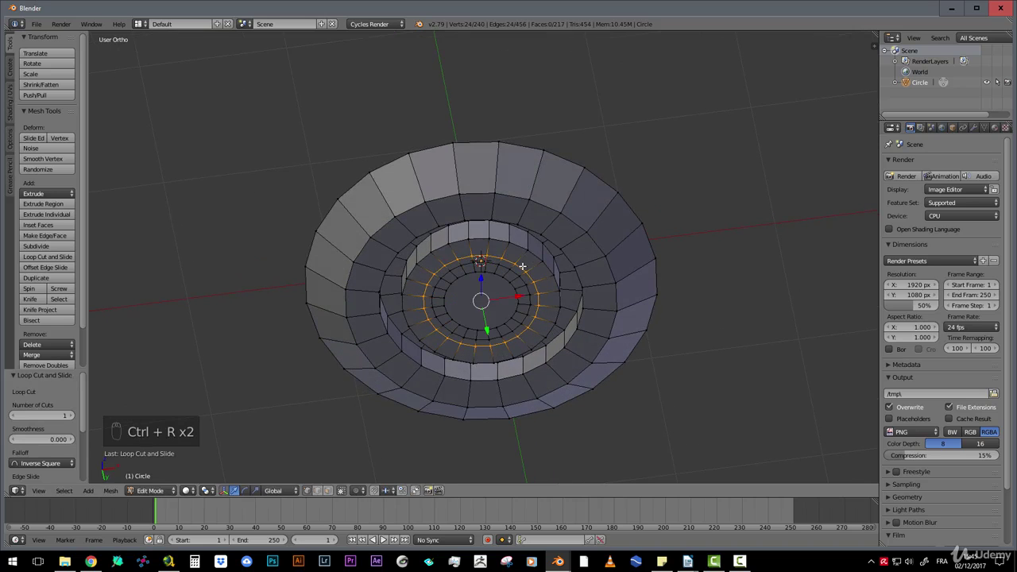
Extrude the ring of faces between the two concentric loop cuts about -0.133 along its normal
{"action": "left_click", "coordinate": [513, 272], "text": "alt+shift"}
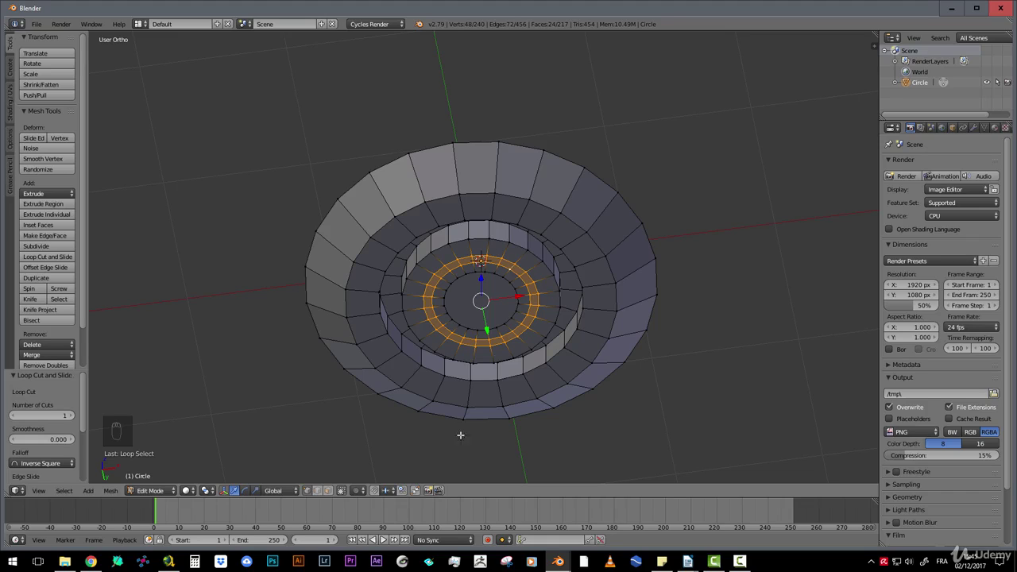
{"action": "key", "text": "e"}
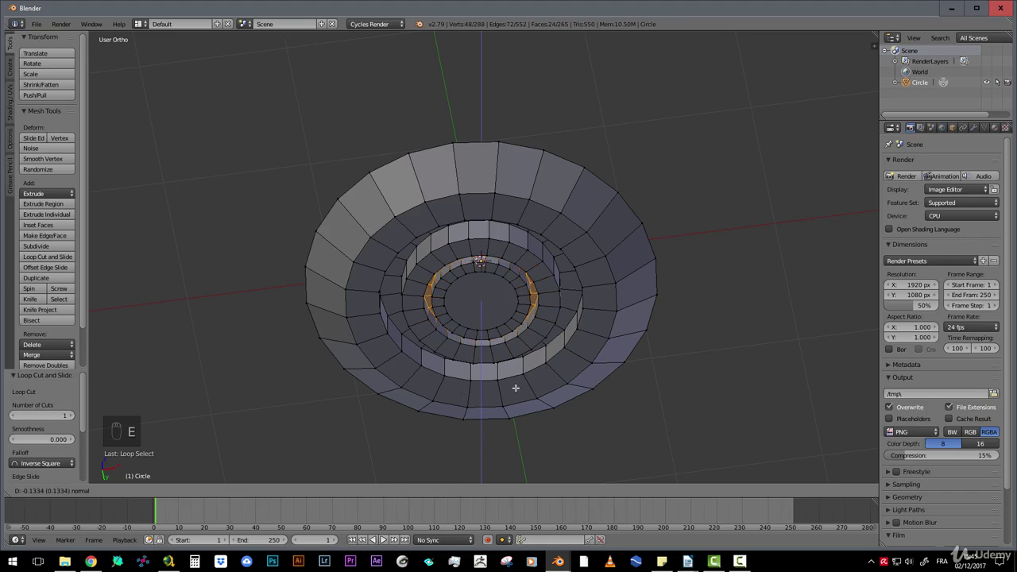
{"action": "left_click", "coordinate": [517, 388]}
{"action": "middle_click_drag", "start_coordinate": [517, 388], "coordinate": [483, 363]}
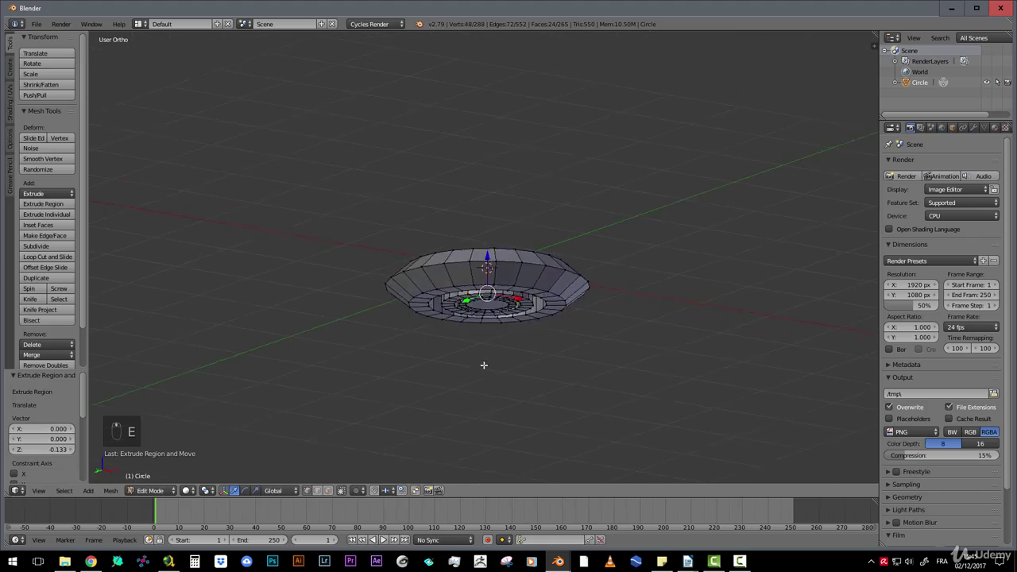
{"action": "key", "text": "Tab"}
{"action": "middle_click_drag", "start_coordinate": [539, 323], "coordinate": [491, 337]}
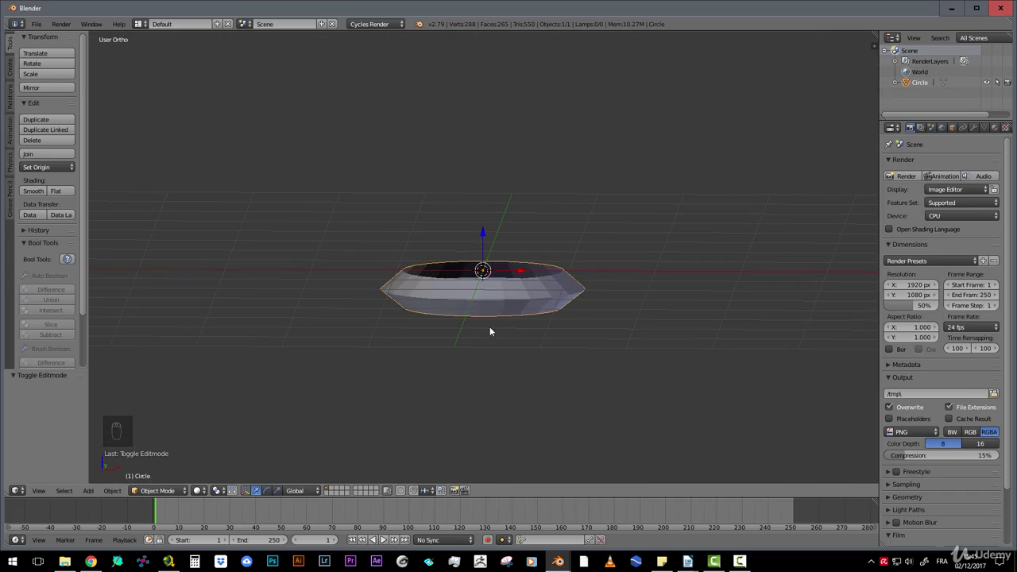
In front view, move the whole mesh about 1.981 along X and -1.126 along Z and rotate it about -66.2°
{"action": "key", "text": "Tab"}
{"action": "right_click", "coordinate": [504, 300]}
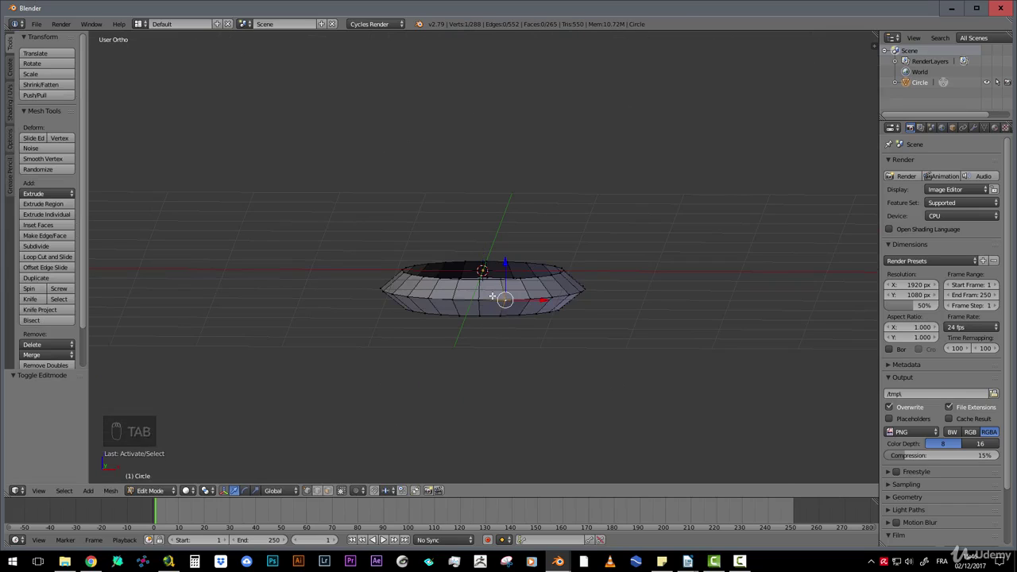
{"action": "key", "text": "l"}
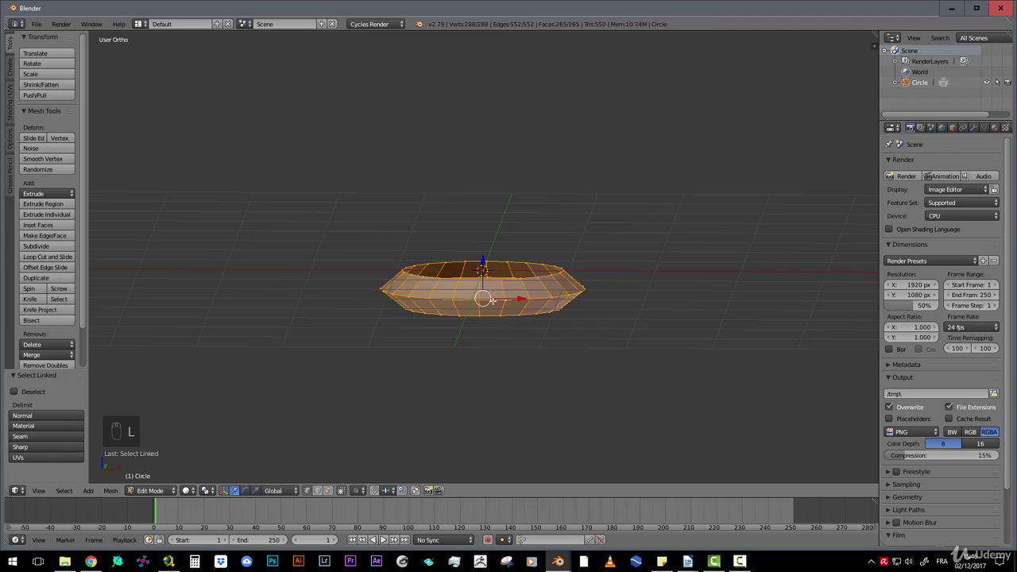
{"action": "key", "text": "KP_1"}
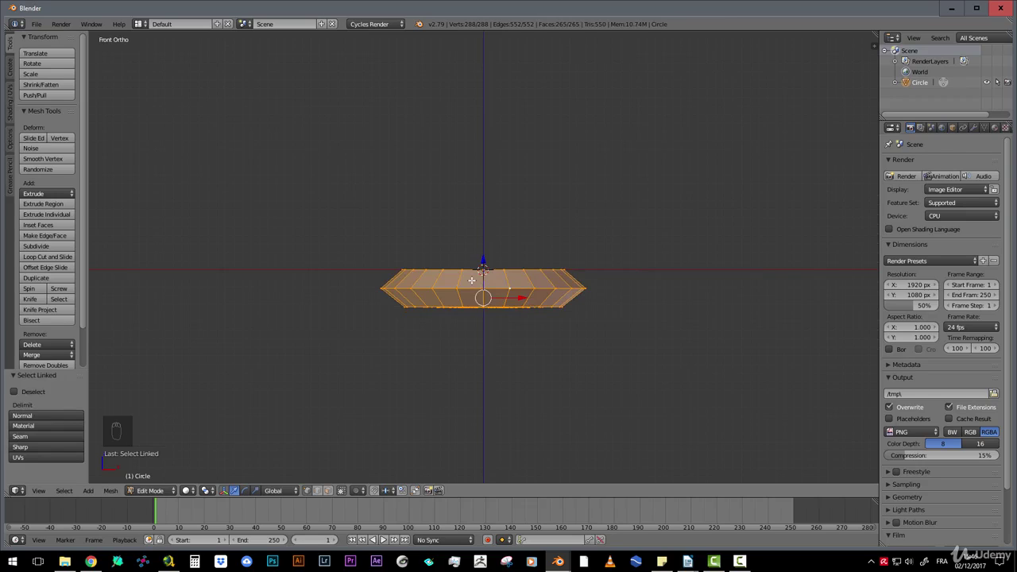
{"action": "left_click", "coordinate": [973, 128]}
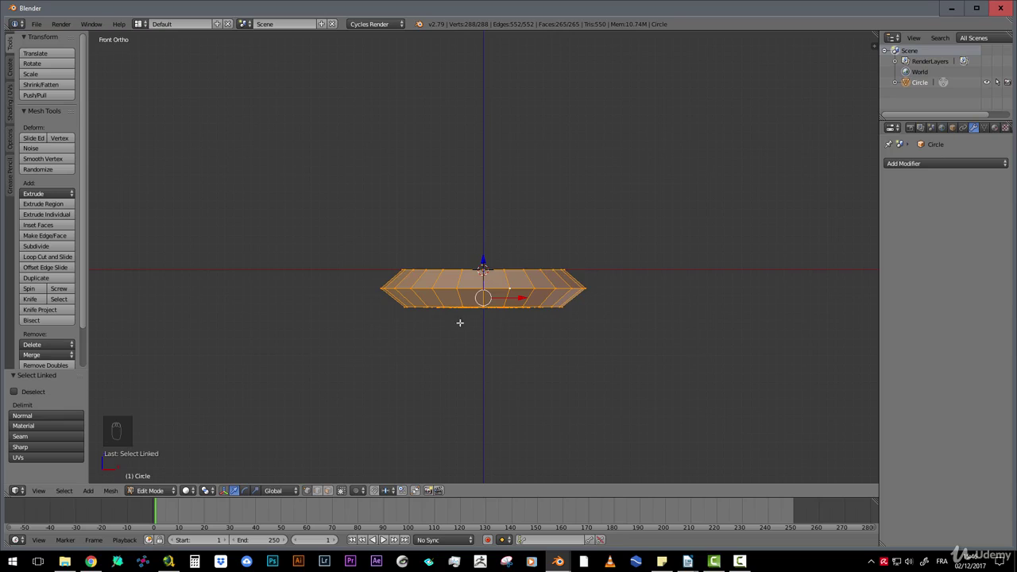
{"action": "key", "text": "g"}
{"action": "left_click", "coordinate": [625, 405]}
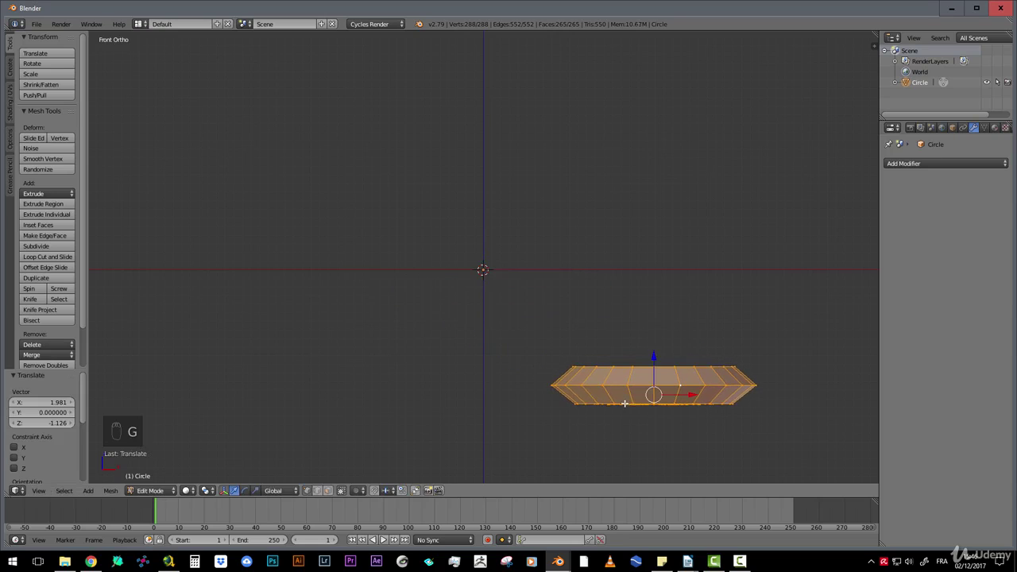
{"action": "key", "text": "r"}
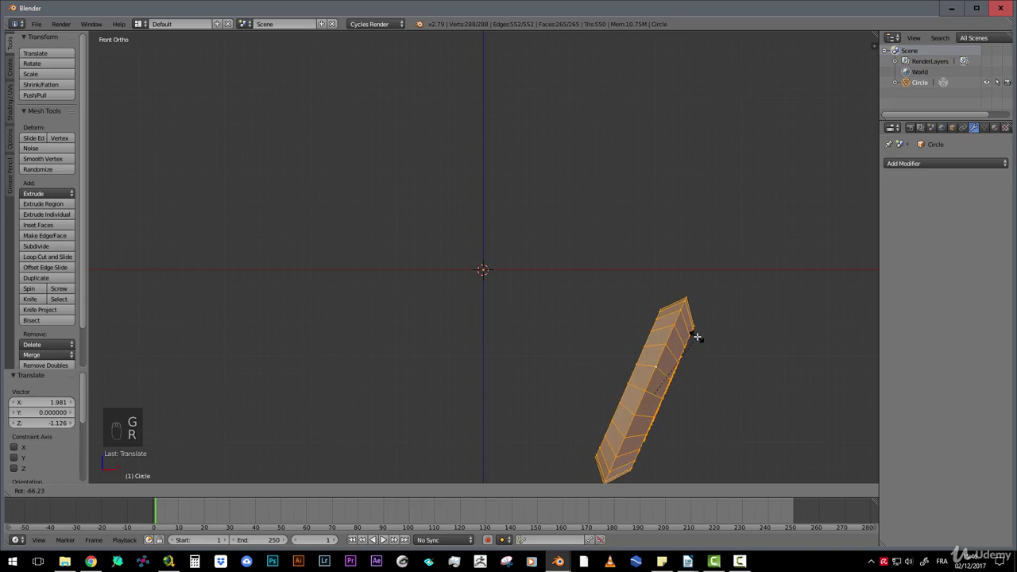
{"action": "left_click", "coordinate": [697, 337]}
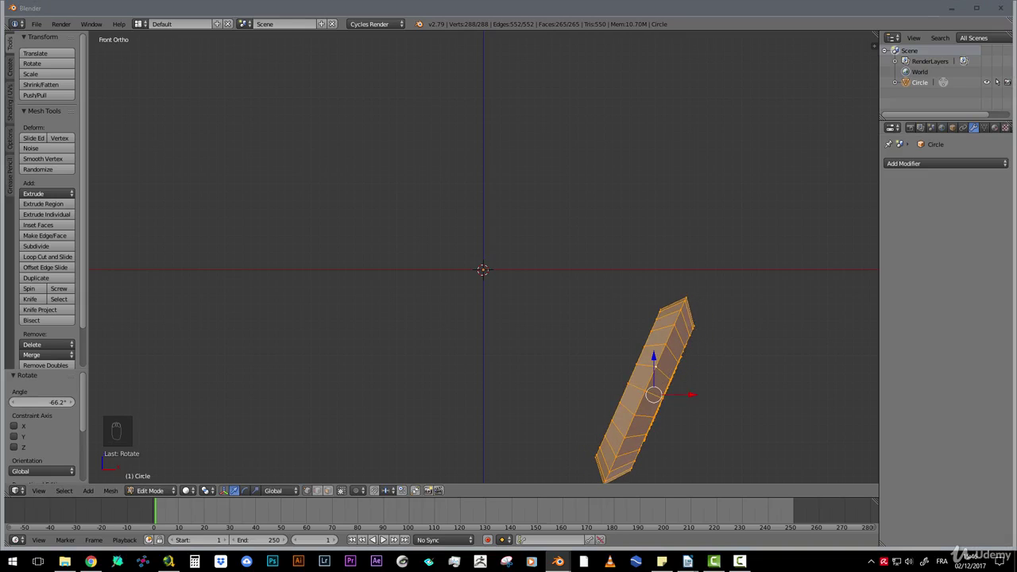
Move the tilted mesh about 0.496 further along X and -0.168 along Z in the front view
{"action": "scroll", "coordinate": [702, 345], "scroll_direction": "down", "scroll_amount": 2}
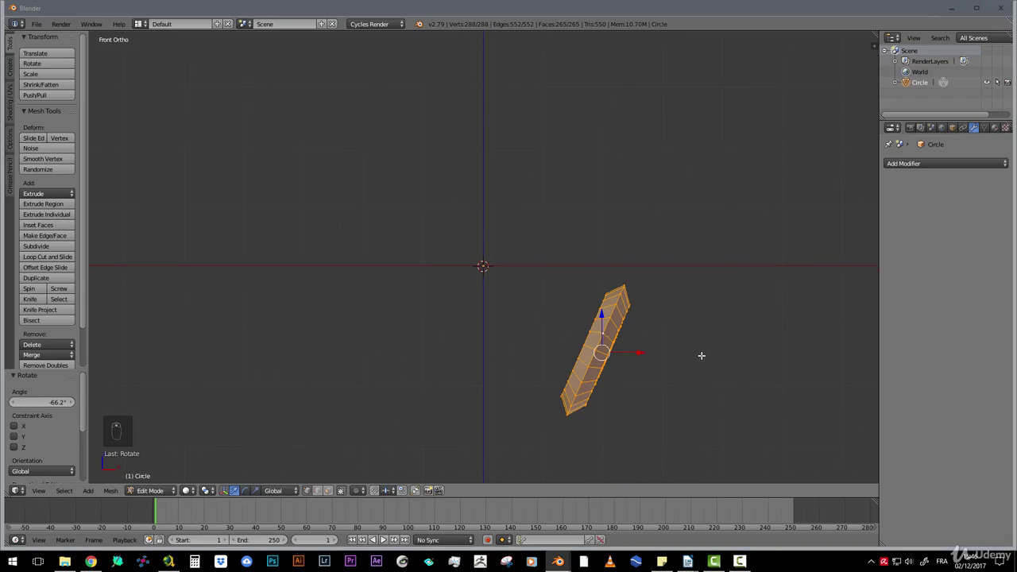
{"action": "left_click", "coordinate": [640, 10]}
{"action": "key", "text": "g"}
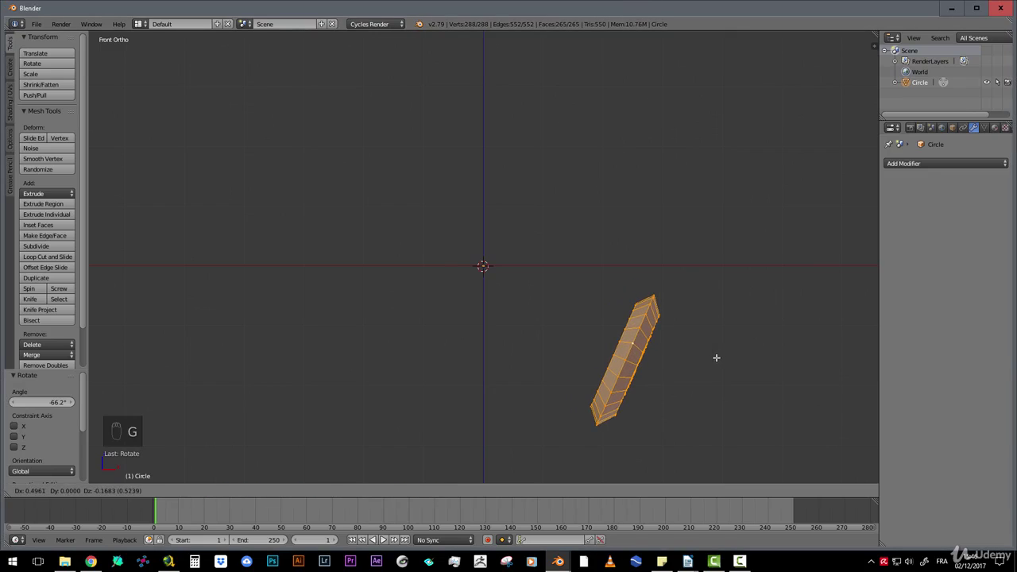
{"action": "left_click", "coordinate": [716, 357]}
{"action": "middle_click_drag", "start_coordinate": [614, 330], "coordinate": [585, 317], "text": "shift"}
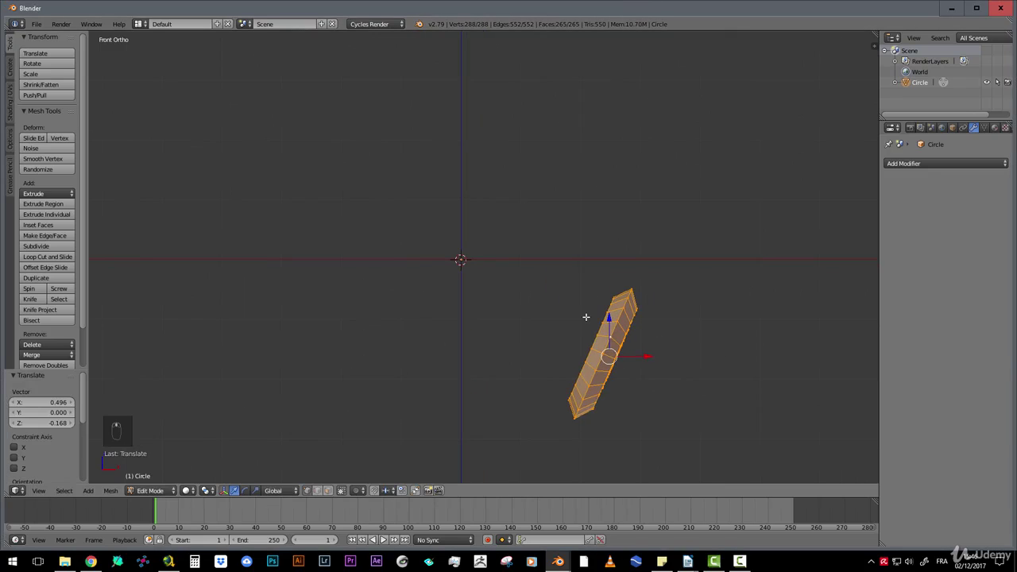
Add a Mirror modifier across the X axis and shift the mesh about -0.168 along X
{"action": "left_click", "coordinate": [952, 163]}
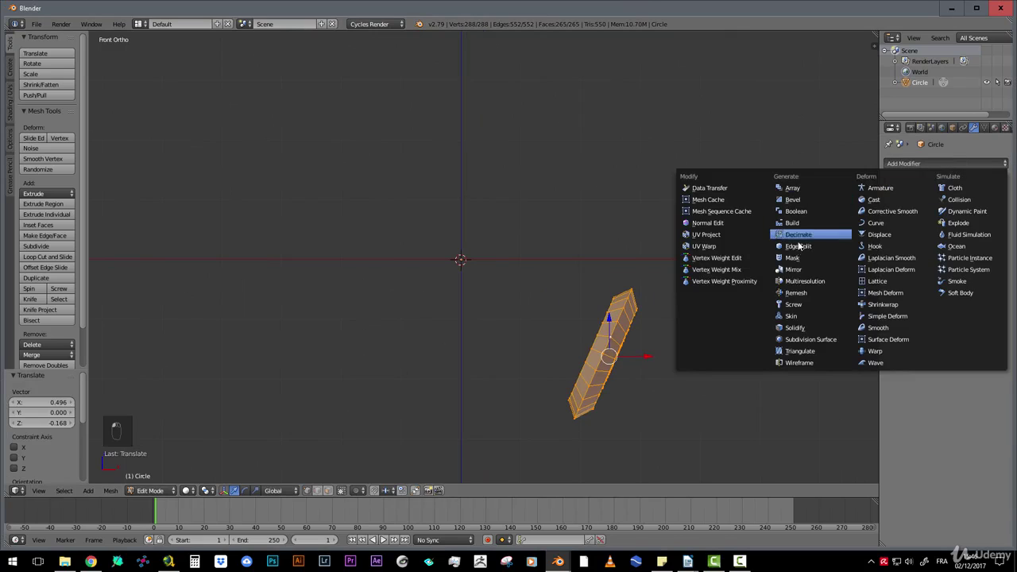
{"action": "left_click", "coordinate": [795, 271]}
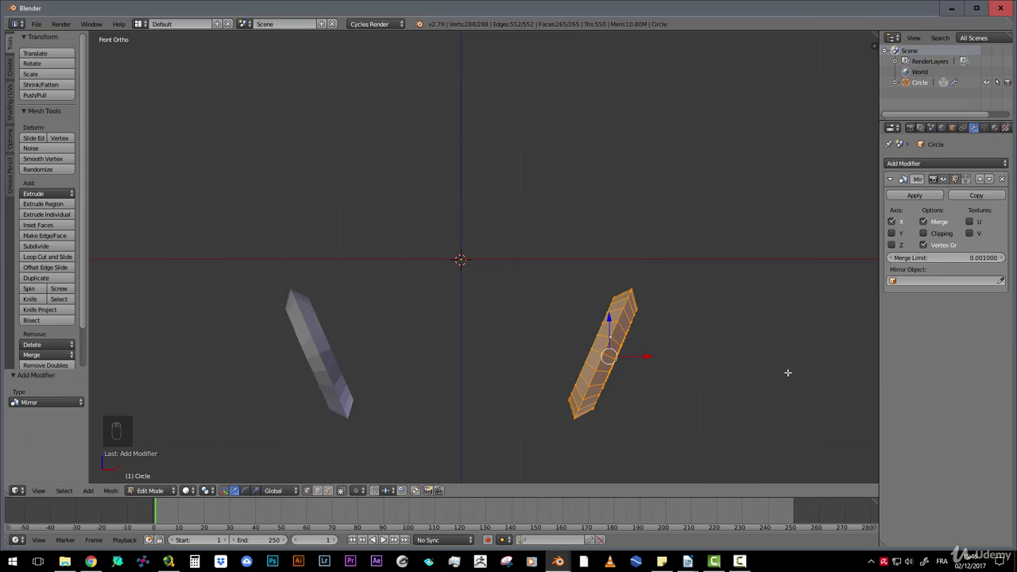
{"action": "middle_click_drag", "start_coordinate": [380, 340], "coordinate": [327, 271]}
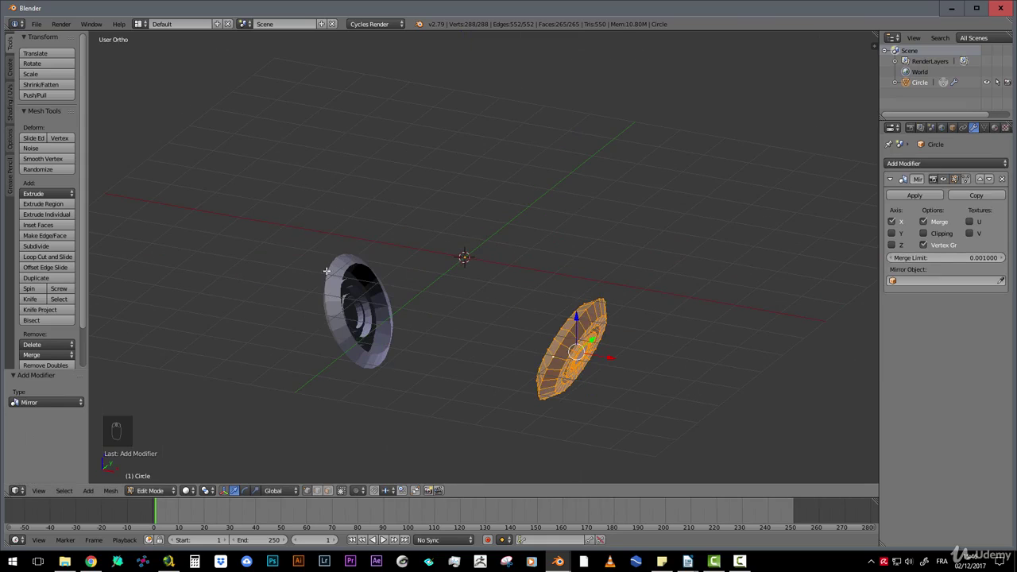
{"action": "key", "text": "g"}
{"action": "key", "text": "x"}
{"action": "left_click", "coordinate": [604, 355]}
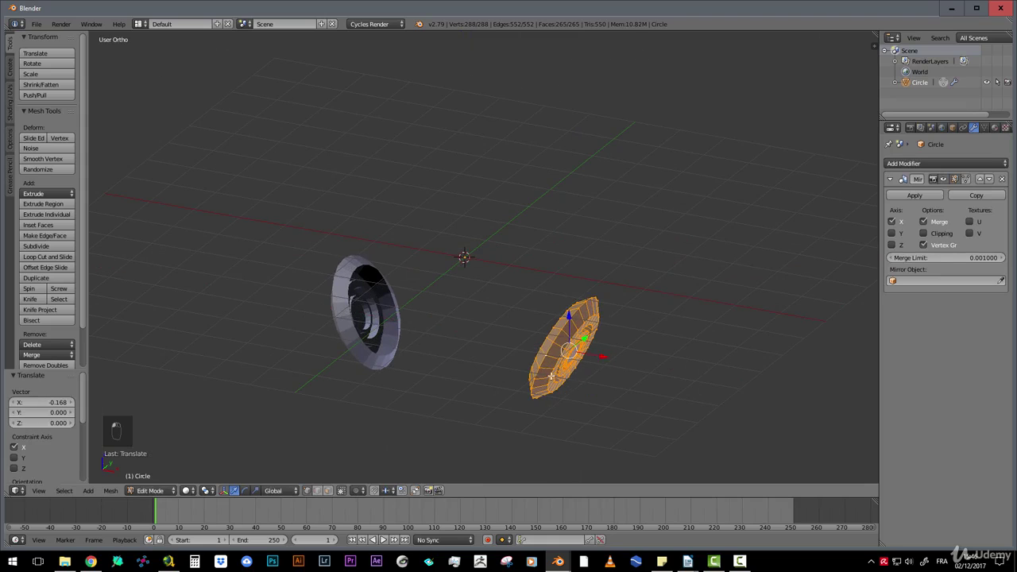
Close the open back of the tilted disc by applying Grid Fill to its boundary edge loop
{"action": "middle_click_drag", "start_coordinate": [551, 377], "coordinate": [622, 391]}
{"action": "scroll", "coordinate": [572, 357], "scroll_direction": "up", "scroll_amount": 3}
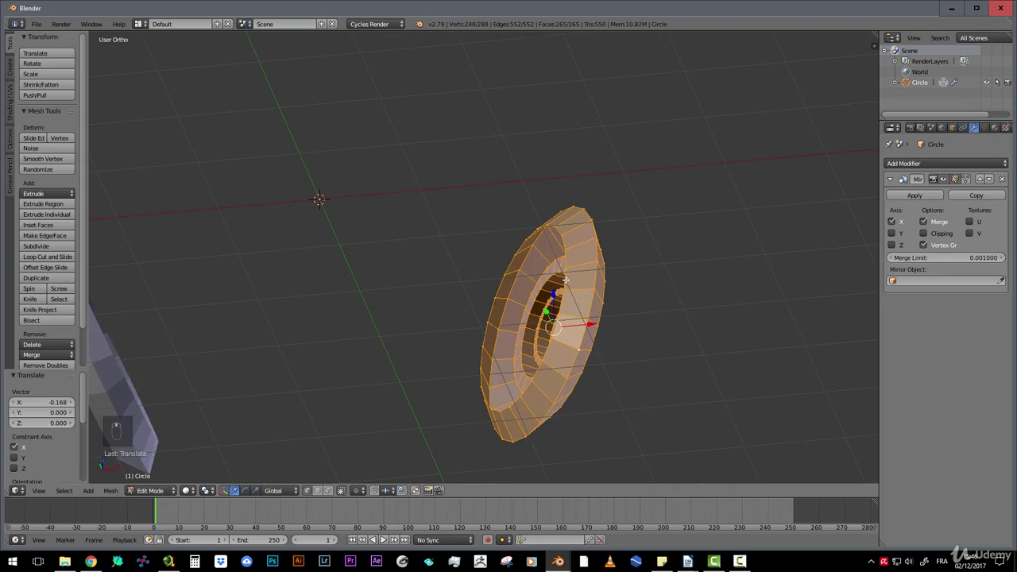
{"action": "right_click", "coordinate": [565, 280], "text": "alt"}
{"action": "middle_click_drag", "start_coordinate": [565, 280], "coordinate": [550, 270]}
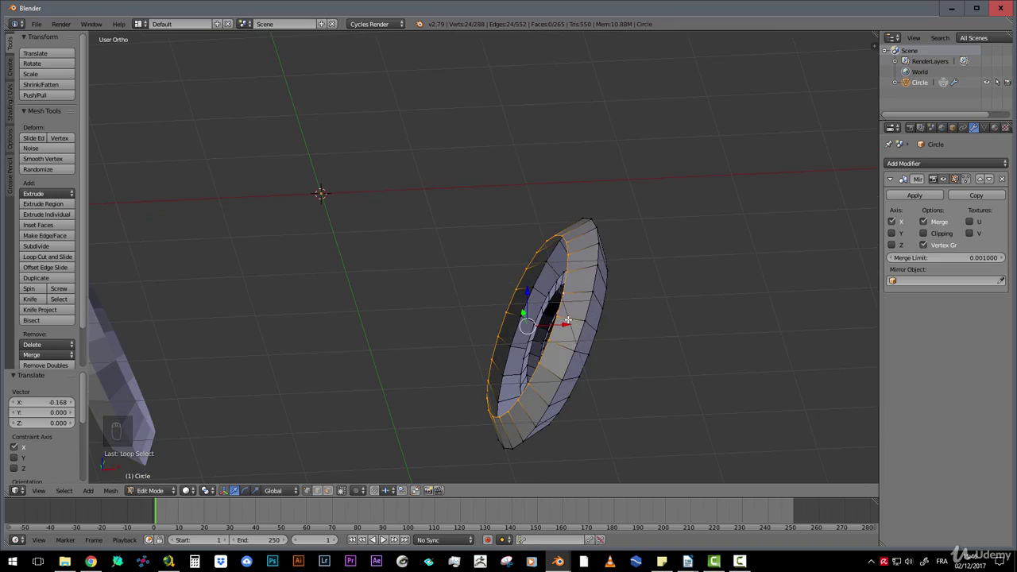
{"action": "middle_click_drag", "start_coordinate": [498, 323], "coordinate": [526, 321]}
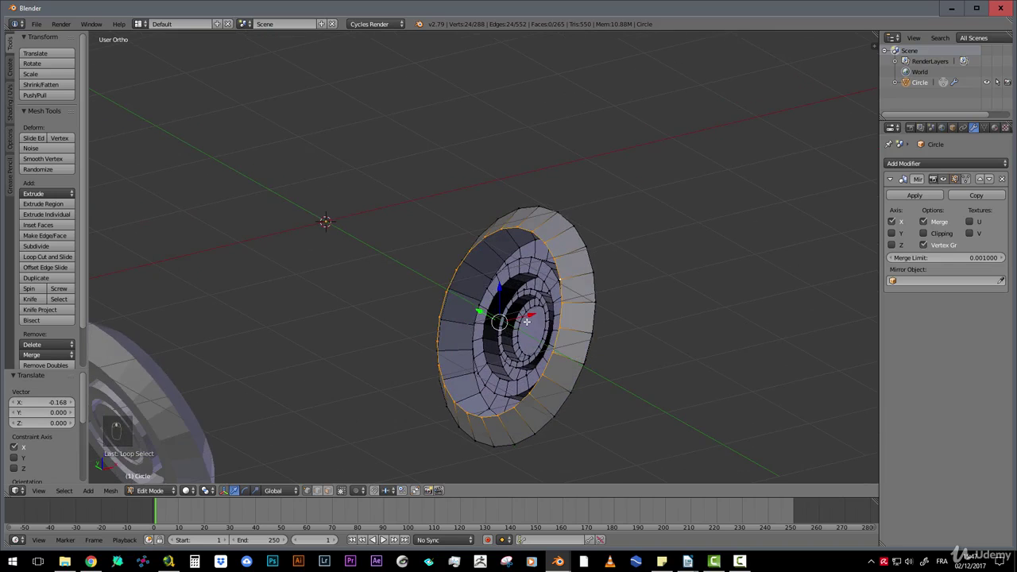
{"action": "key", "text": "ctrl+f"}
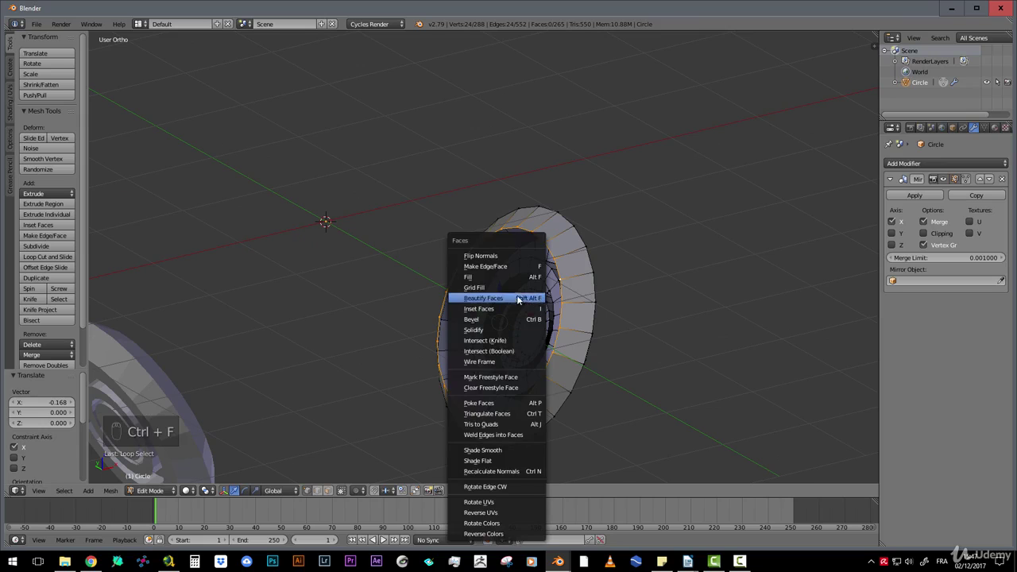
{"action": "left_click", "coordinate": [528, 287]}
{"action": "middle_click_drag", "start_coordinate": [551, 321], "coordinate": [617, 335]}
{"action": "middle_click_drag", "start_coordinate": [606, 332], "coordinate": [602, 346]}
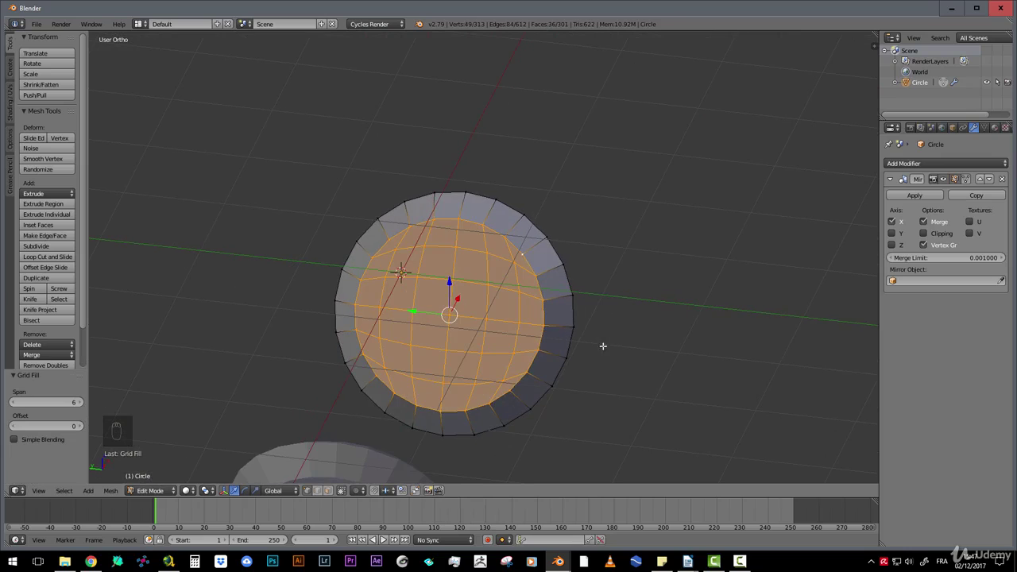
Extrude the grid-filled back faces in place and scale them inward to about 0.747
{"action": "key", "text": "e"}
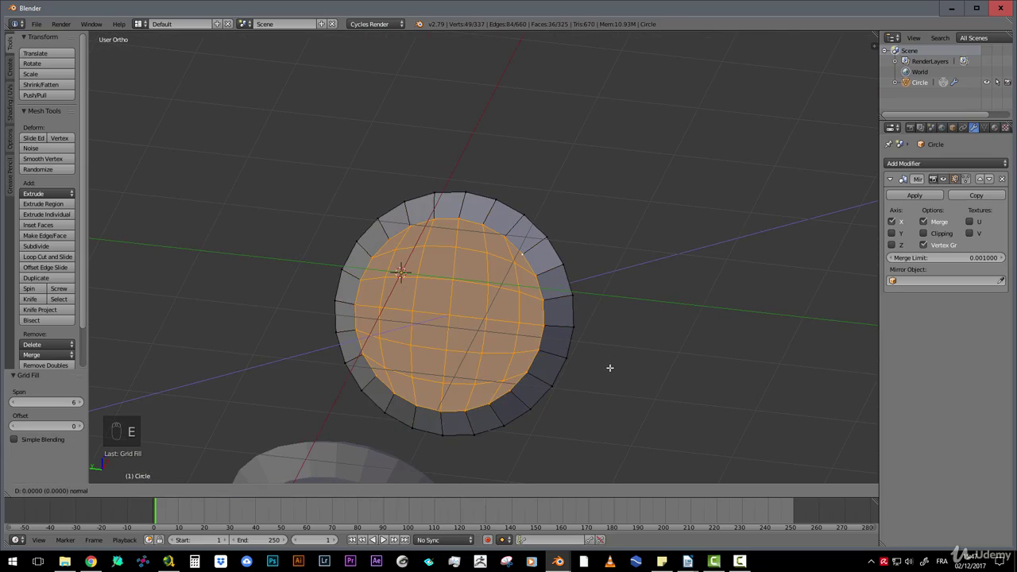
{"action": "right_click", "coordinate": [620, 373]}
{"action": "key", "text": "s"}
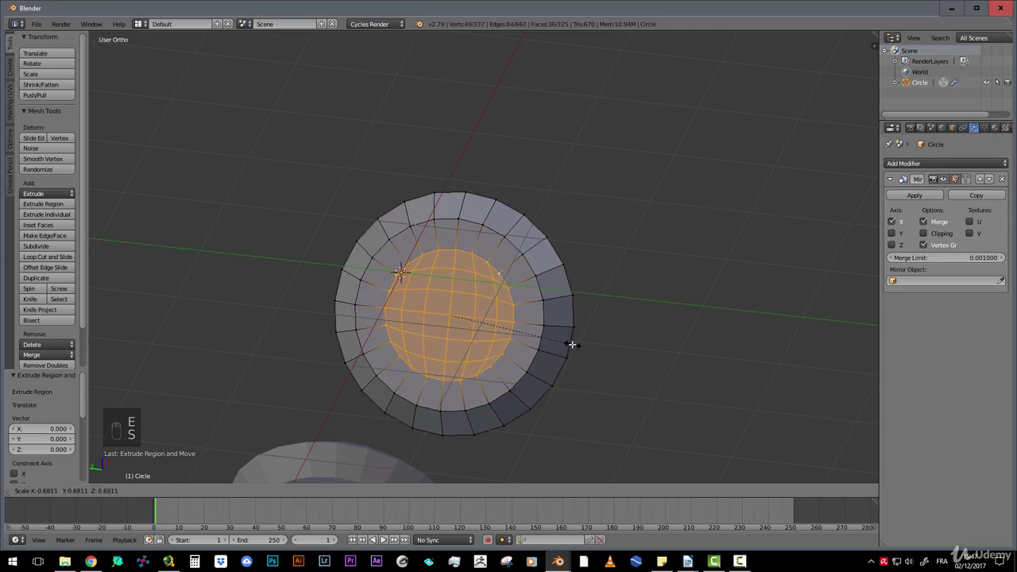
{"action": "left_click", "coordinate": [583, 347]}
Extrude the inner back disc outward along its normal to form a raised plate
{"action": "middle_click_drag", "start_coordinate": [583, 347], "coordinate": [536, 359]}
{"action": "key", "text": "e"}
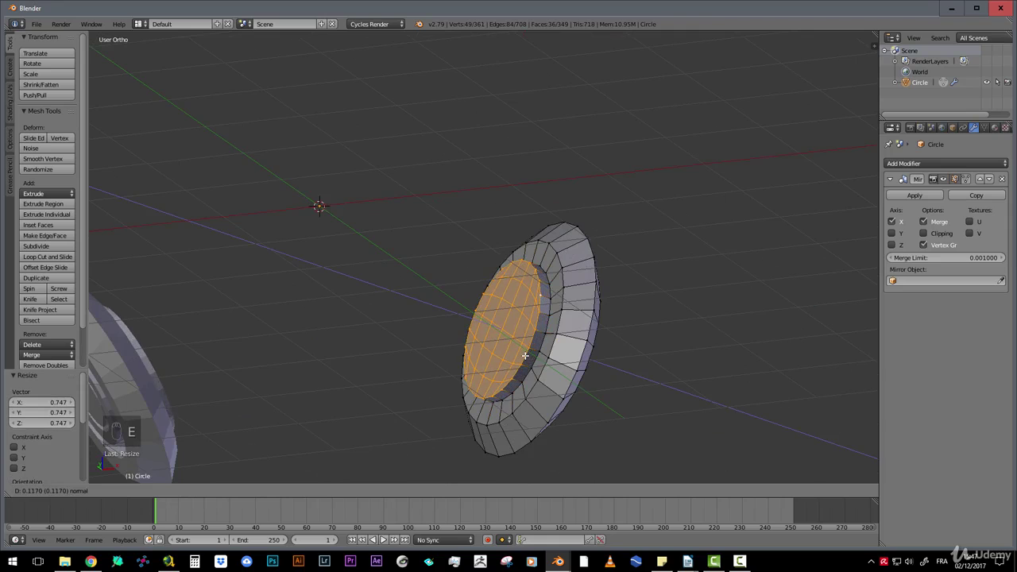
{"action": "left_click", "coordinate": [548, 325]}
{"action": "key", "text": "Tab"}
{"action": "middle_click_drag", "start_coordinate": [548, 325], "coordinate": [591, 352]}
{"action": "key", "text": "Tab"}
Extrude the raised plate's faces in place and scale them inward to add a concentric border
{"action": "key", "text": "e"}
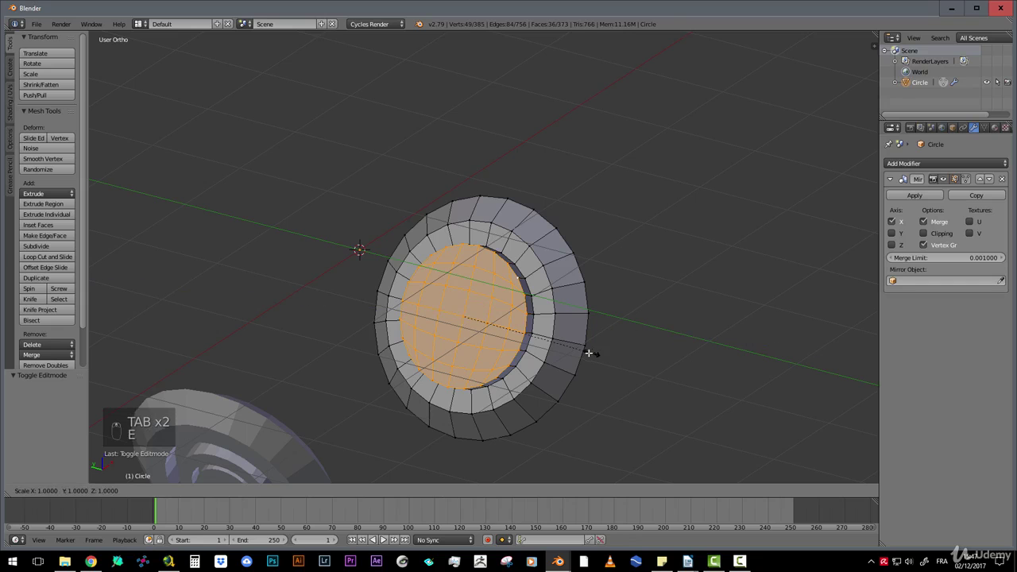
{"action": "key", "text": "s"}
{"action": "left_click", "coordinate": [563, 345]}
{"action": "scroll", "coordinate": [503, 336], "scroll_direction": "down", "scroll_amount": 3}
{"action": "key", "text": "Tab"}
{"action": "middle_click_drag", "start_coordinate": [503, 336], "coordinate": [529, 283]}
{"action": "key", "text": "Tab"}
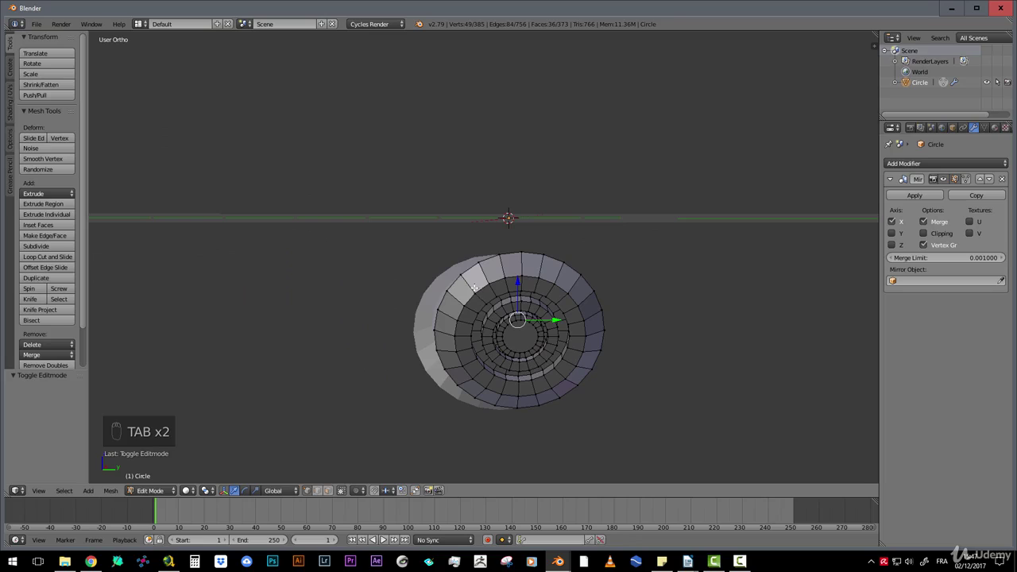
{"action": "right_click", "coordinate": [476, 292]}
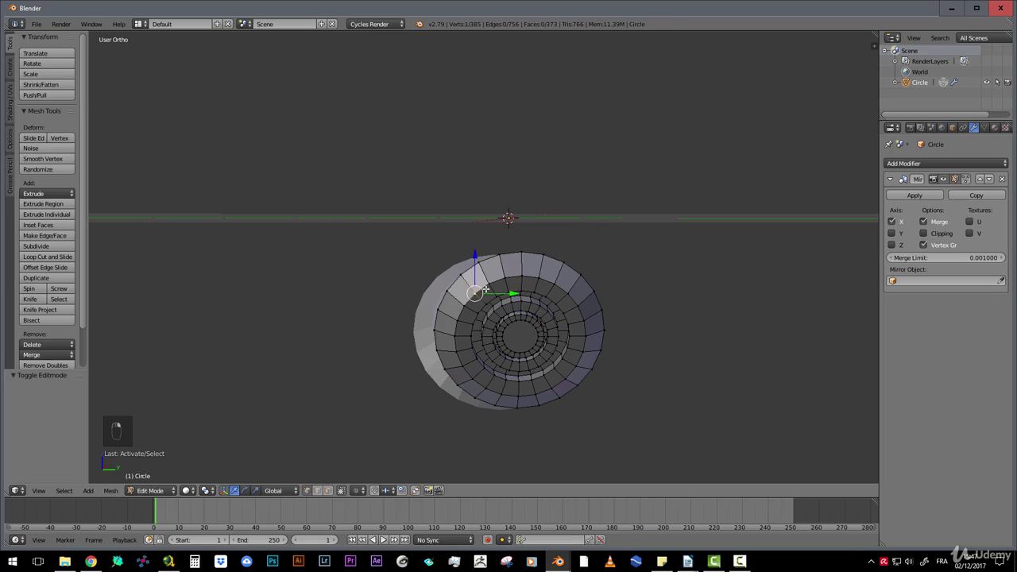
{"action": "right_click", "coordinate": [571, 294], "text": "shift"}
{"action": "middle_click_drag", "start_coordinate": [474, 287], "coordinate": [601, 316]}
{"action": "scroll", "coordinate": [596, 312], "scroll_direction": "up", "scroll_amount": 3}
{"action": "right_click", "coordinate": [611, 301], "text": "shift"}
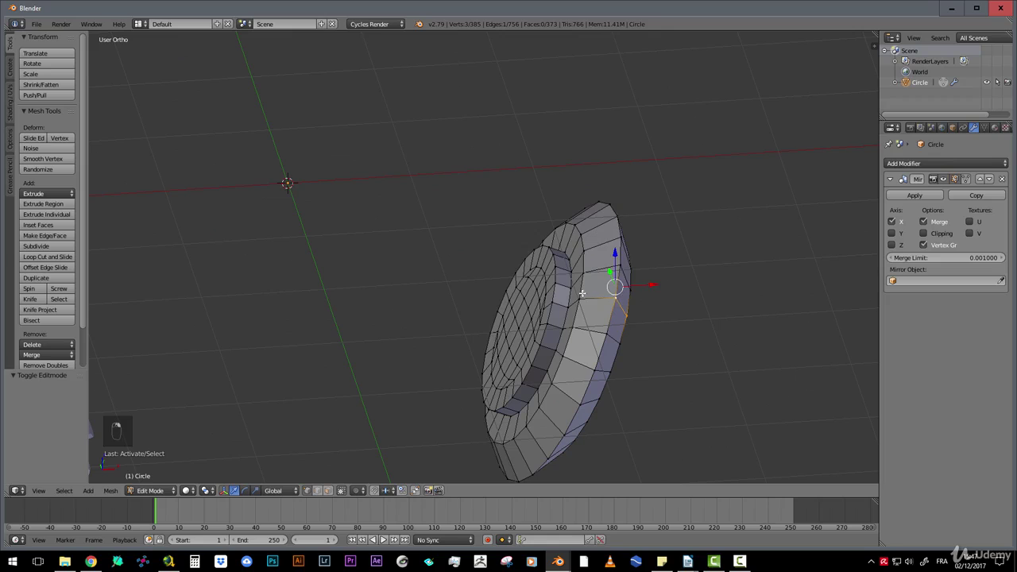
{"action": "right_click", "coordinate": [583, 296], "text": "shift"}
{"action": "scroll", "coordinate": [558, 282], "scroll_direction": "down", "scroll_amount": 5}
{"action": "middle_click_drag", "start_coordinate": [496, 291], "coordinate": [530, 276]}
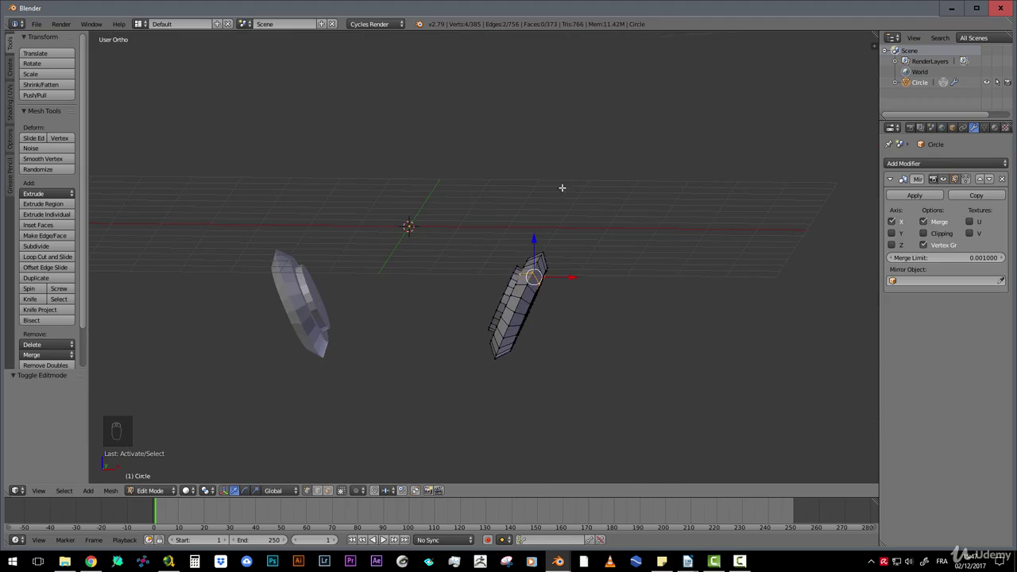
{"action": "middle_click_drag", "start_coordinate": [575, 209], "coordinate": [438, 261]}
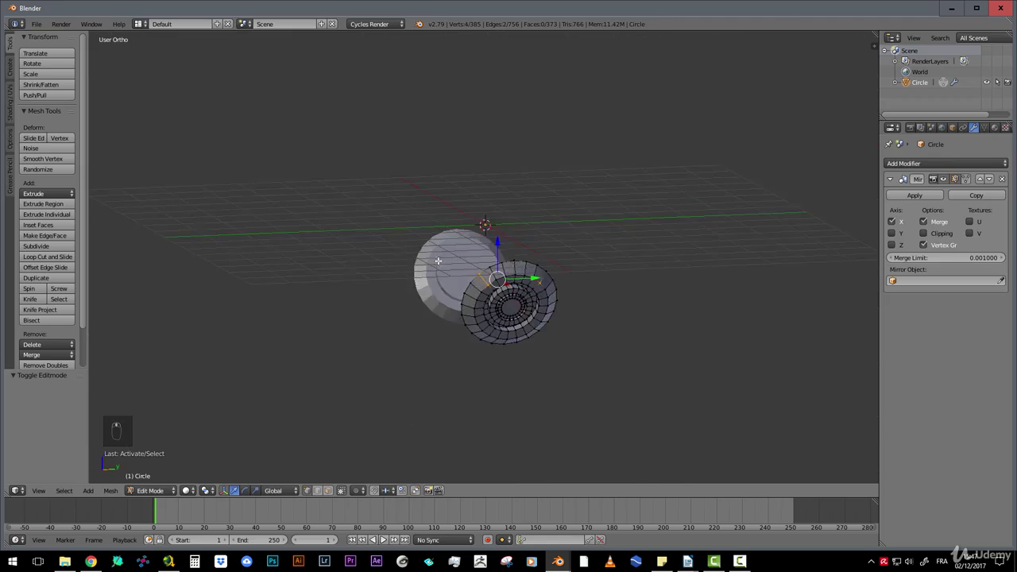
{"action": "scroll", "coordinate": [442, 264], "scroll_direction": "up", "scroll_amount": 4}
{"action": "middle_click_drag", "start_coordinate": [529, 288], "coordinate": [523, 315]}
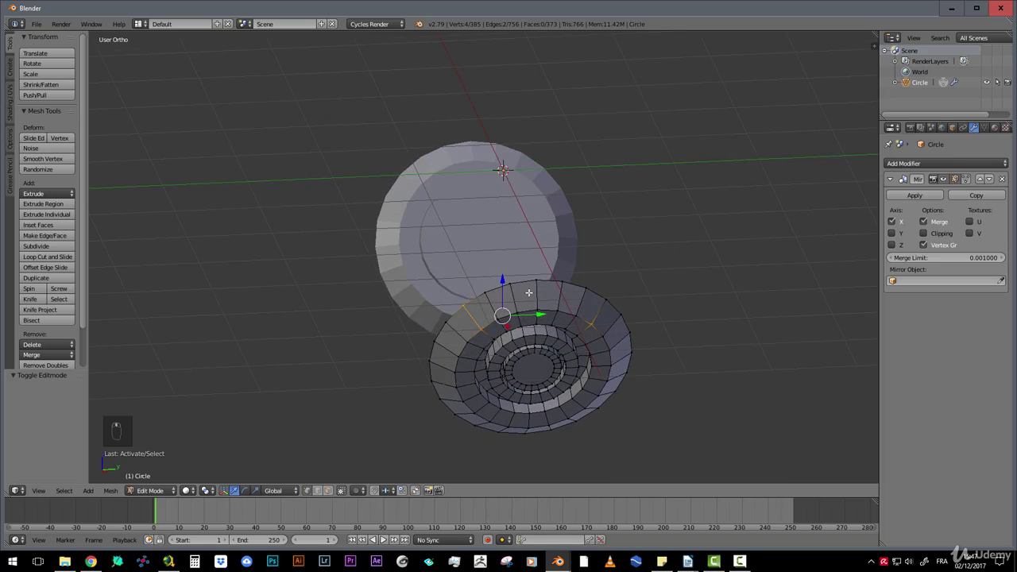
Select the six-segment arc of faces on the disc's upper rim, covering both sloped outer bands
{"action": "right_click", "coordinate": [479, 325]}
{"action": "middle_click_drag", "start_coordinate": [479, 325], "coordinate": [592, 308]}
{"action": "right_click", "coordinate": [590, 320], "text": "ctrl"}
{"action": "right_click", "coordinate": [592, 308], "text": "ctrl"}
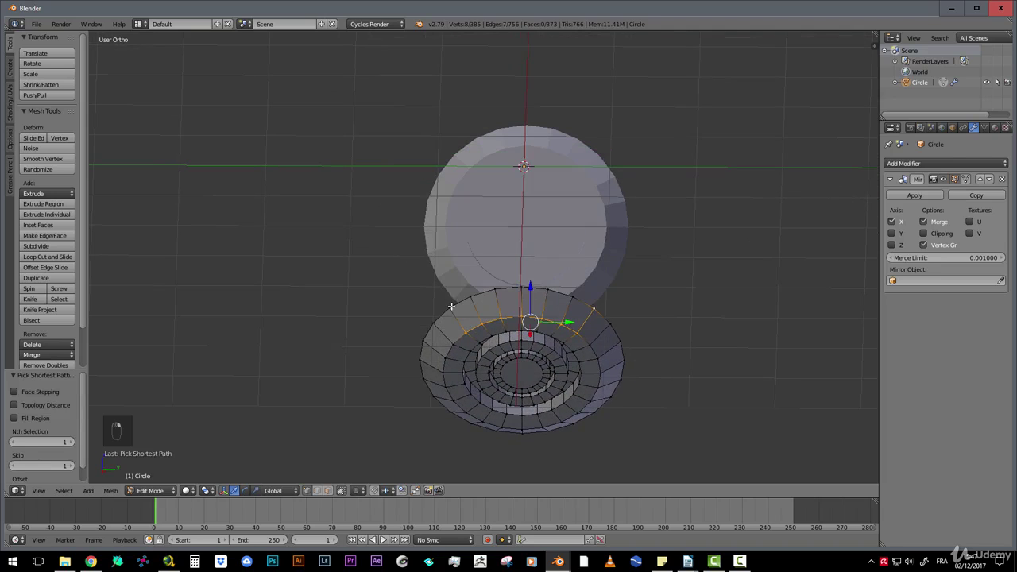
{"action": "right_click", "coordinate": [451, 306], "text": "ctrl"}
{"action": "middle_click_drag", "start_coordinate": [451, 306], "coordinate": [577, 307]}
{"action": "middle_click_drag", "start_coordinate": [558, 245], "coordinate": [607, 251]}
{"action": "right_click", "coordinate": [443, 229], "text": "ctrl"}
{"action": "middle_click_drag", "start_coordinate": [443, 231], "coordinate": [501, 234]}
{"action": "scroll", "coordinate": [541, 265], "scroll_direction": "down", "scroll_amount": 1}
{"action": "middle_click_drag", "start_coordinate": [554, 291], "coordinate": [516, 262]}
{"action": "scroll", "coordinate": [534, 313], "scroll_direction": "up", "scroll_amount": 2}
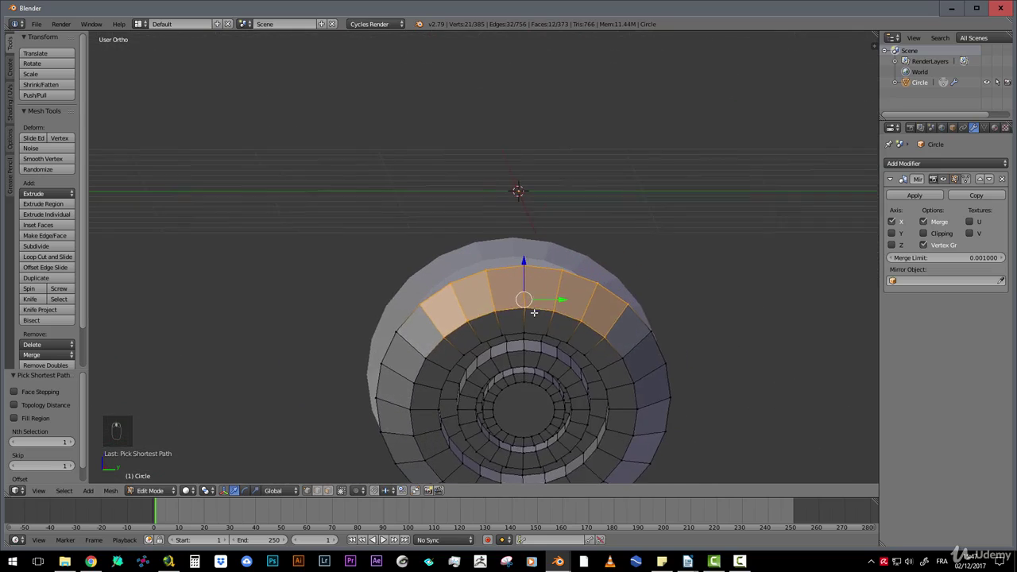
{"action": "middle_click_drag", "start_coordinate": [534, 313], "coordinate": [520, 330], "text": "shift"}
{"action": "left_click_drag", "start_coordinate": [512, 278], "coordinate": [510, 265]}
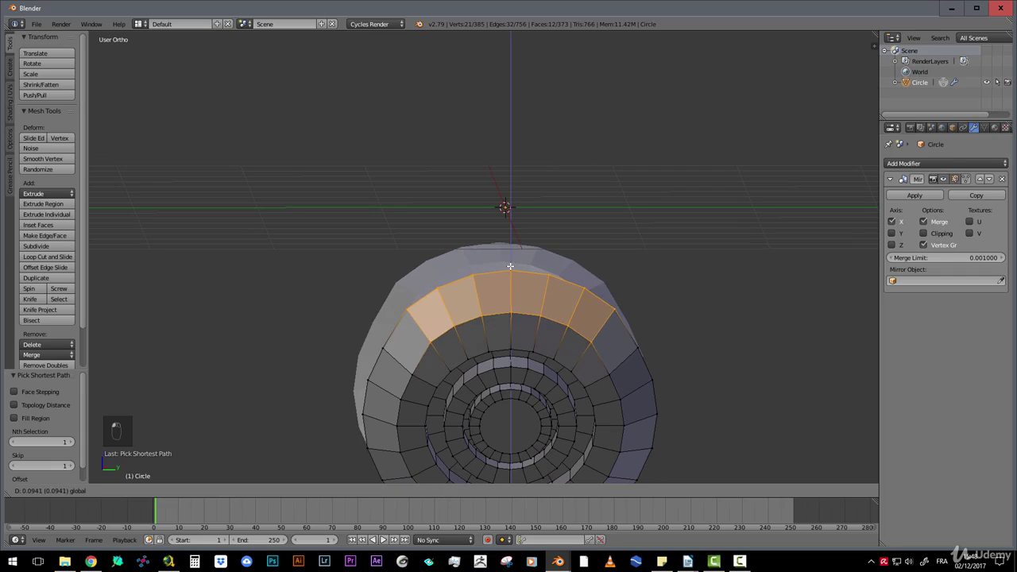
{"action": "right_click", "coordinate": [510, 267]}
Extrude the selected upper-rim faces outward along their normal by about 0.703
{"action": "middle_click_drag", "start_coordinate": [530, 335], "coordinate": [657, 345]}
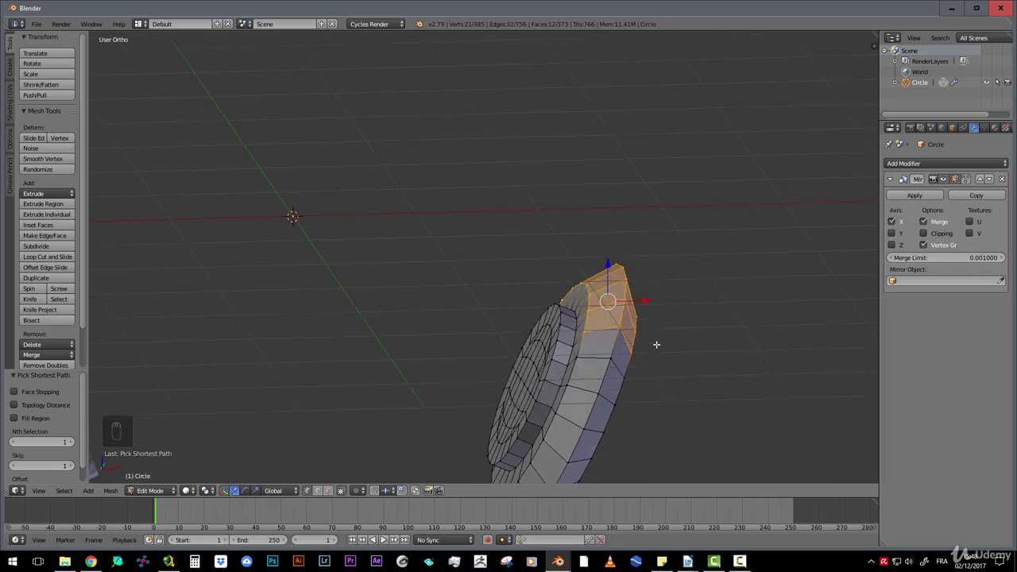
{"action": "scroll", "coordinate": [629, 339], "scroll_direction": "down", "scroll_amount": 2}
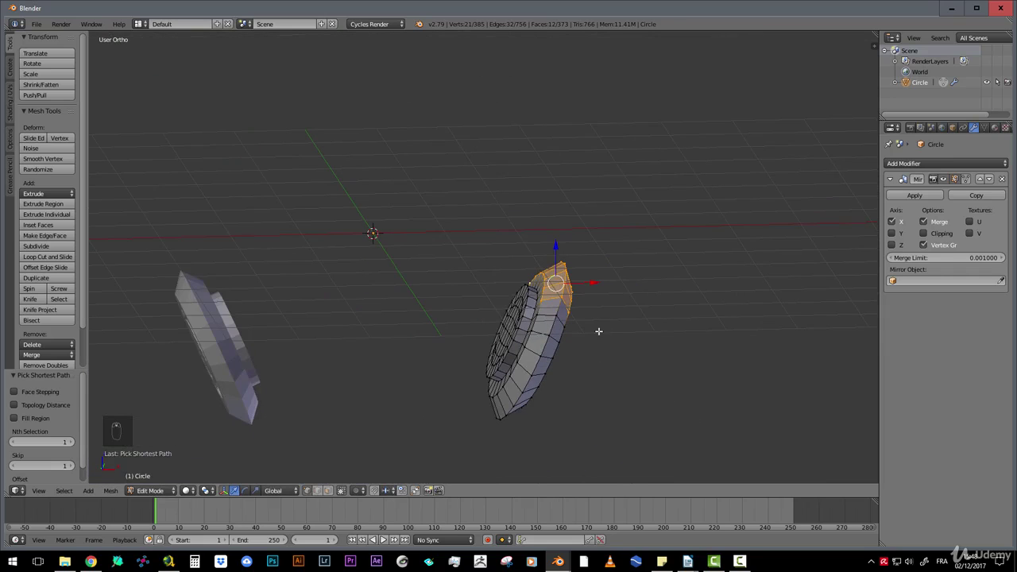
{"action": "key", "text": "e"}
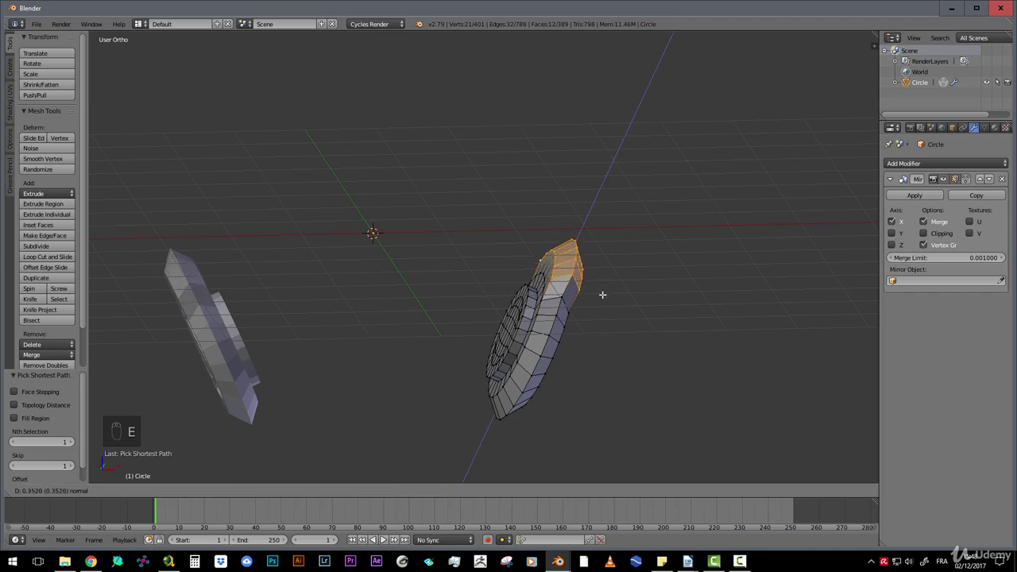
{"action": "left_click", "coordinate": [589, 281]}
Rotate the extruded rim faces by about -11.5° in the front view
{"action": "middle_click_drag", "start_coordinate": [588, 281], "coordinate": [558, 275]}
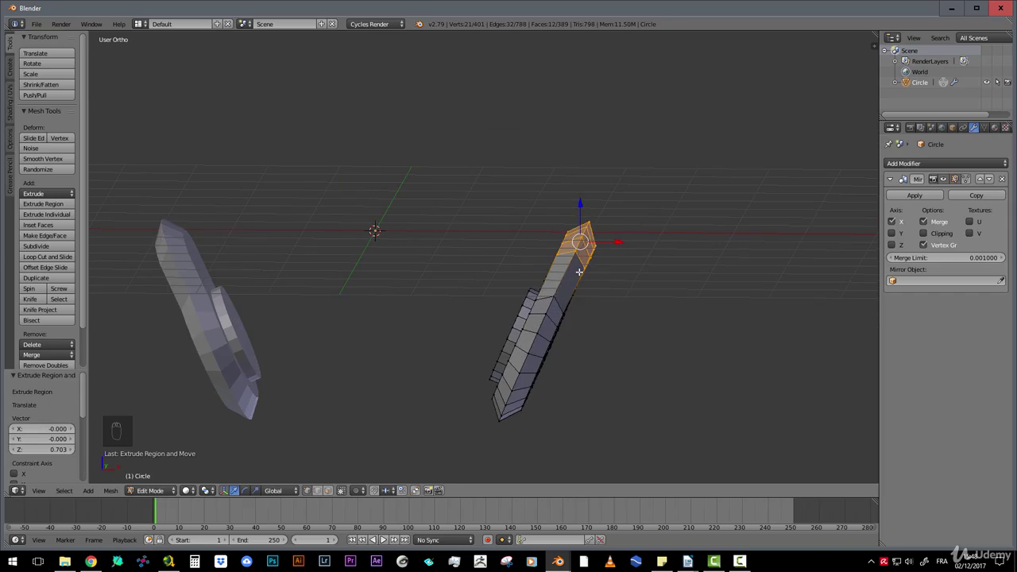
{"action": "key", "text": "KP_1"}
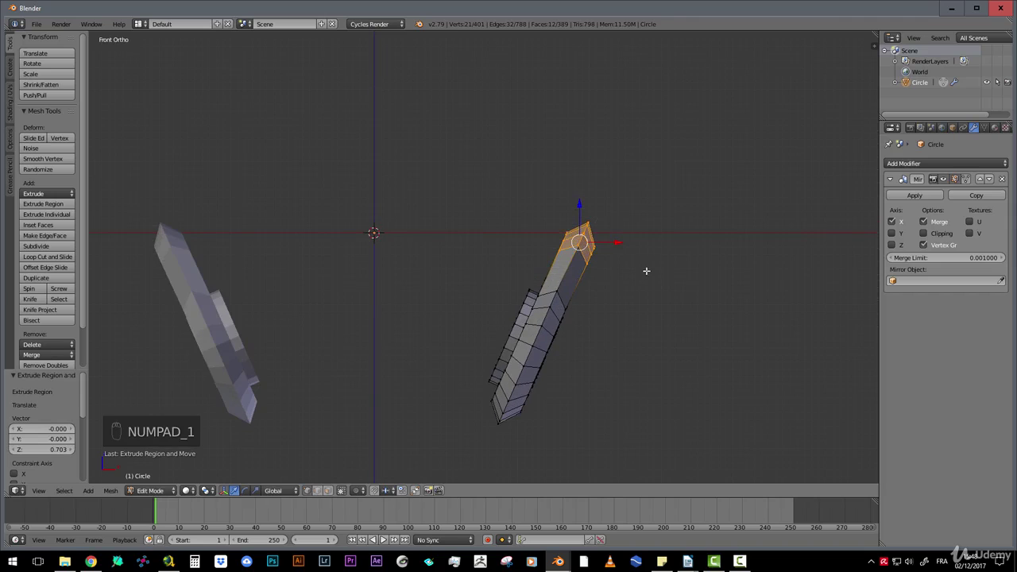
{"action": "key", "text": "r"}
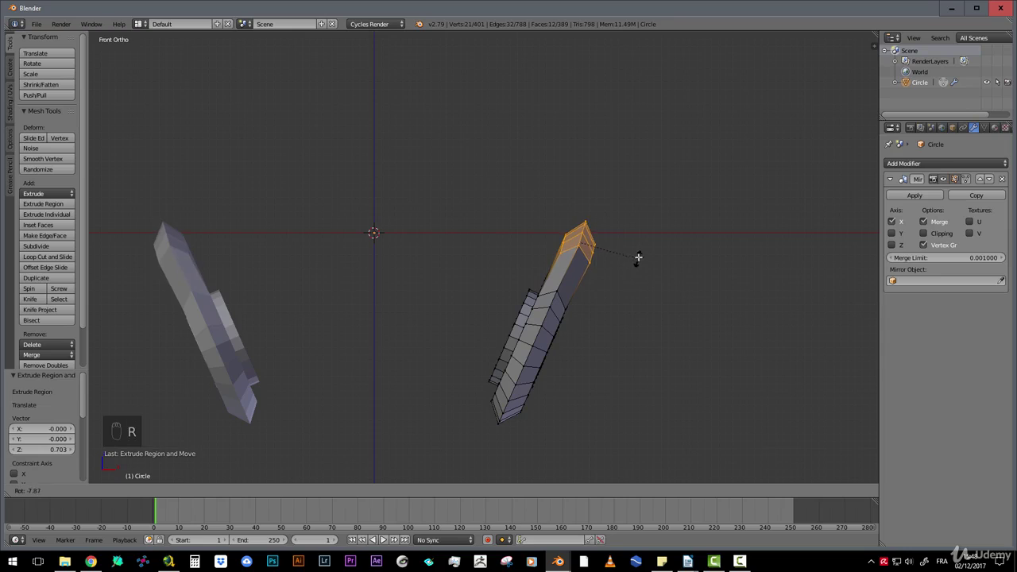
{"action": "left_click", "coordinate": [637, 255]}
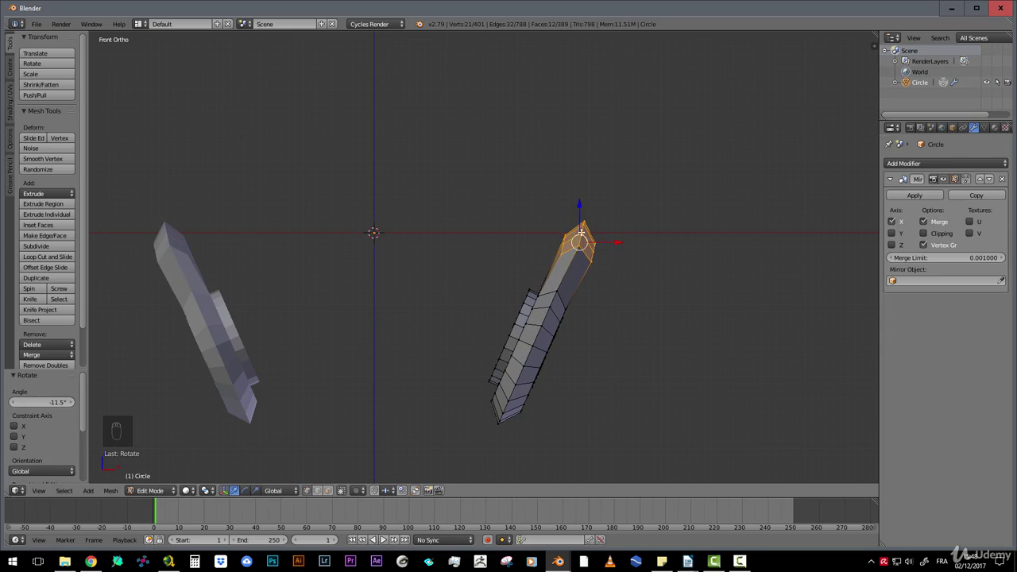
Switch the transform orientation to Normal and flatten the extruded faces by scaling them to 0 along the normal Z axis
{"action": "left_click", "coordinate": [284, 491]}
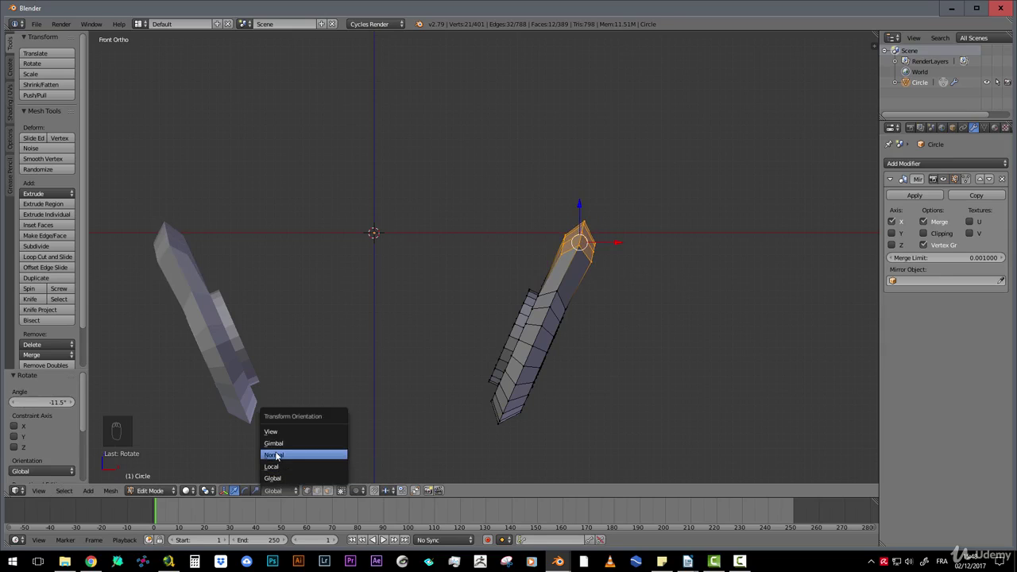
{"action": "left_click", "coordinate": [275, 456]}
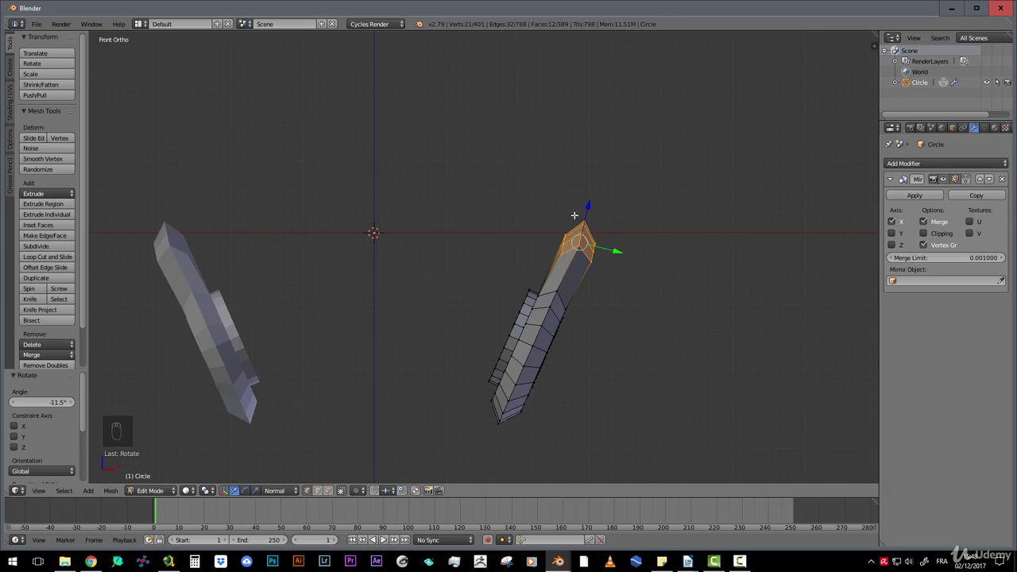
{"action": "left_click", "coordinate": [278, 491]}
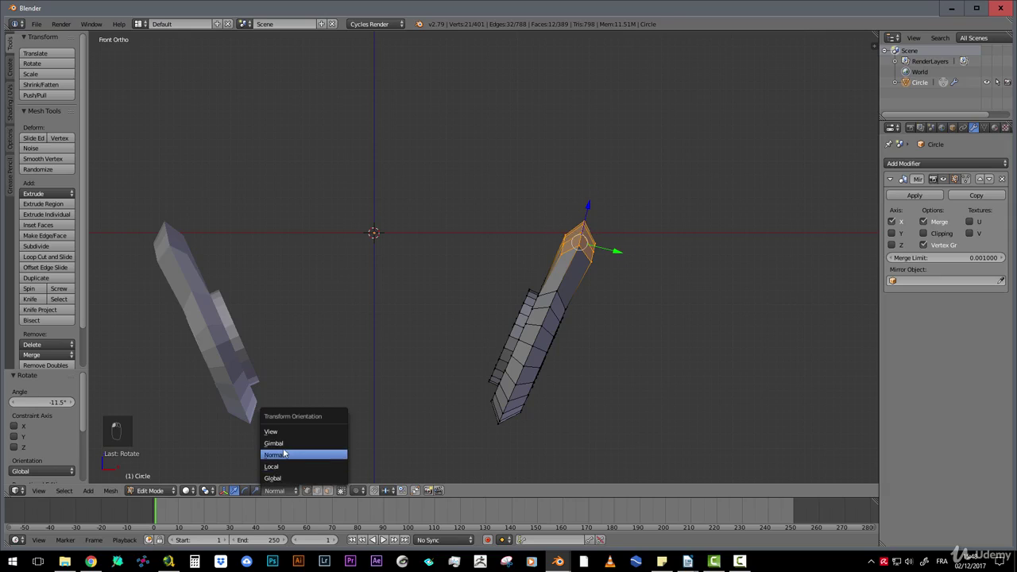
{"action": "left_click", "coordinate": [255, 492]}
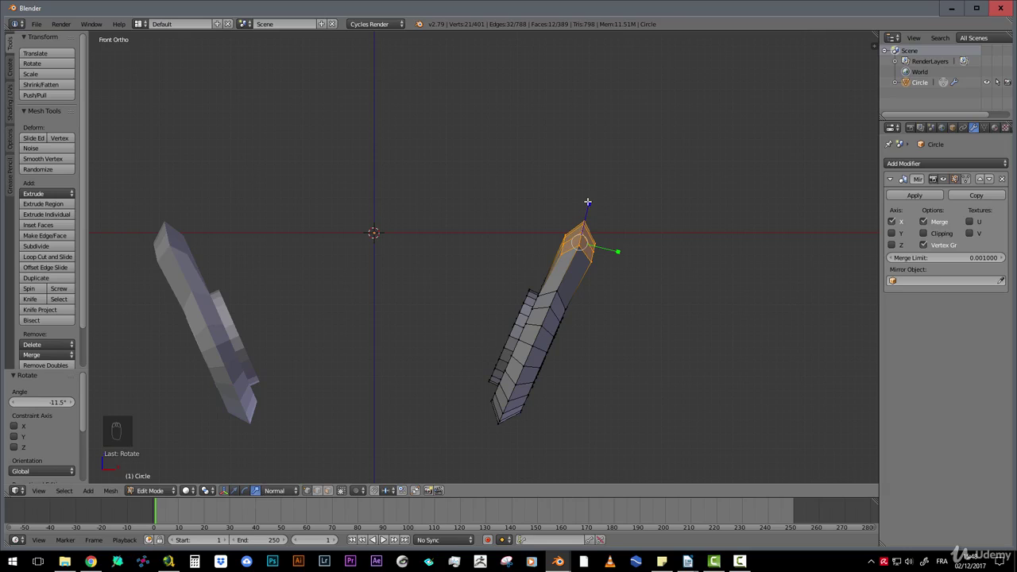
{"action": "left_click_drag", "start_coordinate": [588, 204], "coordinate": [588, 220]}
Delete the flattened end faces and select the edge loop around the resulting opening
{"action": "middle_click_drag", "start_coordinate": [588, 220], "coordinate": [480, 342]}
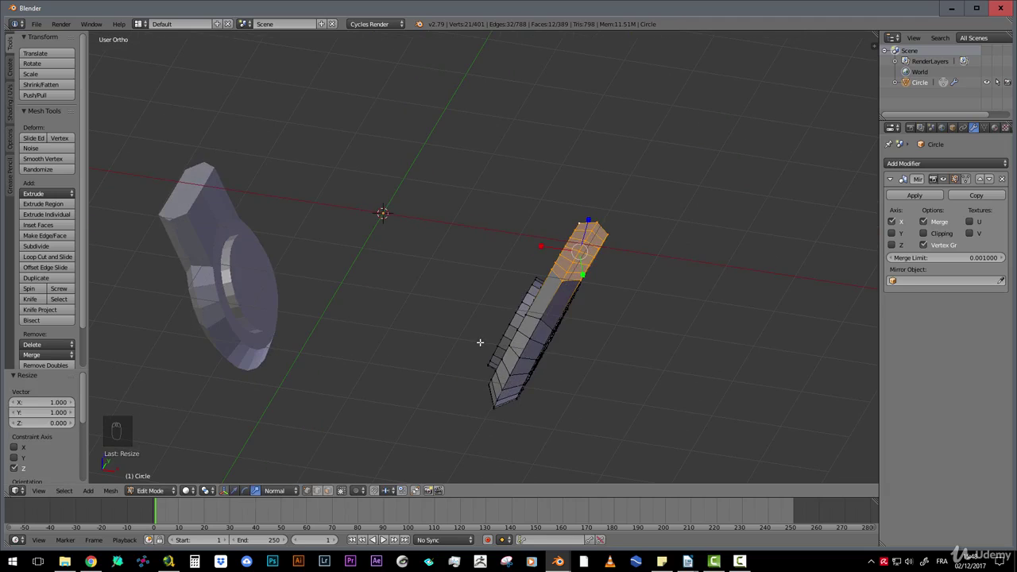
{"action": "key", "text": "x"}
{"action": "left_click", "coordinate": [580, 299]}
{"action": "middle_click_drag", "start_coordinate": [579, 298], "coordinate": [579, 247]}
{"action": "right_click", "coordinate": [577, 241], "text": "alt"}
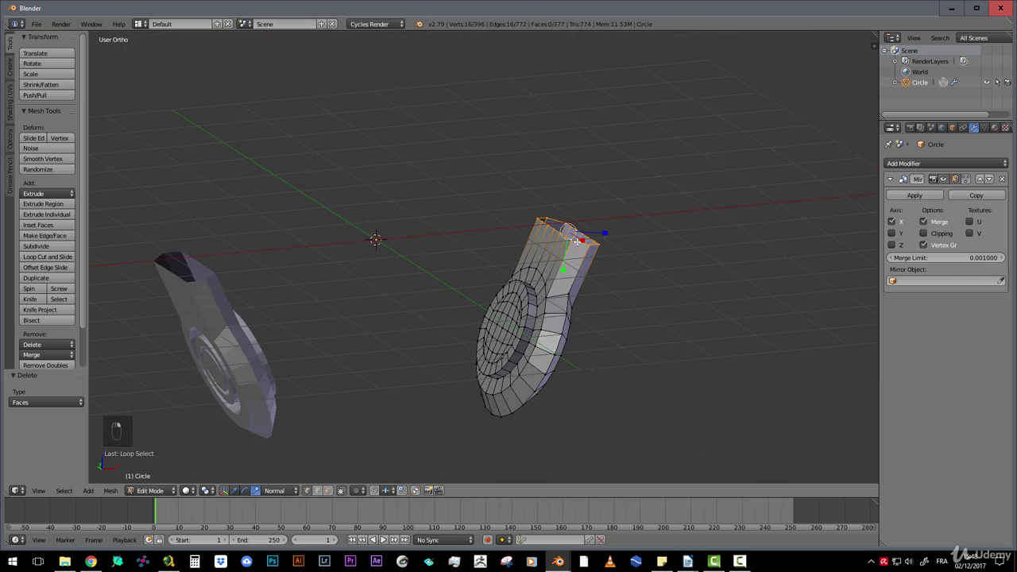
Move the open end loop inward in the front view by about -0.170 in X and 0.052 in Z
{"action": "key", "text": "KP_1"}
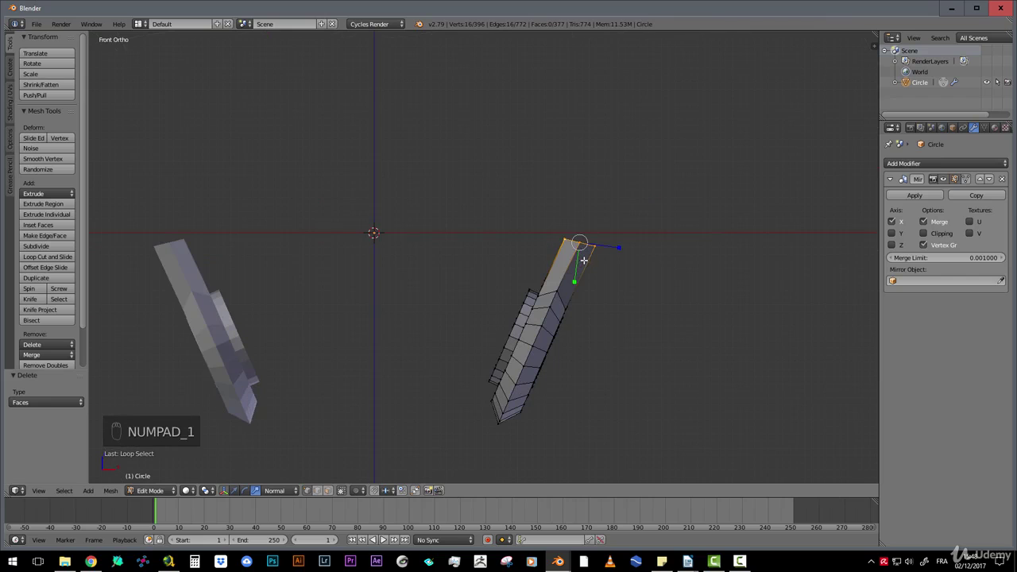
{"action": "key", "text": "g"}
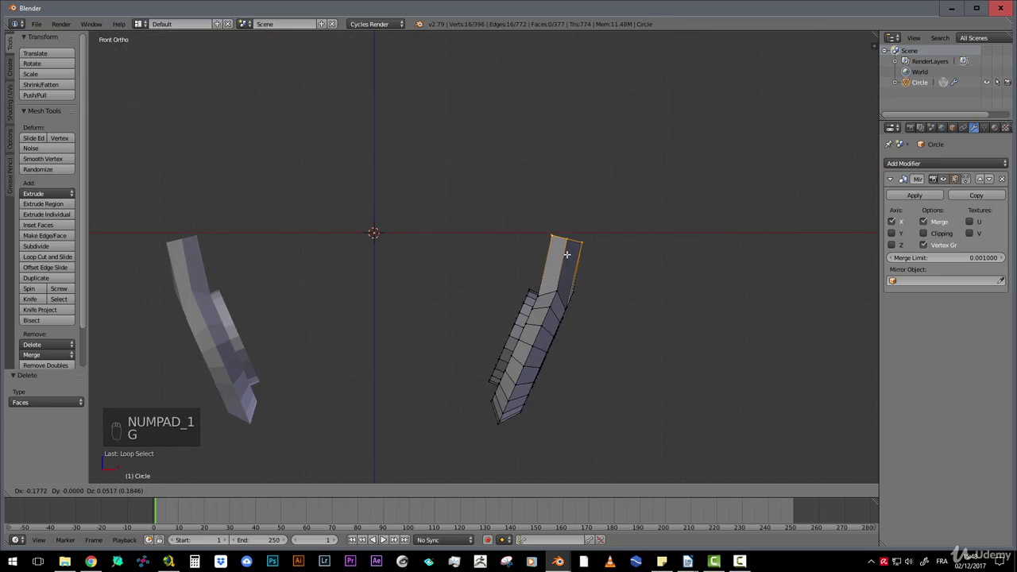
{"action": "left_click", "coordinate": [567, 253]}
Extrude the open end loop to the cursor in five segments, curving upward and inward toward the mirror plane to form the headband
{"action": "middle_click_drag", "start_coordinate": [555, 215], "coordinate": [531, 294], "text": "shift"}
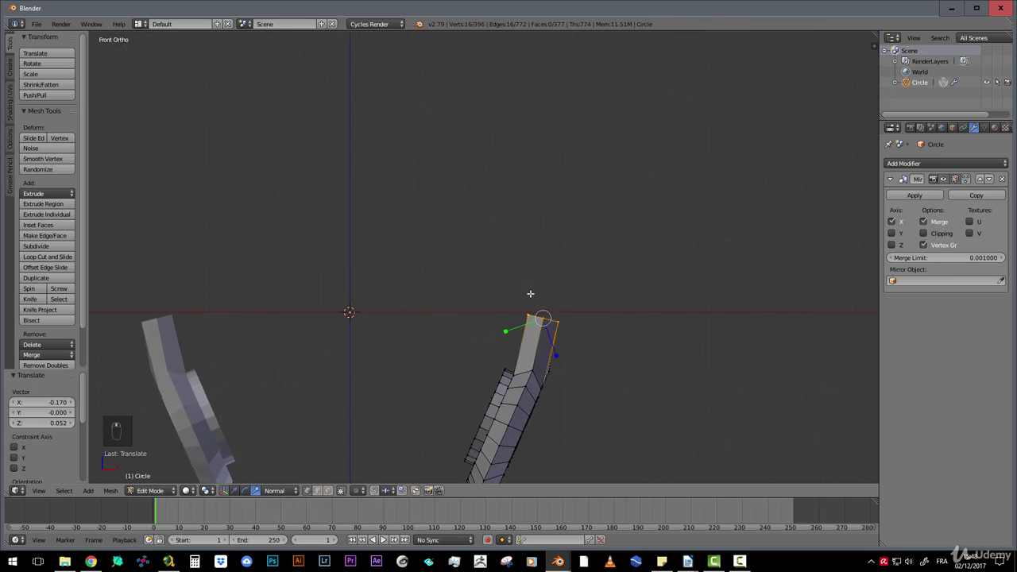
{"action": "scroll", "coordinate": [537, 240], "scroll_direction": "down", "scroll_amount": 1}
{"action": "middle_click_drag", "start_coordinate": [542, 220], "coordinate": [549, 234], "text": "shift"}
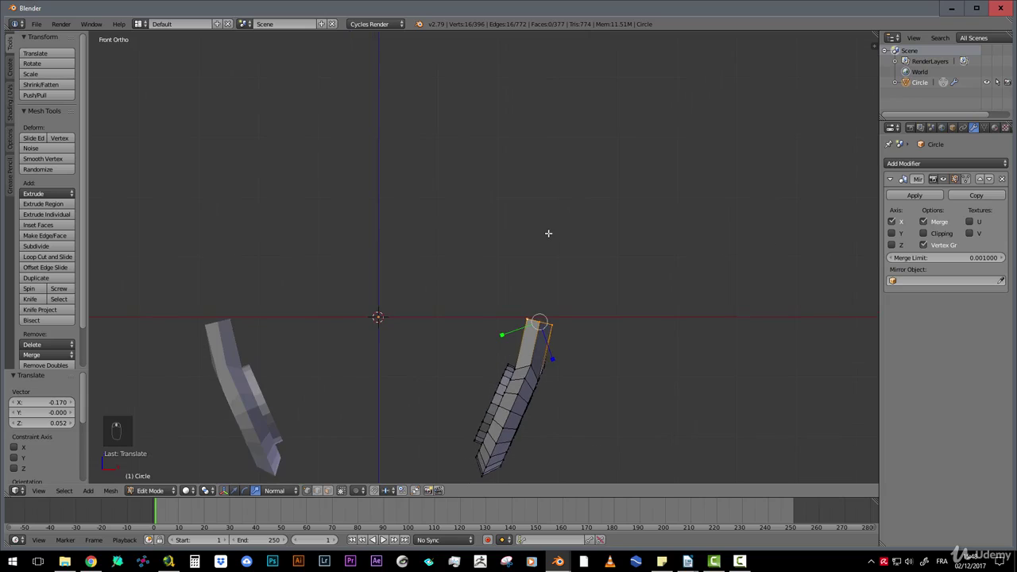
{"action": "scroll", "coordinate": [537, 270], "scroll_direction": "up", "scroll_amount": 1}
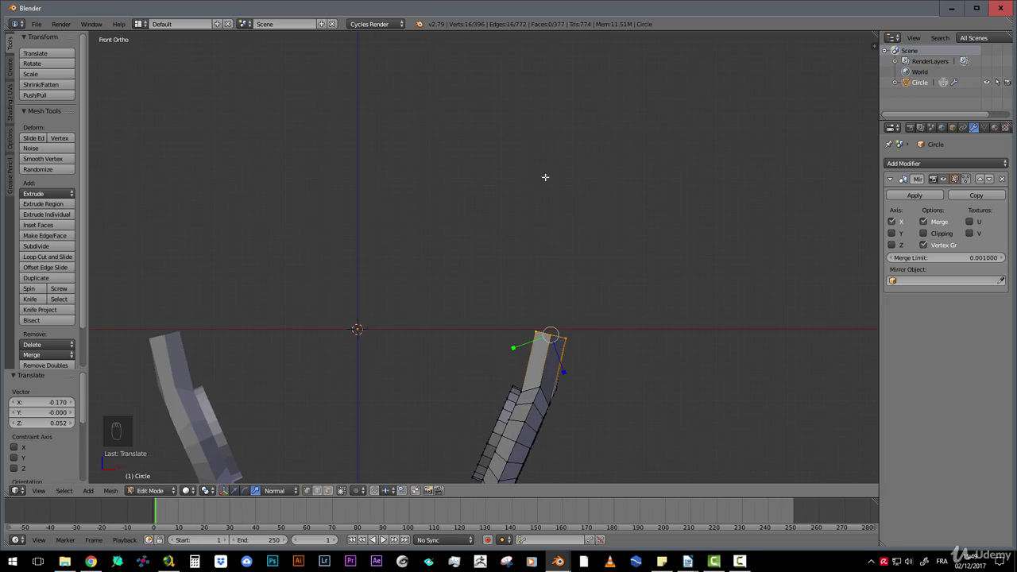
{"action": "right_click", "coordinate": [549, 249], "text": "ctrl"}
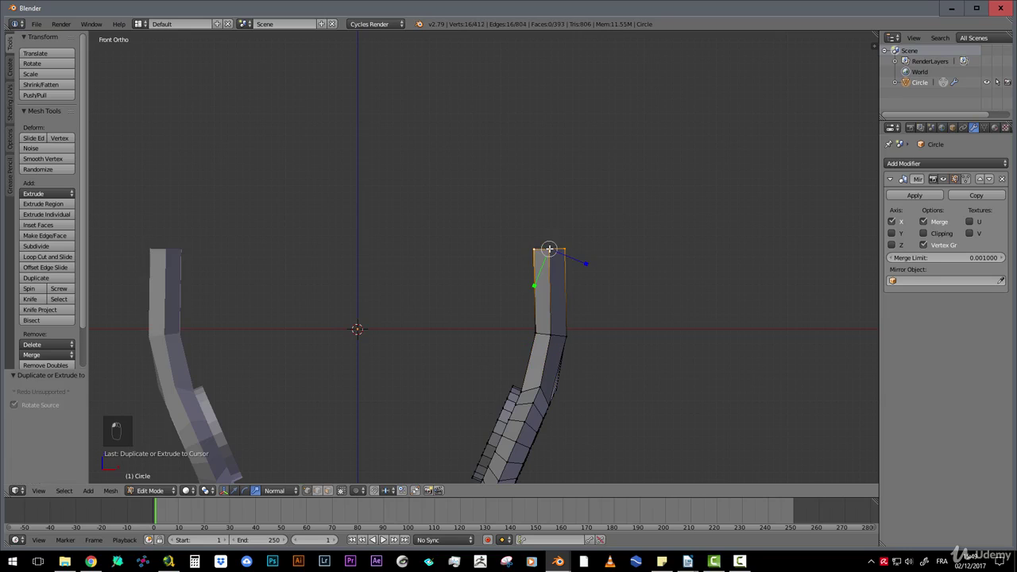
{"action": "right_click", "coordinate": [534, 162], "text": "ctrl"}
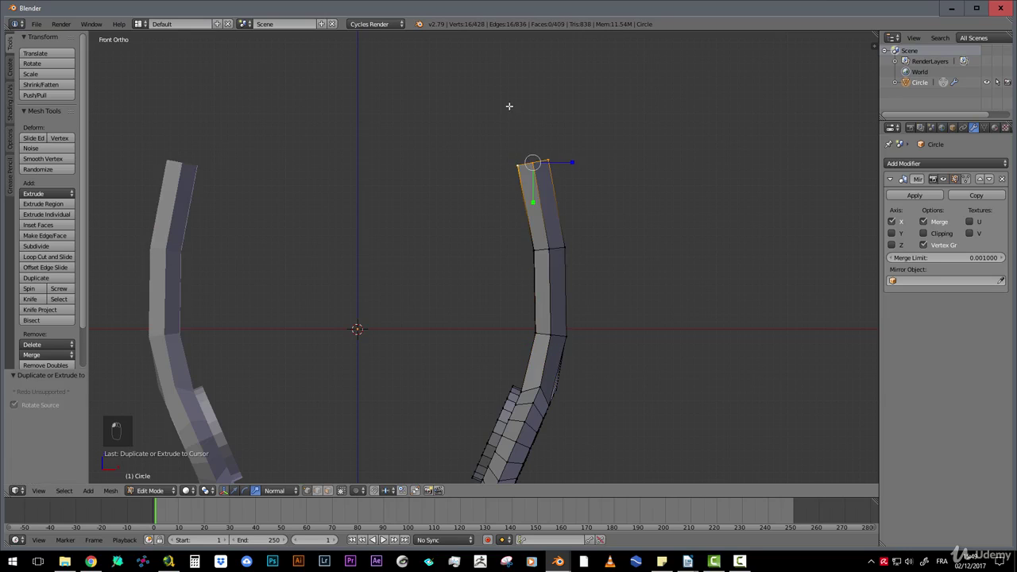
{"action": "right_click", "coordinate": [509, 106], "text": "ctrl"}
{"action": "right_click", "coordinate": [450, 70], "text": "ctrl"}
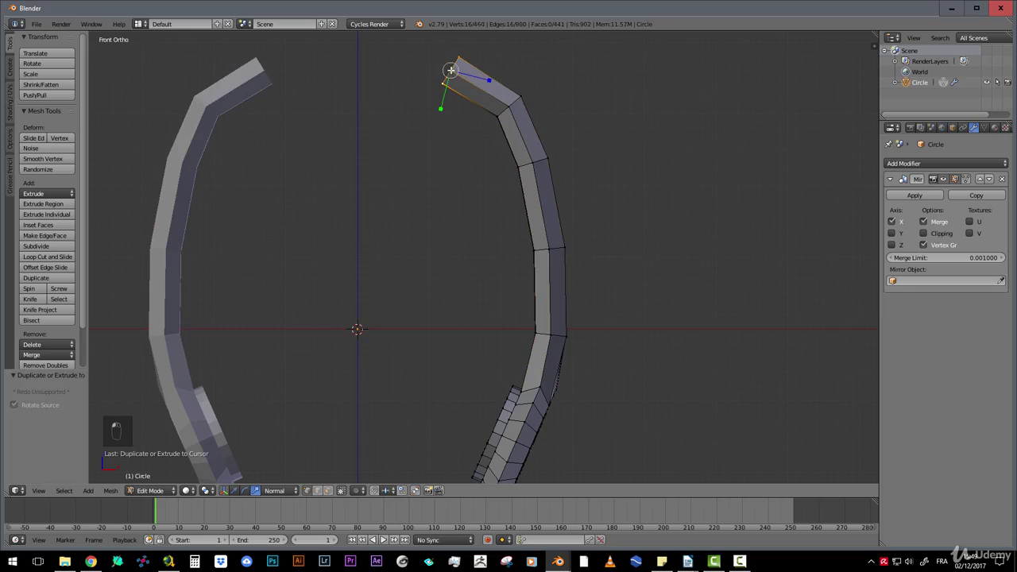
{"action": "left_click", "coordinate": [405, 53], "text": "ctrl"}
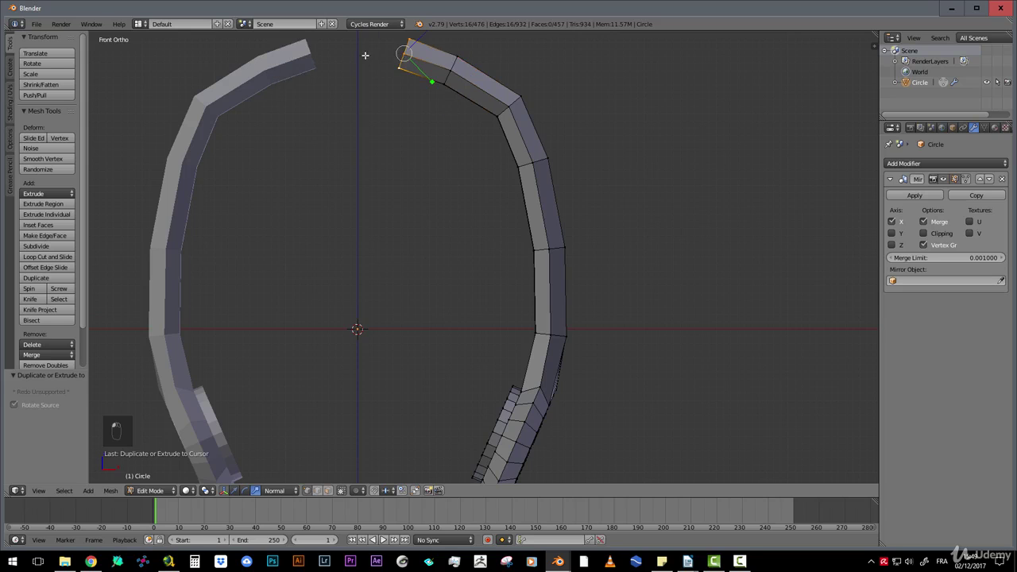
Enable clipping on the Mirror modifier and move the headband's end loop onto the centre plane so both halves join
{"action": "scroll", "coordinate": [453, 182], "scroll_direction": "down", "scroll_amount": 1}
{"action": "middle_click_drag", "start_coordinate": [474, 89], "coordinate": [510, 126], "text": "shift"}
{"action": "scroll", "coordinate": [510, 126], "scroll_direction": "down", "scroll_amount": 2}
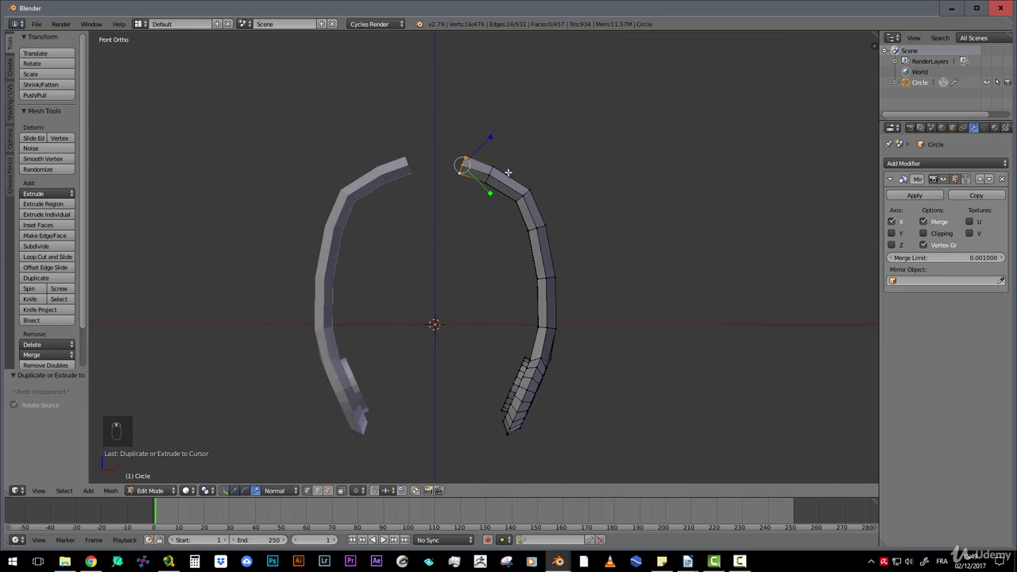
{"action": "scroll", "coordinate": [493, 229], "scroll_direction": "up", "scroll_amount": 2}
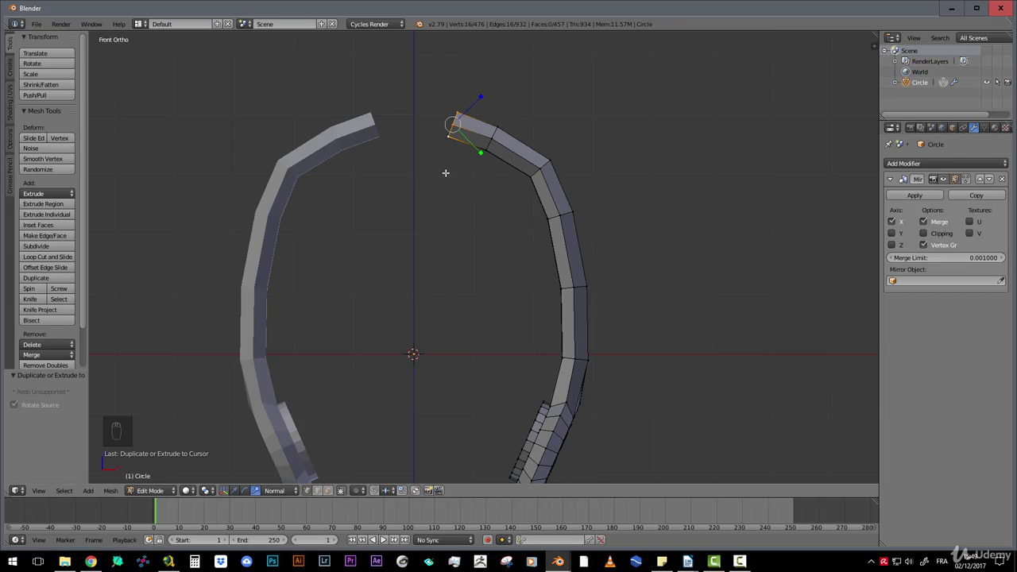
{"action": "key", "text": "g"}
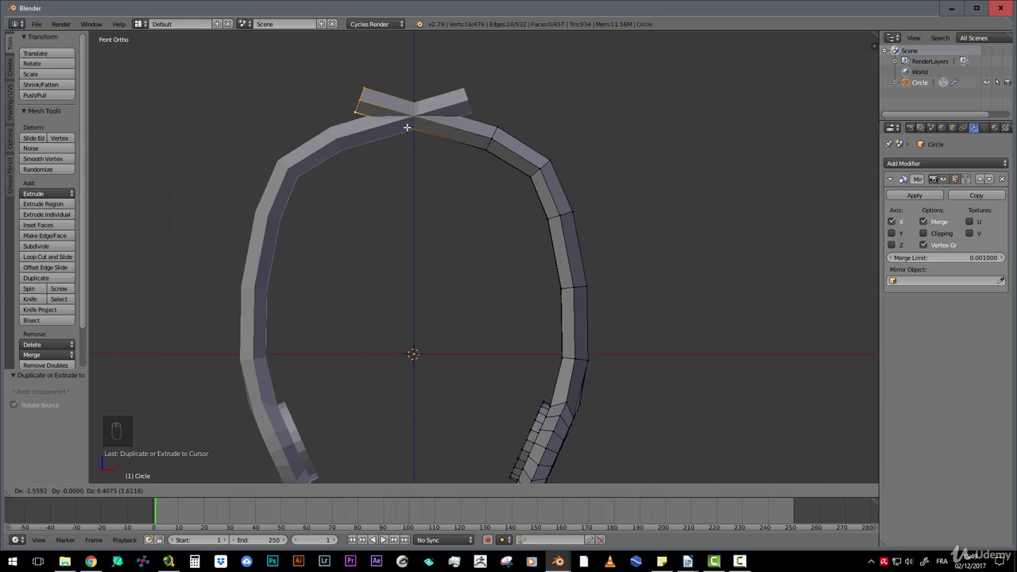
{"action": "left_click", "coordinate": [453, 145]}
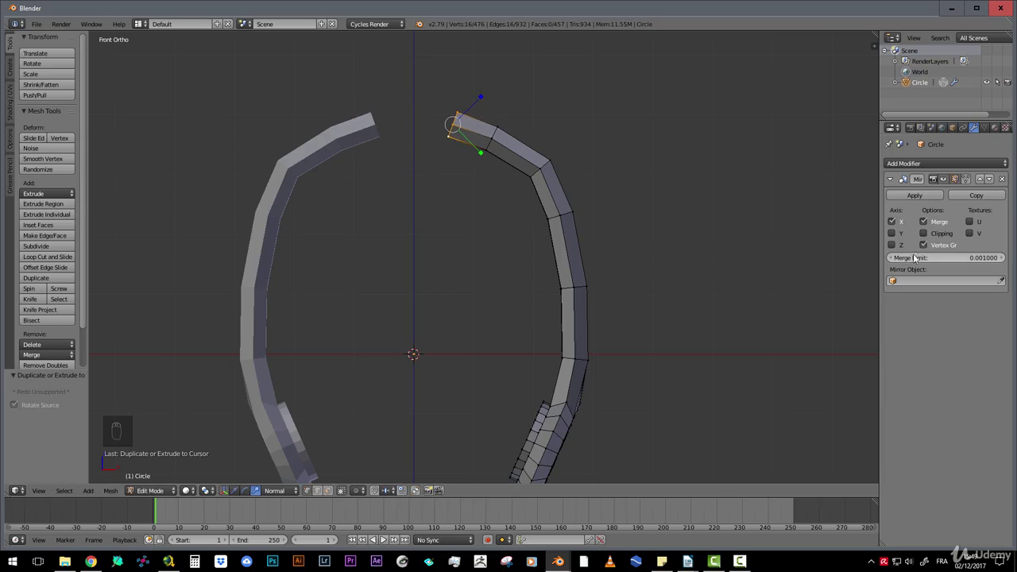
{"action": "key", "text": "g"}
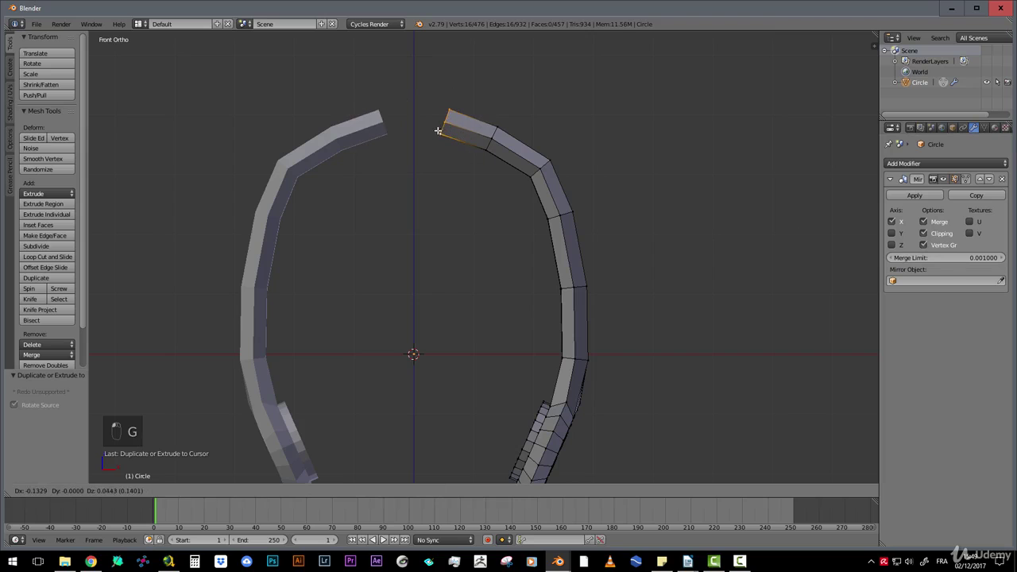
{"action": "left_click", "coordinate": [379, 131]}
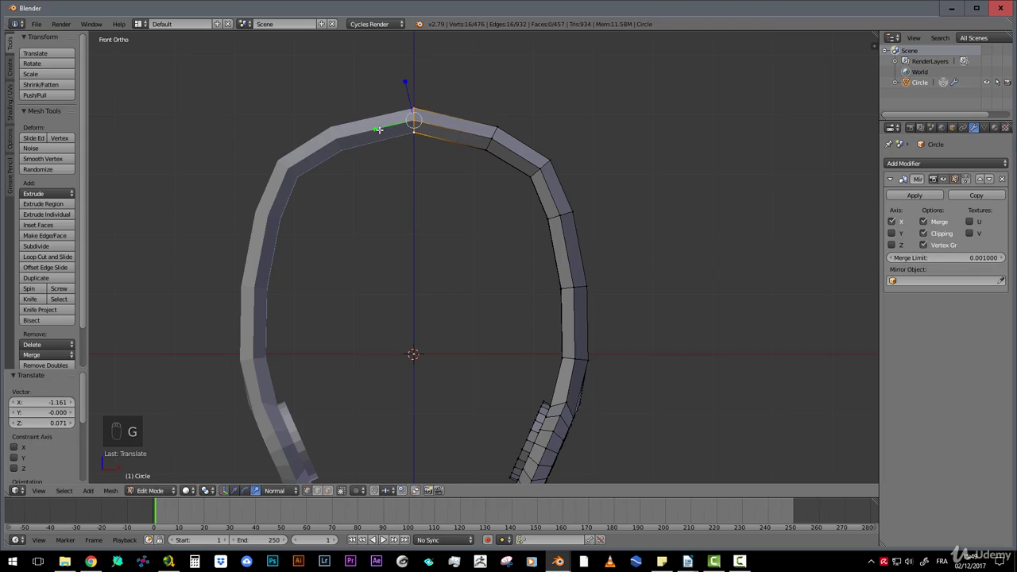
Scale the first two headband edge loops above the ear cup to about 0.877 each to narrow the band
{"action": "middle_click_drag", "start_coordinate": [379, 130], "coordinate": [350, 170]}
{"action": "scroll", "coordinate": [532, 284], "scroll_direction": "down", "scroll_amount": 4}
{"action": "scroll", "coordinate": [530, 283], "scroll_direction": "up", "scroll_amount": 3}
{"action": "middle_click_drag", "start_coordinate": [440, 267], "coordinate": [430, 187]}
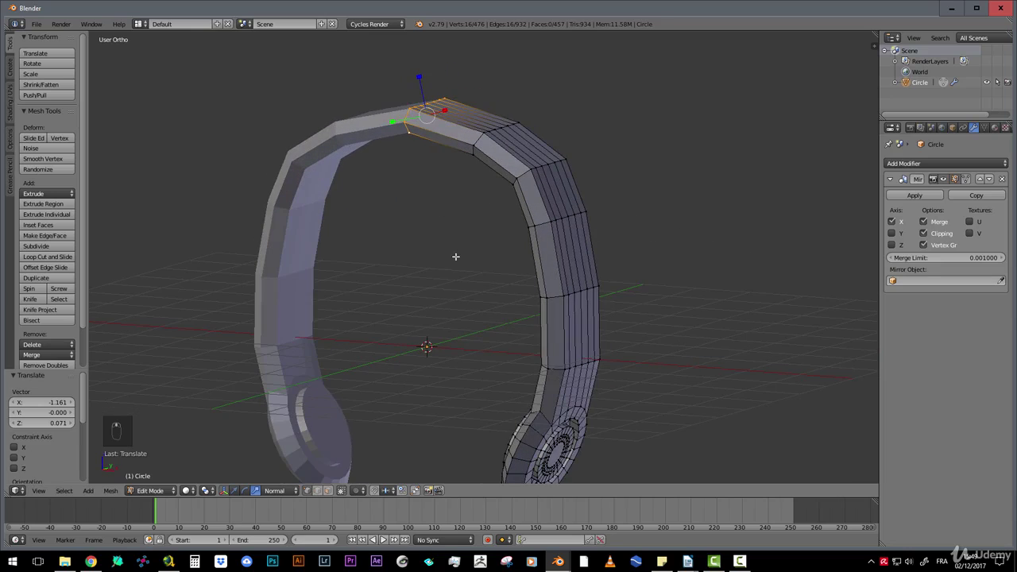
{"action": "middle_click_drag", "start_coordinate": [444, 239], "coordinate": [446, 125]}
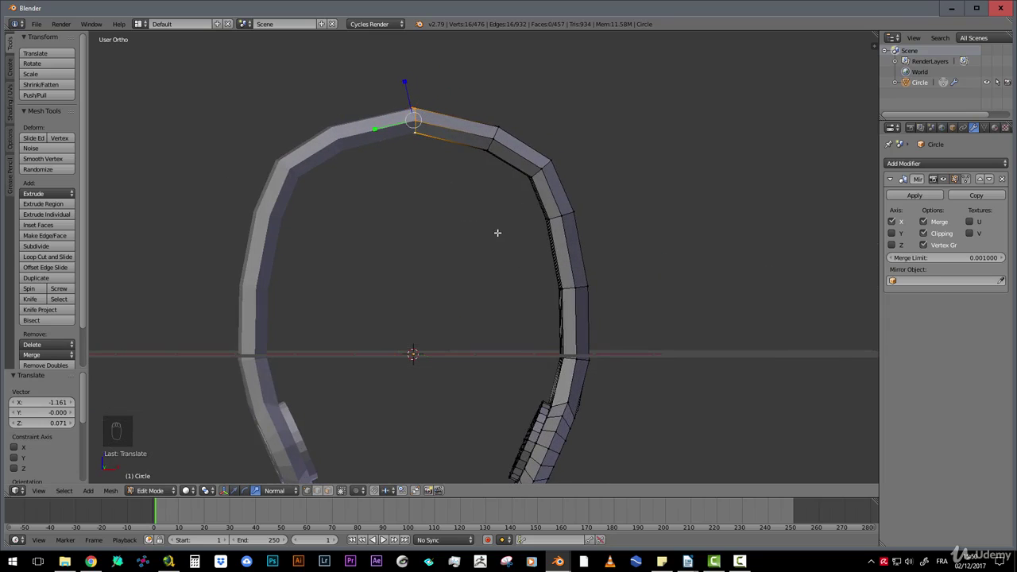
{"action": "middle_click_drag", "start_coordinate": [497, 232], "coordinate": [504, 282]}
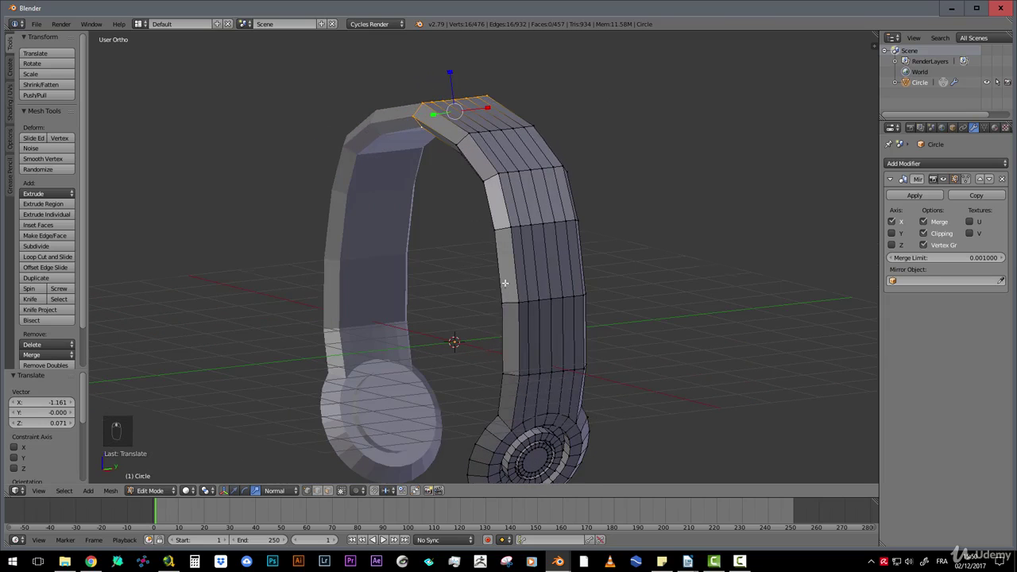
{"action": "left_click", "coordinate": [511, 374], "text": "alt"}
{"action": "middle_click_drag", "start_coordinate": [511, 374], "coordinate": [542, 342]}
{"action": "key", "text": "s"}
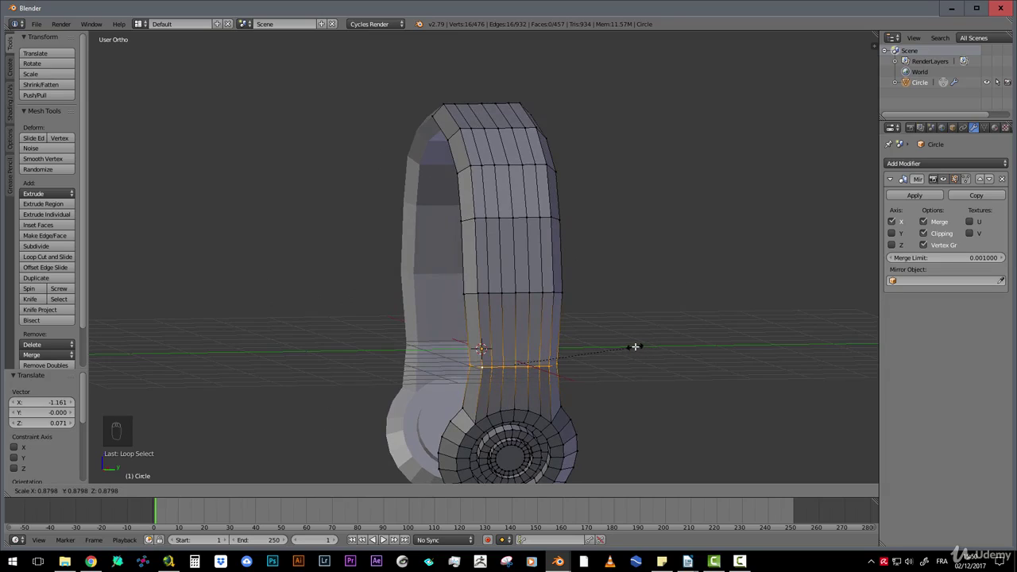
{"action": "left_click", "coordinate": [634, 347]}
{"action": "right_click", "coordinate": [482, 293], "text": "alt"}
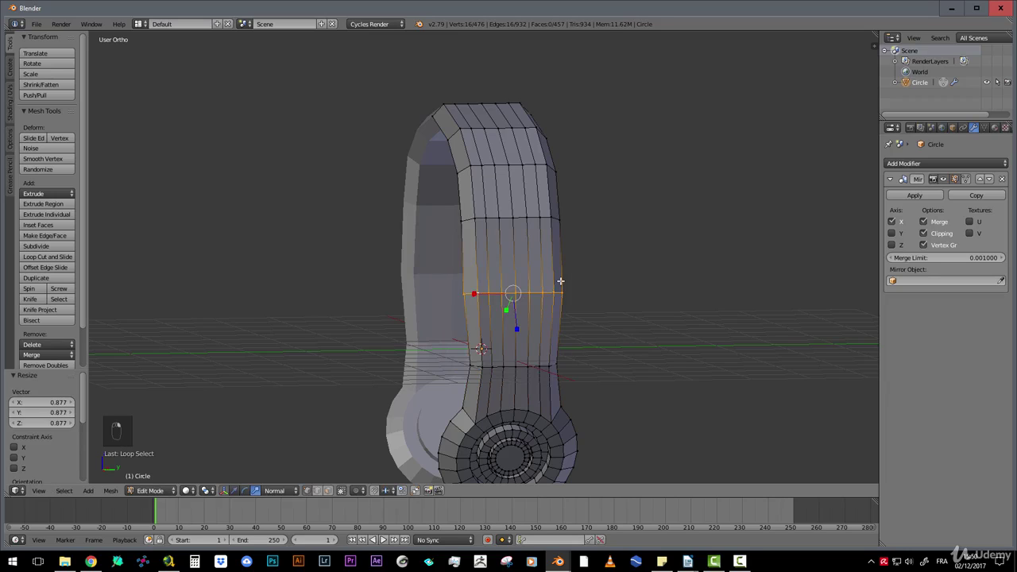
{"action": "key", "text": "shift+r"}
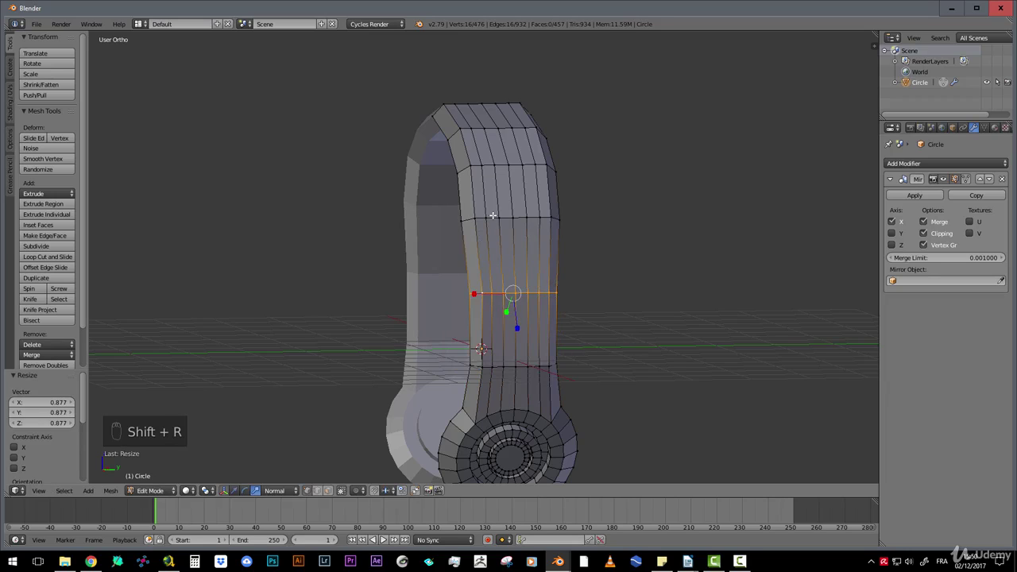
Repeat the 0.877 scaling on each of the four remaining headband edge loops up to the top centre
{"action": "right_click", "coordinate": [493, 216], "text": "alt"}
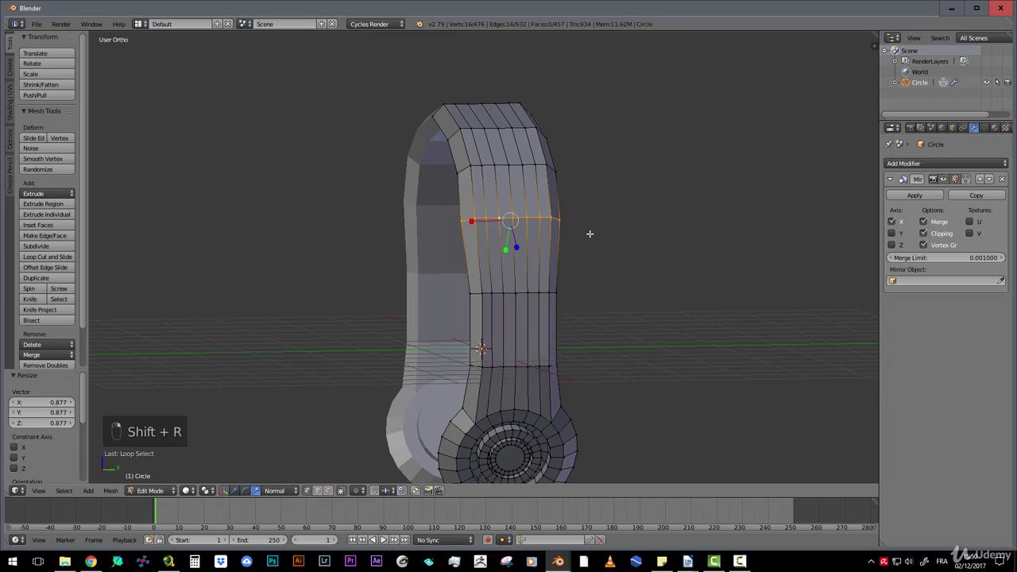
{"action": "key", "text": "shift+r"}
{"action": "right_click", "coordinate": [534, 171], "text": "alt"}
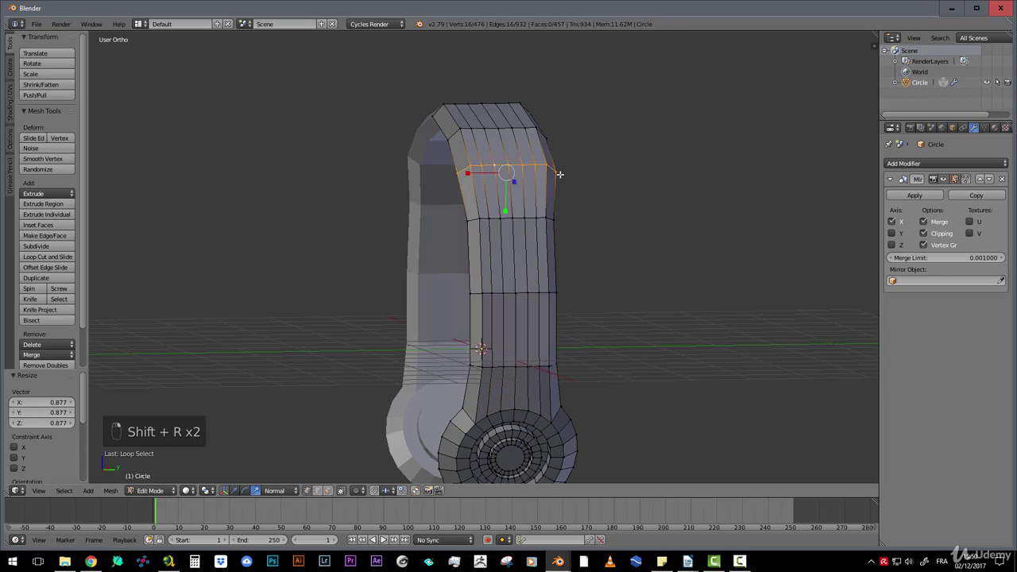
{"action": "key", "text": "shift+r"}
{"action": "right_click", "coordinate": [481, 130], "text": "alt"}
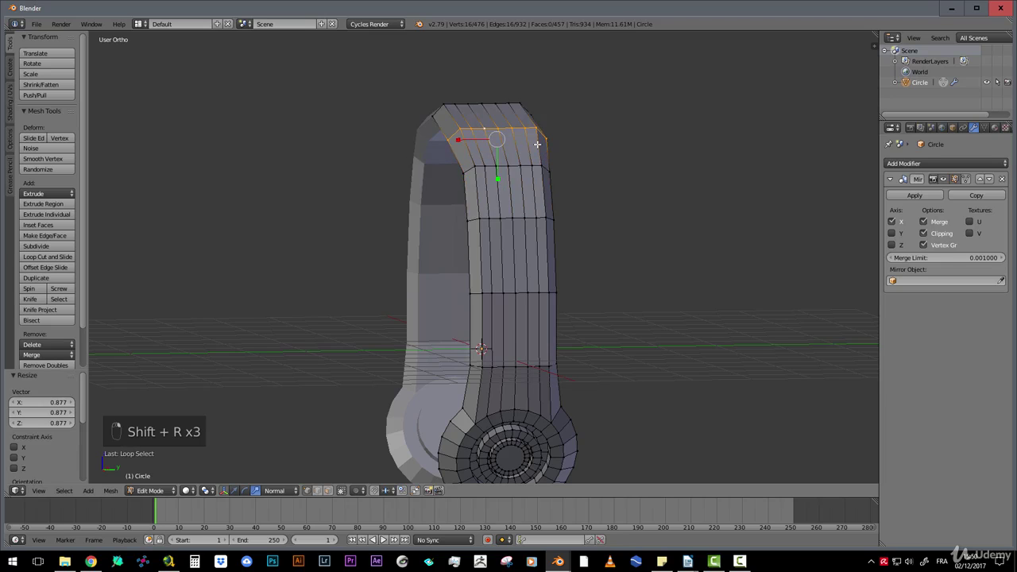
{"action": "key", "text": "shift+r"}
{"action": "middle_click_drag", "start_coordinate": [537, 144], "coordinate": [461, 118]}
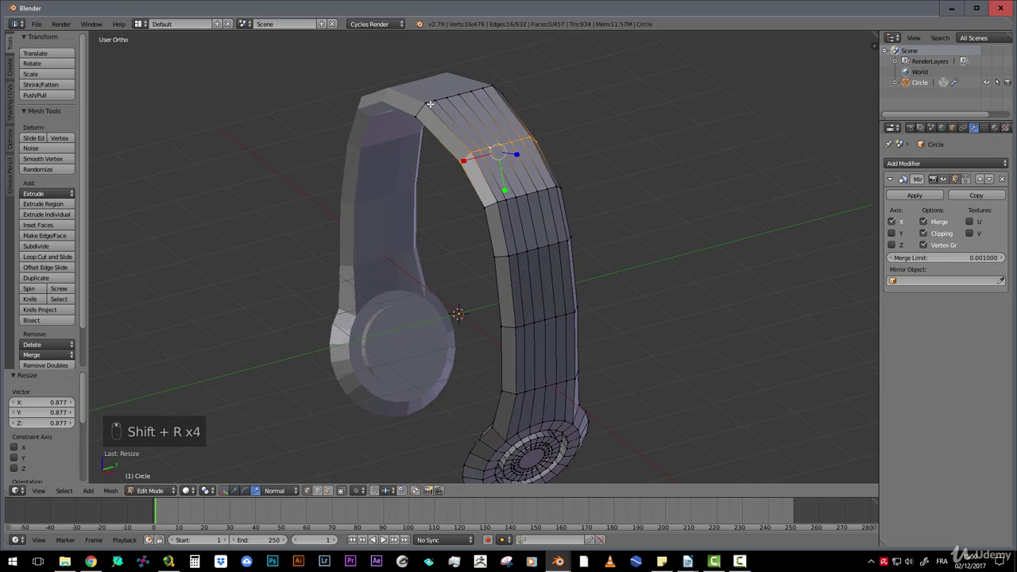
{"action": "right_click", "coordinate": [430, 104], "text": "alt"}
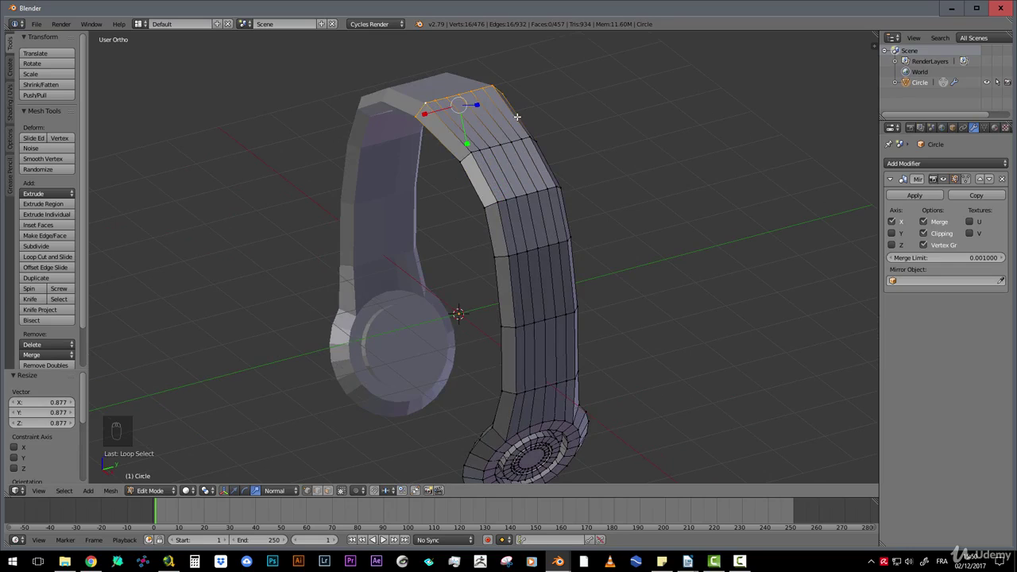
{"action": "key", "text": "shift+r"}
Select the headband's upper five edge loops together and scale them to about 0.781 along Y
{"action": "middle_click_drag", "start_coordinate": [516, 116], "coordinate": [477, 238]}
{"action": "scroll", "coordinate": [477, 239], "scroll_direction": "down", "scroll_amount": 3}
{"action": "scroll", "coordinate": [503, 249], "scroll_direction": "up", "scroll_amount": 5}
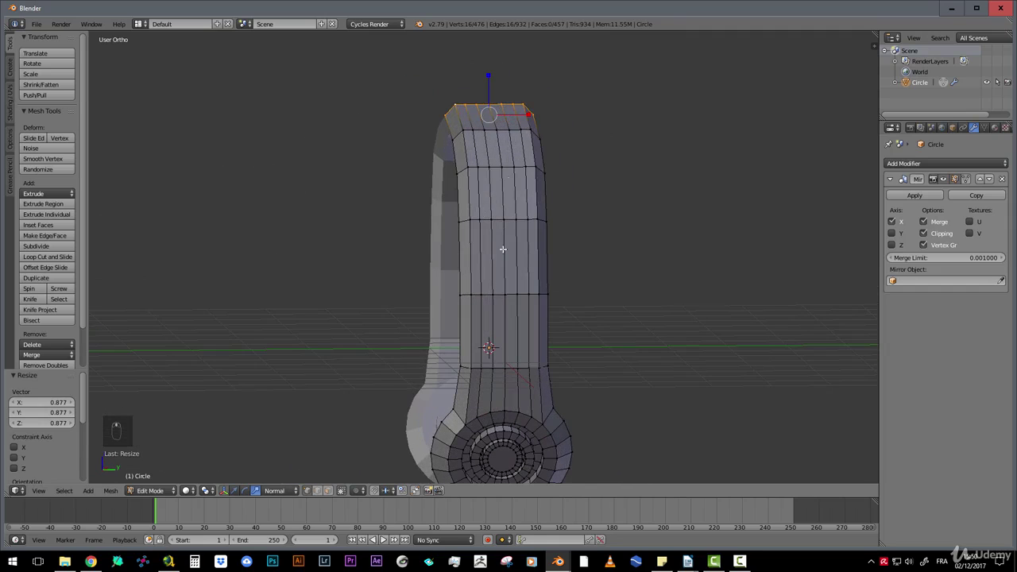
{"action": "right_click", "coordinate": [491, 136], "text": "alt+shift"}
{"action": "right_click", "coordinate": [496, 170], "text": "alt+shift"}
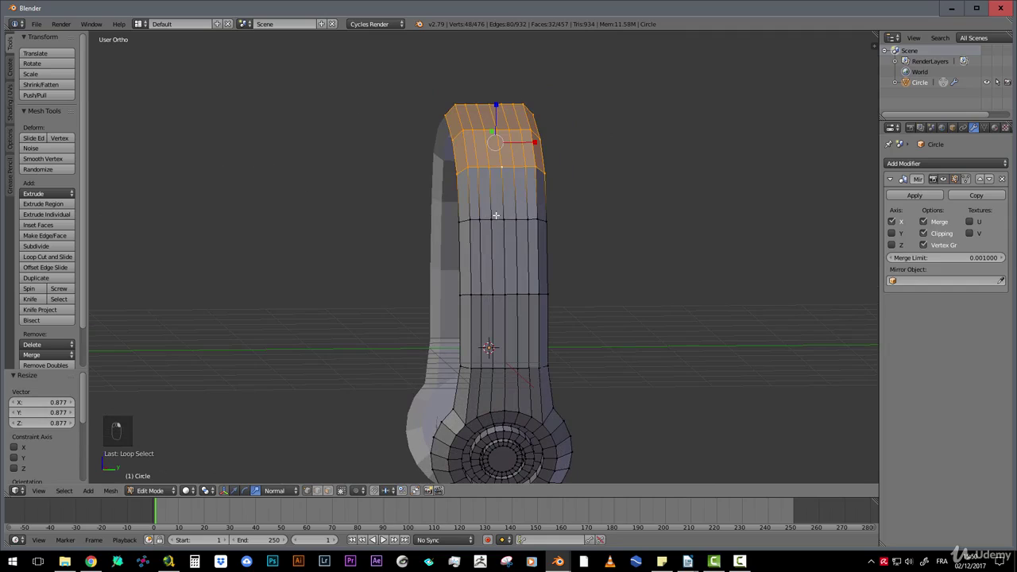
{"action": "right_click", "coordinate": [496, 218], "text": "alt+shift"}
{"action": "right_click", "coordinate": [501, 295], "text": "alt+shift"}
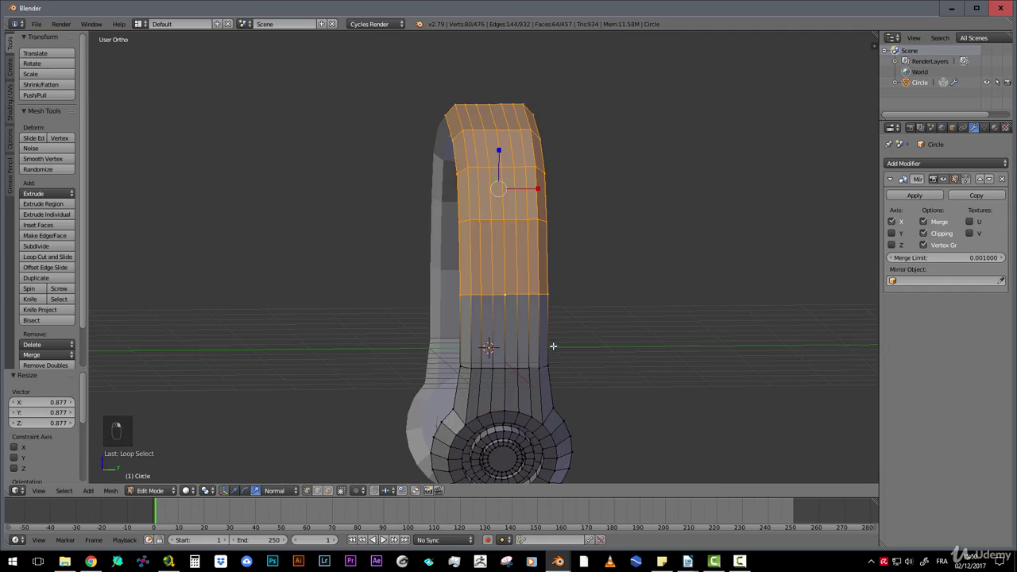
{"action": "key", "text": "s"}
{"action": "key", "text": "y"}
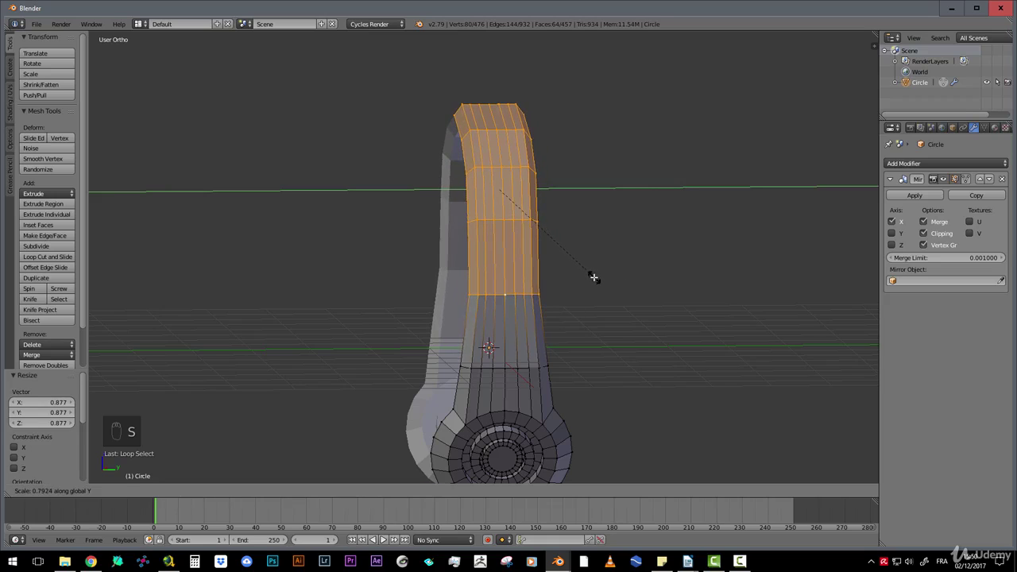
{"action": "left_click", "coordinate": [593, 277]}
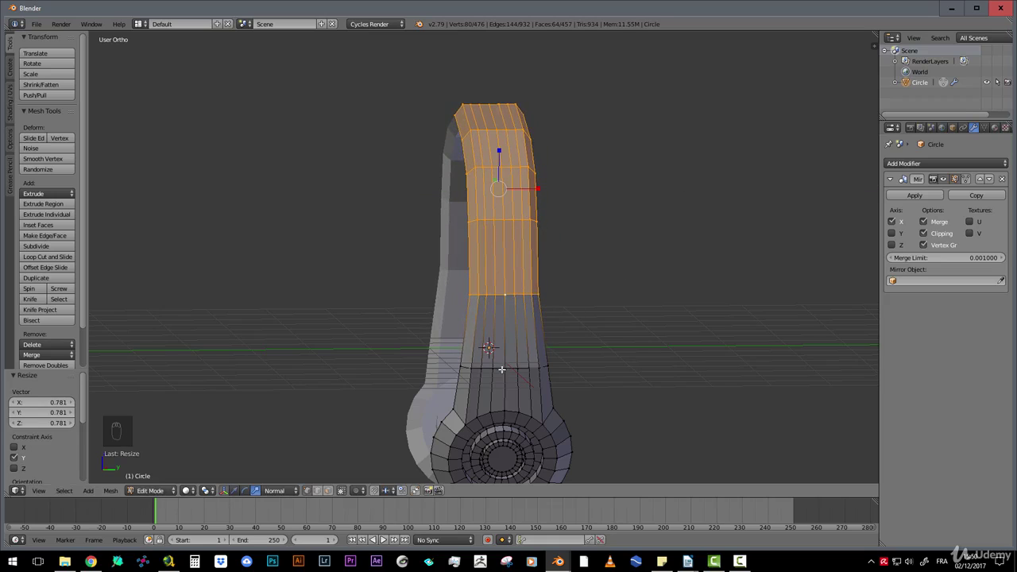
Scale the first headband edge loop above the ear cup to about 0.88 along Y
{"action": "right_click", "coordinate": [508, 369], "text": "alt"}
{"action": "key", "text": "s"}
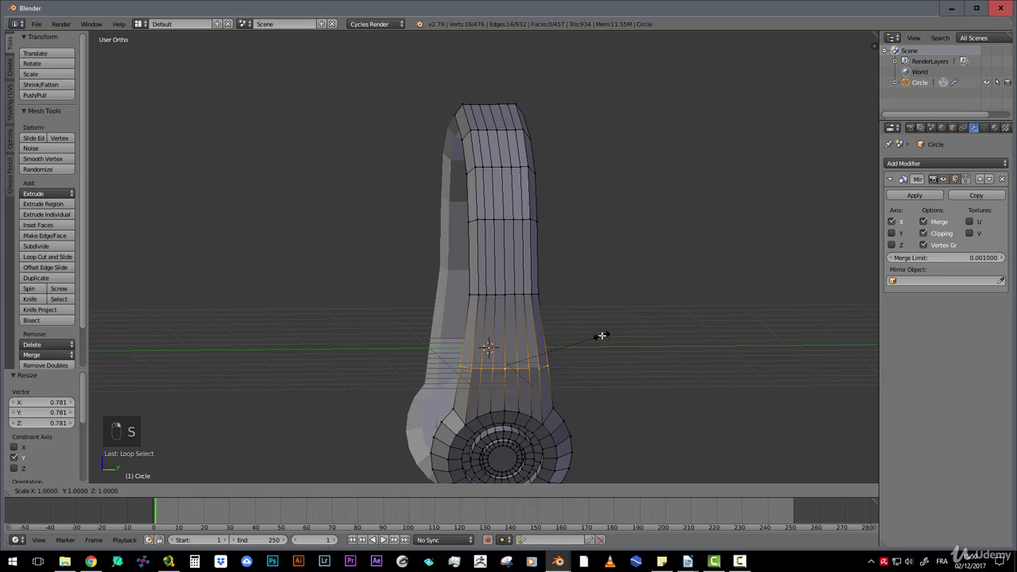
{"action": "key", "text": "y"}
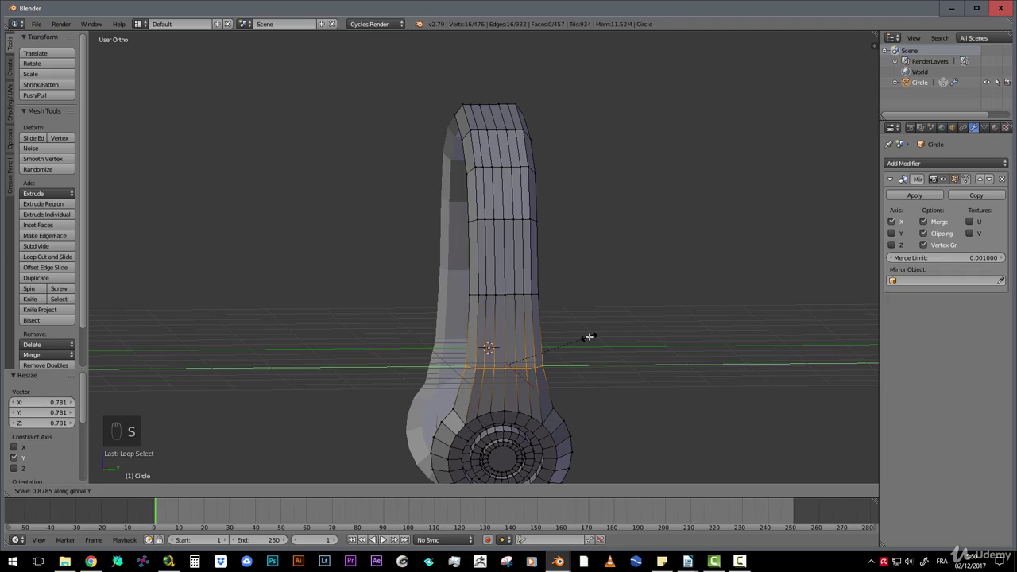
{"action": "left_click", "coordinate": [588, 337]}
Examine the headband's overall curve and width in both object and edit mode
{"action": "scroll", "coordinate": [541, 337], "scroll_direction": "down", "scroll_amount": 3}
{"action": "middle_click_drag", "start_coordinate": [451, 282], "coordinate": [548, 266]}
{"action": "scroll", "coordinate": [533, 283], "scroll_direction": "down", "scroll_amount": 2}
{"action": "key", "text": "Tab"}
{"action": "scroll", "coordinate": [490, 266], "scroll_direction": "up", "scroll_amount": 2}
{"action": "scroll", "coordinate": [498, 267], "scroll_direction": "down", "scroll_amount": 2}
{"action": "key", "text": "Tab"}
{"action": "scroll", "coordinate": [573, 307], "scroll_direction": "up", "scroll_amount": 3}
{"action": "middle_click_drag", "start_coordinate": [574, 307], "coordinate": [558, 300], "text": "shift"}
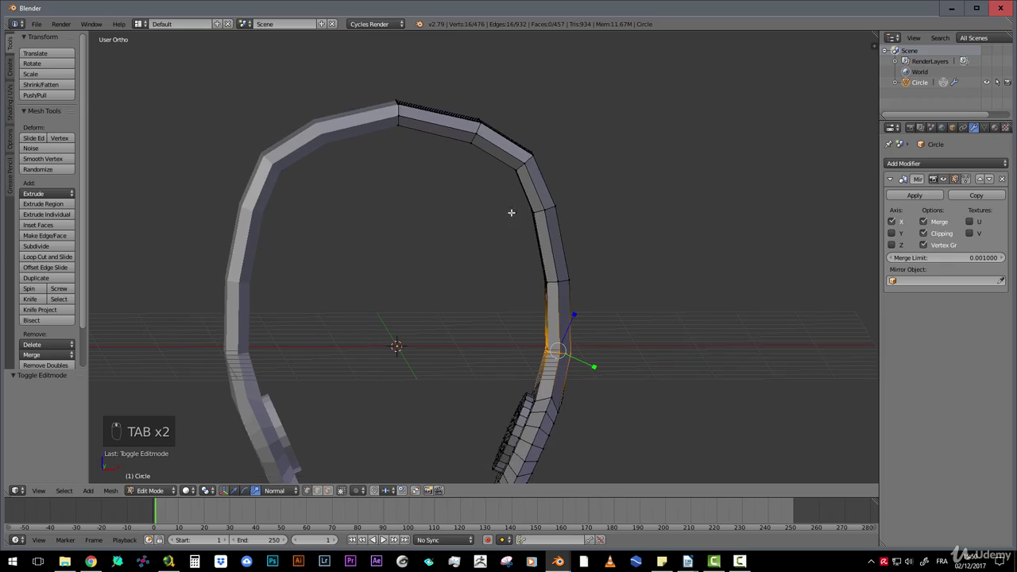
{"action": "scroll", "coordinate": [411, 138], "scroll_direction": "down", "scroll_amount": 2}
{"action": "middle_click_drag", "start_coordinate": [409, 137], "coordinate": [403, 128]}
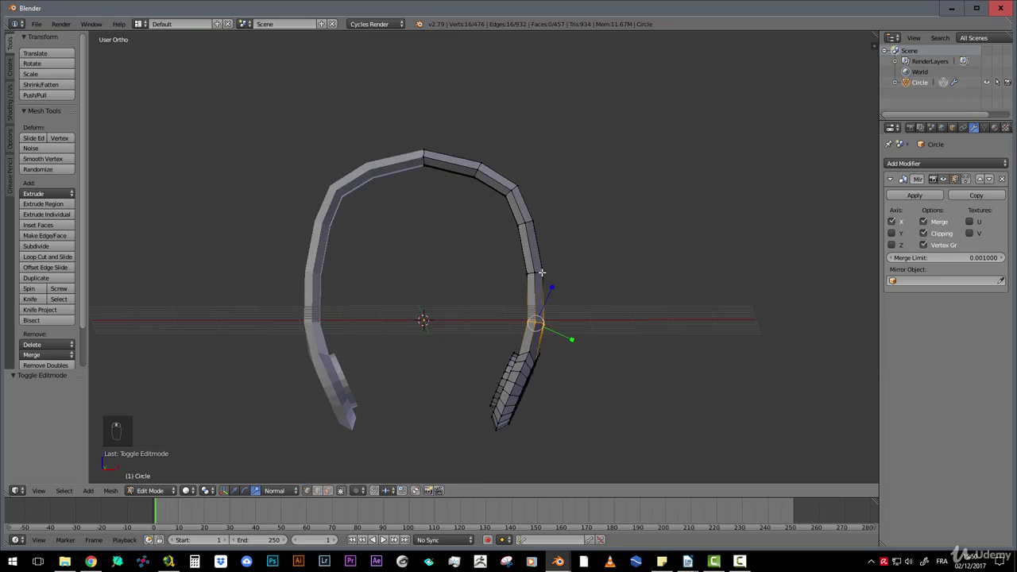
{"action": "scroll", "coordinate": [502, 232], "scroll_direction": "up", "scroll_amount": 2}
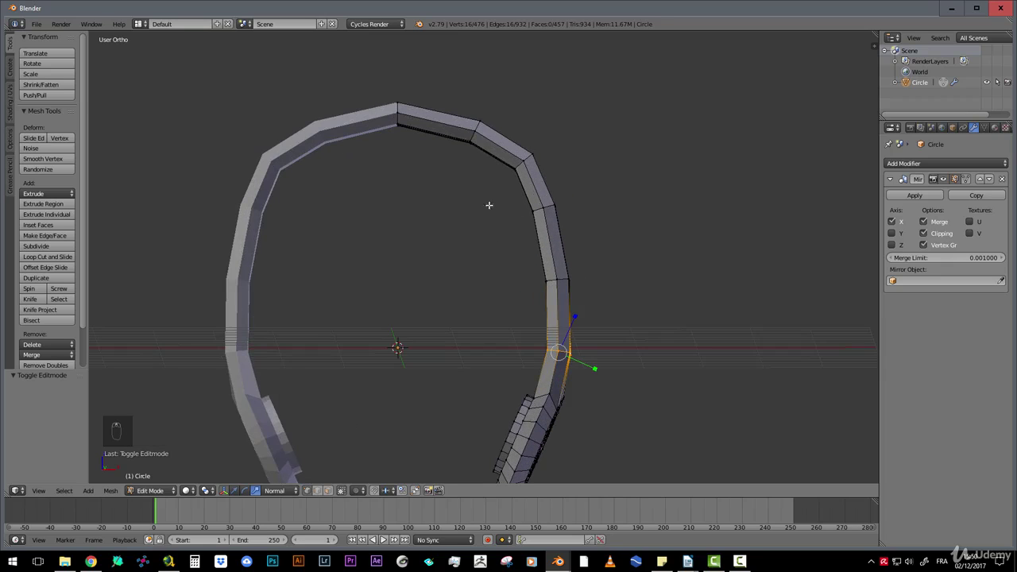
Raise the headband's top centre edge loop by about 0.124 in Z in the front view
{"action": "right_click", "coordinate": [397, 113], "text": "alt"}
{"action": "key", "text": "KP_1"}
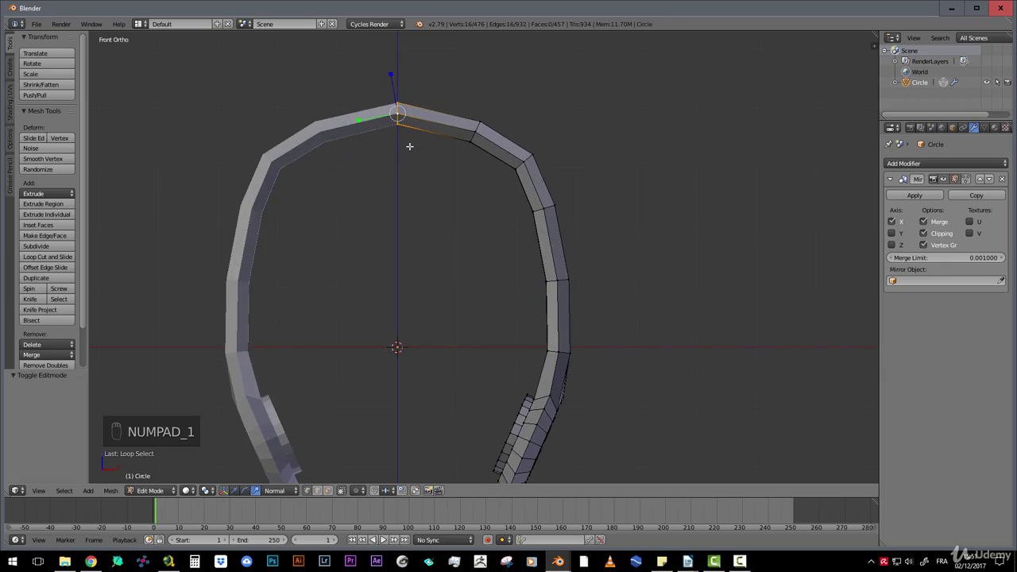
{"action": "key", "text": "g"}
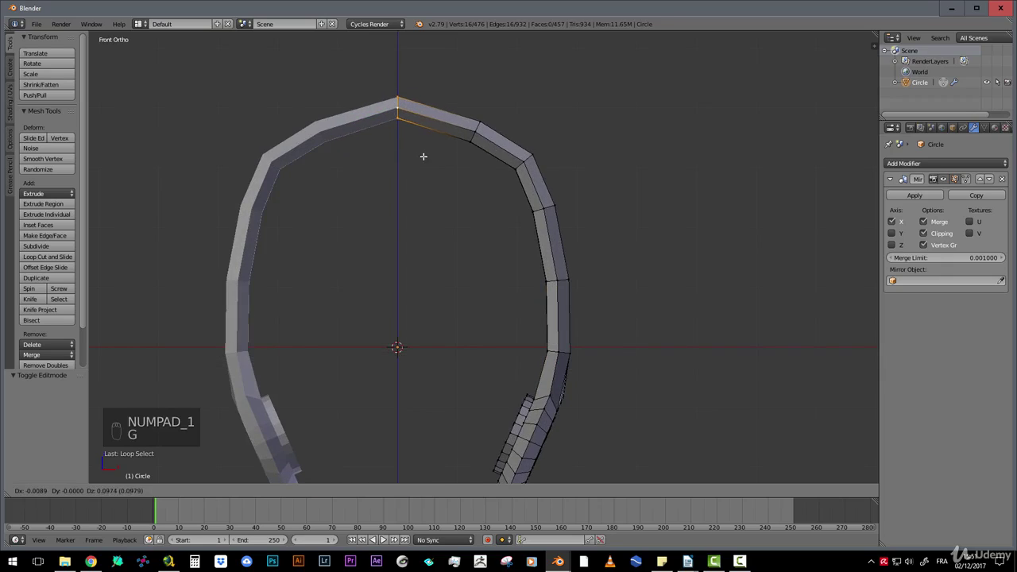
{"action": "left_click", "coordinate": [422, 153]}
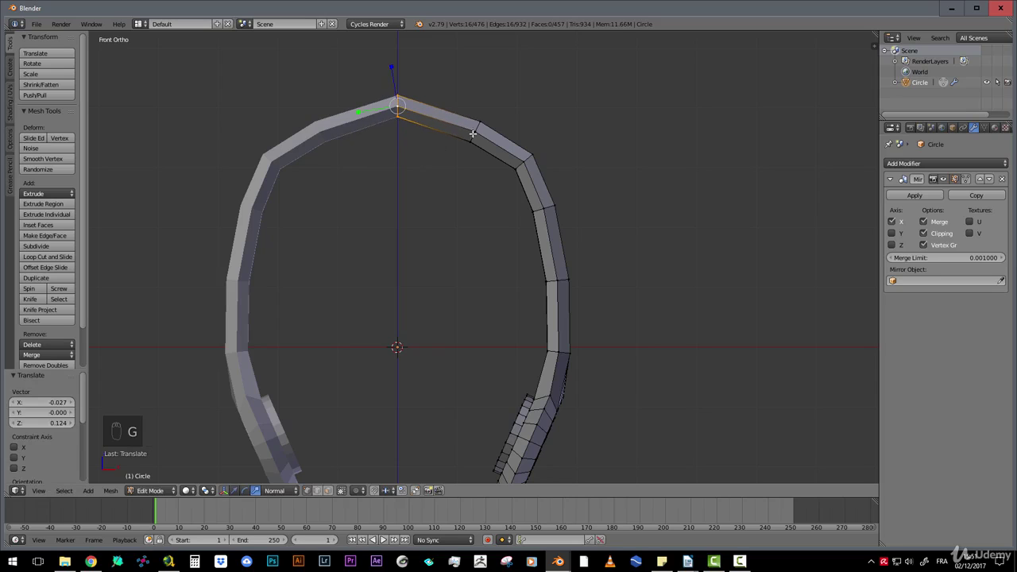
Move the edge loop beside the top centre by about -0.30 in X and 0.21 in Z, and rotate it about -5.44°
{"action": "right_click", "coordinate": [479, 132], "text": "alt"}
{"action": "key", "text": "g"}
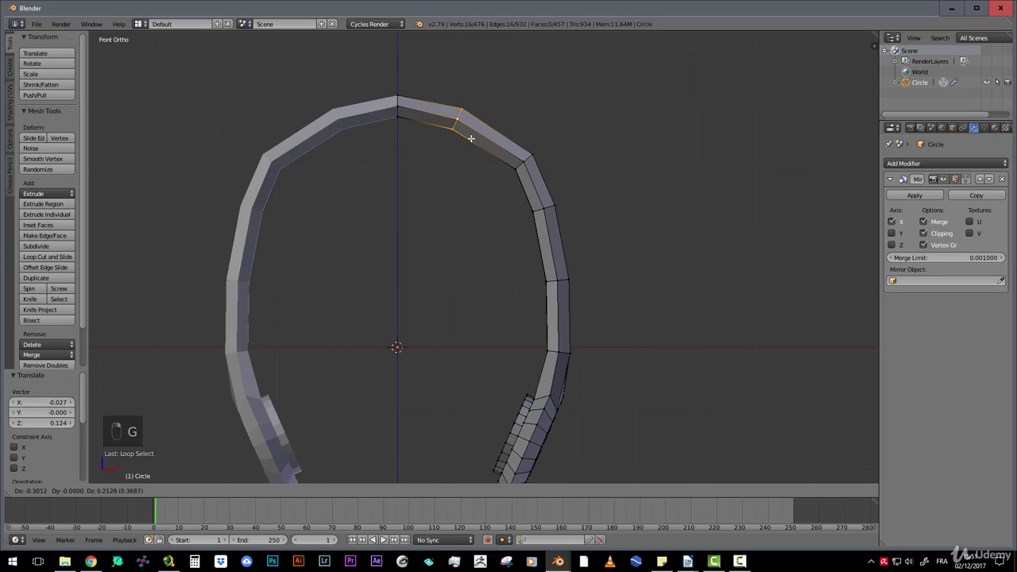
{"action": "left_click", "coordinate": [471, 138]}
{"action": "key", "text": "r"}
{"action": "left_click", "coordinate": [506, 139]}
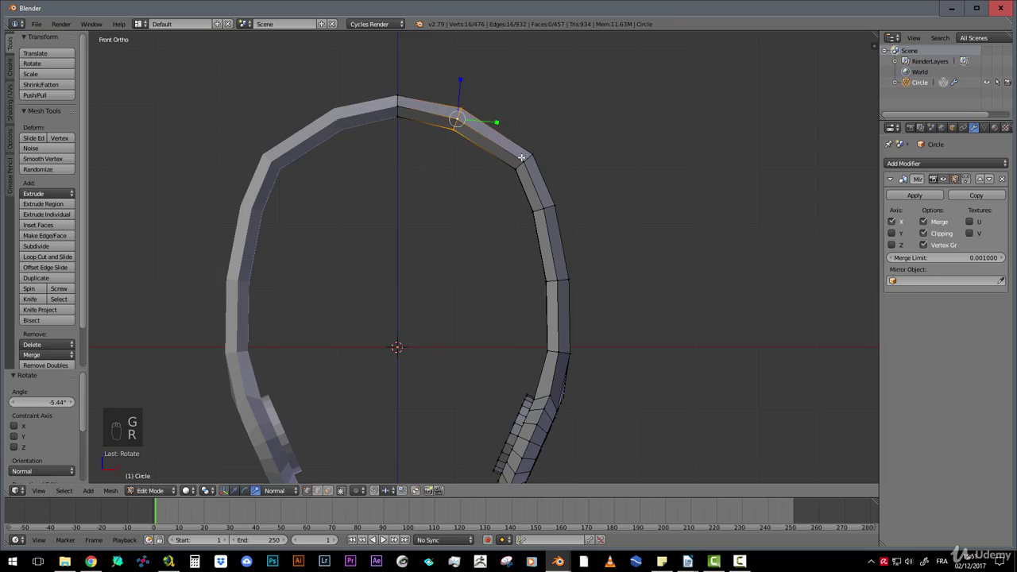
Move the headband's upper corner edge loop by about -0.213 in X and 0.213 in Z to round the curve
{"action": "right_click", "coordinate": [525, 158], "text": "alt"}
{"action": "key", "text": "g"}
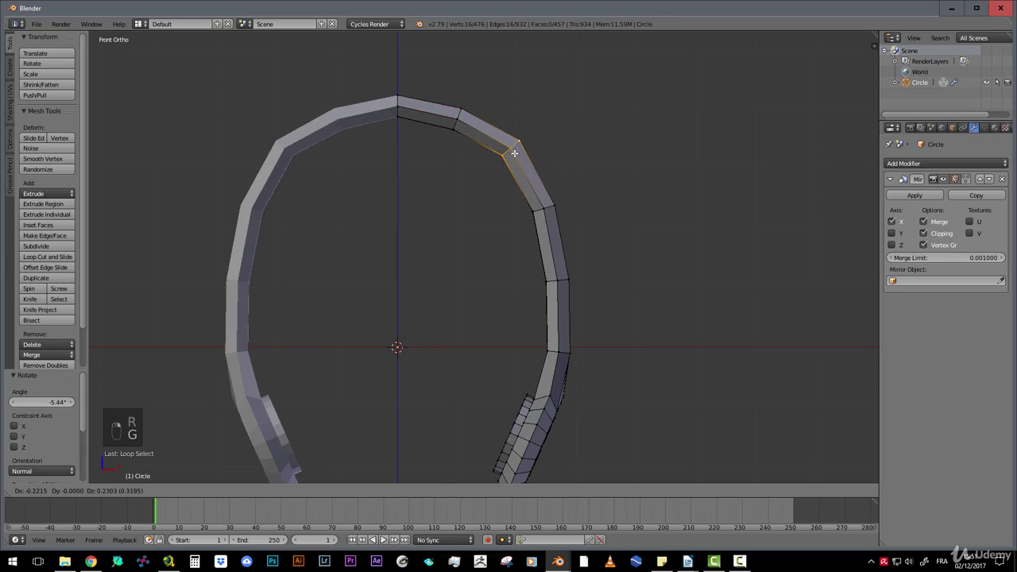
{"action": "left_click", "coordinate": [513, 151]}
{"action": "right_click", "coordinate": [546, 207], "text": "alt"}
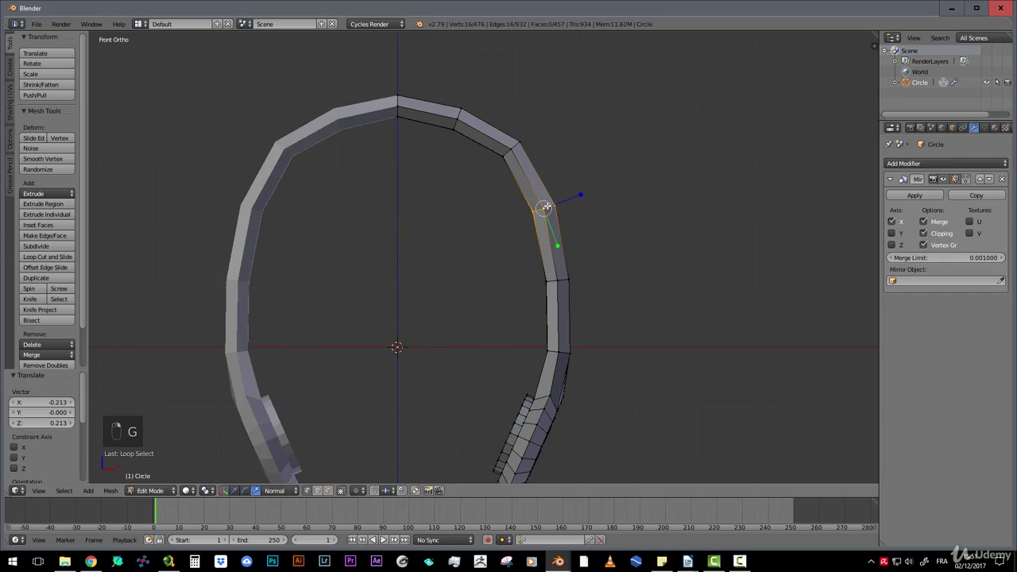
Move the first edge loop above the ear cup outward by about 0.077 in X
{"action": "scroll", "coordinate": [546, 262], "scroll_direction": "down", "scroll_amount": 3}
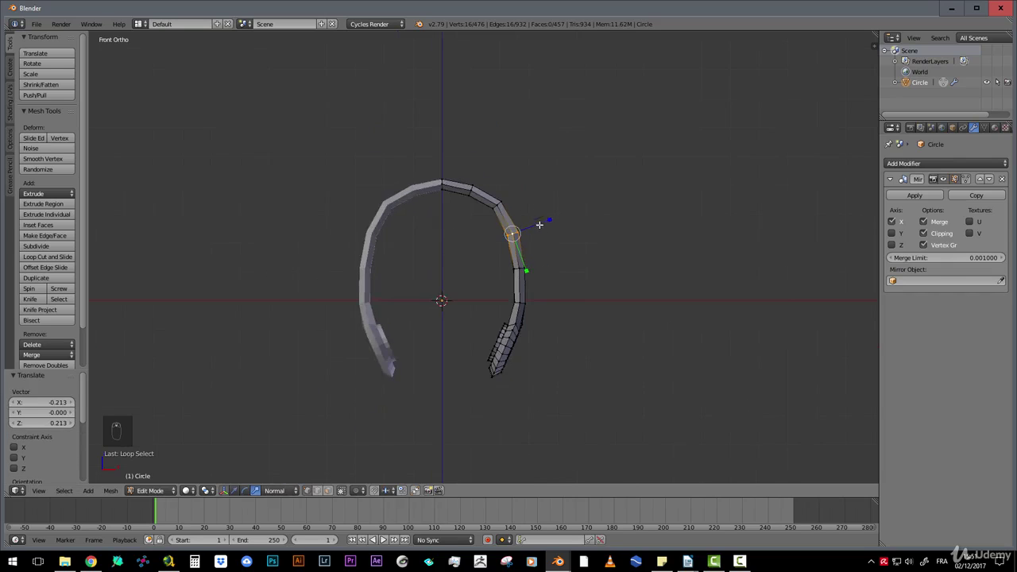
{"action": "scroll", "coordinate": [546, 291], "scroll_direction": "up", "scroll_amount": 1}
{"action": "right_click", "coordinate": [539, 321], "text": "alt"}
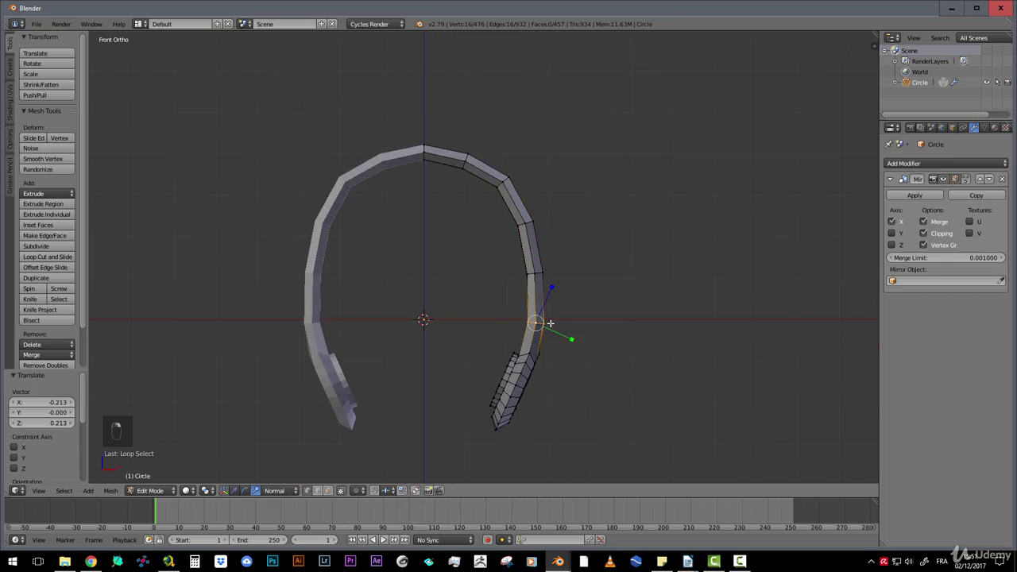
{"action": "key", "text": "g"}
{"action": "left_click", "coordinate": [557, 323]}
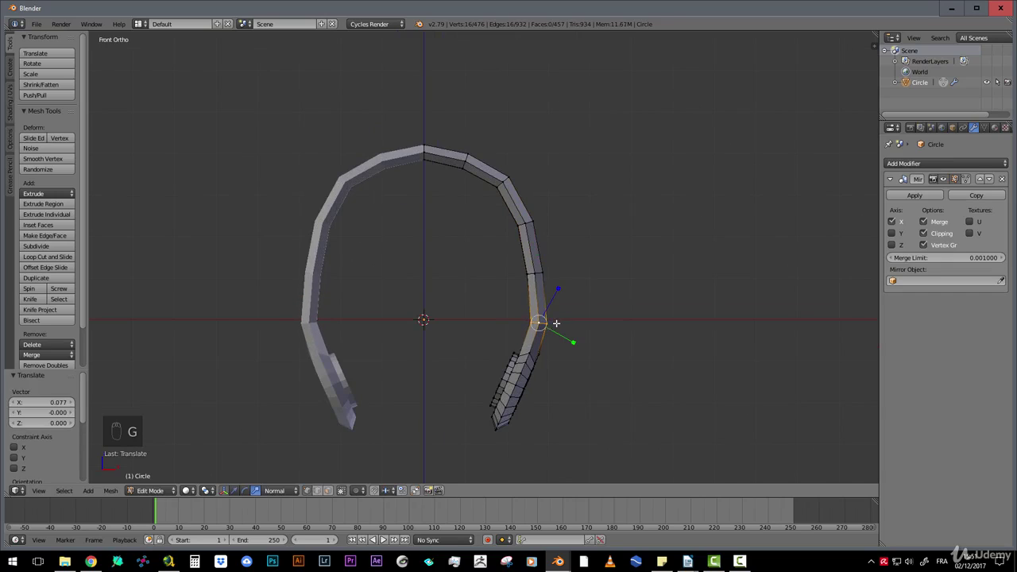
Move the second edge loop above the ear cup outward and down by about 0.229 in X and -0.178 in Z, rotating it about 6.73°
{"action": "right_click", "coordinate": [540, 272], "text": "alt"}
{"action": "key", "text": "g"}
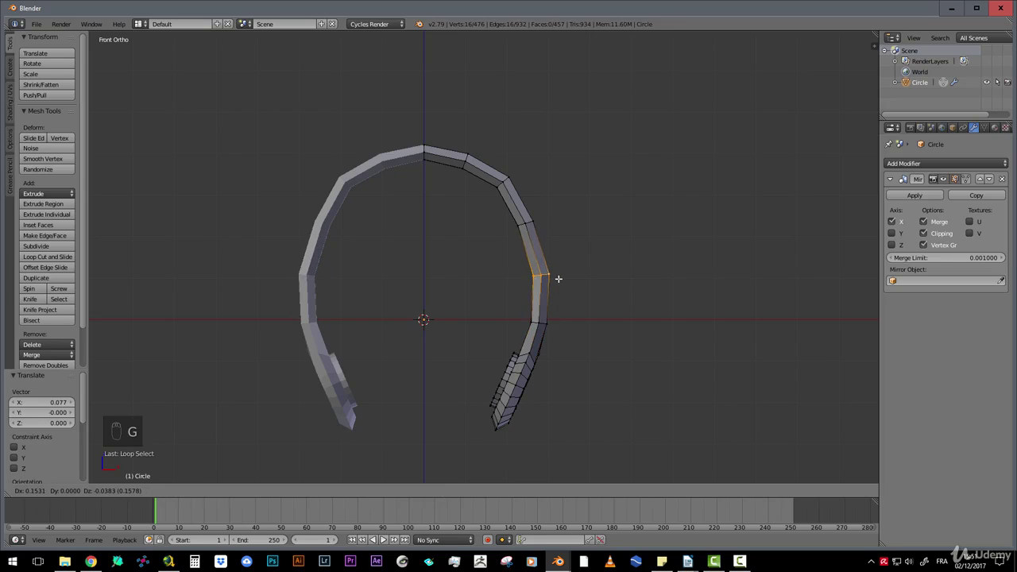
{"action": "left_click", "coordinate": [560, 279]}
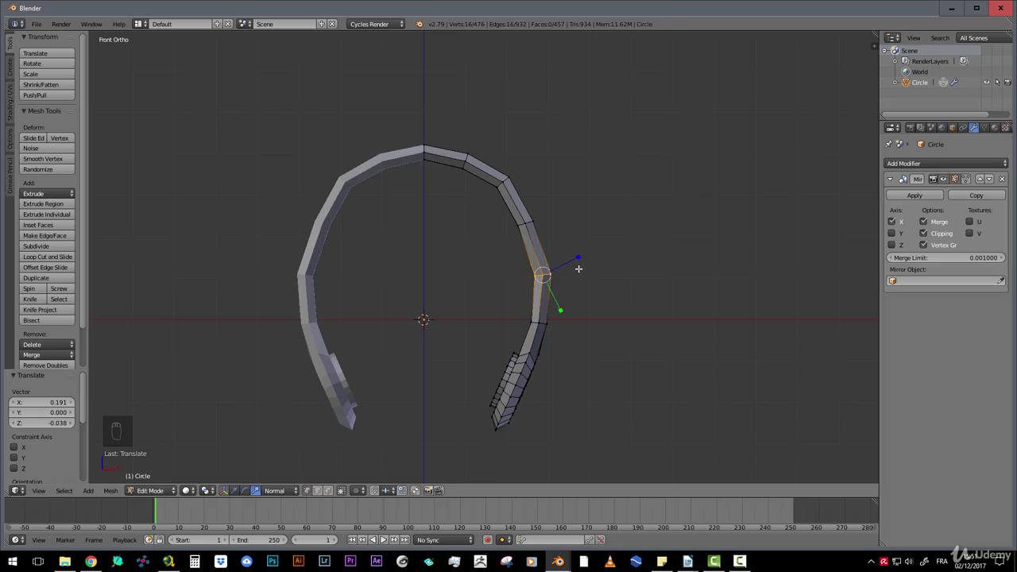
{"action": "key", "text": "r"}
{"action": "left_click", "coordinate": [577, 271]}
{"action": "key", "text": "g"}
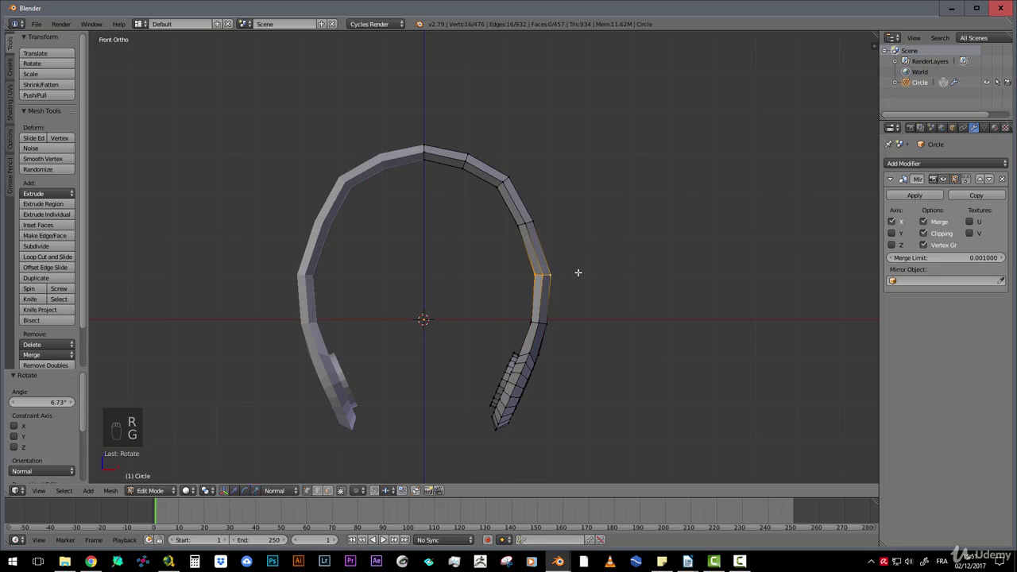
{"action": "left_click", "coordinate": [580, 278]}
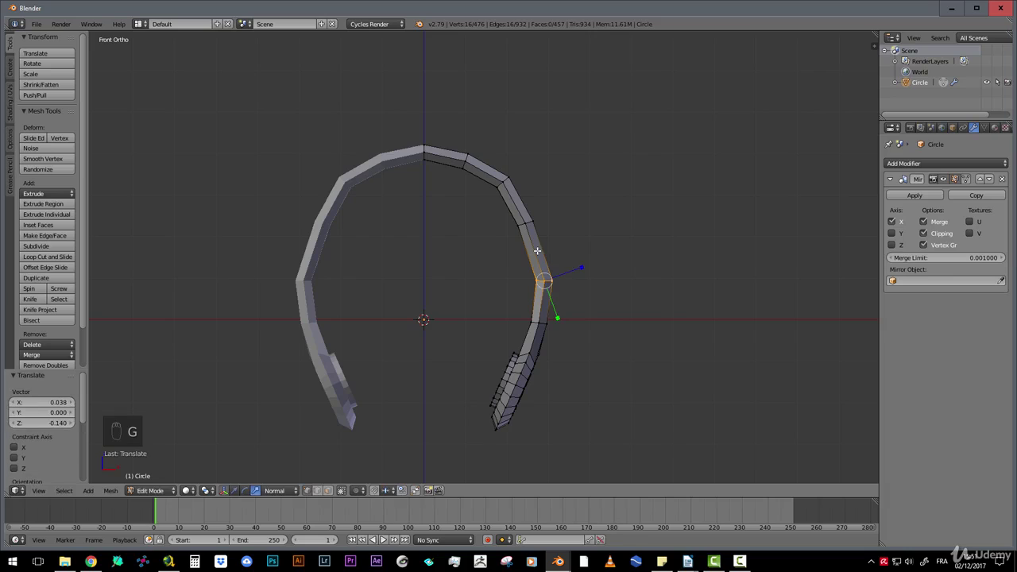
Cut one edge loop above the second headband loop, rotate it about -9.27° and move it about 0.217 in X and 0.013 in Z
{"action": "key", "text": "ctrl+r"}
{"action": "left_click", "coordinate": [534, 248]}
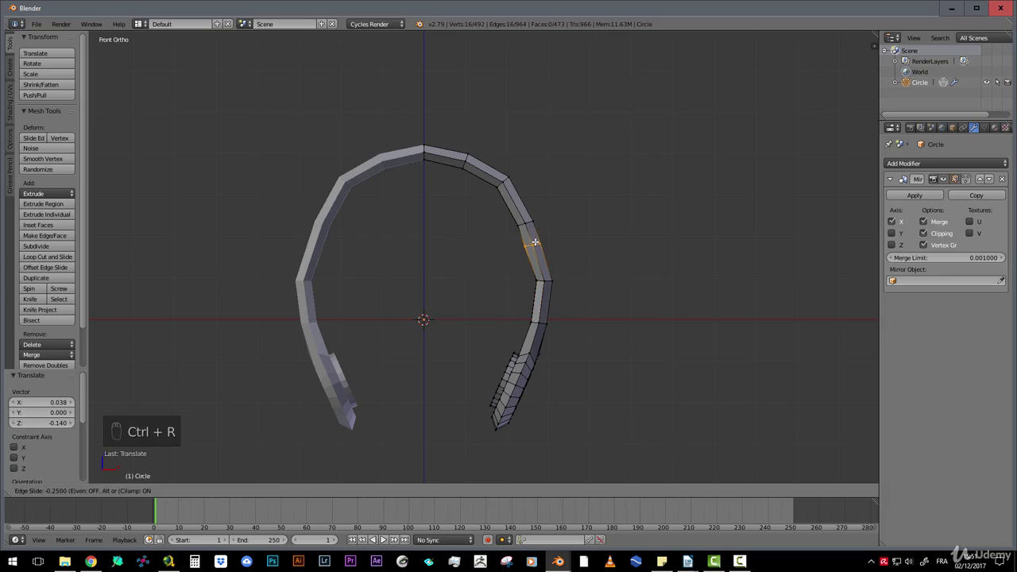
{"action": "left_click", "coordinate": [550, 243]}
{"action": "key", "text": "r"}
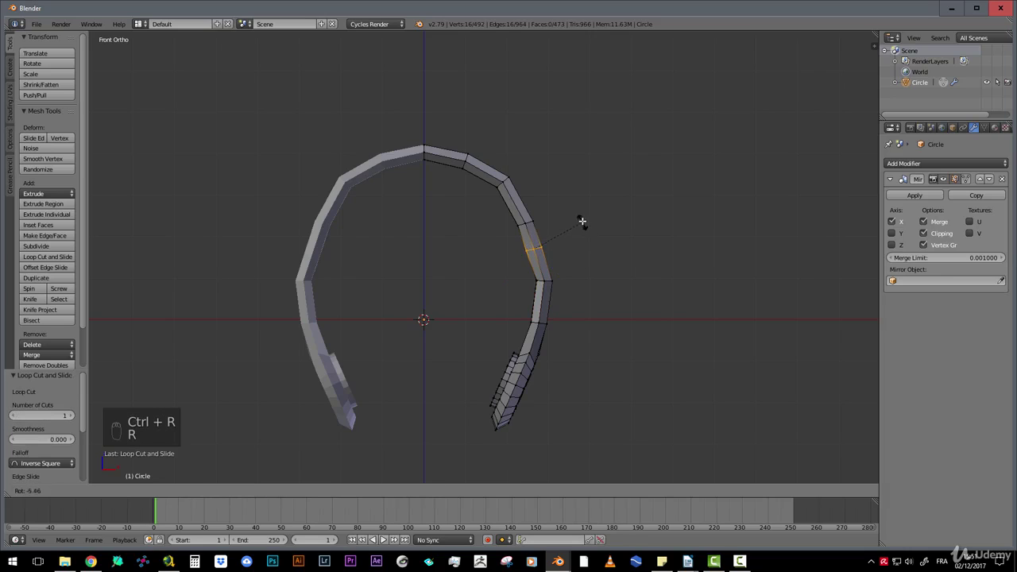
{"action": "left_click", "coordinate": [582, 221]}
{"action": "key", "text": "g"}
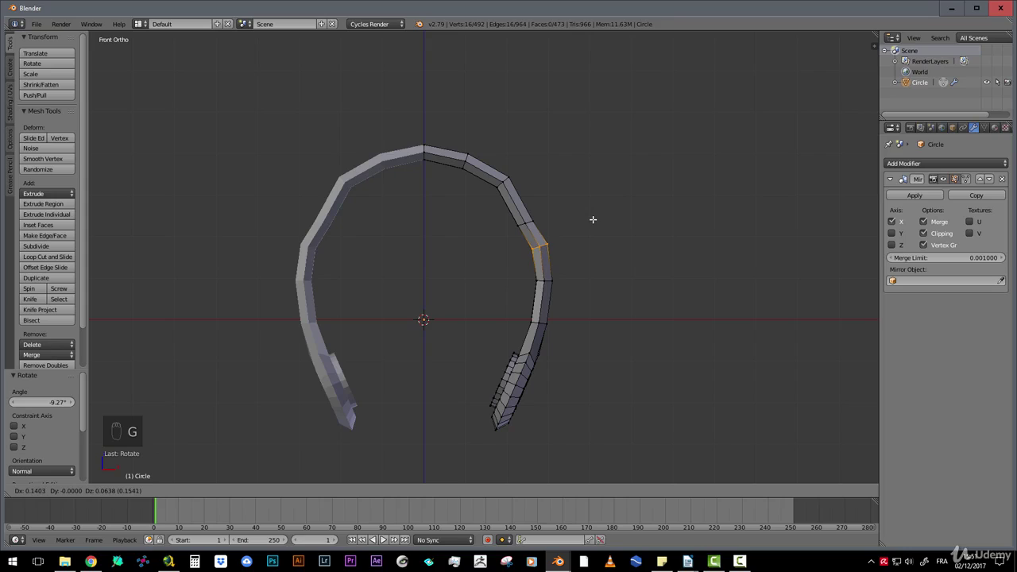
{"action": "left_click", "coordinate": [596, 222]}
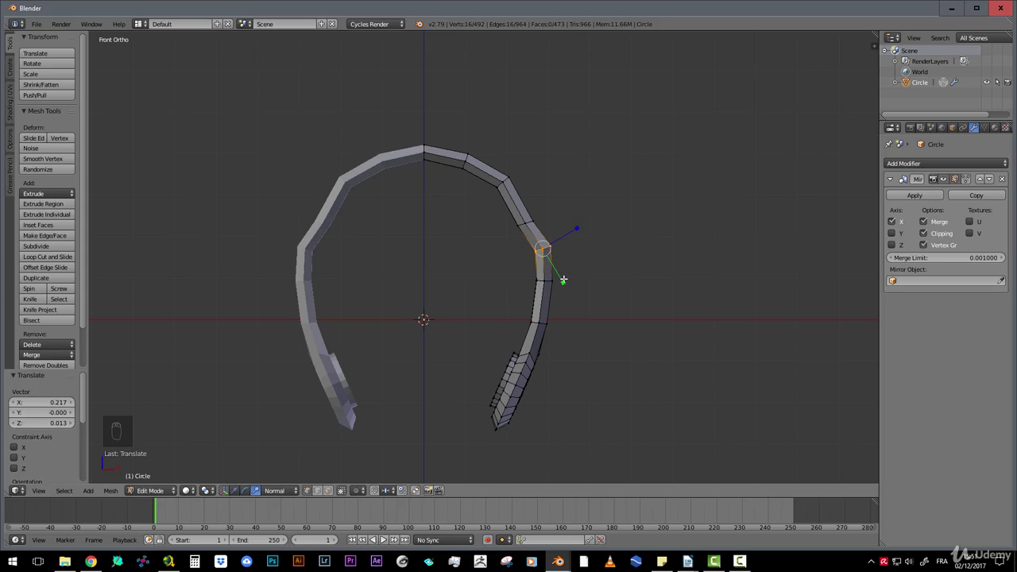
Move the edge loop just below the new cut by about 0.064 in X and -0.064 in Z
{"action": "right_click", "coordinate": [548, 282], "text": "alt"}
{"action": "key", "text": "g"}
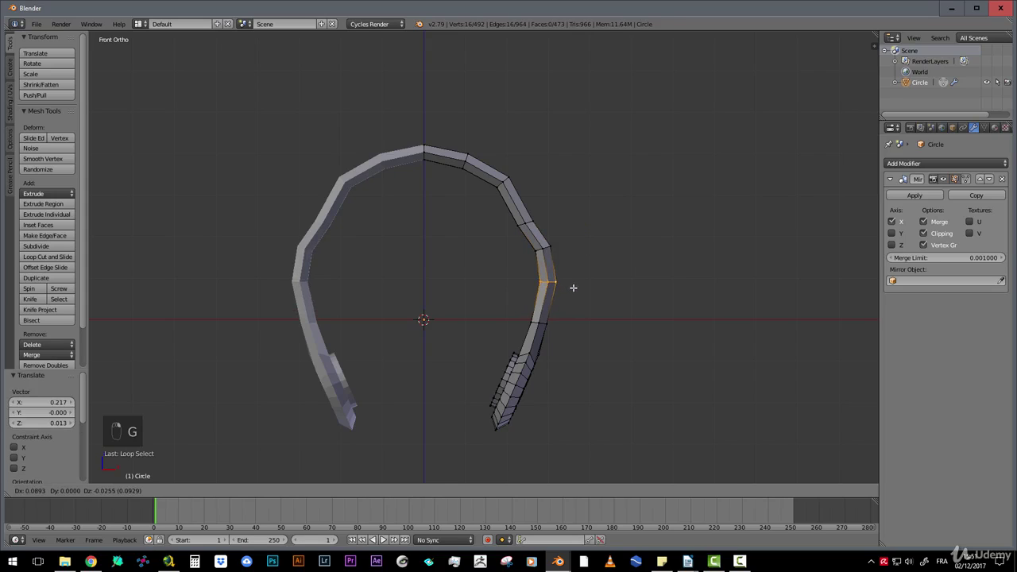
{"action": "left_click", "coordinate": [571, 288]}
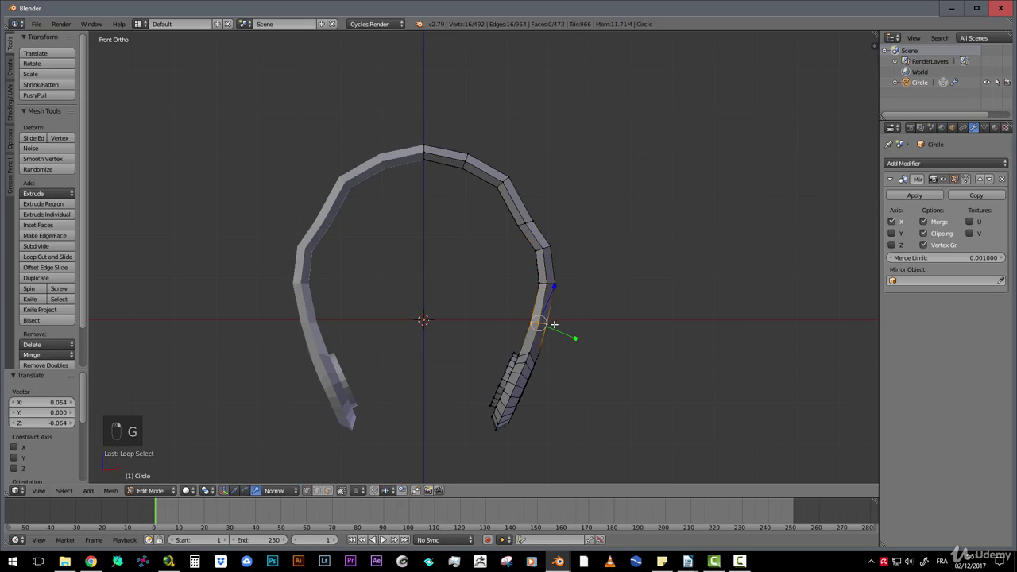
Nudge the selected edge loop on the lower headband by about 0.026 in X and -0.013 in Z
{"action": "key", "text": "g"}
{"action": "left_click", "coordinate": [551, 267]}
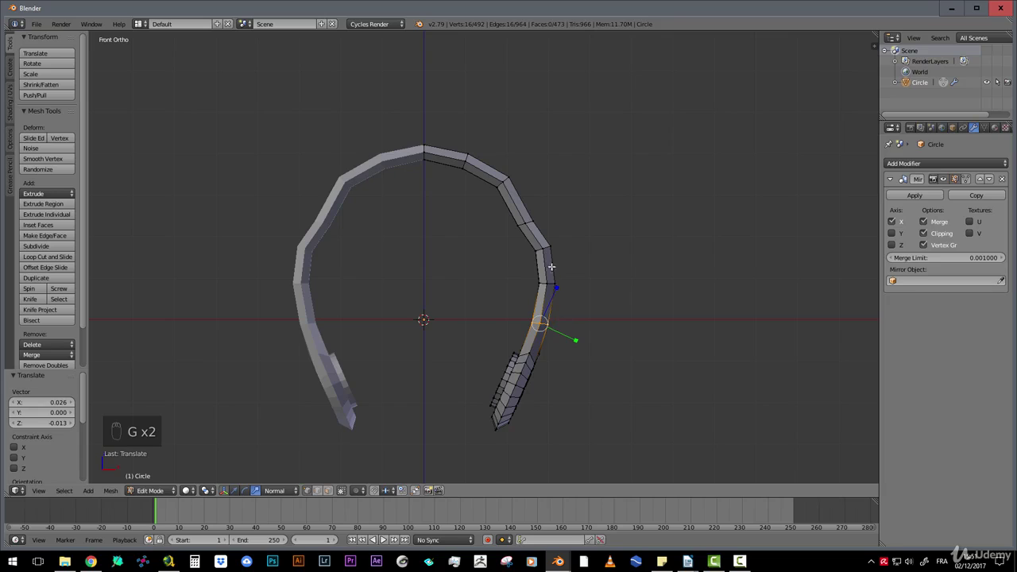
Rotate the upper-side headband edge loop about -11.9° and move it outward and up by about 0.140 in X and 0.191 in Z
{"action": "right_click", "coordinate": [530, 224], "text": "alt"}
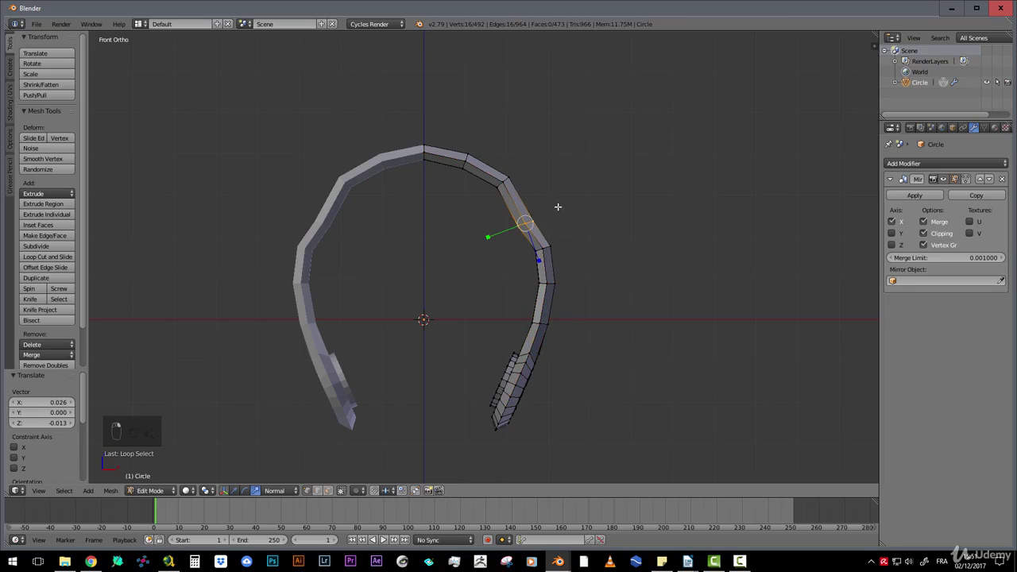
{"action": "key", "text": "r"}
{"action": "left_click", "coordinate": [555, 203]}
{"action": "key", "text": "g"}
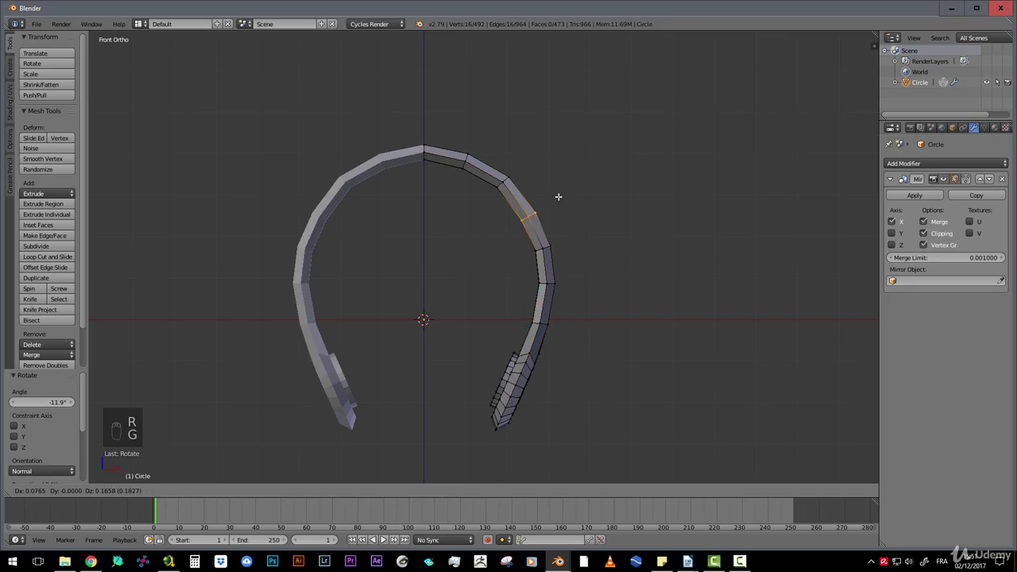
{"action": "left_click", "coordinate": [561, 197]}
Lower the headband's central edge loop at the mirror line slightly along global Z
{"action": "scroll", "coordinate": [556, 206], "scroll_direction": "down", "scroll_amount": 4}
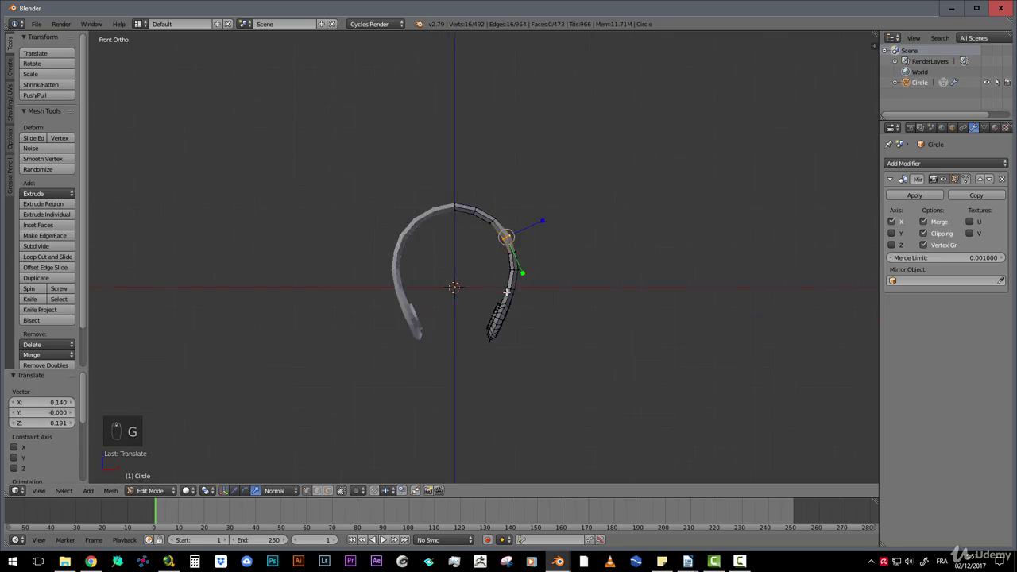
{"action": "scroll", "coordinate": [509, 254], "scroll_direction": "up", "scroll_amount": 3}
{"action": "key", "text": "Tab"}
{"action": "middle_click_drag", "start_coordinate": [487, 271], "coordinate": [426, 155]}
{"action": "key", "text": "Tab"}
{"action": "right_click", "coordinate": [426, 155], "text": "alt"}
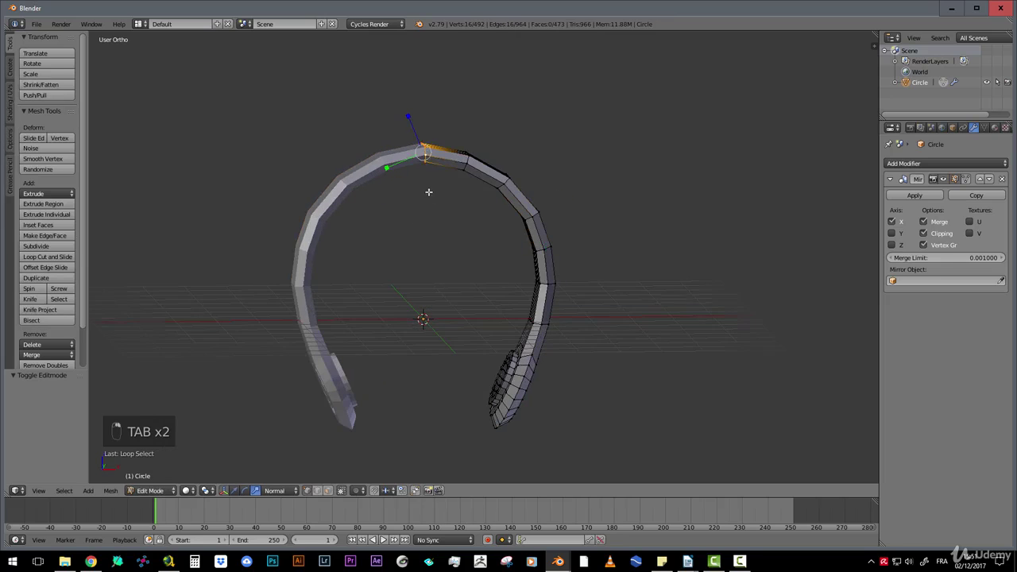
{"action": "scroll", "coordinate": [413, 177], "scroll_direction": "up", "scroll_amount": 1}
{"action": "key", "text": "g"}
{"action": "key", "text": "z"}
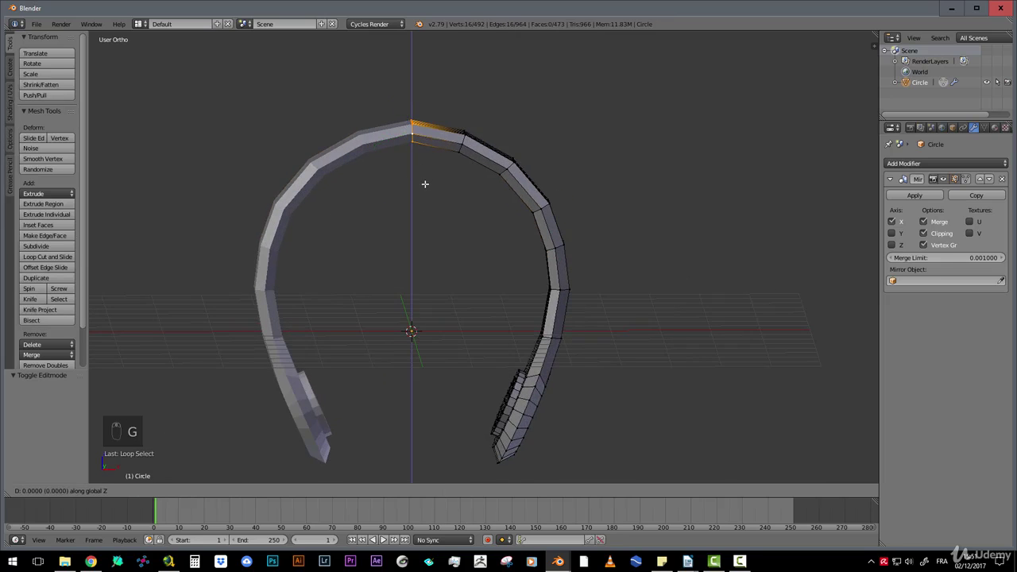
{"action": "left_click", "coordinate": [426, 188]}
Examine the overall curve of the headband and ear cups from several angles in both object and edit mode
{"action": "scroll", "coordinate": [477, 194], "scroll_direction": "down", "scroll_amount": 3}
{"action": "key", "text": "Tab"}
{"action": "middle_click_drag", "start_coordinate": [522, 199], "coordinate": [504, 221]}
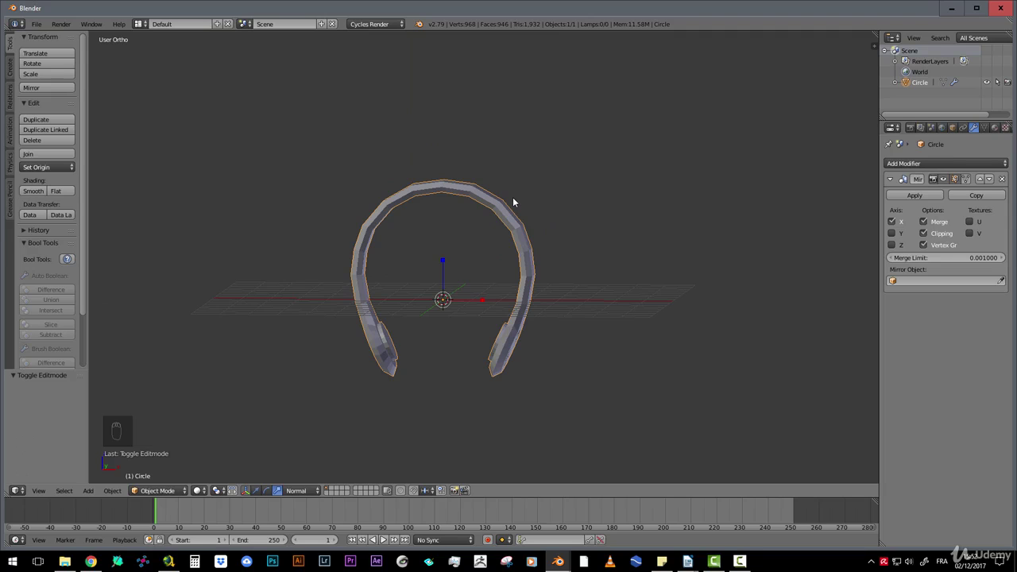
{"action": "mouse_move", "coordinate": [511, 202]}
{"action": "middle_mouse_down"}
{"action": "mouse_move", "coordinate": [395, 214]}
{"action": "mouse_move", "coordinate": [484, 227]}
{"action": "mouse_move", "coordinate": [526, 206]}
{"action": "middle_mouse_up"}
{"action": "mouse_move", "coordinate": [526, 259]}
{"action": "middle_mouse_down"}
{"action": "mouse_move", "coordinate": [514, 291]}
{"action": "mouse_move", "coordinate": [518, 262]}
{"action": "middle_mouse_up"}
{"action": "scroll", "coordinate": [548, 386], "scroll_direction": "up", "scroll_amount": 3}
{"action": "key", "text": "Tab"}
{"action": "mouse_move", "coordinate": [533, 370]}
{"action": "middle_mouse_down"}
{"action": "mouse_move", "coordinate": [552, 379]}
{"action": "mouse_move", "coordinate": [483, 359]}
{"action": "mouse_move", "coordinate": [522, 357]}
{"action": "middle_mouse_up"}
{"action": "middle_click_drag", "start_coordinate": [477, 388], "coordinate": [513, 395]}
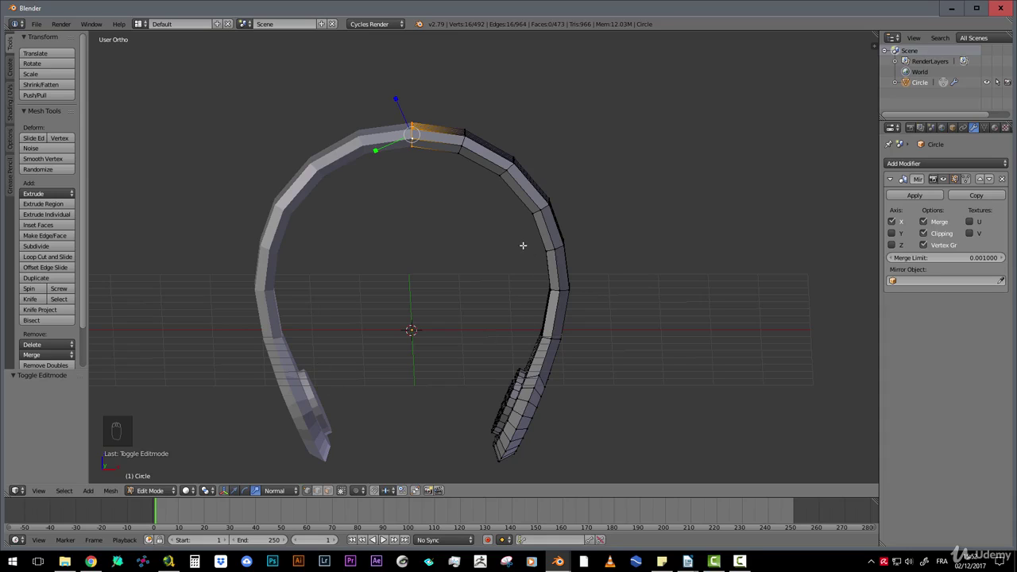
{"action": "middle_click_drag", "start_coordinate": [523, 246], "coordinate": [517, 247]}
{"action": "mouse_move", "coordinate": [465, 292]}
{"action": "middle_mouse_down"}
{"action": "mouse_move", "coordinate": [350, 297]}
{"action": "mouse_move", "coordinate": [495, 304]}
{"action": "mouse_move", "coordinate": [477, 296]}
{"action": "middle_mouse_up"}
{"action": "key", "text": "Tab"}
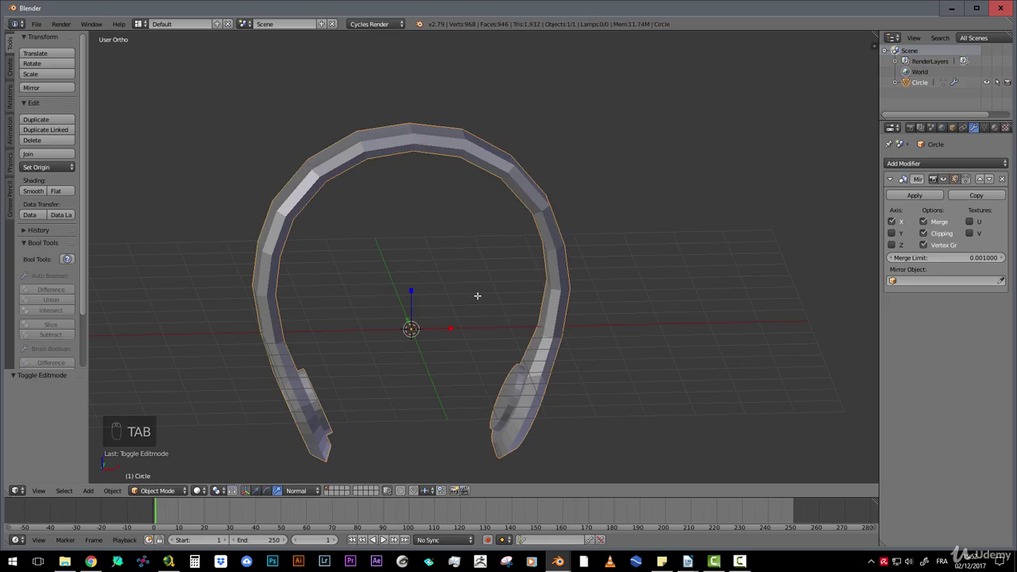
{"action": "scroll", "coordinate": [479, 295], "scroll_direction": "down", "scroll_amount": 3}
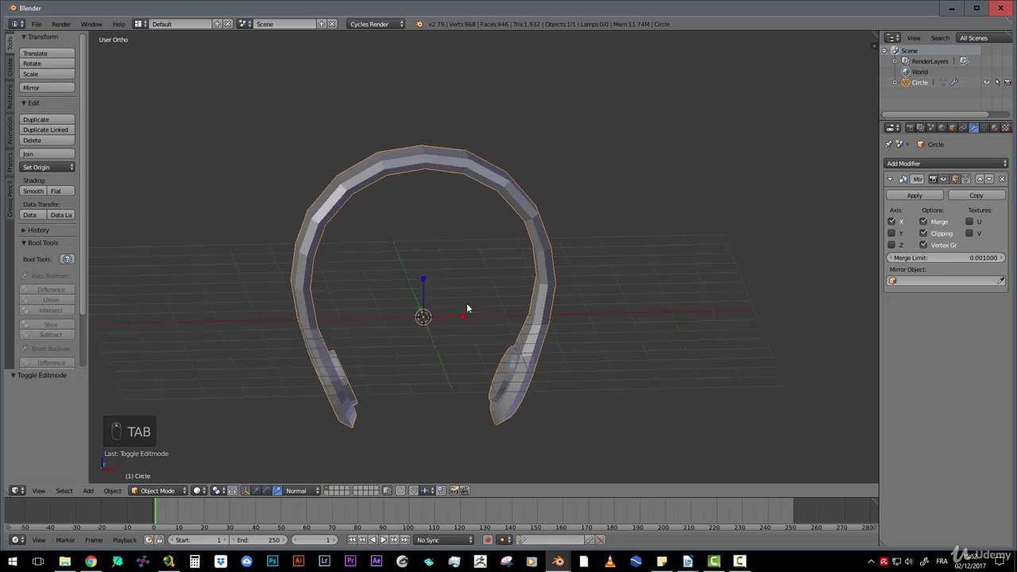
Switch to the empty second layer and add a mesh circle with 24 vertices and a radius of 1.000
{"action": "left_click", "coordinate": [331, 490]}
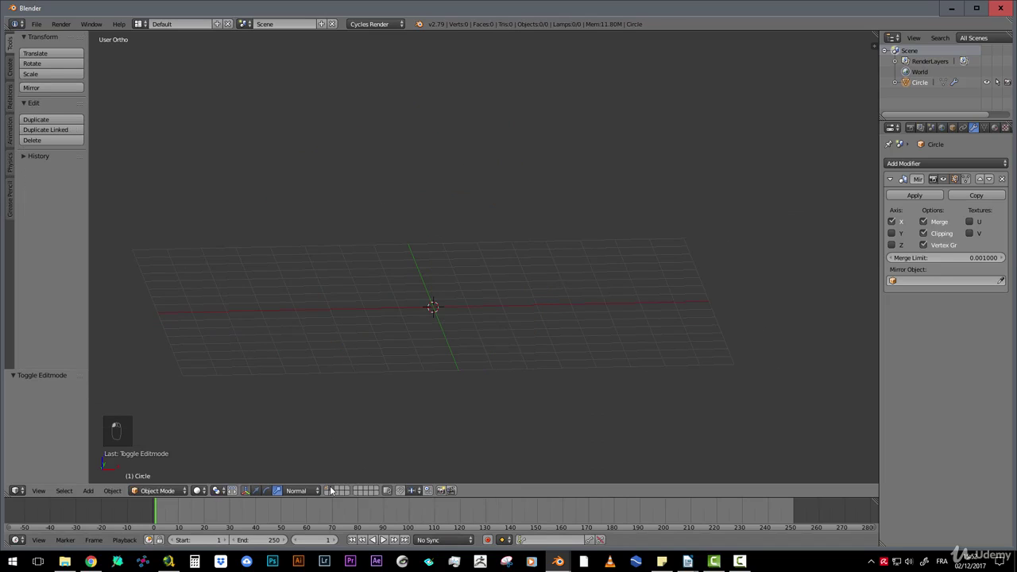
{"action": "middle_click_drag", "start_coordinate": [438, 303], "coordinate": [452, 322]}
{"action": "key", "text": "shift+a"}
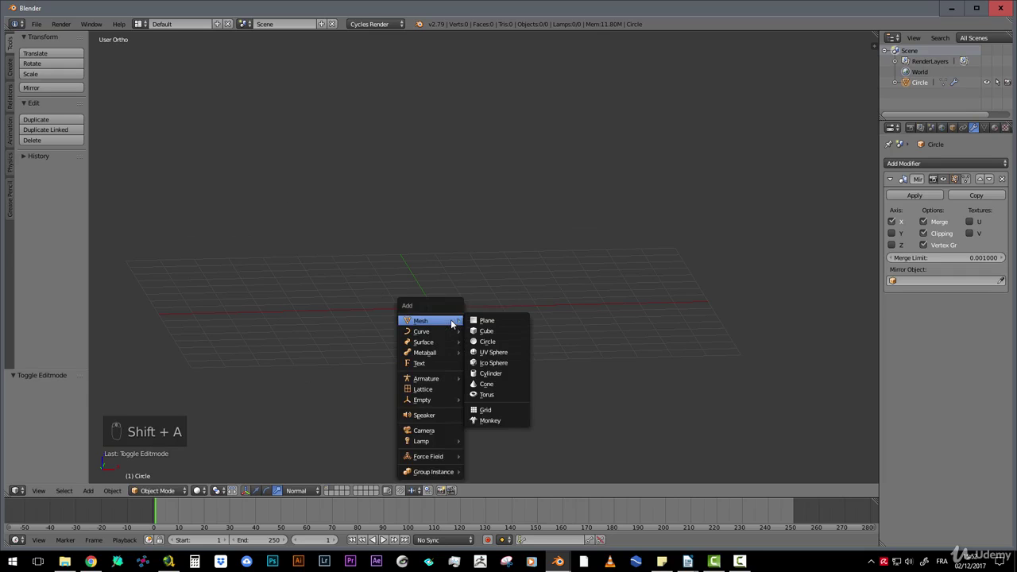
{"action": "left_click", "coordinate": [490, 341]}
{"action": "middle_click_drag", "start_coordinate": [380, 286], "coordinate": [380, 357]}
{"action": "scroll", "coordinate": [420, 334], "scroll_direction": "up", "scroll_amount": 5}
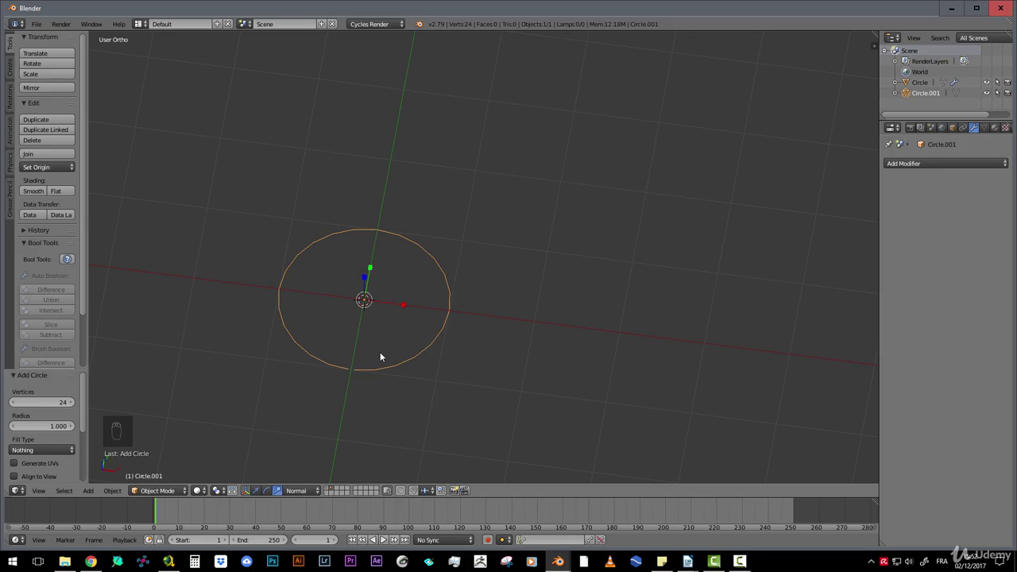
Enter edit mode on the new circle, set the transform orientation to Global and switch the manipulator to translate
{"action": "mouse_move", "coordinate": [402, 345]}
{"action": "middle_mouse_down"}
{"action": "mouse_move", "coordinate": [416, 318]}
{"action": "mouse_move", "coordinate": [411, 328]}
{"action": "middle_mouse_up"}
{"action": "key", "text": "Tab"}
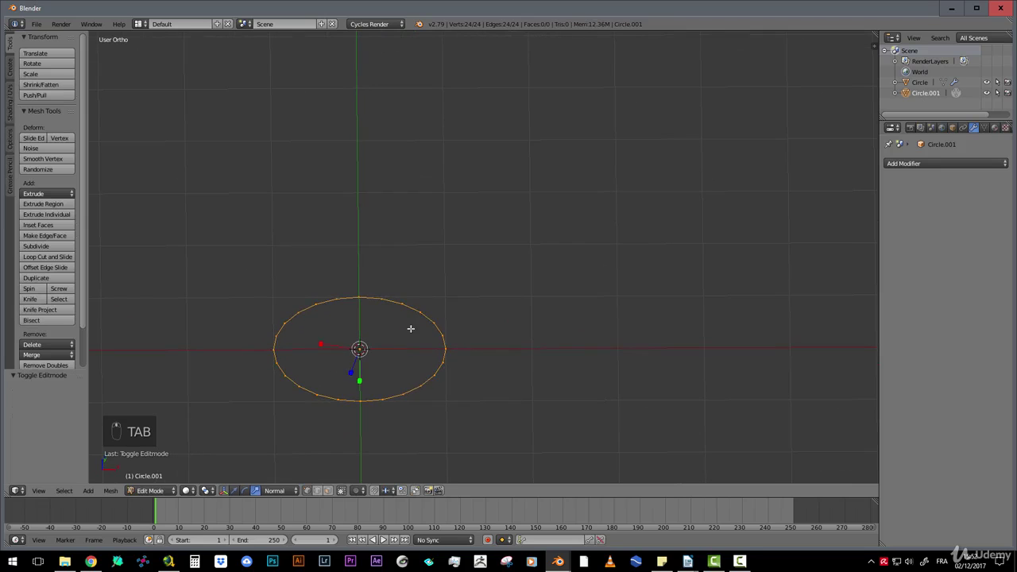
{"action": "scroll", "coordinate": [421, 404], "scroll_direction": "up", "scroll_amount": 2}
{"action": "middle_click_drag", "start_coordinate": [372, 381], "coordinate": [506, 230], "text": "shift"}
{"action": "middle_click_drag", "start_coordinate": [508, 276], "coordinate": [519, 307]}
{"action": "middle_click_drag", "start_coordinate": [394, 386], "coordinate": [387, 388]}
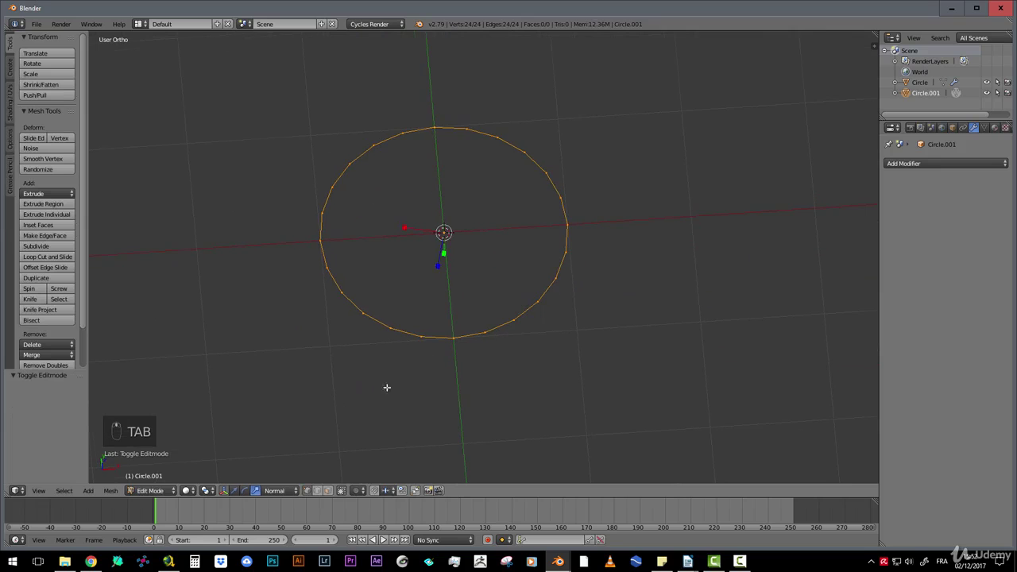
{"action": "left_click", "coordinate": [275, 490]}
{"action": "left_click", "coordinate": [293, 475]}
{"action": "scroll", "coordinate": [538, 325], "scroll_direction": "down", "scroll_amount": 2}
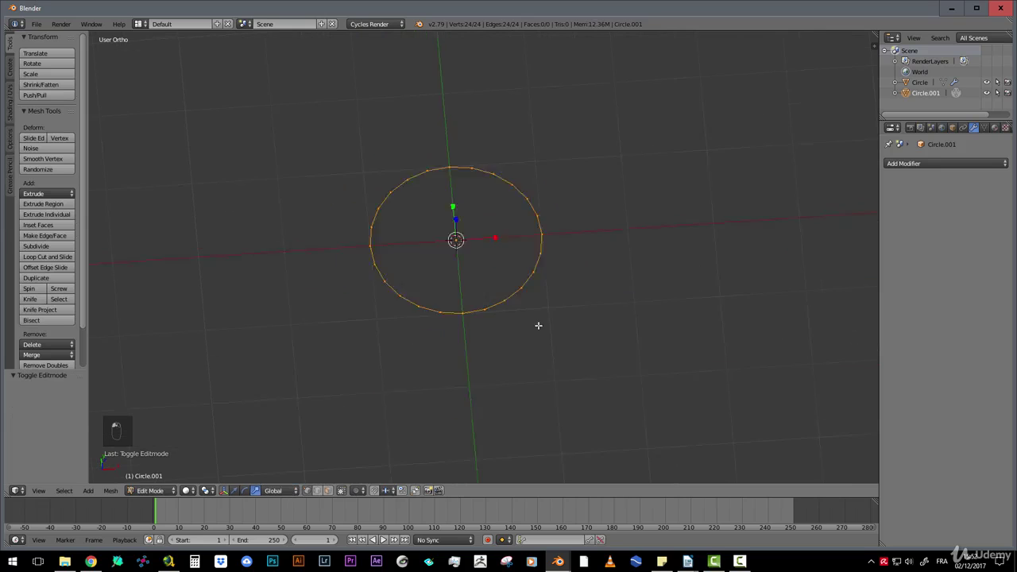
{"action": "scroll", "coordinate": [538, 325], "scroll_direction": "up", "scroll_amount": 1}
{"action": "middle_click_drag", "start_coordinate": [490, 336], "coordinate": [426, 185]}
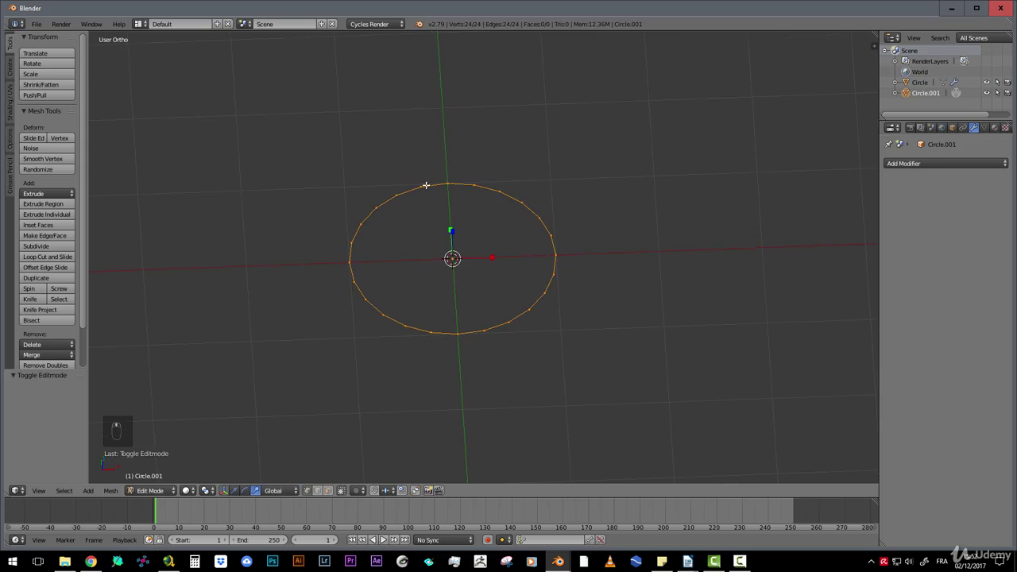
{"action": "left_click", "coordinate": [230, 491]}
Stretch the circle into an oval by scaling it about 1.232 along X
{"action": "middle_click_drag", "start_coordinate": [445, 342], "coordinate": [486, 352]}
{"action": "key", "text": "s"}
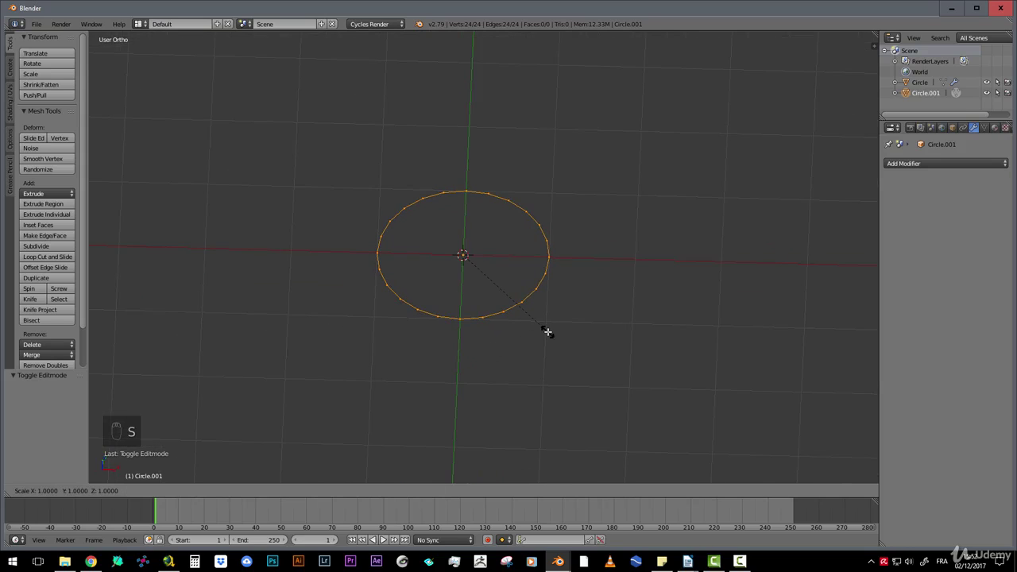
{"action": "key", "text": "x"}
{"action": "left_click", "coordinate": [575, 334]}
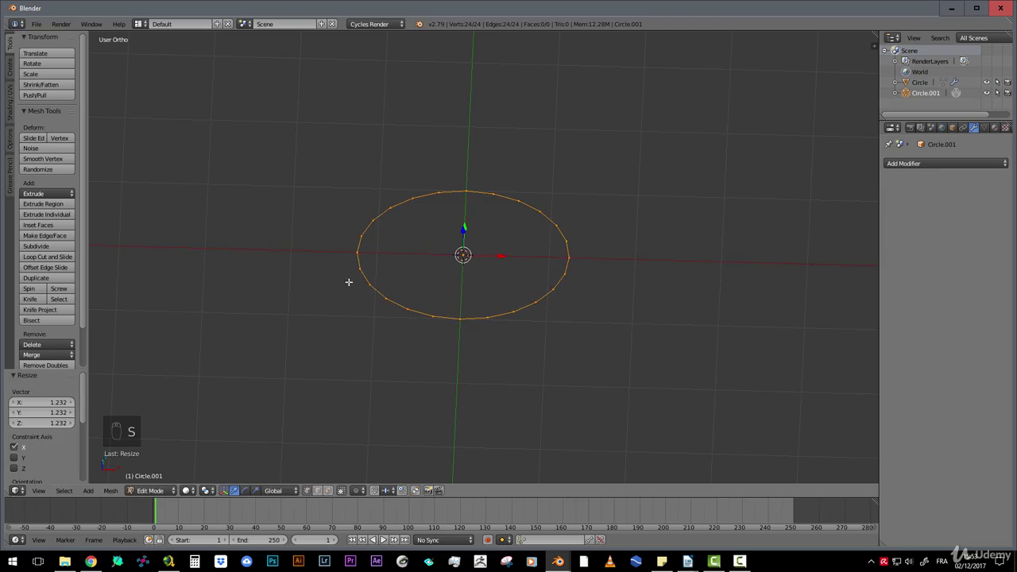
{"action": "middle_click_drag", "start_coordinate": [347, 281], "coordinate": [509, 186]}
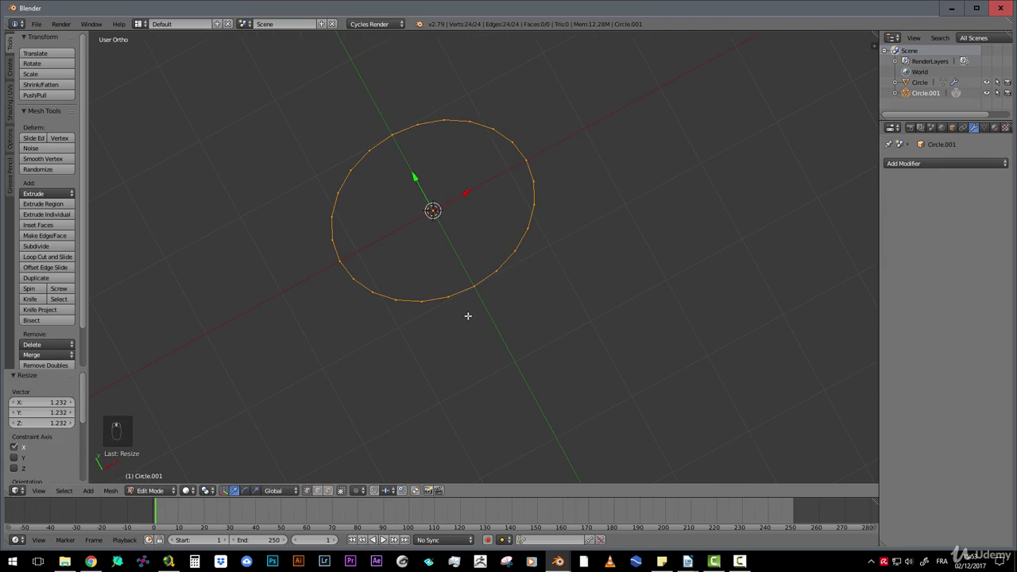
{"action": "middle_click_drag", "start_coordinate": [467, 315], "coordinate": [436, 345]}
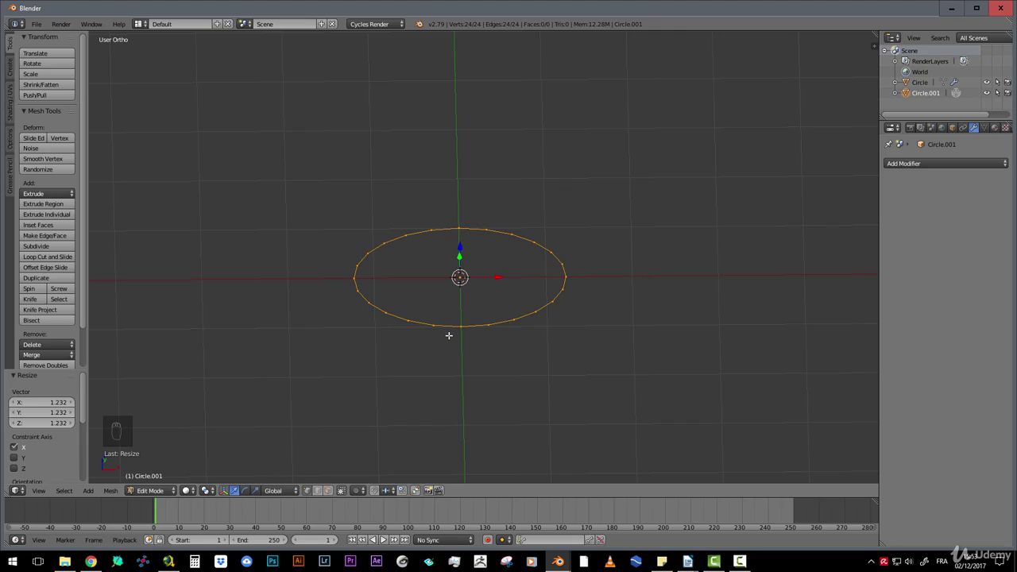
In front view, extrude the oval about 0.098 up in Z, then extrude its upper edge outward at a scale of about 1.180
{"action": "key", "text": "KP_1"}
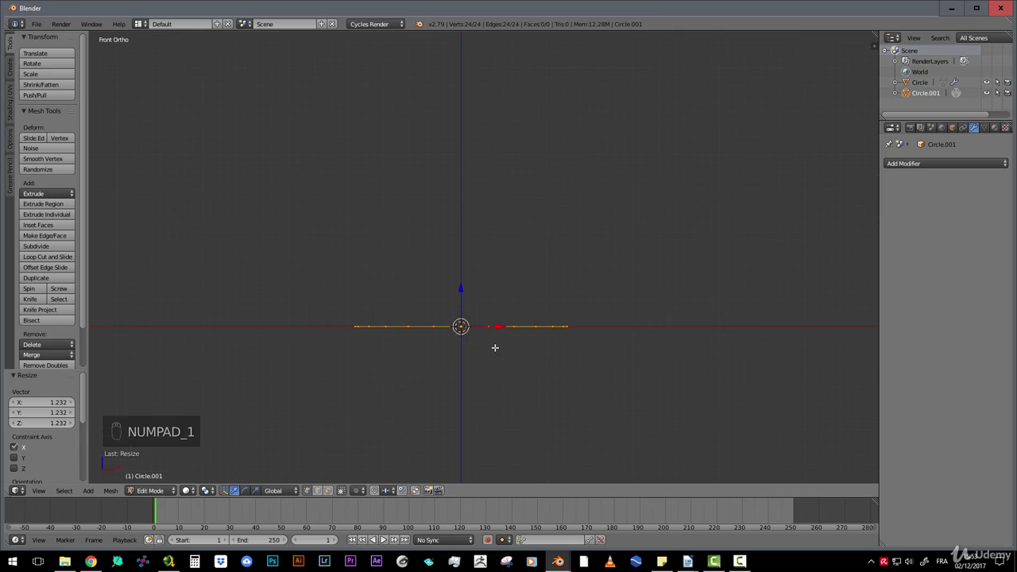
{"action": "key", "text": "e"}
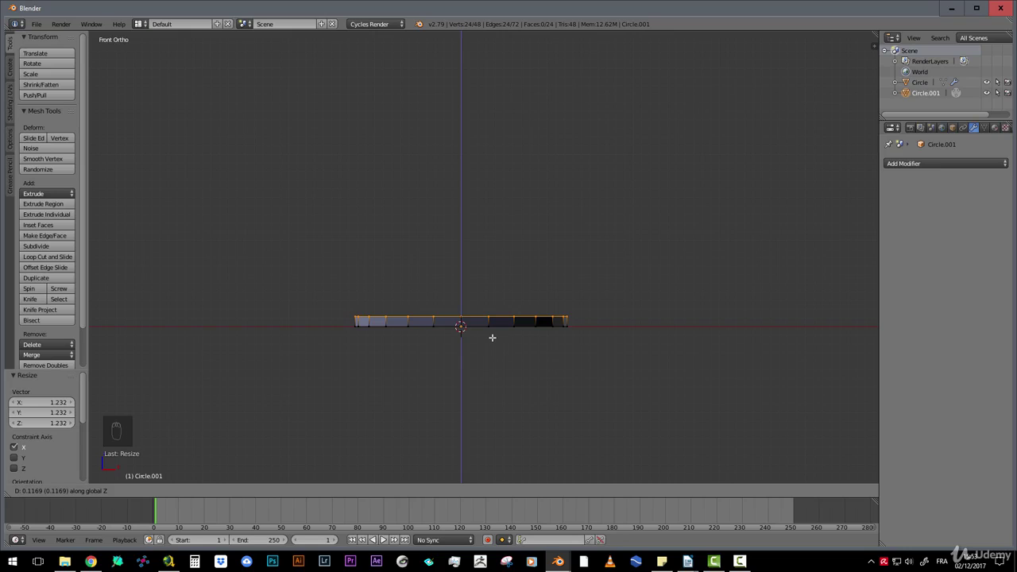
{"action": "left_click", "coordinate": [492, 338]}
{"action": "key", "text": "e"}
{"action": "key", "text": "s"}
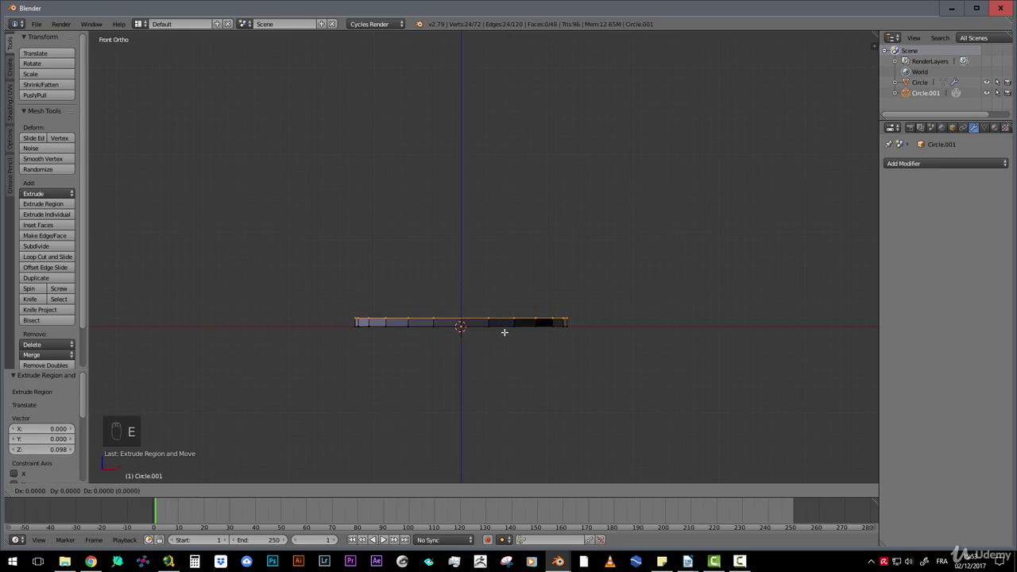
{"action": "left_click", "coordinate": [512, 338]}
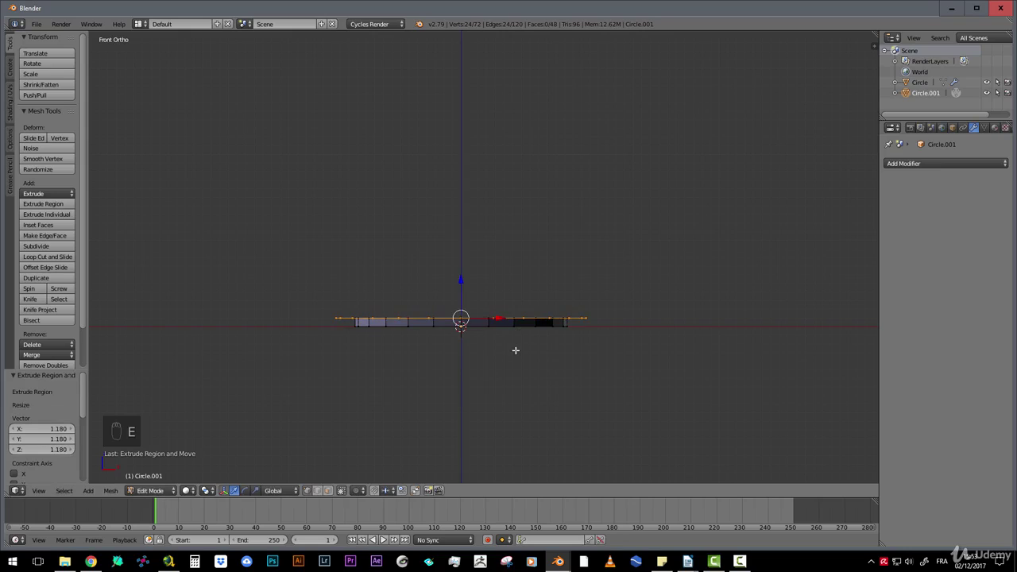
Extrude the outer rim about 0.837 up in Z and flare its upper edge by scaling it about 1.466
{"action": "key", "text": "e"}
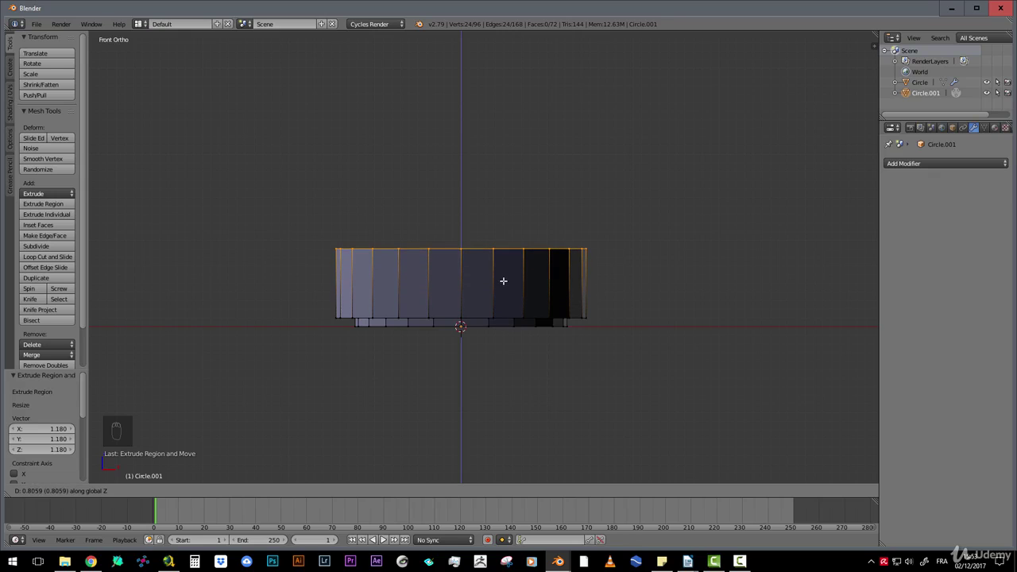
{"action": "left_click", "coordinate": [553, 296]}
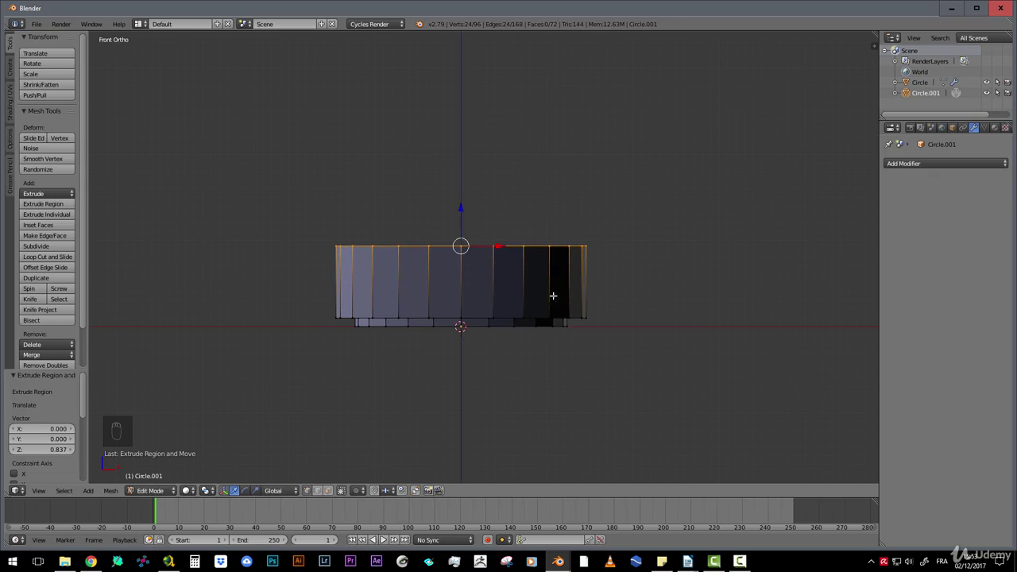
{"action": "key", "text": "s"}
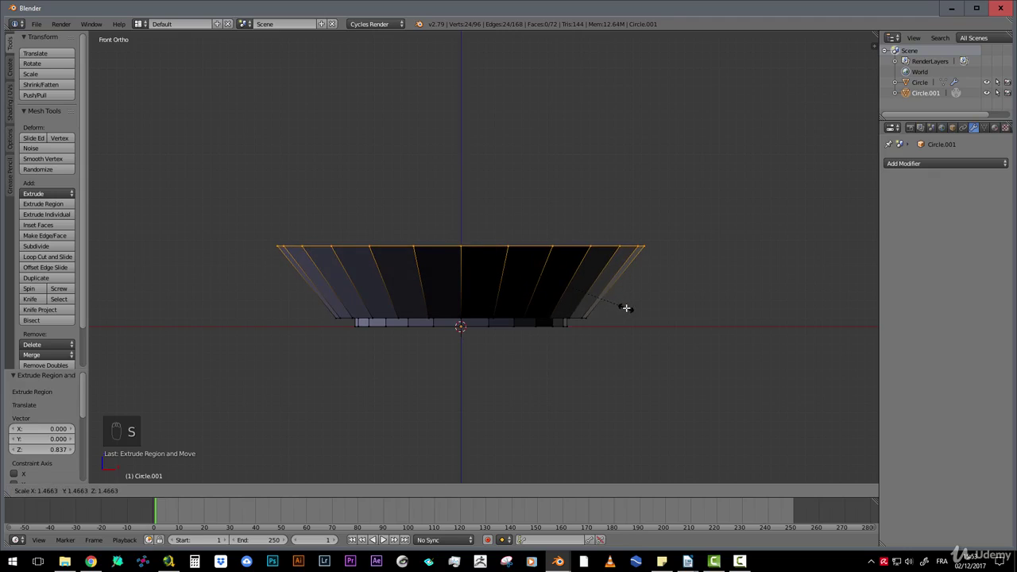
{"action": "left_click", "coordinate": [613, 310]}
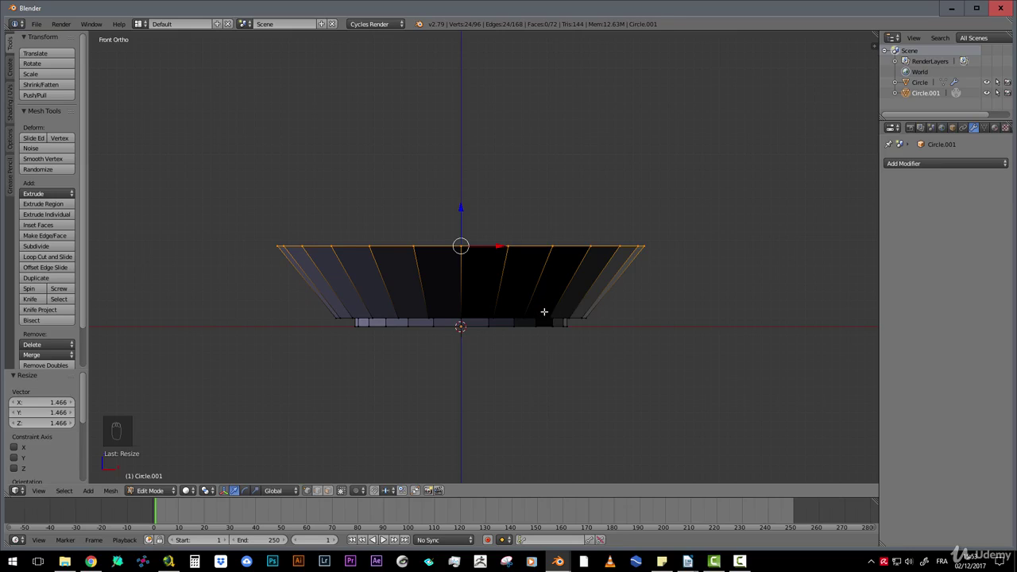
Extrude the flared rim about 0.418 up in Z, then extrude a small outward ledge at a scale of about 1.045
{"action": "key", "text": "e"}
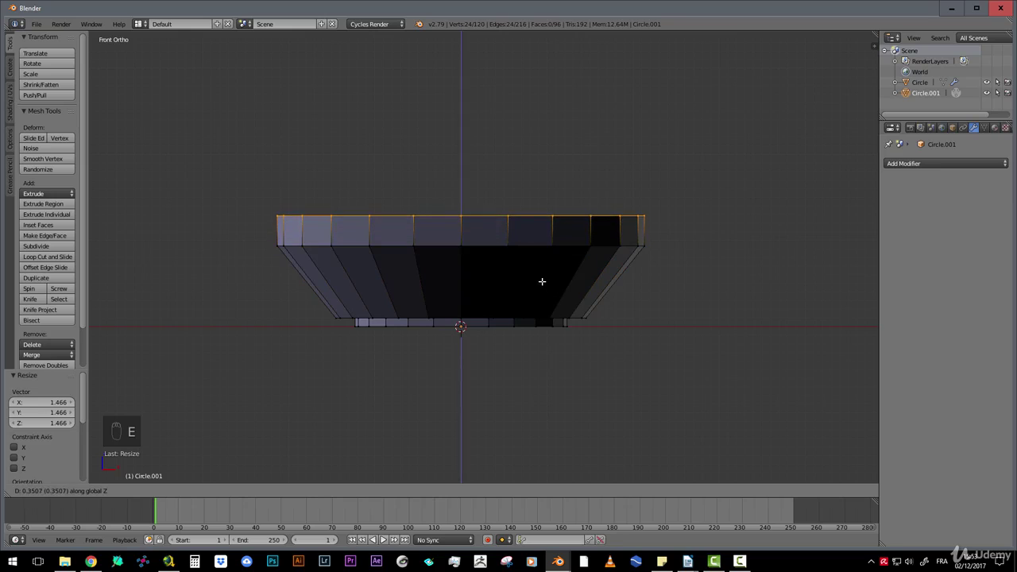
{"action": "left_click", "coordinate": [540, 276]}
{"action": "key", "text": "e"}
{"action": "key", "text": "s"}
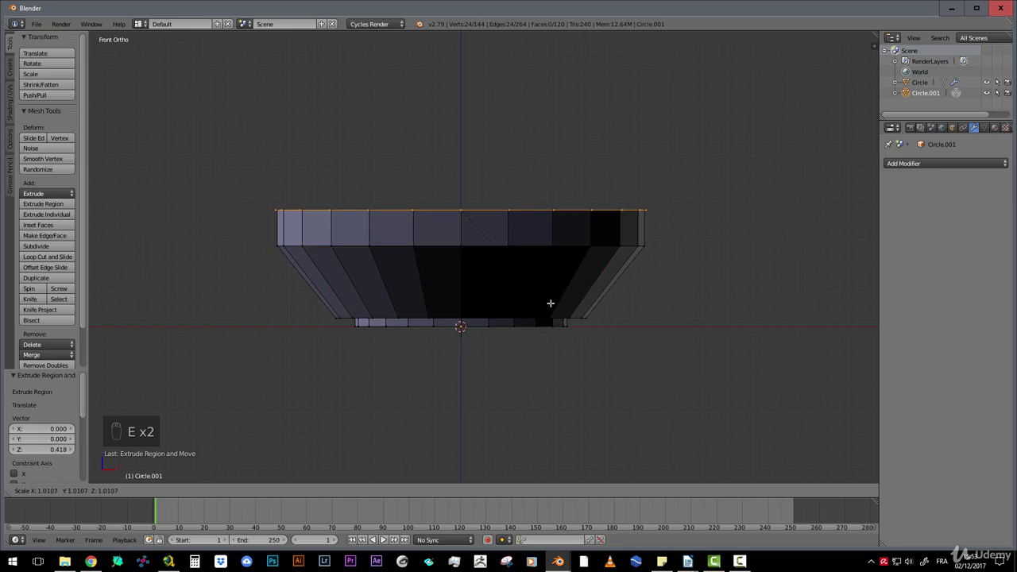
{"action": "left_click", "coordinate": [556, 303]}
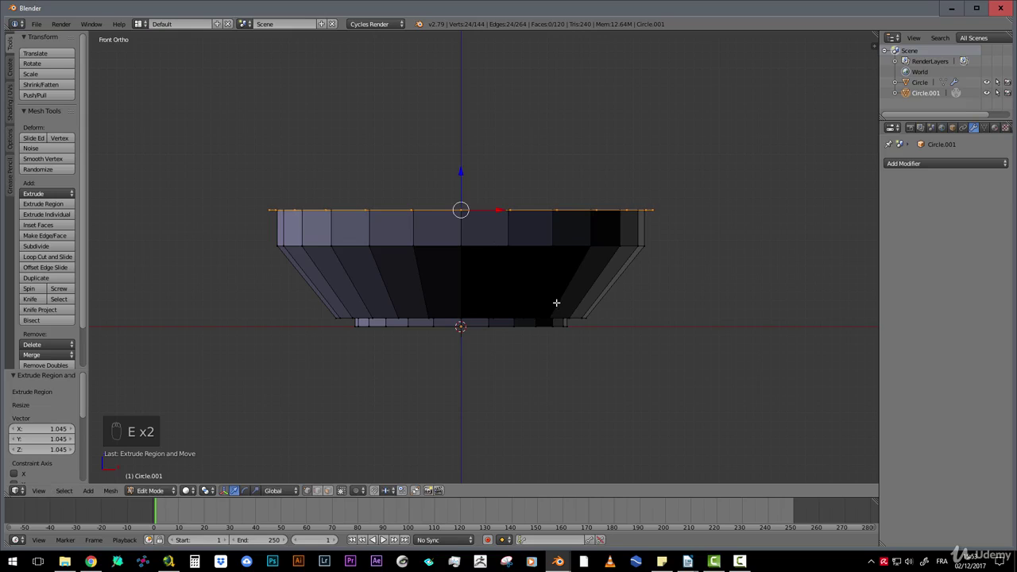
Extrude the outward ledge about 0.701 up in Z and taper its upper edge by scaling it about 0.886
{"action": "key", "text": "e"}
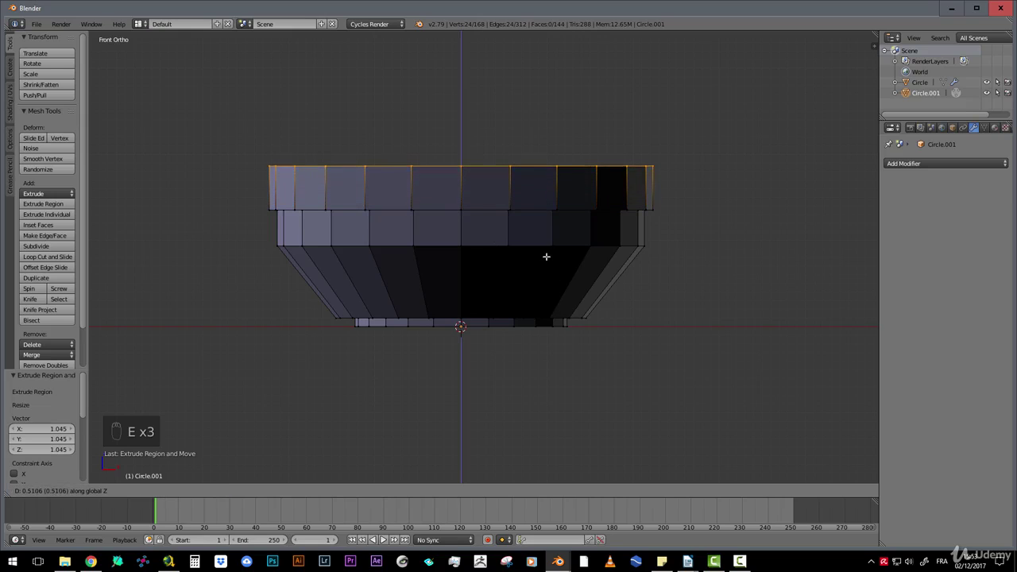
{"action": "left_click", "coordinate": [545, 242]}
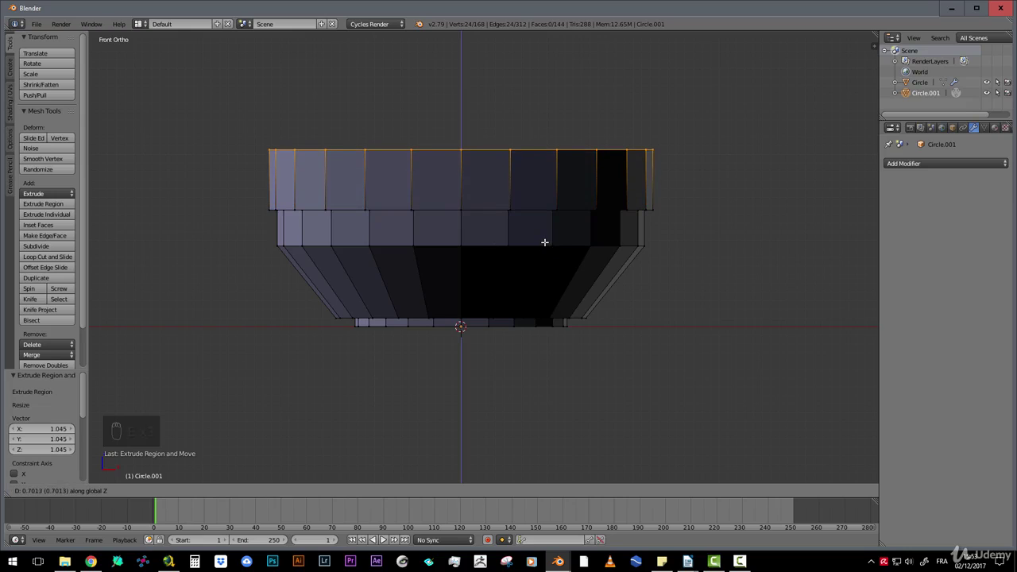
{"action": "key", "text": "s"}
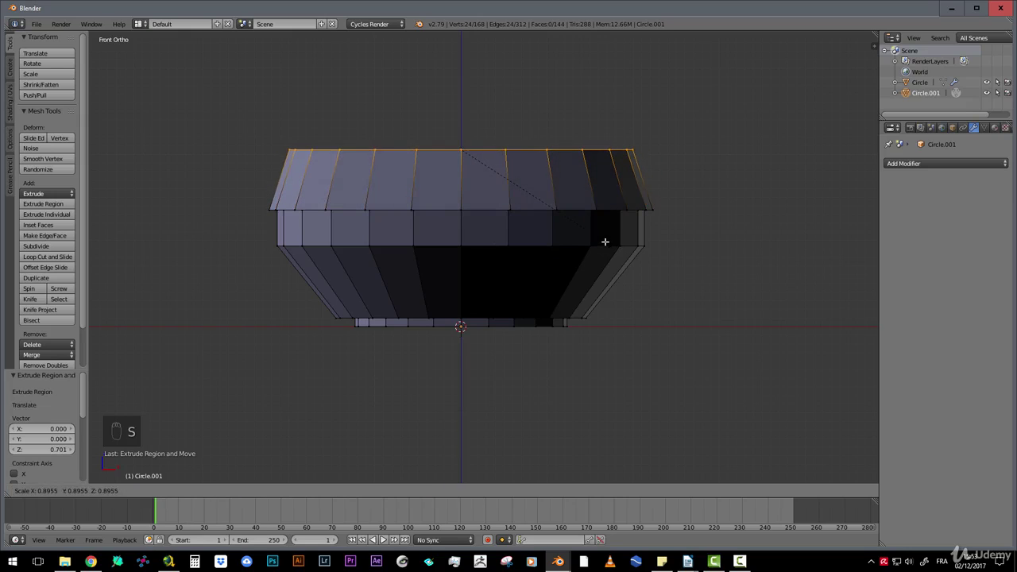
{"action": "left_click", "coordinate": [604, 242]}
Extrude the top edge inward at a scale of about 0.691, then extrude its inner edge about 0.673 down in Z
{"action": "scroll", "coordinate": [488, 245], "scroll_direction": "down", "scroll_amount": 2}
{"action": "middle_click_drag", "start_coordinate": [456, 218], "coordinate": [474, 277], "text": "shift"}
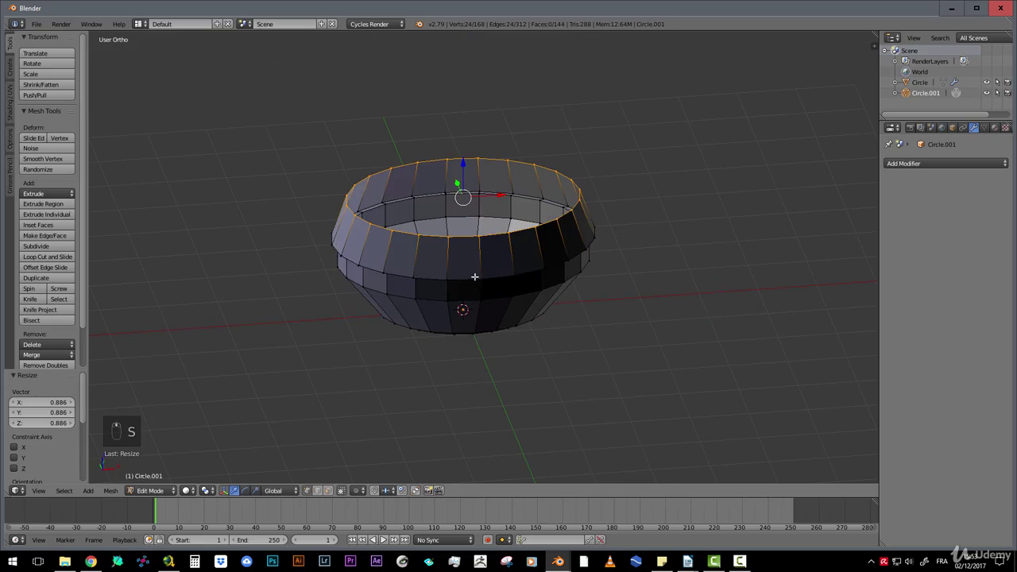
{"action": "key", "text": "e"}
{"action": "key", "text": "s"}
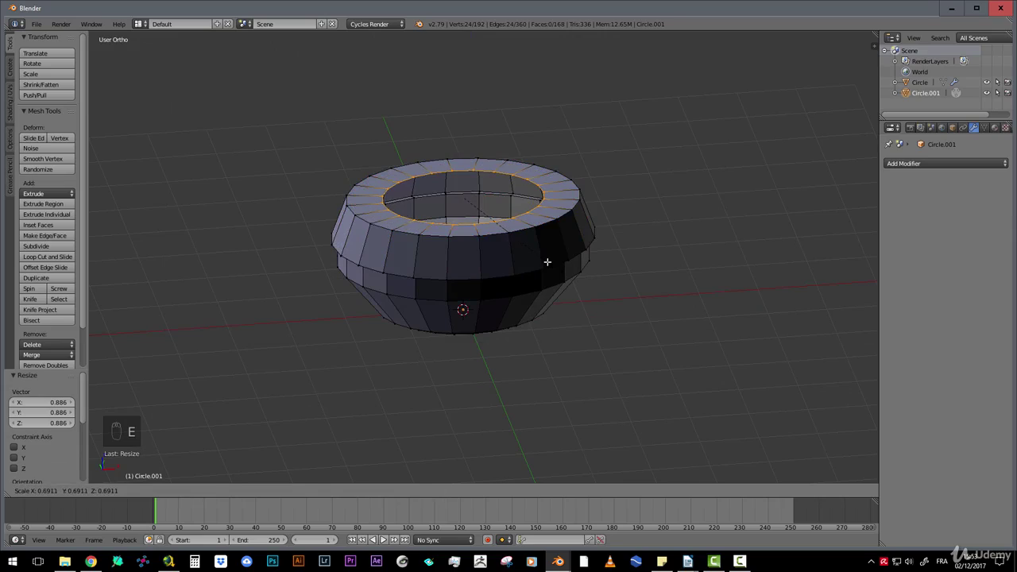
{"action": "left_click", "coordinate": [548, 261]}
{"action": "middle_click_drag", "start_coordinate": [547, 261], "coordinate": [474, 289]}
{"action": "scroll", "coordinate": [494, 298], "scroll_direction": "up", "scroll_amount": 4}
{"action": "key", "text": "e"}
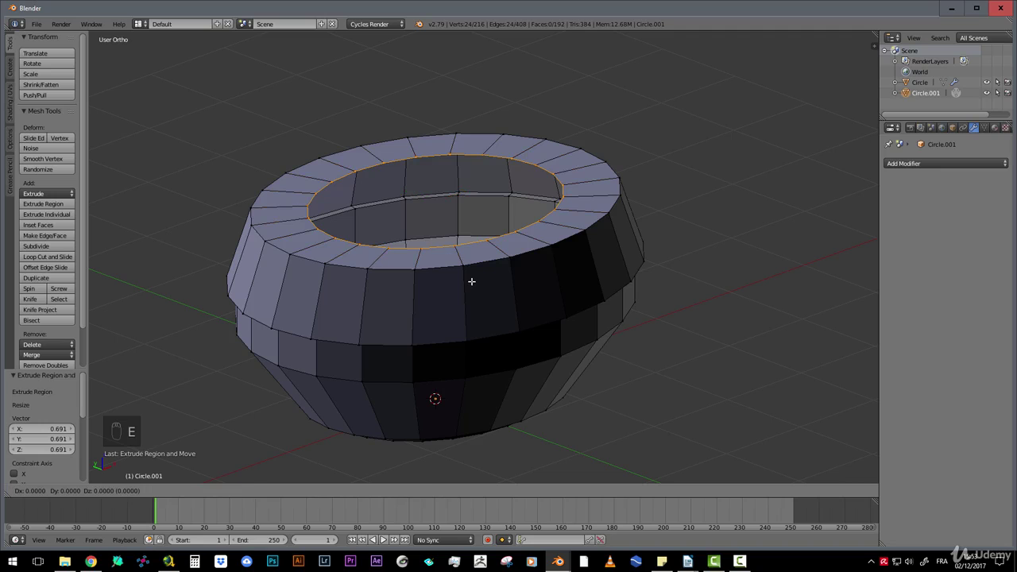
{"action": "left_click", "coordinate": [485, 345]}
Extrude the lowered inner edge inward at a scale of about 0.682 to form a recessed ledge
{"action": "middle_click_drag", "start_coordinate": [485, 345], "coordinate": [460, 315]}
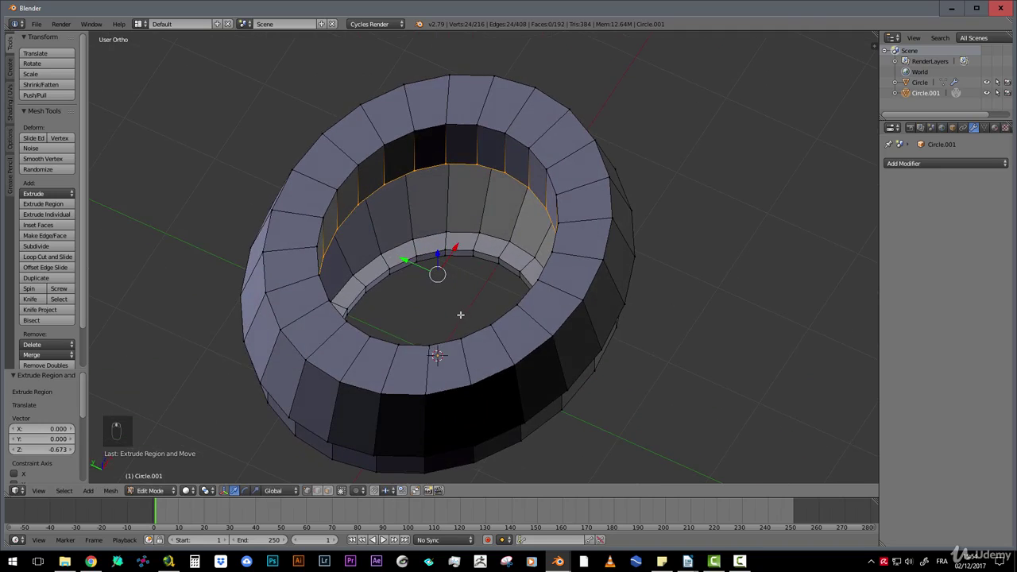
{"action": "key", "text": "e"}
{"action": "key", "text": "s"}
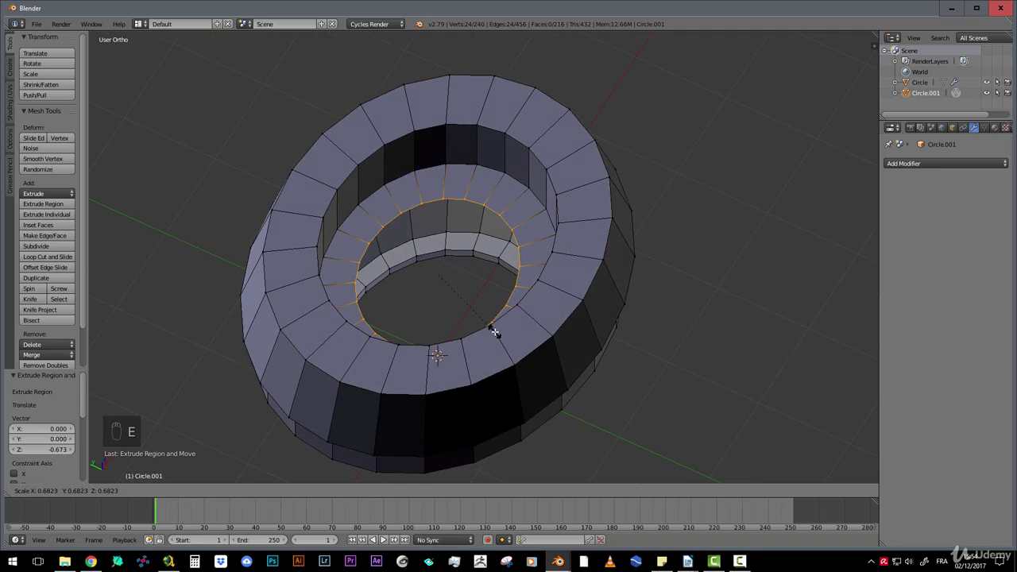
{"action": "left_click", "coordinate": [495, 331]}
Select the bottom opening's edge loop and extrude it inward by scaling
{"action": "scroll", "coordinate": [531, 232], "scroll_direction": "down", "scroll_amount": 4}
{"action": "middle_click_drag", "start_coordinate": [531, 232], "coordinate": [466, 348]}
{"action": "scroll", "coordinate": [418, 172], "scroll_direction": "up", "scroll_amount": 3}
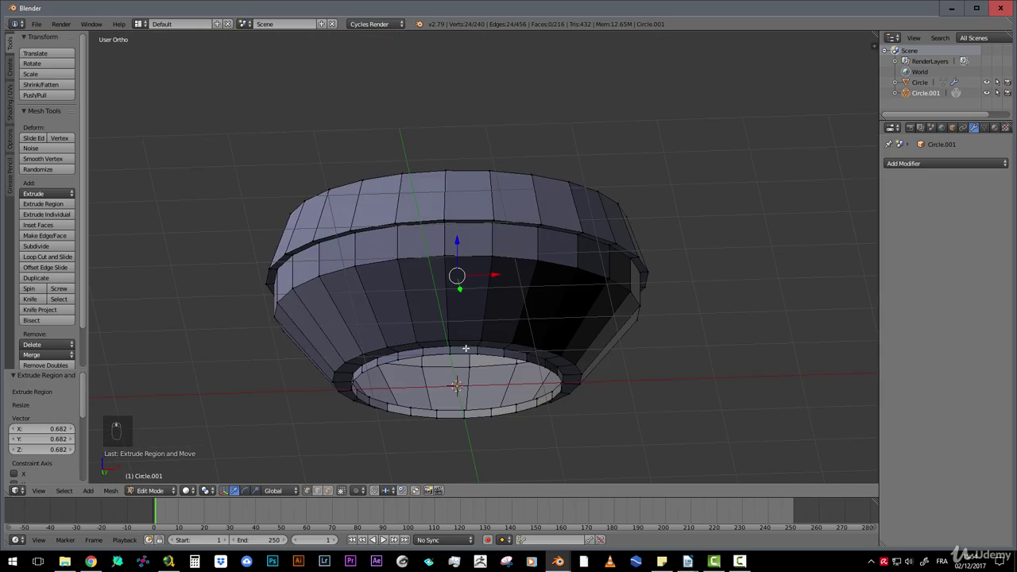
{"action": "right_click", "coordinate": [465, 355], "text": "alt"}
{"action": "key", "text": "e"}
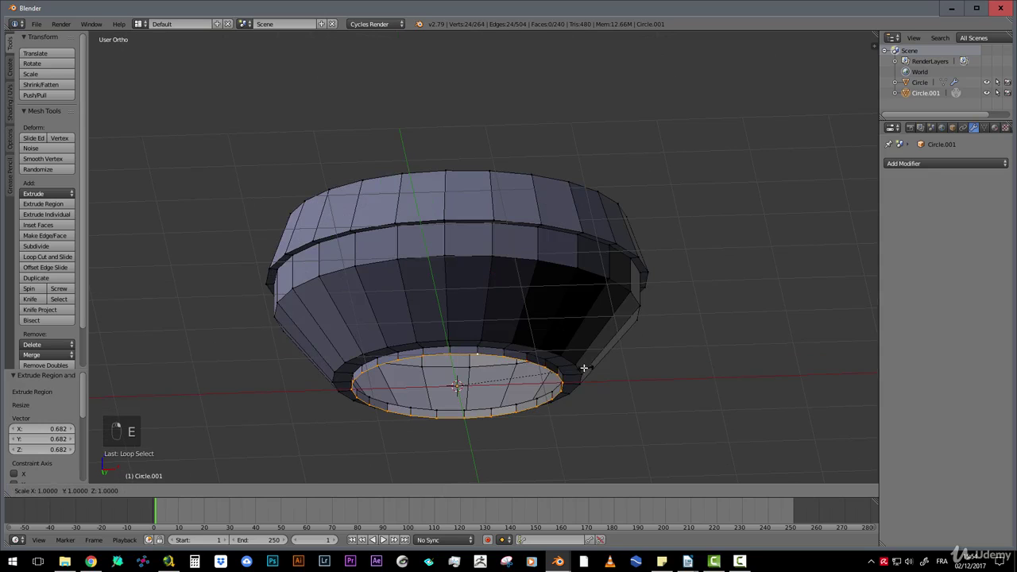
{"action": "left_click", "coordinate": [557, 366]}
Close the bottom opening with Grid Fill, using span 4 and offset 3
{"action": "middle_click_drag", "start_coordinate": [556, 365], "coordinate": [495, 331]}
{"action": "key", "text": "ctrl+f"}
{"action": "left_click", "coordinate": [516, 297]}
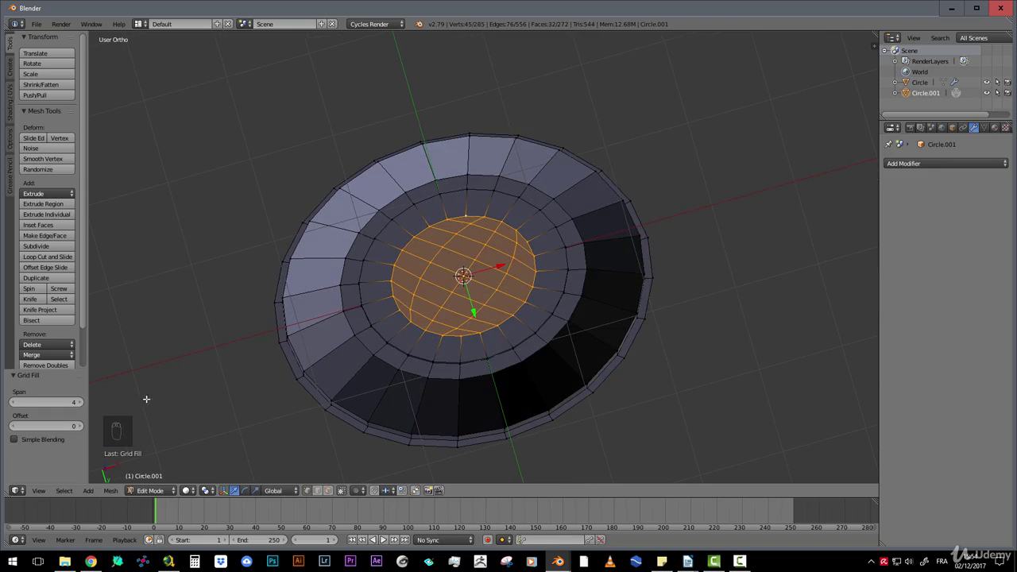
{"action": "left_click", "coordinate": [80, 427]}
{"action": "left_click", "coordinate": [80, 428]}
{"action": "left_click", "coordinate": [81, 427]}
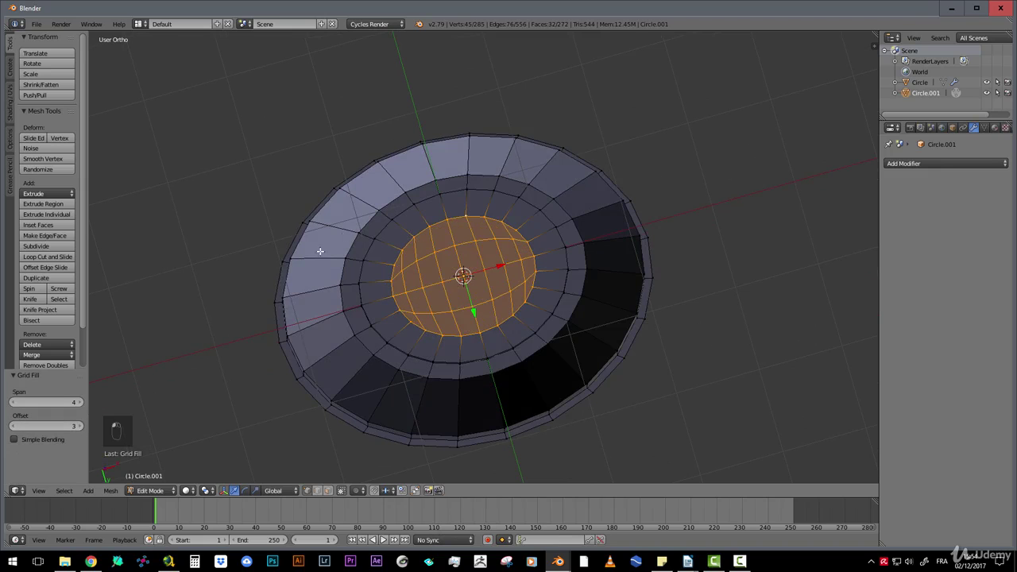
Select the recessed ledge's inner edge loop and close it with Grid Fill, using span 8 and offset 11
{"action": "middle_click_drag", "start_coordinate": [445, 266], "coordinate": [487, 237]}
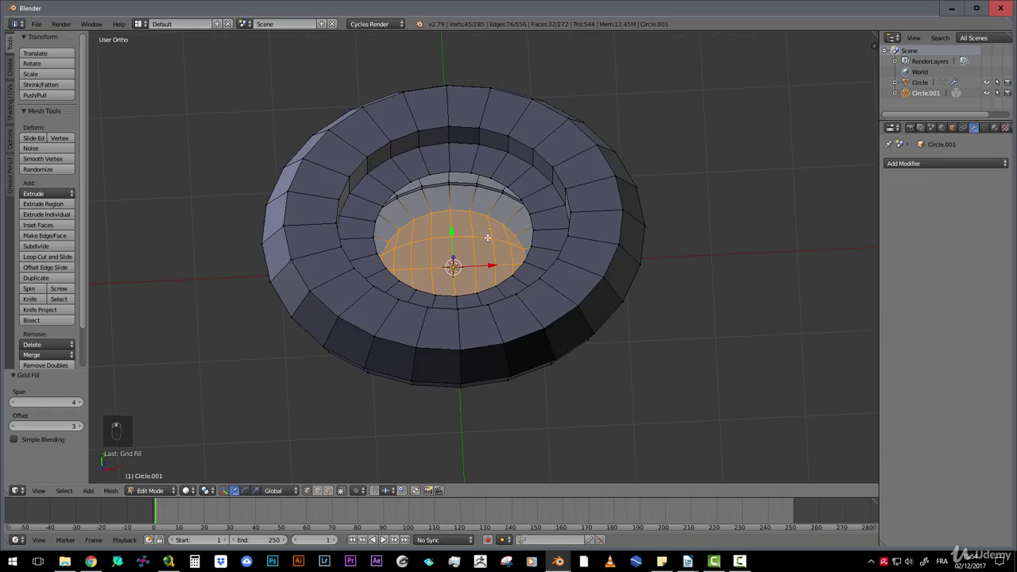
{"action": "right_click", "coordinate": [498, 185], "text": "alt"}
{"action": "key", "text": "ctrl+f"}
{"action": "left_click", "coordinate": [493, 213]}
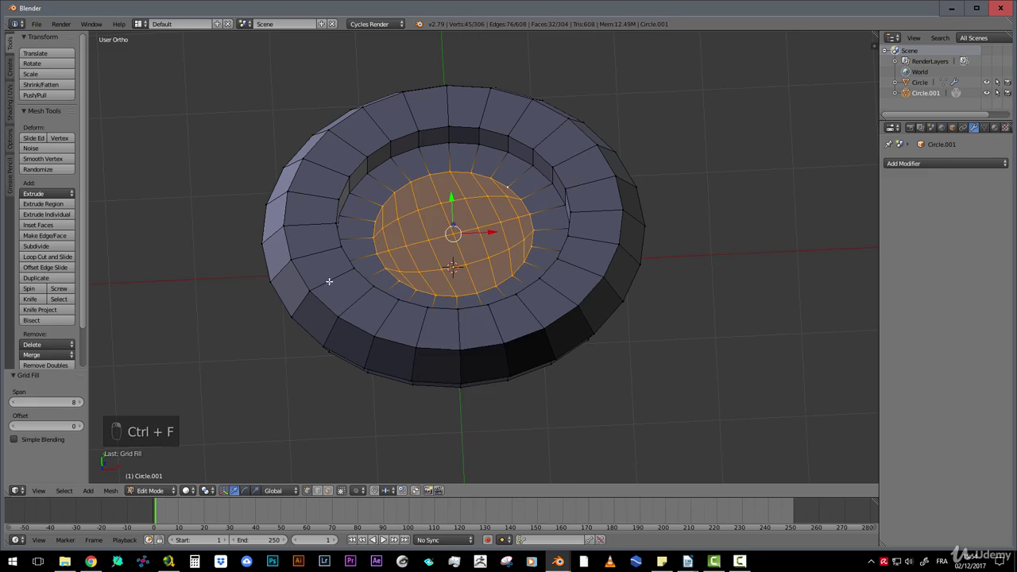
{"action": "left_click", "coordinate": [80, 426]}
{"action": "left_click", "coordinate": [80, 425]}
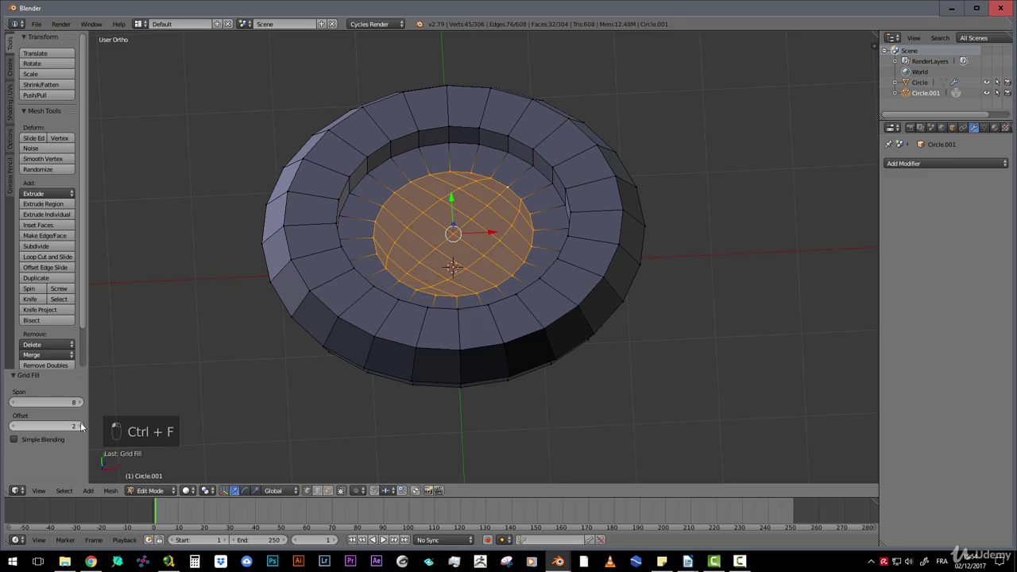
{"action": "left_click", "coordinate": [81, 426]}
{"action": "left_click", "coordinate": [80, 426]}
{"action": "left_click", "coordinate": [81, 426]}
{"action": "left_click", "coordinate": [80, 426]}
{"action": "left_click", "coordinate": [80, 426]}
{"action": "left_click", "coordinate": [80, 426]}
{"action": "left_click", "coordinate": [81, 426]}
{"action": "left_click", "coordinate": [81, 426]}
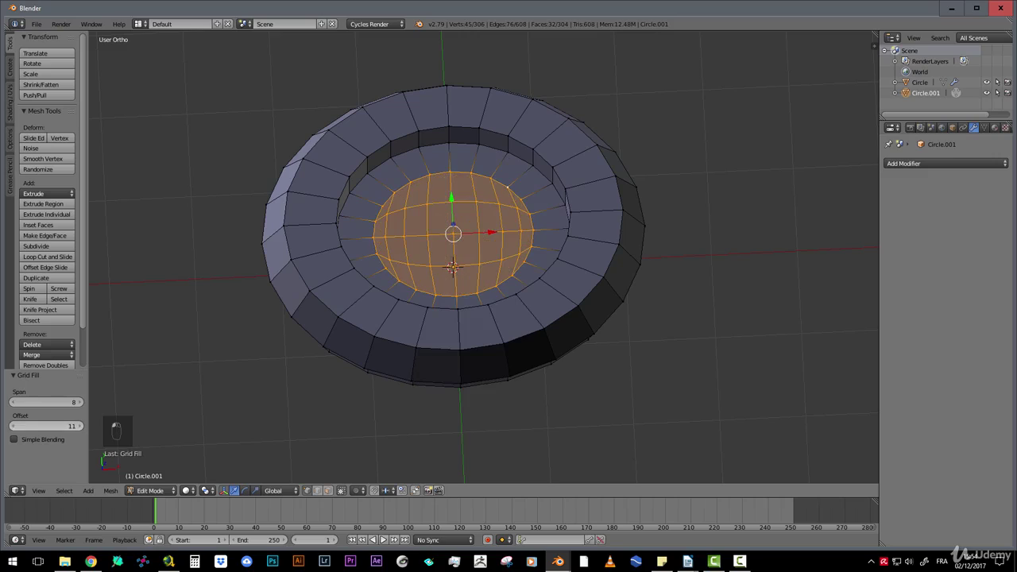
{"action": "left_click", "coordinate": [81, 425]}
Select the entire bowl mesh and make its normals consistent
{"action": "scroll", "coordinate": [441, 280], "scroll_direction": "down", "scroll_amount": 3}
{"action": "middle_click_drag", "start_coordinate": [441, 279], "coordinate": [479, 258]}
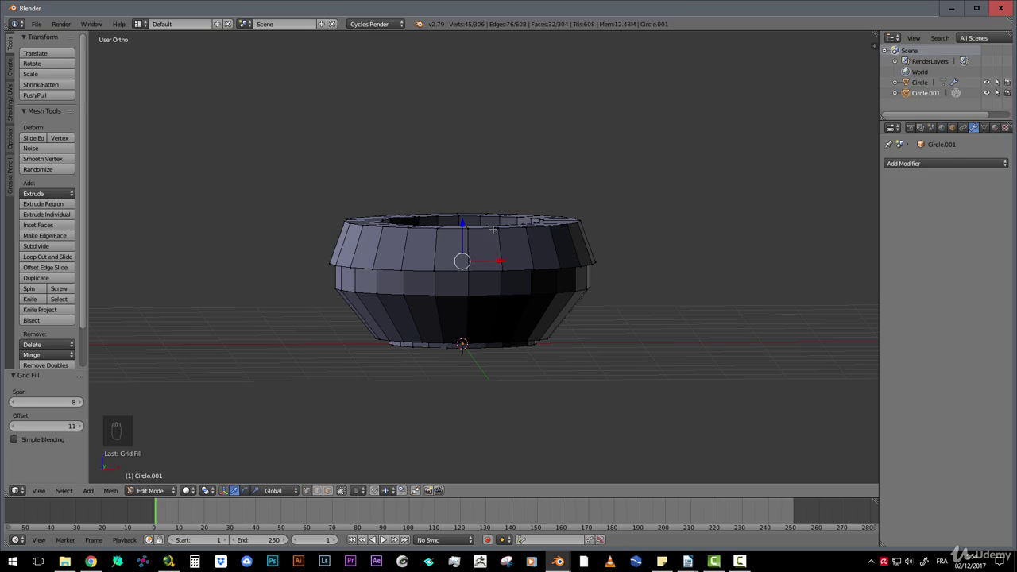
{"action": "middle_click_drag", "start_coordinate": [493, 230], "coordinate": [433, 242]}
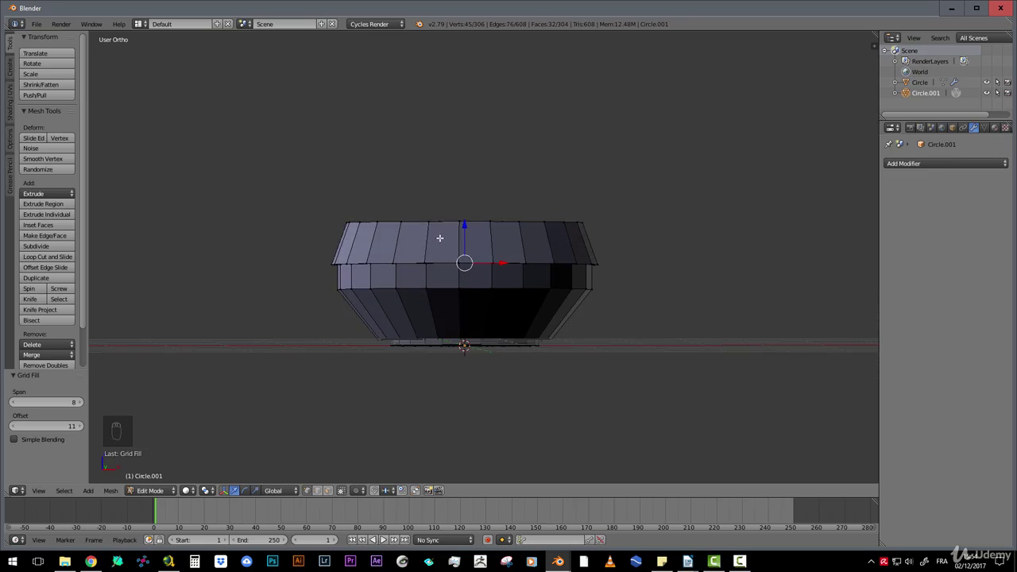
{"action": "key", "text": "a"}
{"action": "key", "text": "a"}
{"action": "key", "text": "a"}
{"action": "middle_click_drag", "start_coordinate": [494, 281], "coordinate": [498, 253]}
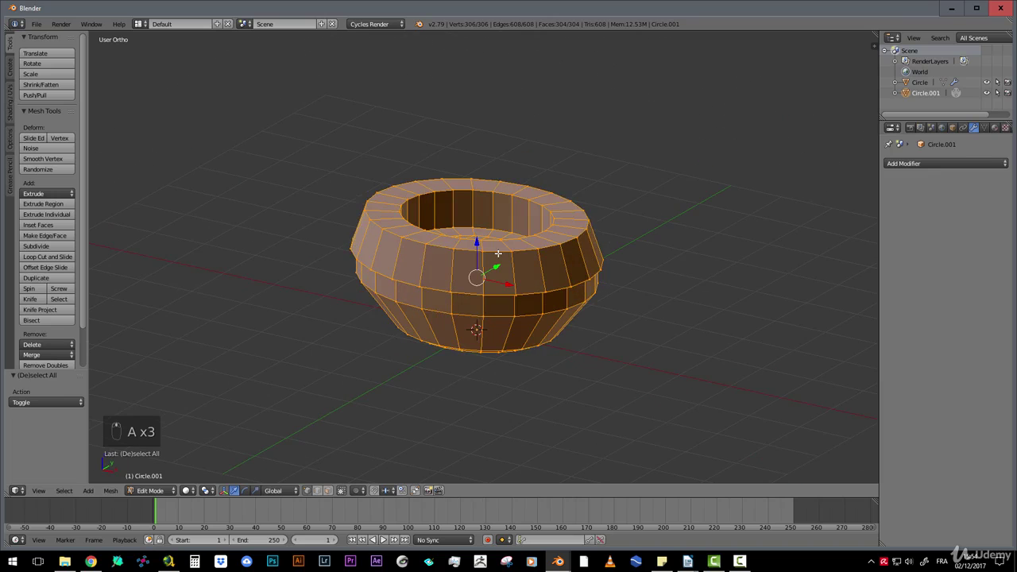
{"action": "key", "text": "ctrl+n"}
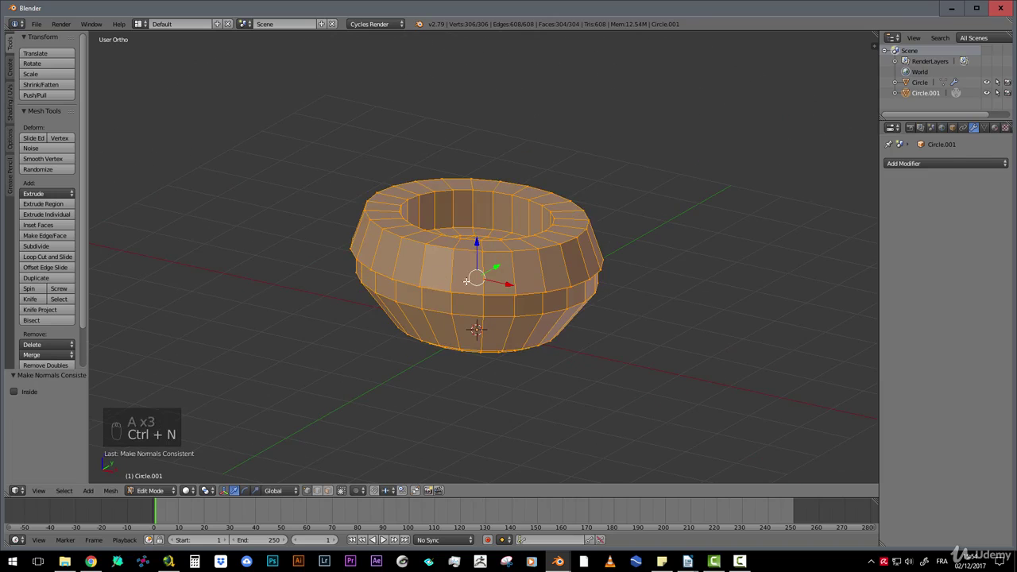
Leave Edit Mode and show the headphones layer together with the bowl mesh's layer
{"action": "middle_click_drag", "start_coordinate": [467, 281], "coordinate": [501, 276]}
{"action": "key", "text": "Tab"}
{"action": "left_click", "coordinate": [328, 489], "text": "shift"}
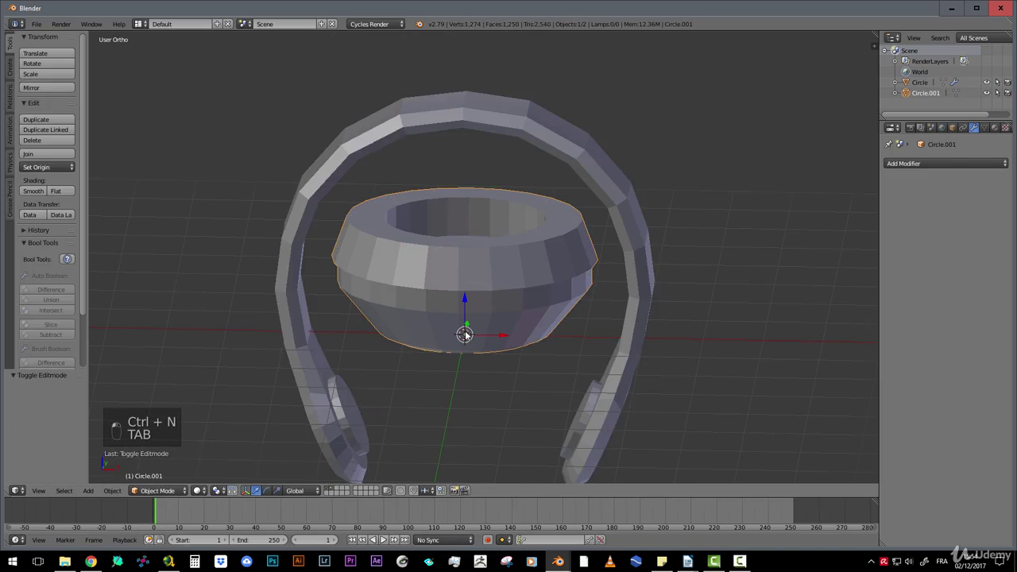
{"action": "scroll", "coordinate": [459, 345], "scroll_direction": "down", "scroll_amount": 6}
{"action": "scroll", "coordinate": [458, 345], "scroll_direction": "up", "scroll_amount": 5}
{"action": "middle_click_drag", "start_coordinate": [484, 318], "coordinate": [529, 297]}
Switch among the first three layers and end with the headphones and bowl layers shown together
{"action": "key", "text": "Tab"}
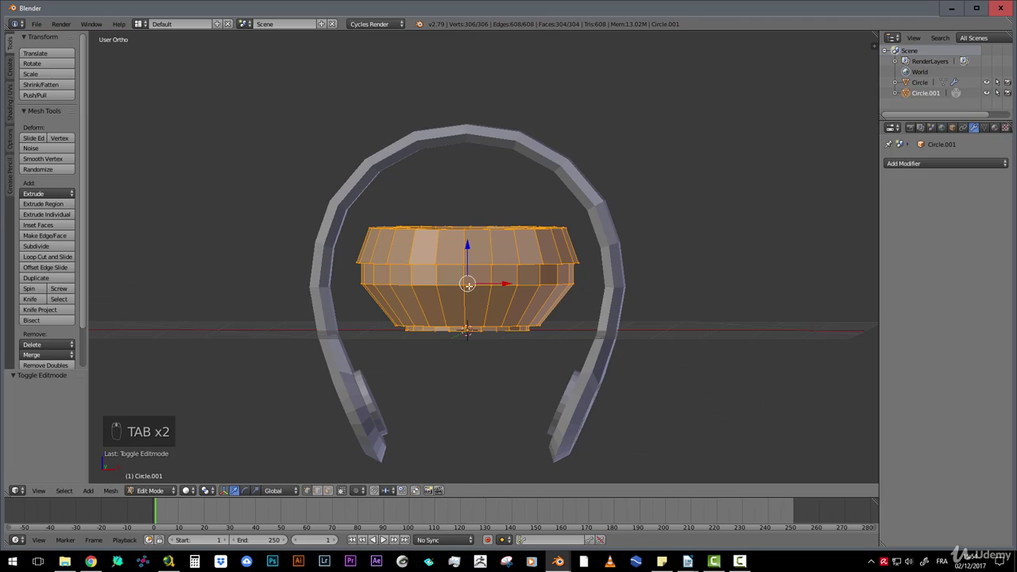
{"action": "key", "text": "Tab"}
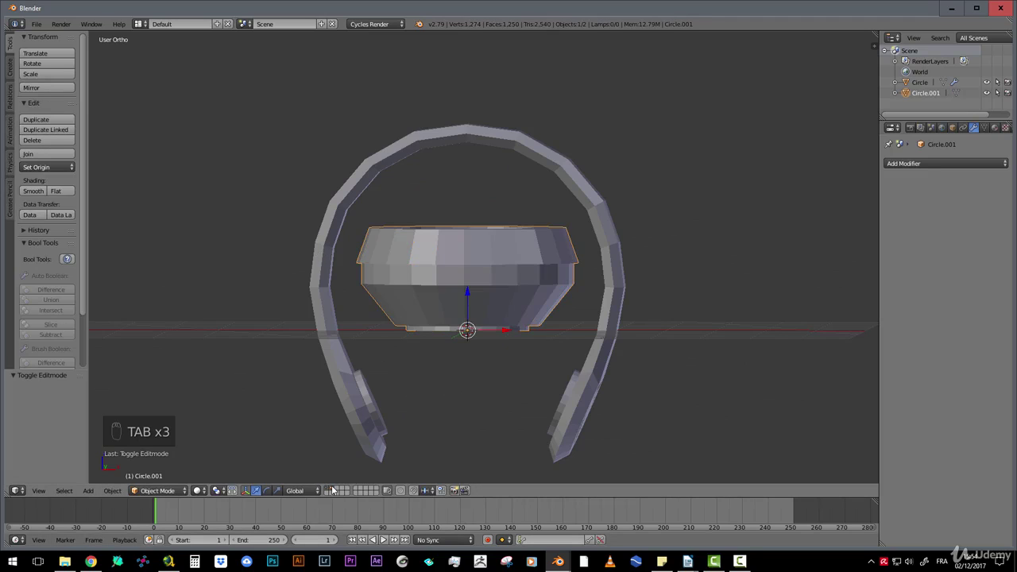
{"action": "left_click", "coordinate": [332, 487]}
{"action": "left_click", "coordinate": [328, 489], "text": "shift"}
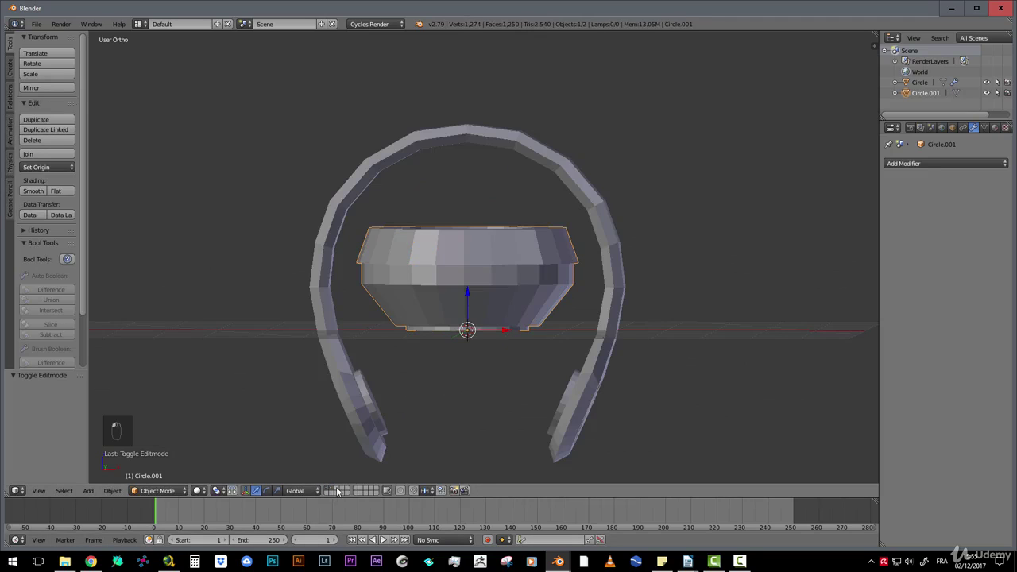
{"action": "left_click", "coordinate": [337, 491]}
{"action": "left_click", "coordinate": [333, 490]}
{"action": "left_click", "coordinate": [328, 490], "text": "shift"}
Scale the whole bowl mesh to about 0.628 in Edit Mode, then flatten it to about 0.828 along Z in front view
{"action": "key", "text": "Tab"}
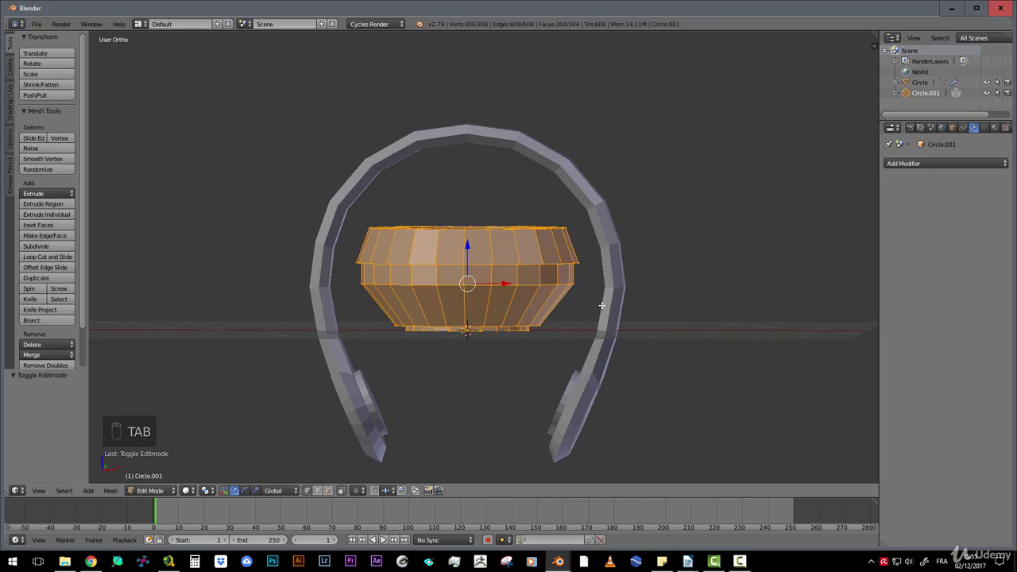
{"action": "key", "text": "s"}
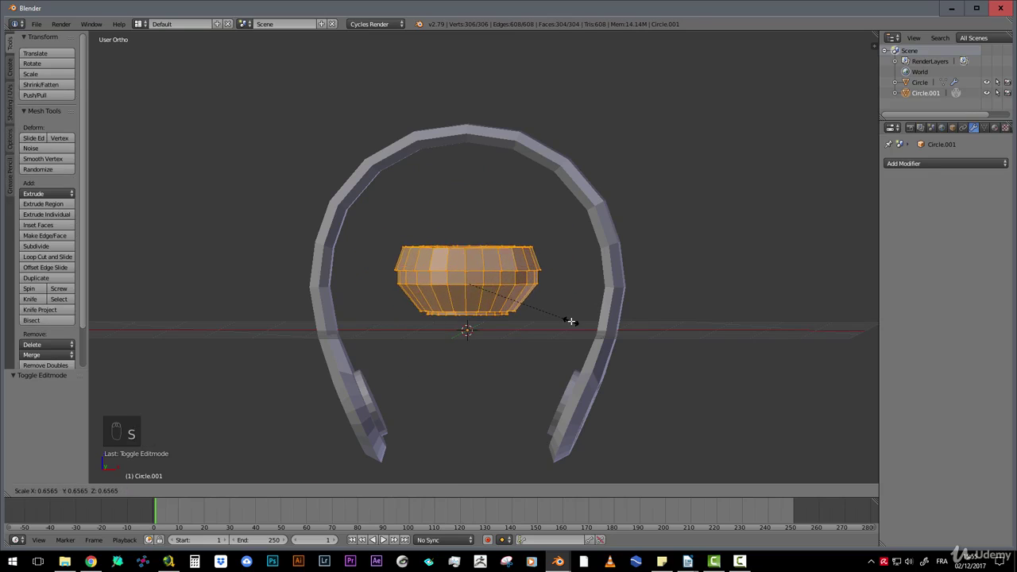
{"action": "left_click", "coordinate": [566, 321]}
{"action": "key", "text": "KP_1"}
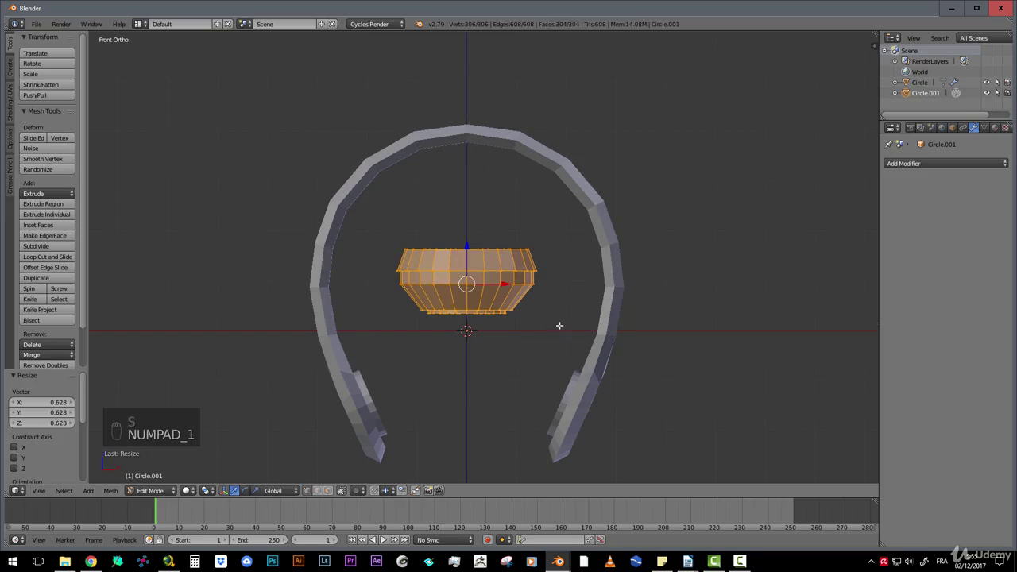
{"action": "key", "text": "s"}
{"action": "key", "text": "z"}
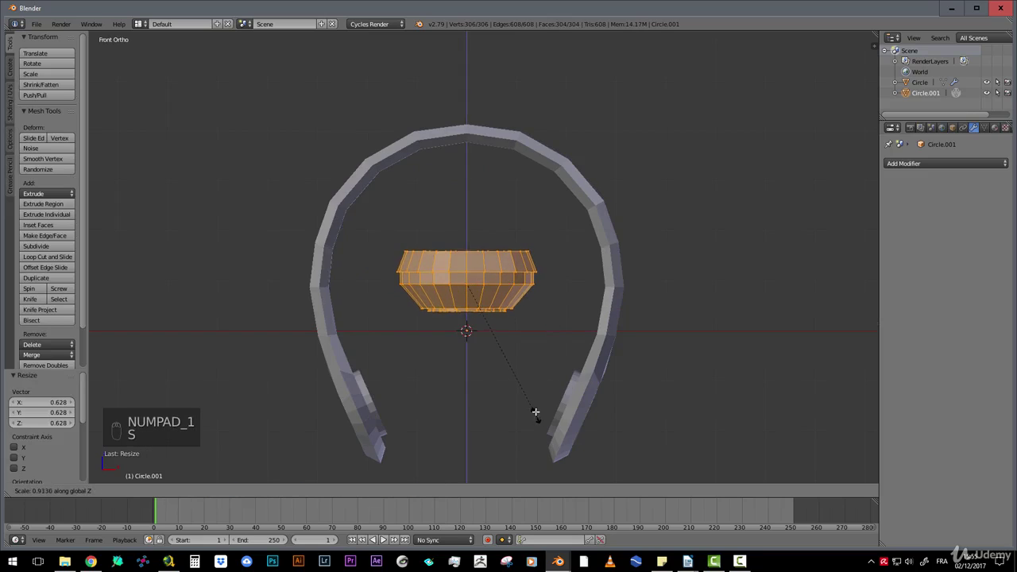
{"action": "left_click", "coordinate": [532, 402]}
Rotate the bowl mesh about -65° and move it about 1.488 in X and -2.179 in Z against the headband's +X end
{"action": "key", "text": "r"}
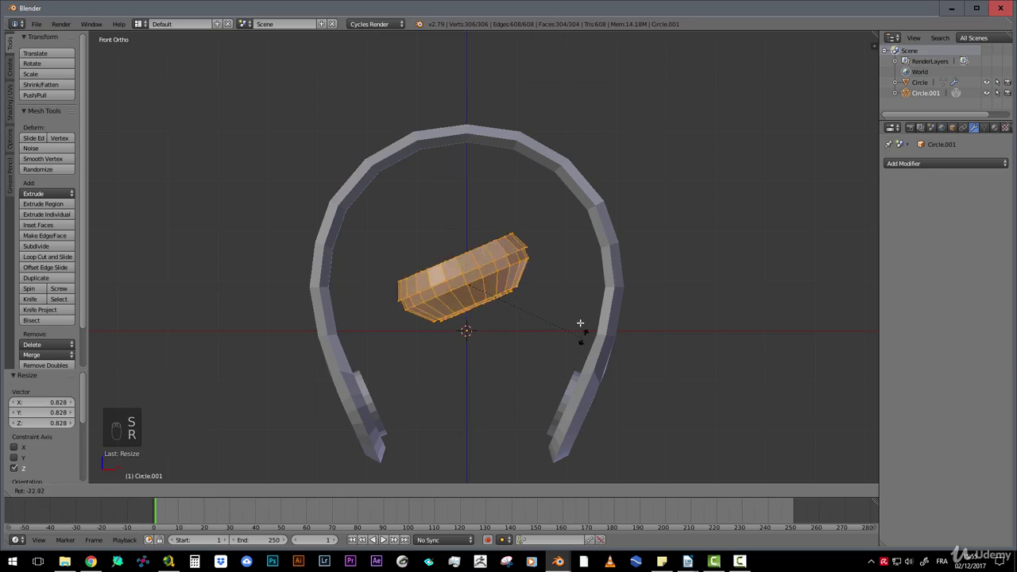
{"action": "left_click", "coordinate": [543, 260]}
{"action": "key", "text": "g"}
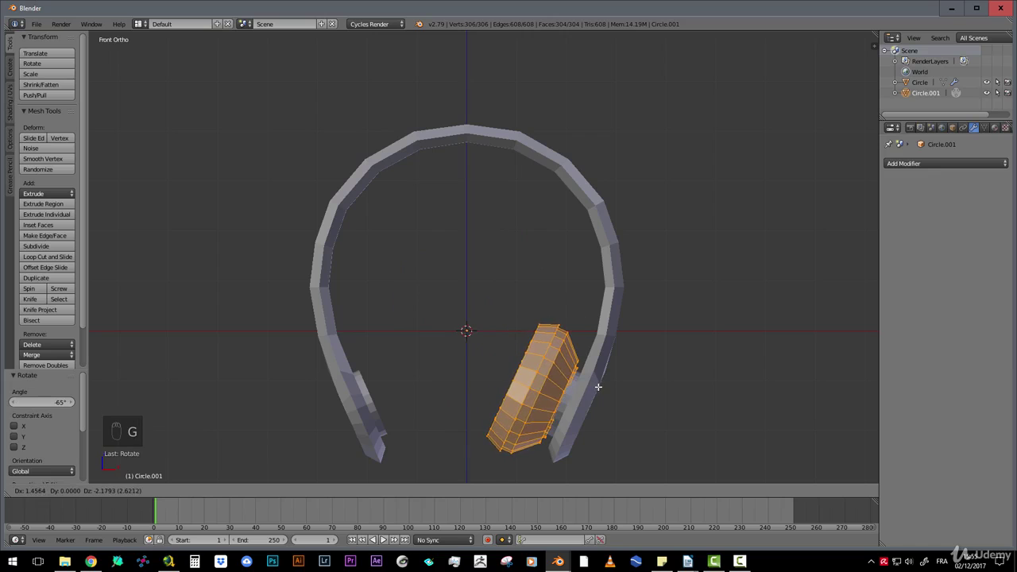
{"action": "left_click", "coordinate": [571, 391]}
Fit the ear cushion to the headband end by scaling it about 1.183, then about 0.969
{"action": "middle_click_drag", "start_coordinate": [571, 390], "coordinate": [479, 445]}
{"action": "scroll", "coordinate": [509, 435], "scroll_direction": "up", "scroll_amount": 3}
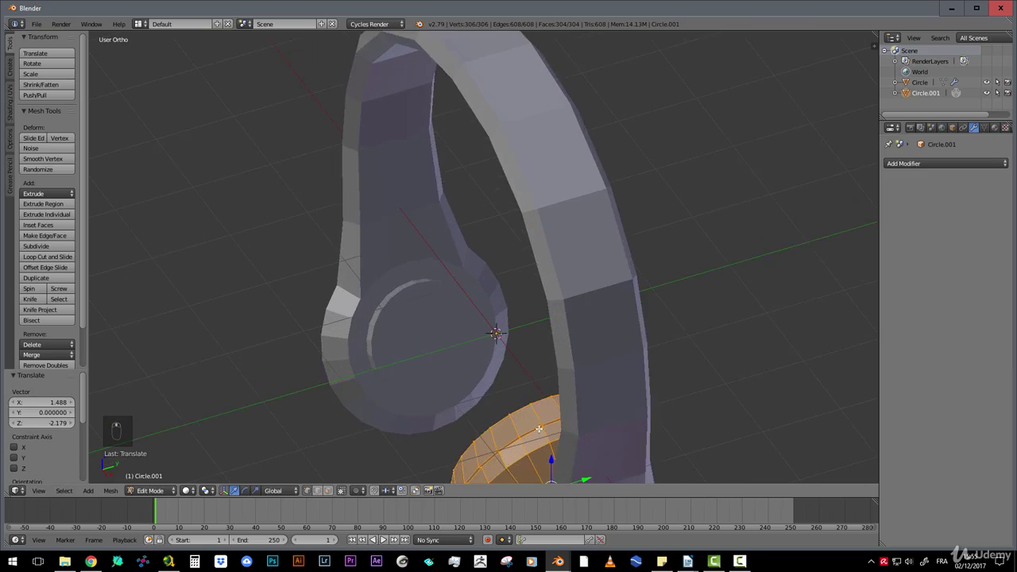
{"action": "middle_click_drag", "start_coordinate": [538, 427], "coordinate": [516, 326], "text": "shift"}
{"action": "scroll", "coordinate": [550, 251], "scroll_direction": "down", "scroll_amount": 4}
{"action": "key", "text": "s"}
{"action": "left_click", "coordinate": [588, 280]}
{"action": "scroll", "coordinate": [517, 326], "scroll_direction": "up", "scroll_amount": 3}
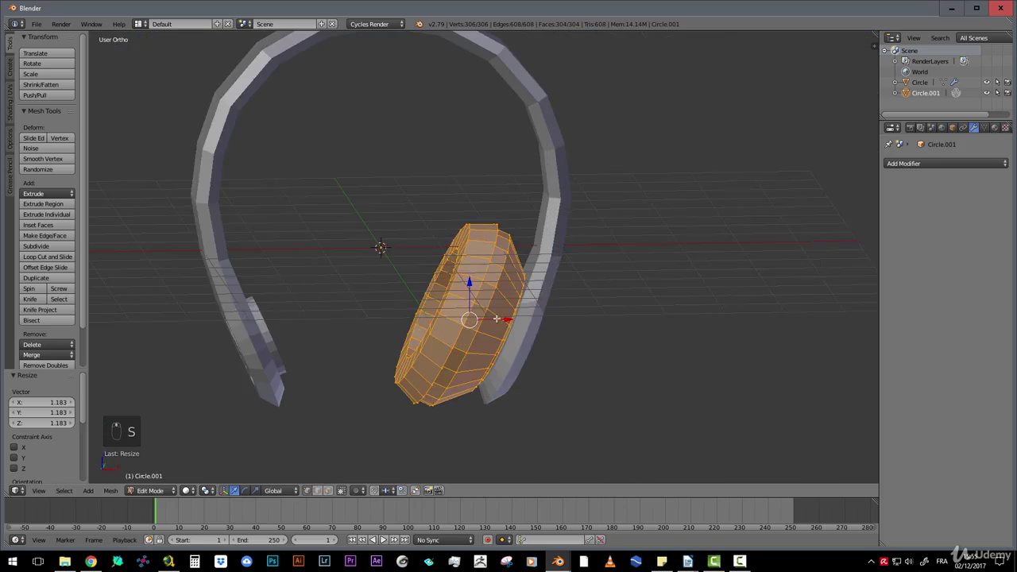
{"action": "key", "text": "s"}
{"action": "left_click", "coordinate": [535, 335]}
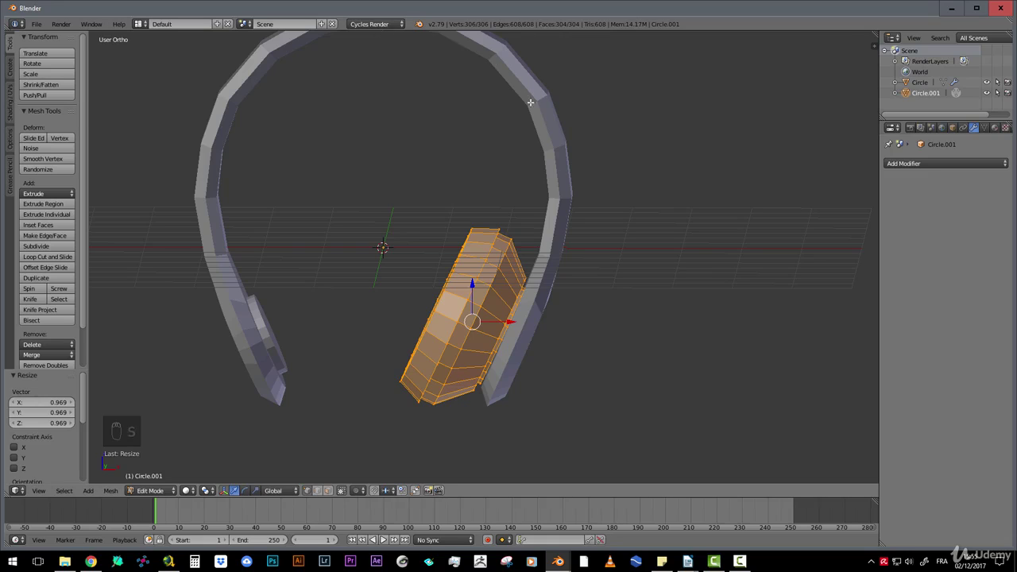
Edit the headband mesh in wireframe front view and box-select all vertices of its lower +X end
{"action": "middle_click_drag", "start_coordinate": [508, 159], "coordinate": [466, 49]}
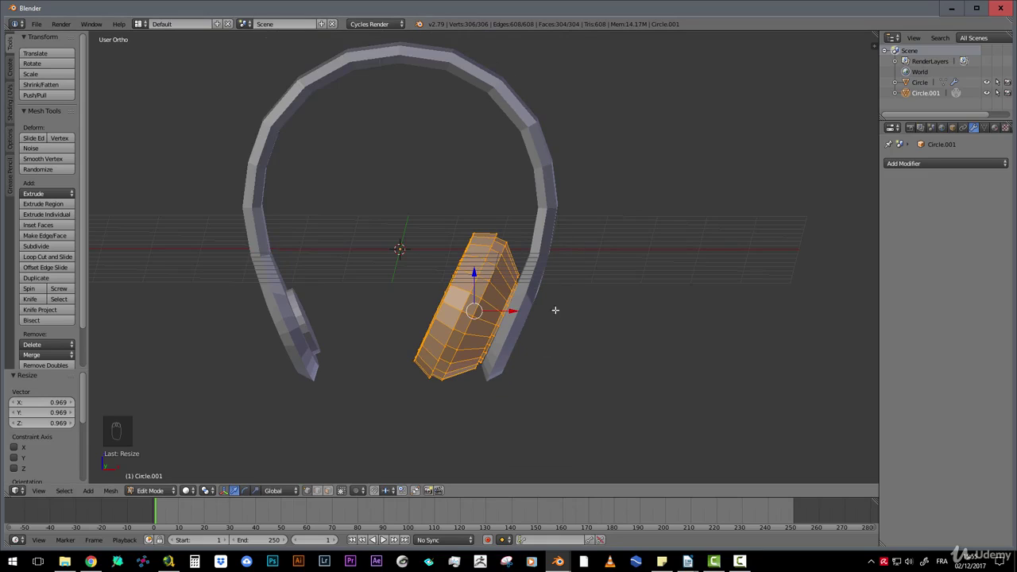
{"action": "key", "text": "Tab"}
{"action": "right_click", "coordinate": [549, 186]}
{"action": "key", "text": "Tab"}
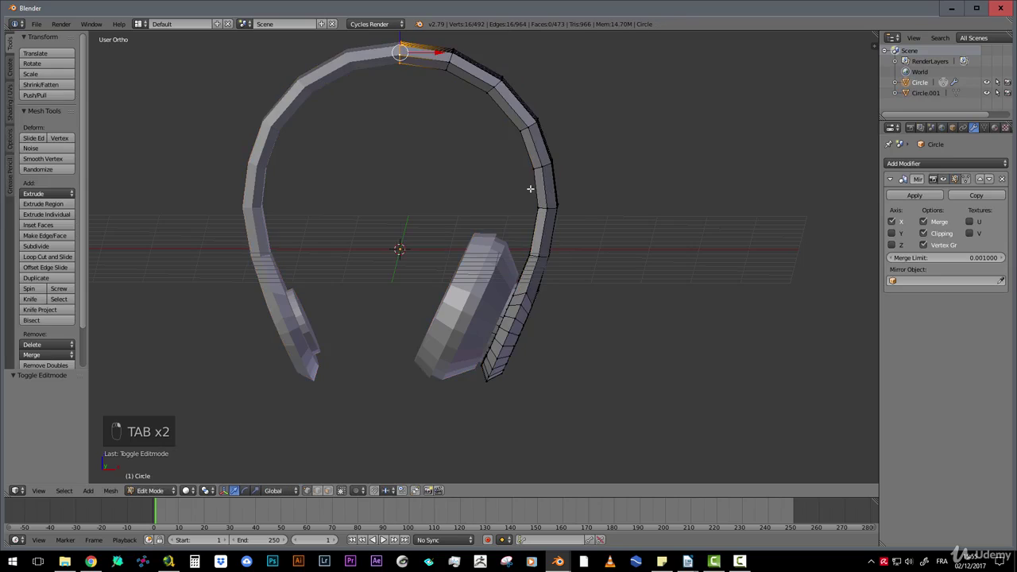
{"action": "middle_click_drag", "start_coordinate": [530, 189], "coordinate": [521, 262]}
{"action": "key", "text": "z"}
{"action": "right_click", "coordinate": [521, 260]}
{"action": "key", "text": "b"}
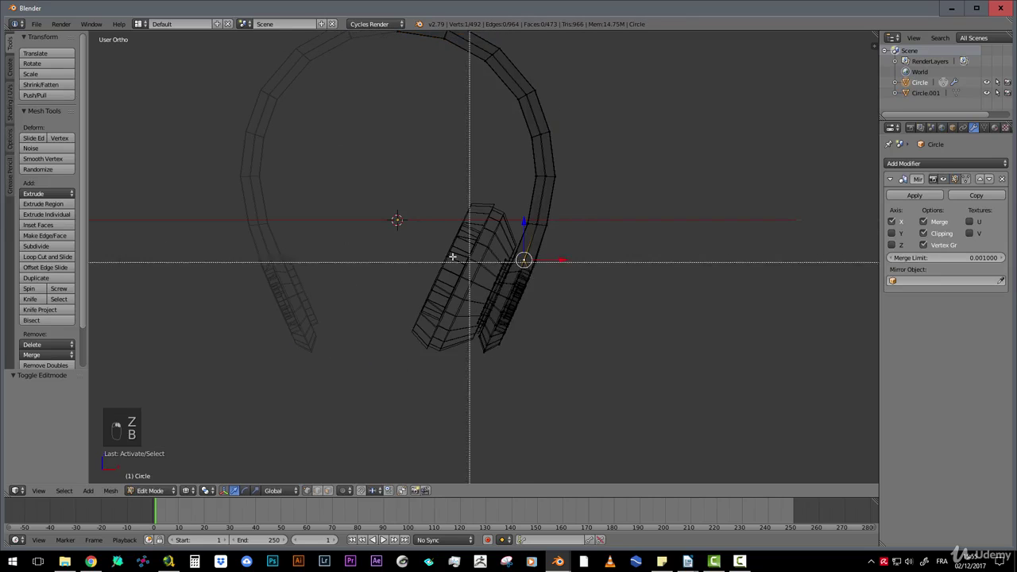
{"action": "left_click_drag", "start_coordinate": [485, 268], "coordinate": [552, 350]}
{"action": "middle_click_drag", "start_coordinate": [552, 350], "coordinate": [538, 316]}
{"action": "key", "text": "KP_1"}
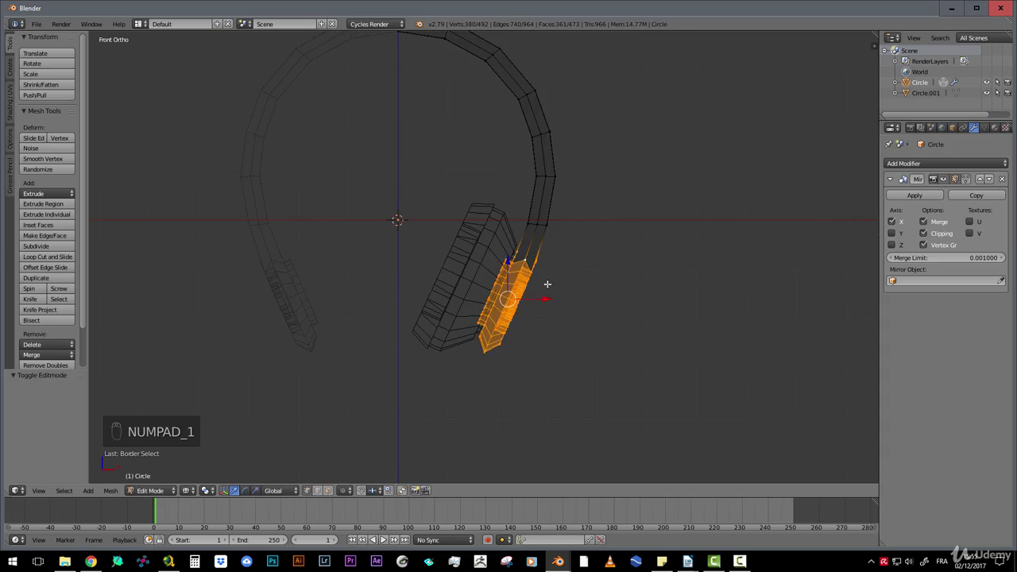
Enable proportional editing and move the selected headband end about 0.903 in X and -0.873 in Z with a large influence radius
{"action": "left_click", "coordinate": [347, 494]}
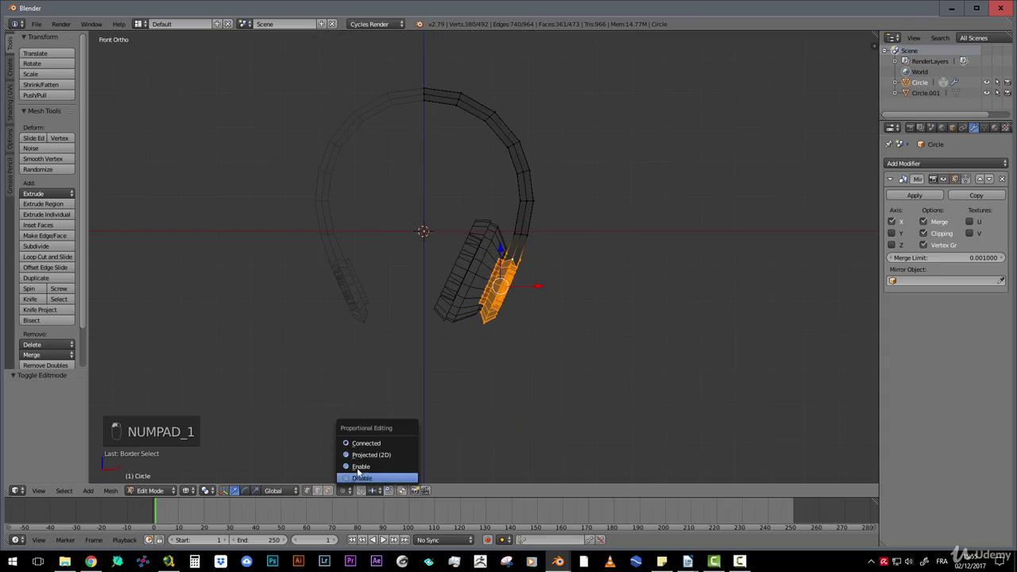
{"action": "left_click", "coordinate": [355, 474]}
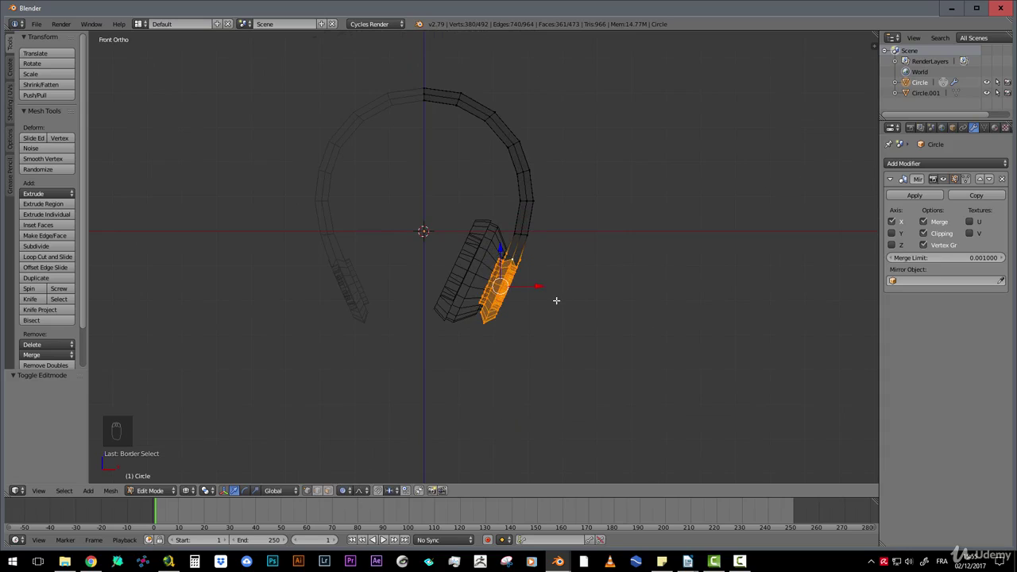
{"action": "key", "text": "g"}
{"action": "scroll", "coordinate": [557, 307], "scroll_direction": "down", "scroll_amount": 8}
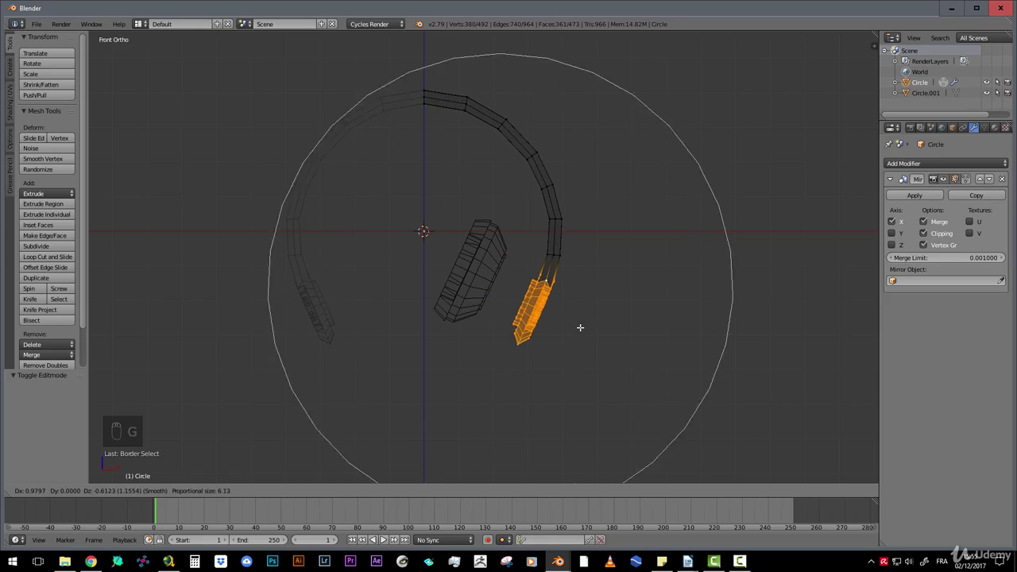
{"action": "scroll", "coordinate": [579, 328], "scroll_direction": "down", "scroll_amount": 3}
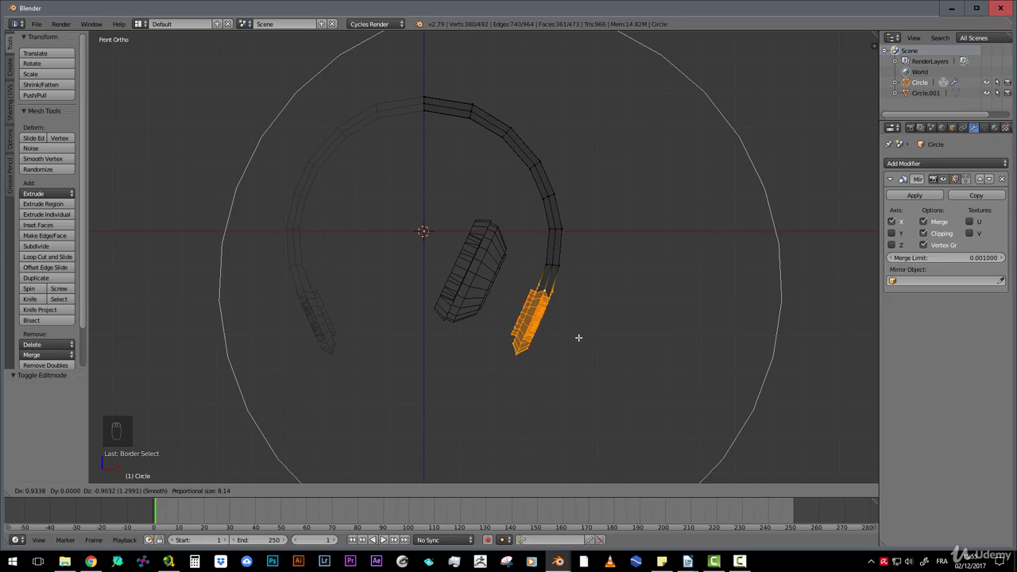
{"action": "left_click", "coordinate": [549, 346]}
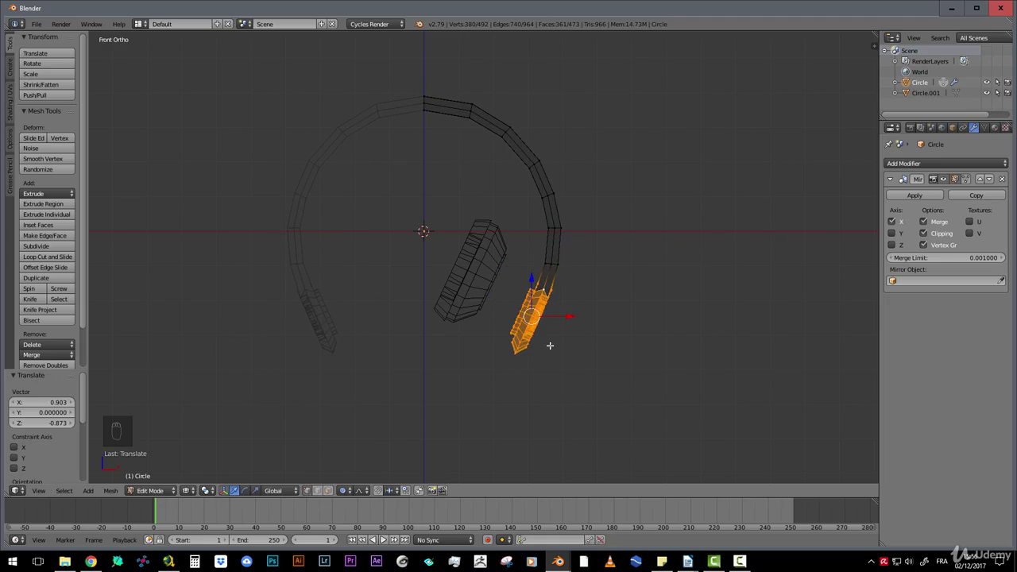
Rotate the headband end about 1.65° and move it about -0.3 in X with proportional size 3.80, ending in Object Mode
{"action": "key", "text": "r"}
{"action": "scroll", "coordinate": [543, 391], "scroll_direction": "up", "scroll_amount": 8}
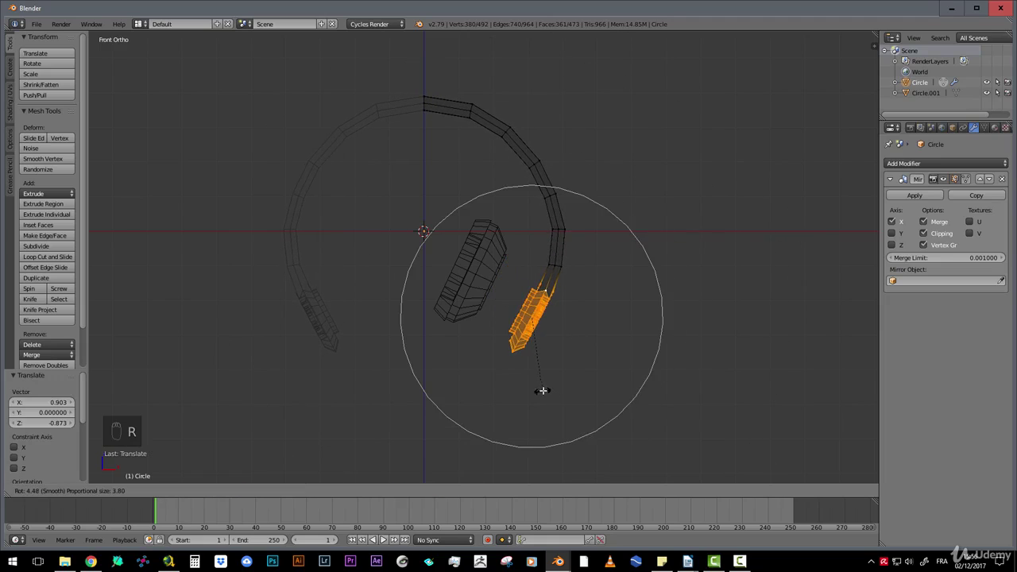
{"action": "left_click", "coordinate": [545, 390]}
{"action": "key", "text": "g"}
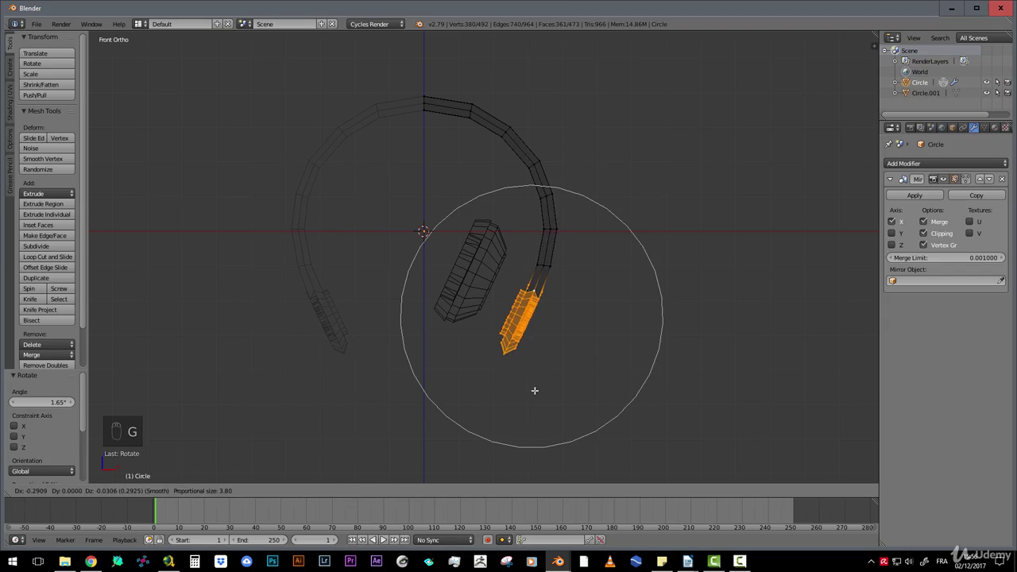
{"action": "left_click", "coordinate": [533, 390]}
{"action": "key", "text": "Tab"}
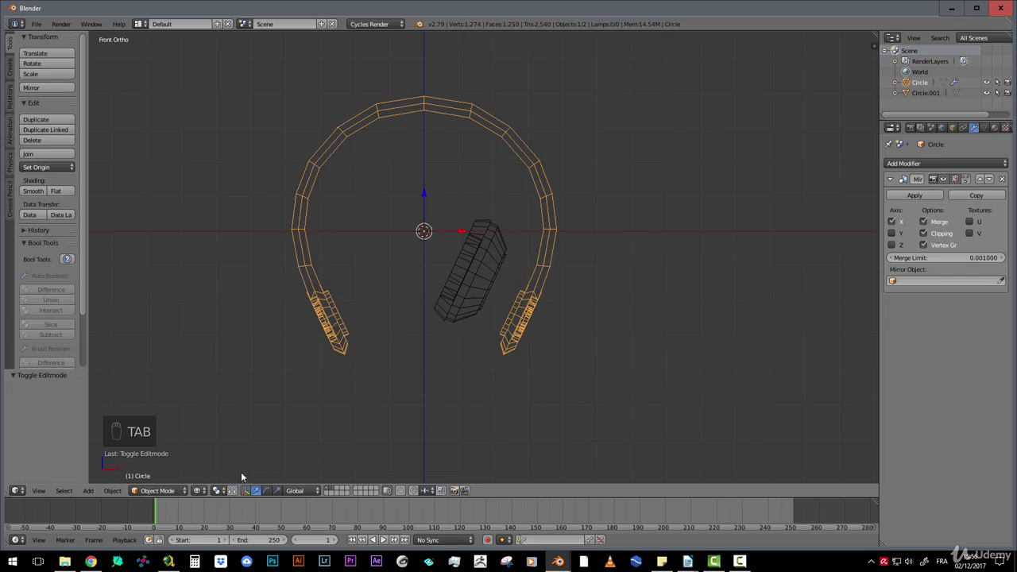
Return to solid shading and move the whole ear cushion mesh about 0.551 in X and -0.919 in Z against the headband end
{"action": "left_click", "coordinate": [182, 493]}
{"action": "left_click", "coordinate": [177, 478]}
{"action": "key", "text": "z"}
{"action": "right_click", "coordinate": [441, 312]}
{"action": "key", "text": "Tab"}
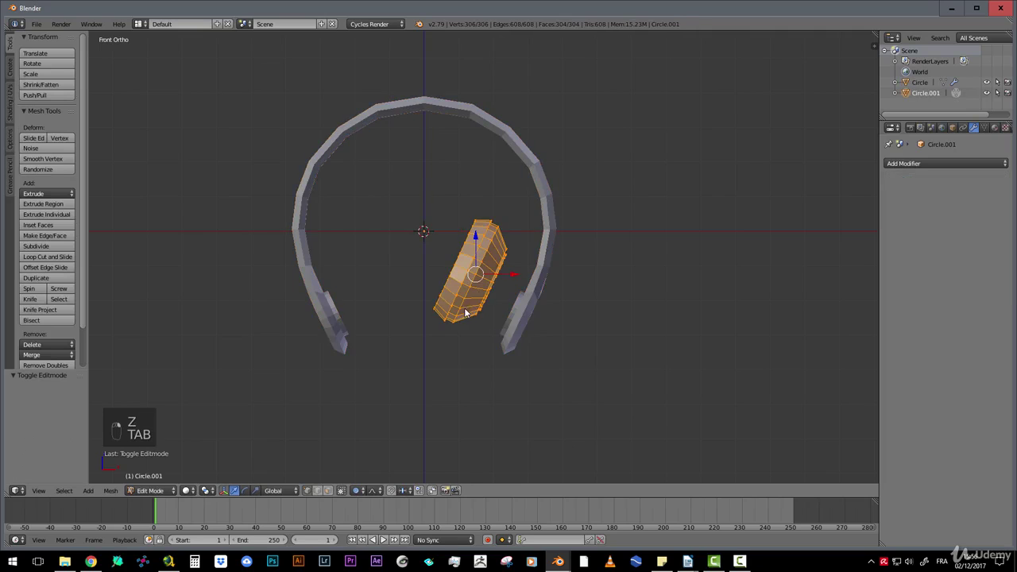
{"action": "key", "text": "g"}
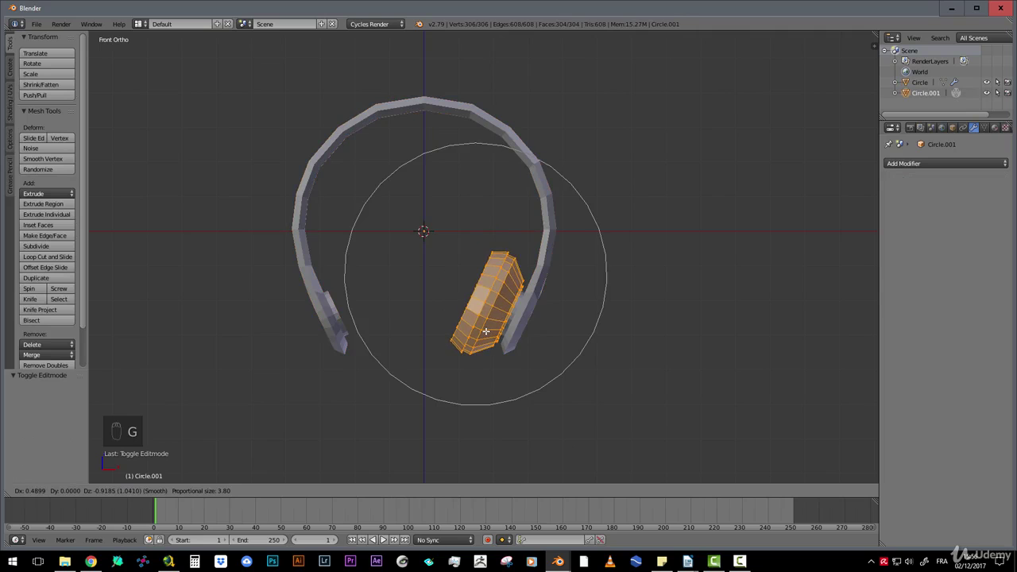
{"action": "left_click", "coordinate": [487, 331]}
Scale the ear cushion mesh to about 1.078, then shift it about -0.013 in X and 0.013 in Z in front view
{"action": "middle_click_drag", "start_coordinate": [447, 334], "coordinate": [375, 359]}
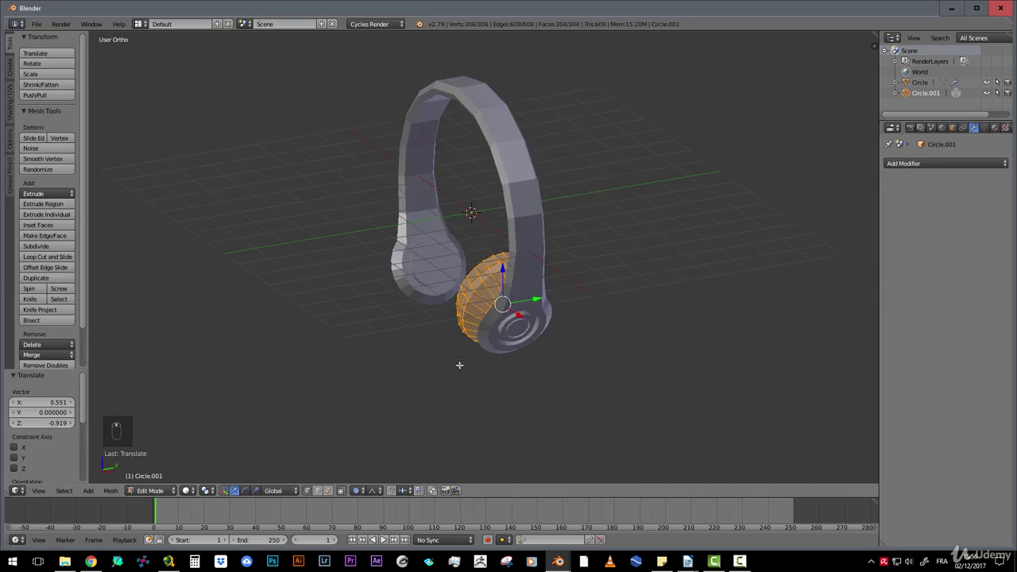
{"action": "scroll", "coordinate": [459, 363], "scroll_direction": "up", "scroll_amount": 5}
{"action": "middle_click_drag", "start_coordinate": [494, 343], "coordinate": [588, 350]}
{"action": "scroll", "coordinate": [617, 386], "scroll_direction": "down", "scroll_amount": 3}
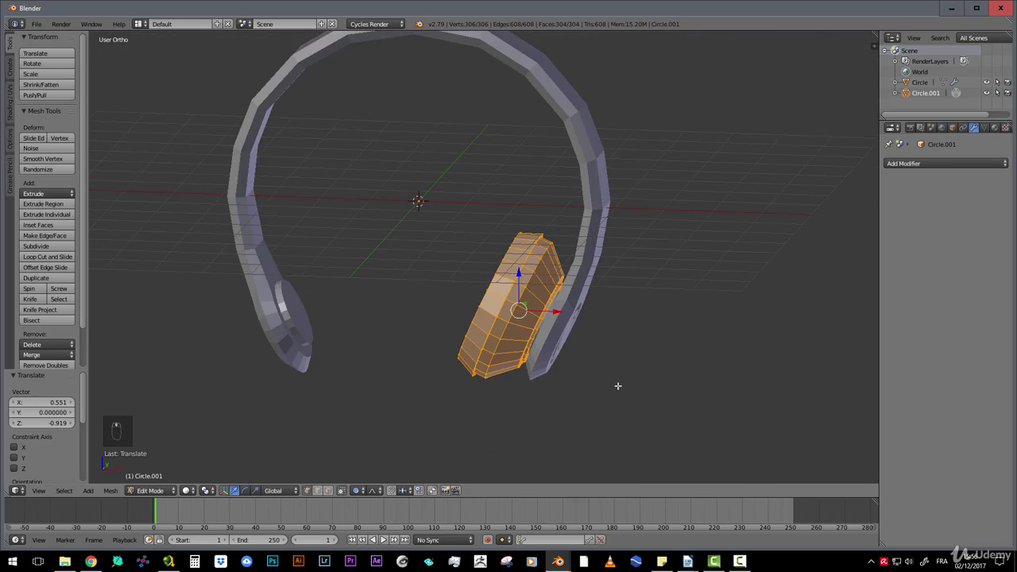
{"action": "key", "text": "s"}
{"action": "left_click", "coordinate": [634, 392]}
{"action": "middle_click_drag", "start_coordinate": [635, 393], "coordinate": [587, 353]}
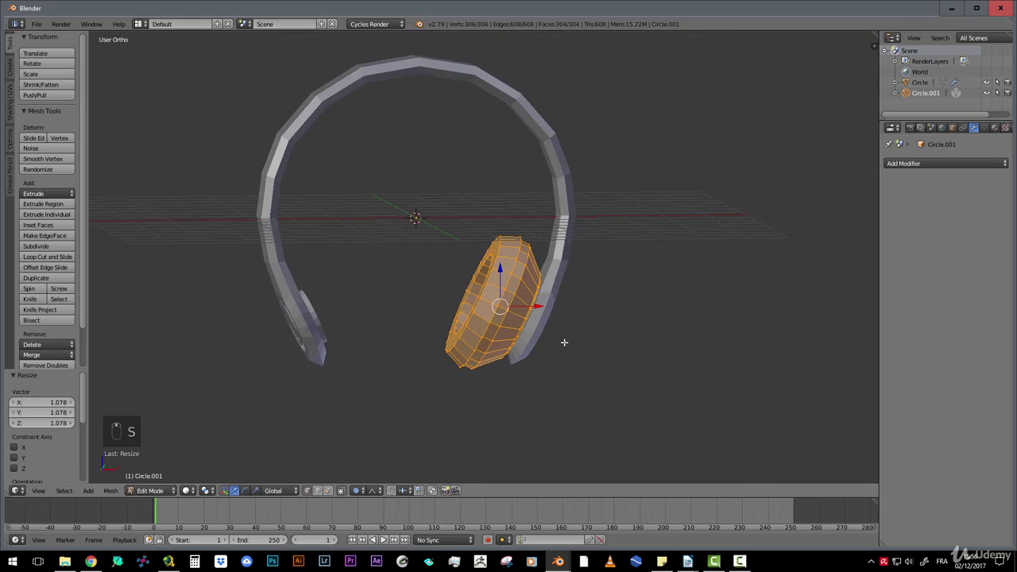
{"action": "key", "text": "KP_1"}
{"action": "key", "text": "g"}
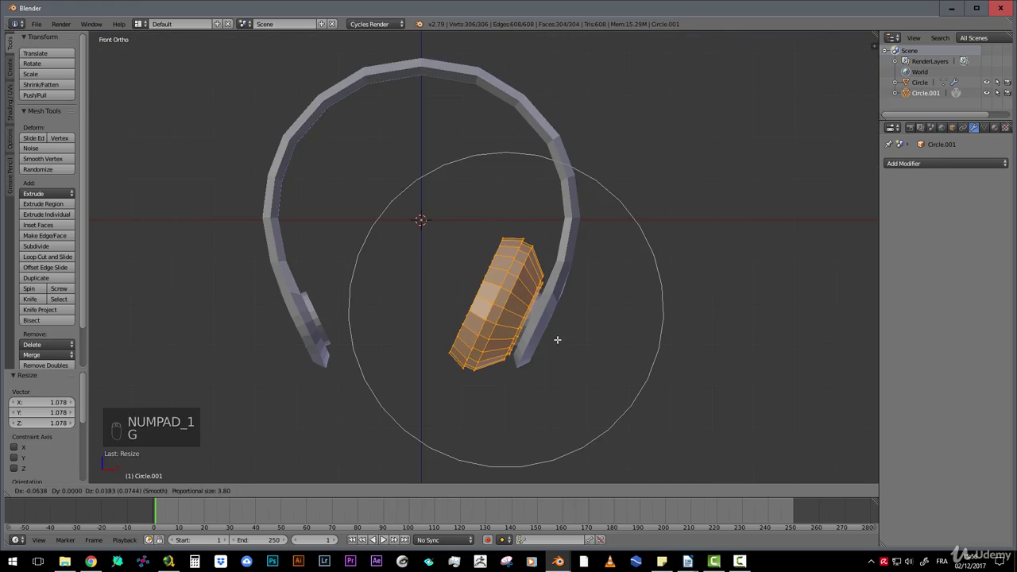
{"action": "left_click", "coordinate": [559, 342]}
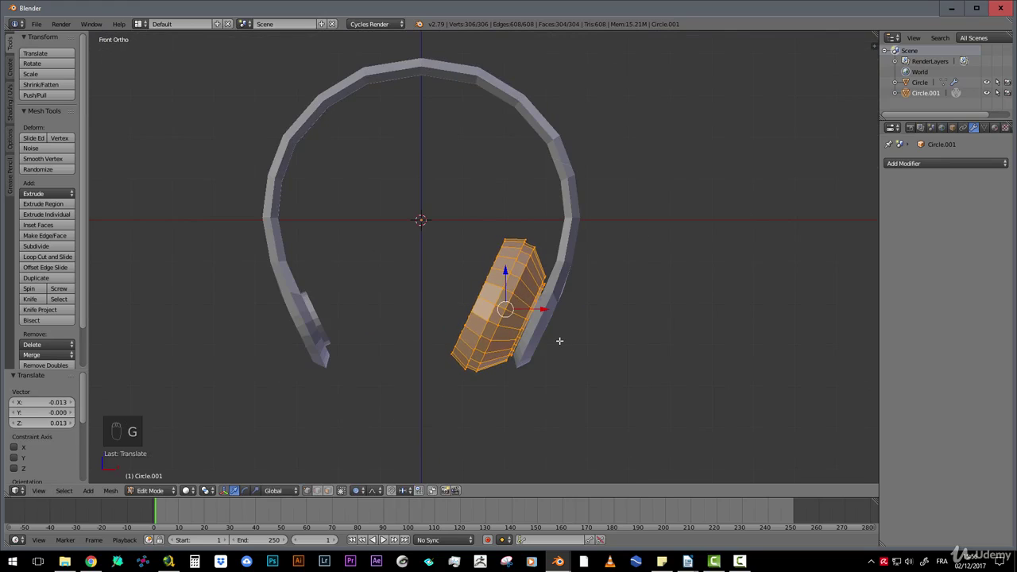
Examine how the ear cushion fits against the headband end, up close and in front view
{"action": "scroll", "coordinate": [406, 257], "scroll_direction": "down", "scroll_amount": 4}
{"action": "scroll", "coordinate": [446, 256], "scroll_direction": "up", "scroll_amount": 3}
{"action": "middle_click_drag", "start_coordinate": [446, 255], "coordinate": [445, 263]}
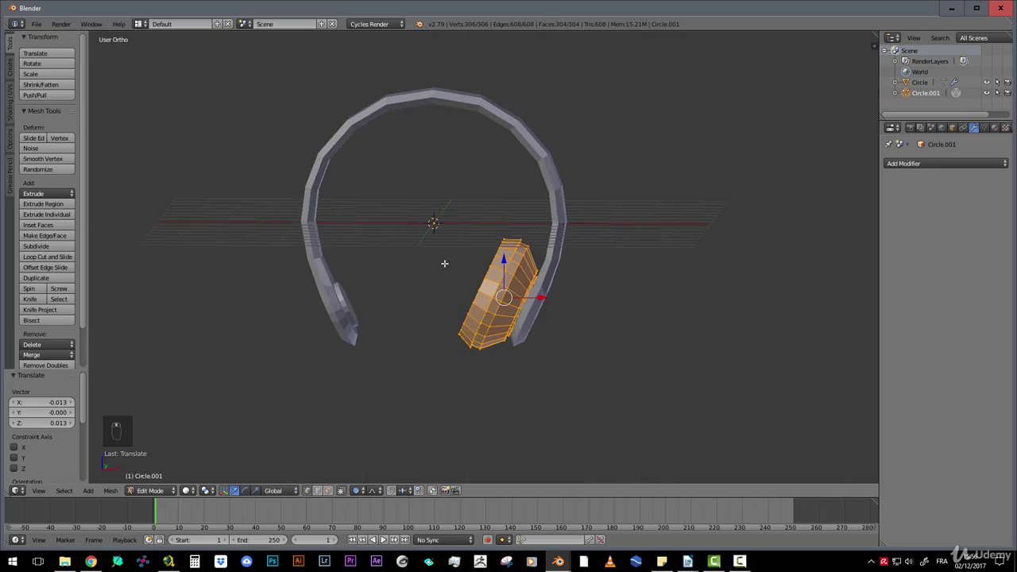
{"action": "scroll", "coordinate": [540, 348], "scroll_direction": "up", "scroll_amount": 4}
{"action": "middle_click_drag", "start_coordinate": [544, 350], "coordinate": [483, 182], "text": "shift"}
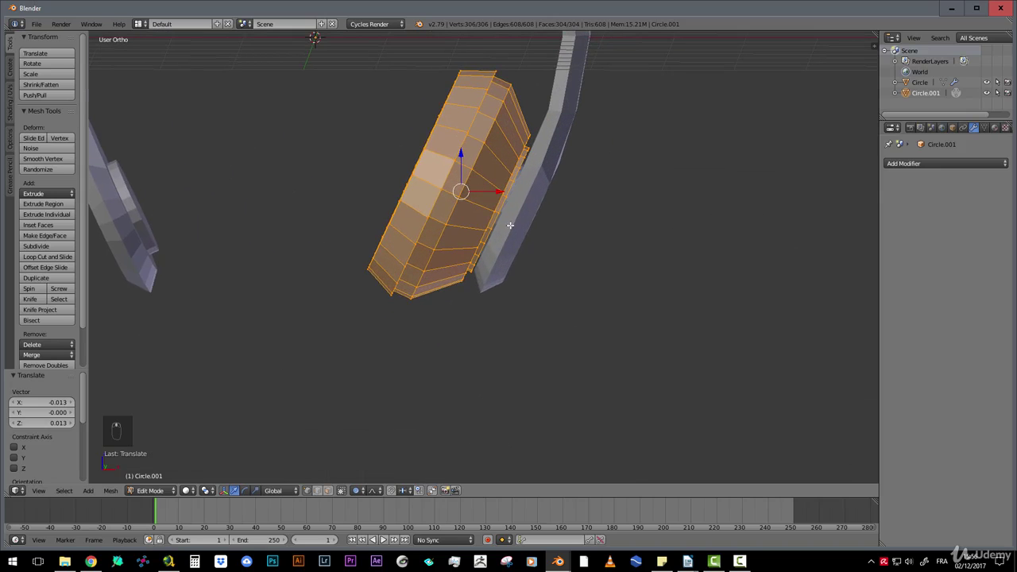
{"action": "key", "text": "KP_1"}
{"action": "scroll", "coordinate": [538, 275], "scroll_direction": "up", "scroll_amount": 4}
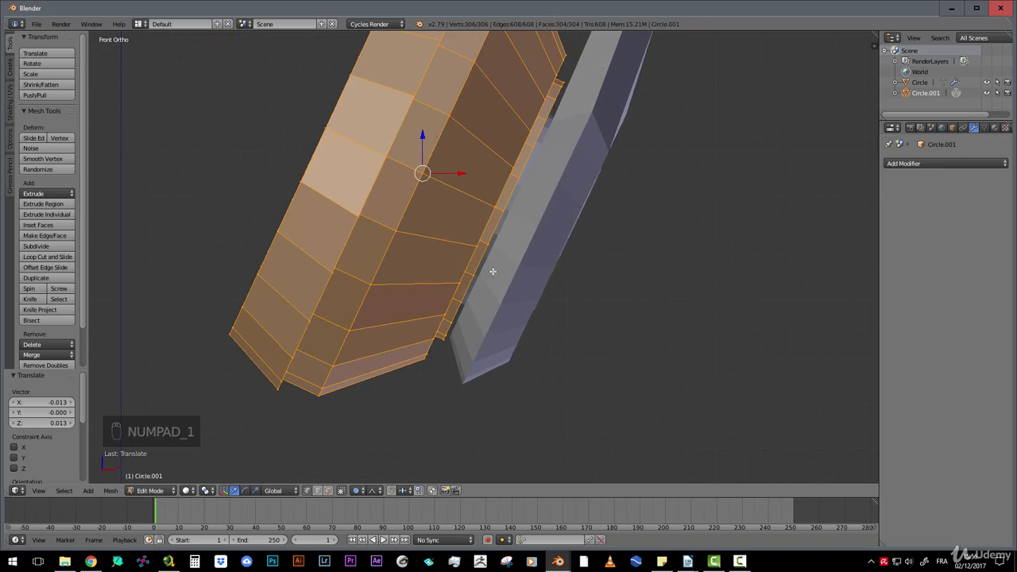
{"action": "scroll", "coordinate": [477, 298], "scroll_direction": "down", "scroll_amount": 7}
{"action": "scroll", "coordinate": [482, 288], "scroll_direction": "down", "scroll_amount": 2}
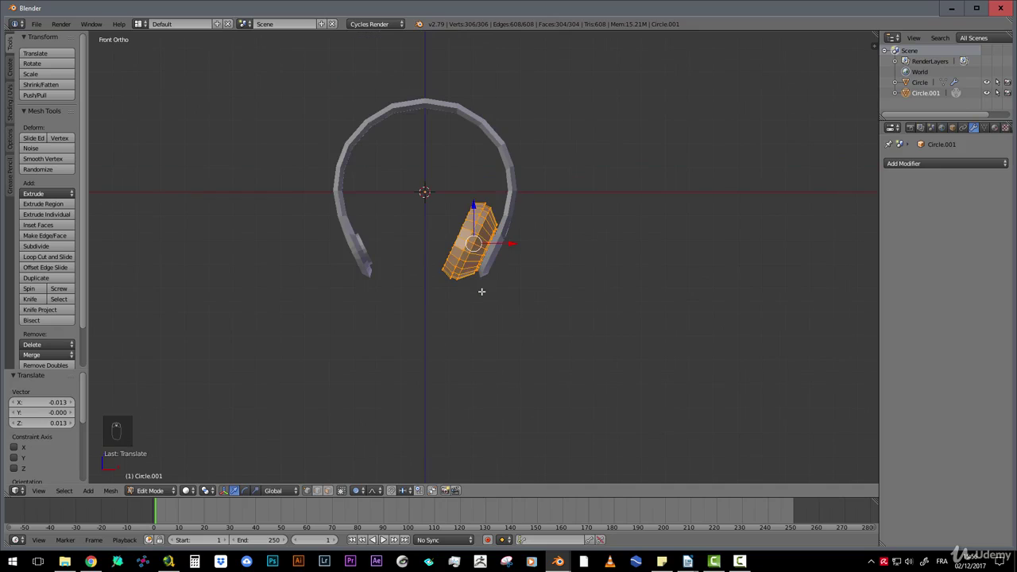
{"action": "scroll", "coordinate": [480, 288], "scroll_direction": "up", "scroll_amount": 3}
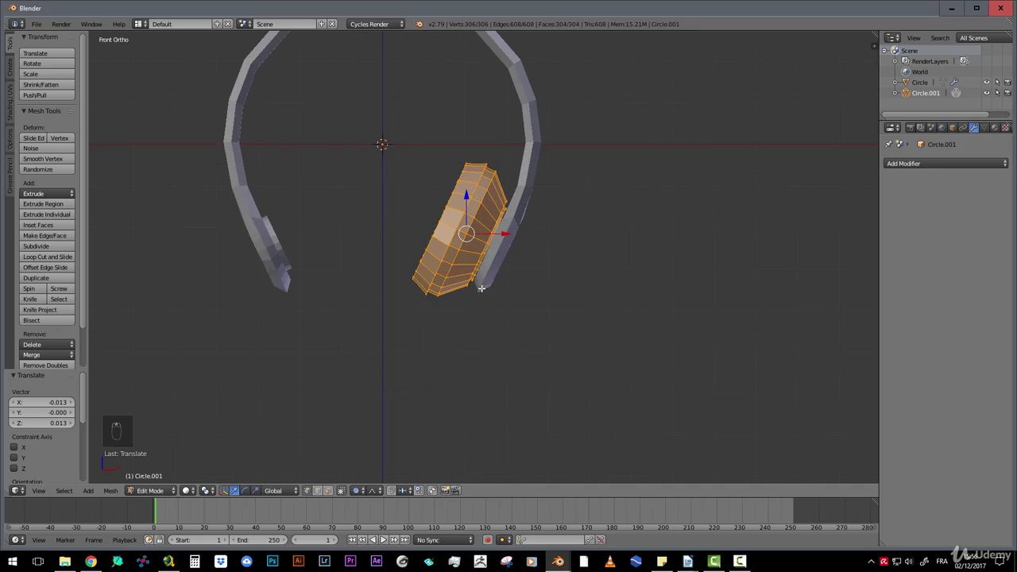
Add a Mirror modifier to the ear cushion across X and leave Edit Mode
{"action": "left_click", "coordinate": [916, 163]}
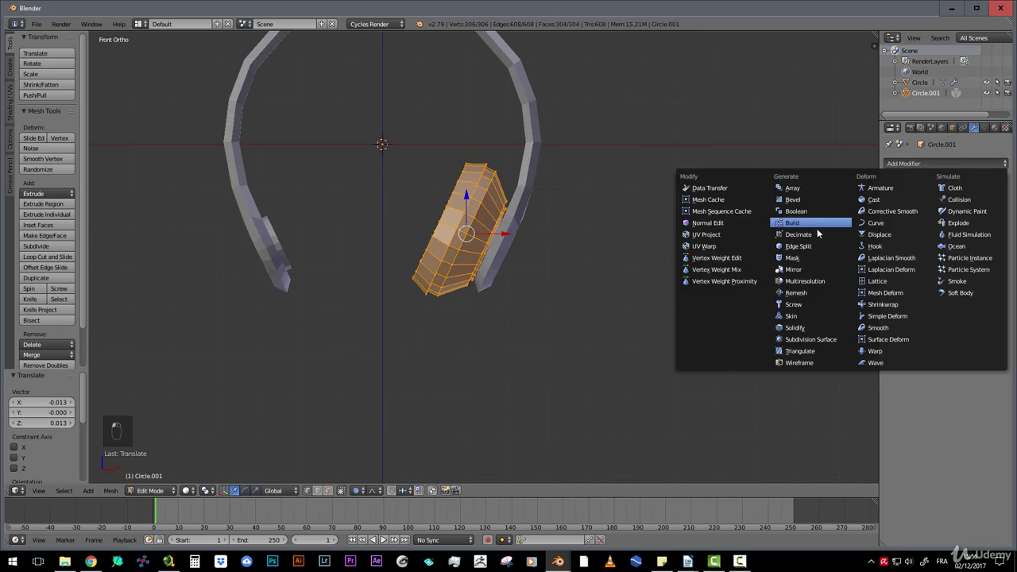
{"action": "left_click", "coordinate": [794, 269]}
{"action": "scroll", "coordinate": [361, 218], "scroll_direction": "down", "scroll_amount": 3}
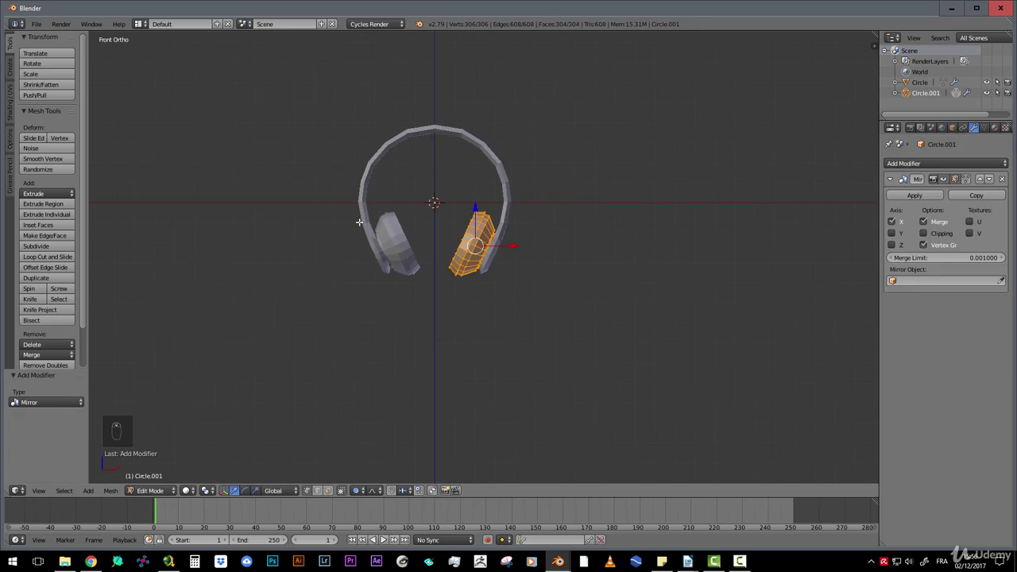
{"action": "key", "text": "Tab"}
{"action": "middle_click_drag", "start_coordinate": [418, 206], "coordinate": [465, 200]}
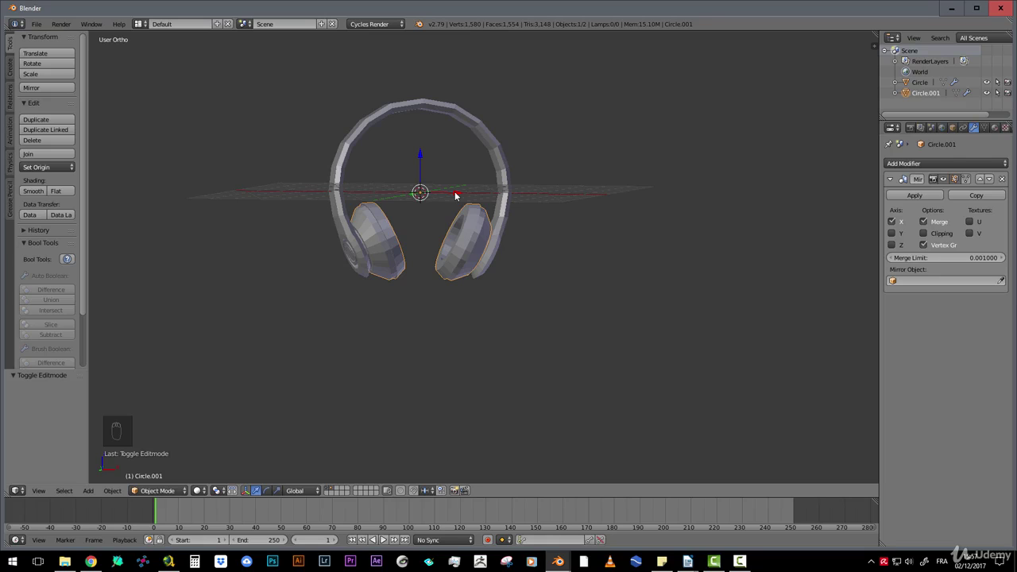
Add a Subdivision Surface modifier to the headband with 2 view subdivisions
{"action": "scroll", "coordinate": [517, 212], "scroll_direction": "up", "scroll_amount": 3}
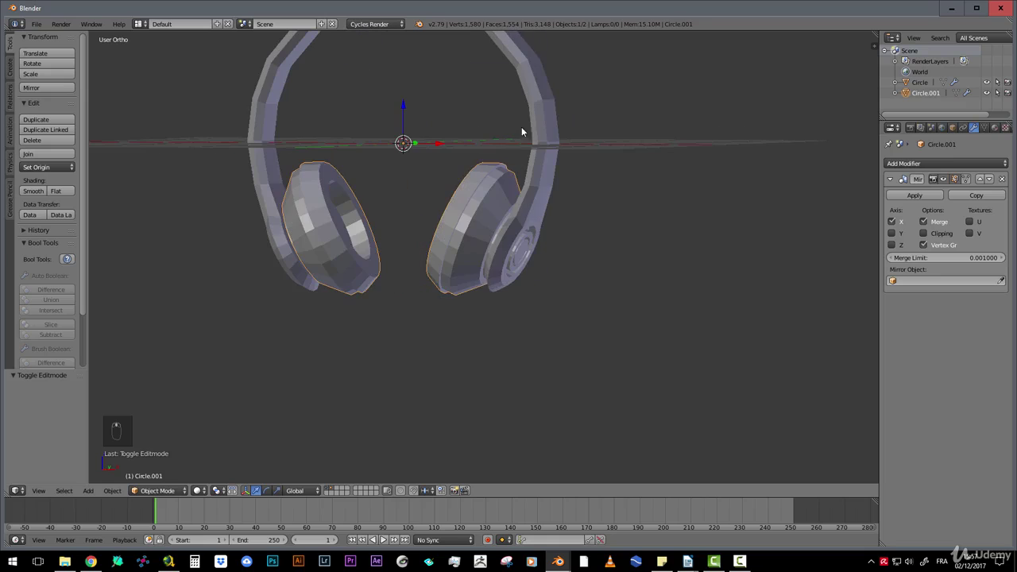
{"action": "right_click", "coordinate": [556, 170]}
{"action": "left_click", "coordinate": [926, 163]}
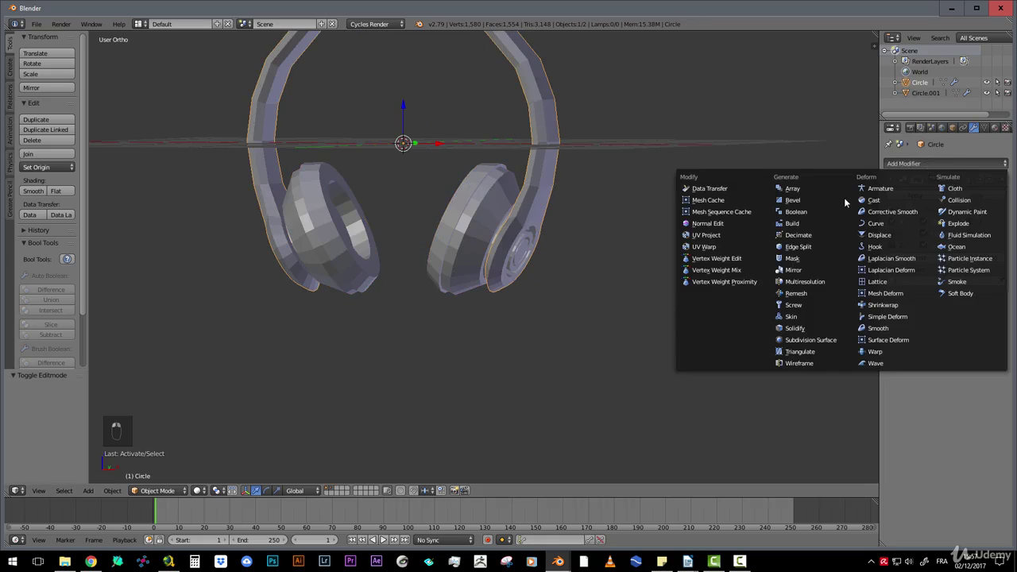
{"action": "left_click", "coordinate": [819, 341]}
{"action": "middle_click_drag", "start_coordinate": [727, 300], "coordinate": [612, 253]}
{"action": "left_click", "coordinate": [940, 358]}
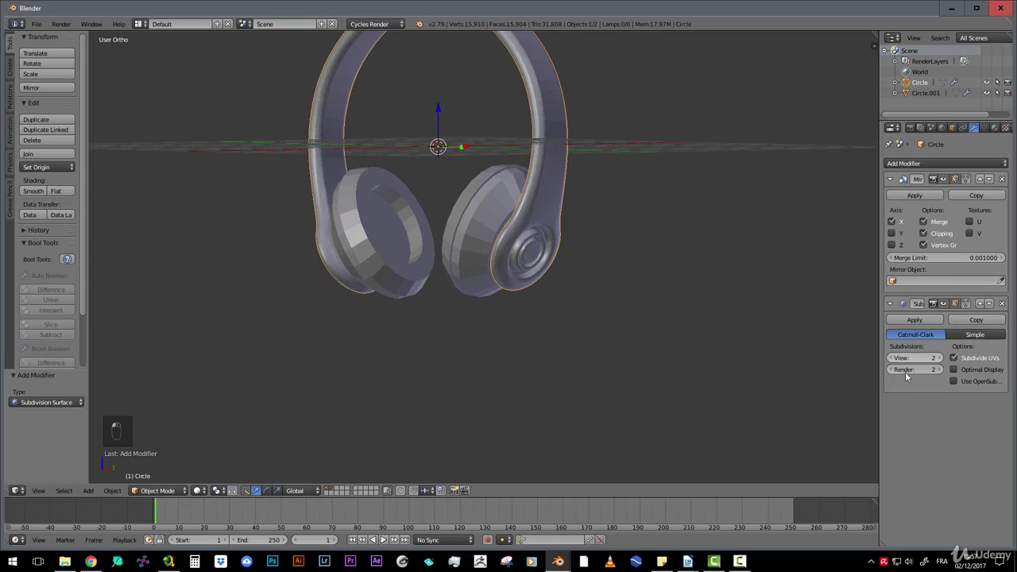
Examine the smoothed headband and both ear cushions from several angles
{"action": "middle_click_drag", "start_coordinate": [567, 334], "coordinate": [549, 231]}
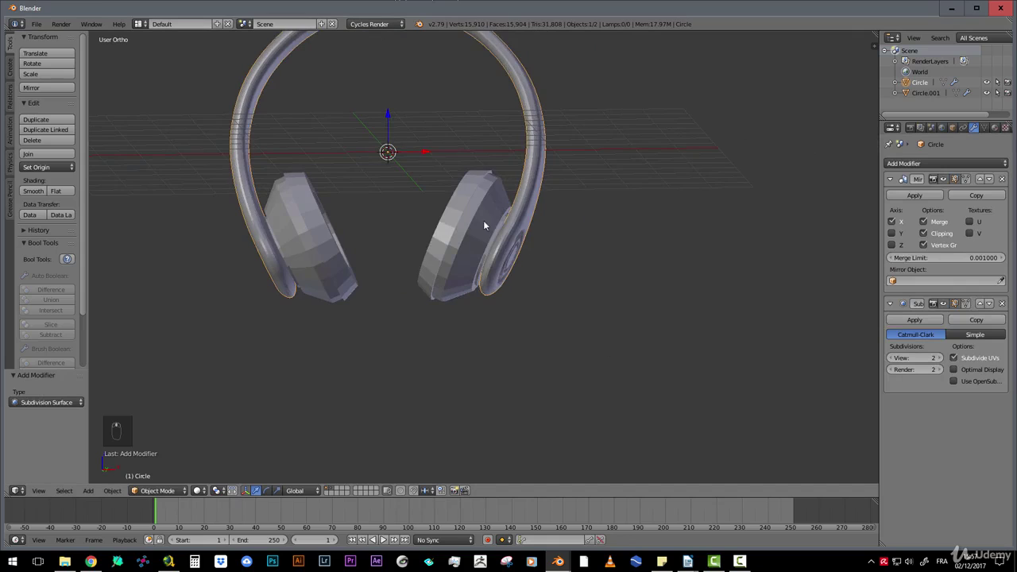
{"action": "middle_click_drag", "start_coordinate": [483, 220], "coordinate": [444, 262]}
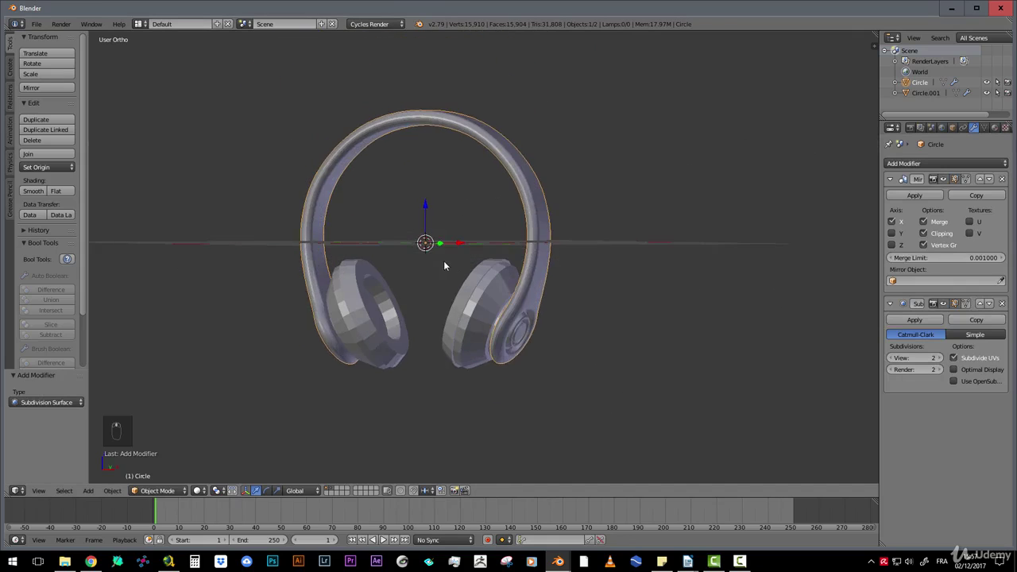
{"action": "scroll", "coordinate": [556, 282], "scroll_direction": "up", "scroll_amount": 2}
{"action": "middle_click_drag", "start_coordinate": [558, 282], "coordinate": [477, 280]}
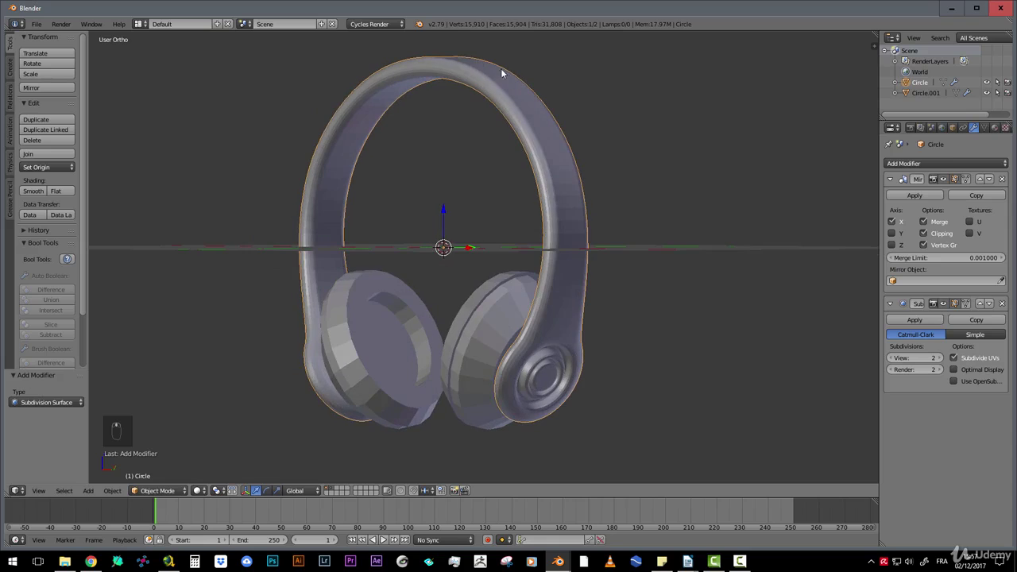
{"action": "middle_click_drag", "start_coordinate": [515, 402], "coordinate": [540, 373]}
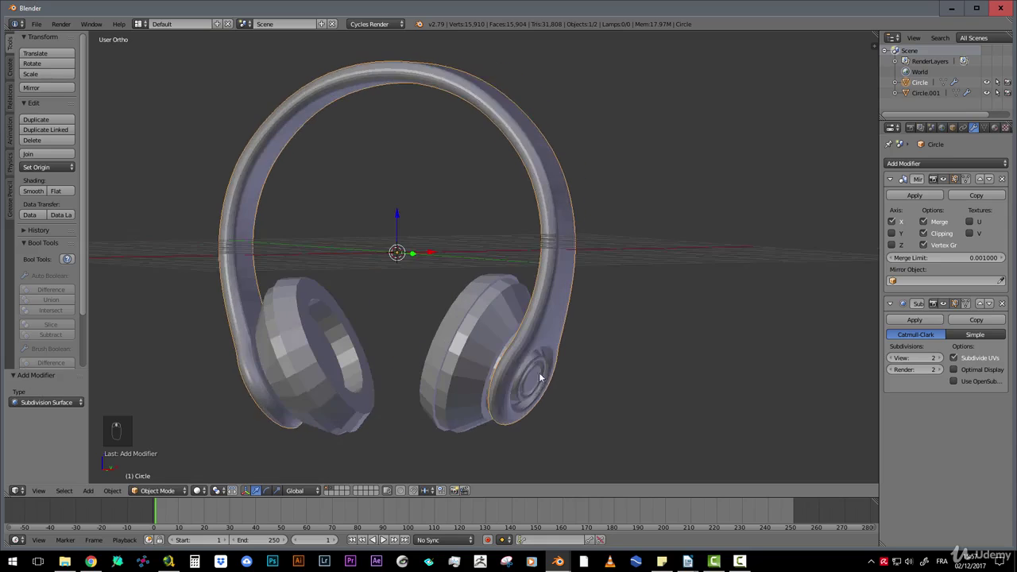
{"action": "scroll", "coordinate": [540, 372], "scroll_direction": "up", "scroll_amount": 2}
{"action": "middle_click_drag", "start_coordinate": [572, 260], "coordinate": [551, 185], "text": "shift"}
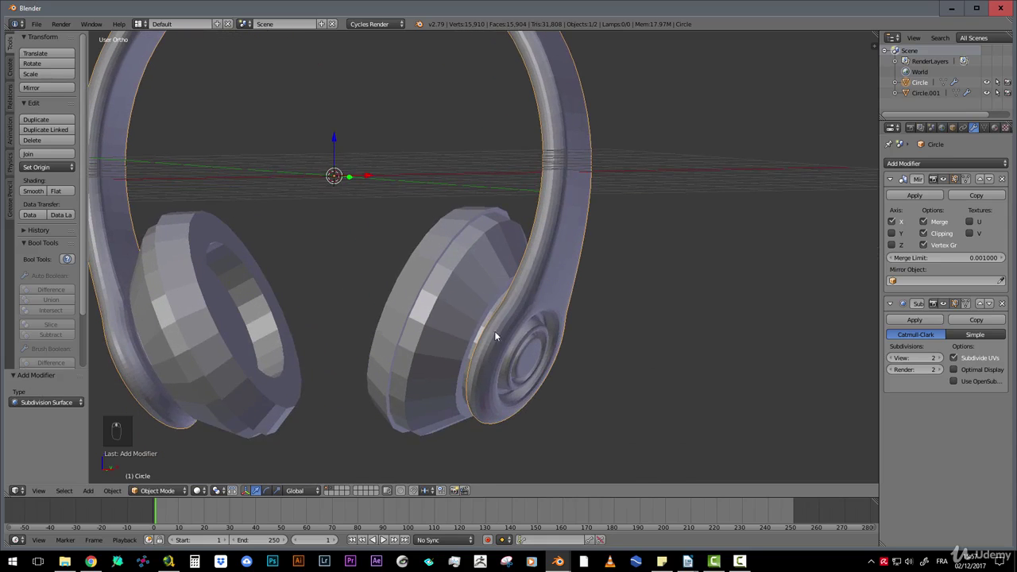
Enter Edit Mode on the headband and select the lengthwise edge loops bordering its outer face
{"action": "scroll", "coordinate": [548, 157], "scroll_direction": "down", "scroll_amount": 2}
{"action": "middle_click_drag", "start_coordinate": [546, 162], "coordinate": [549, 220], "text": "shift"}
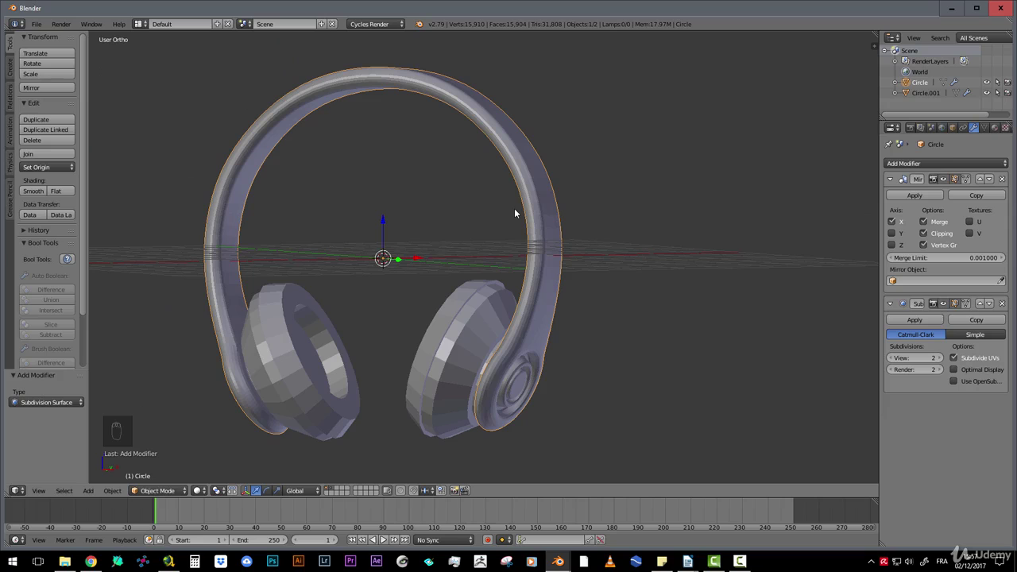
{"action": "key", "text": "Tab"}
{"action": "scroll", "coordinate": [551, 238], "scroll_direction": "up", "scroll_amount": 4}
{"action": "middle_click_drag", "start_coordinate": [566, 185], "coordinate": [531, 200], "text": "shift"}
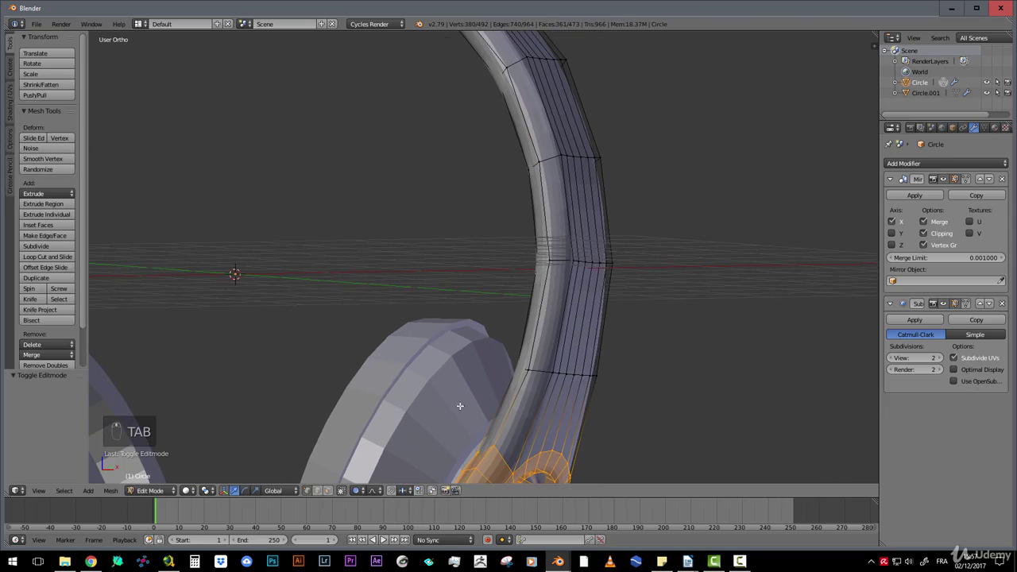
{"action": "scroll", "coordinate": [552, 290], "scroll_direction": "down", "scroll_amount": 6}
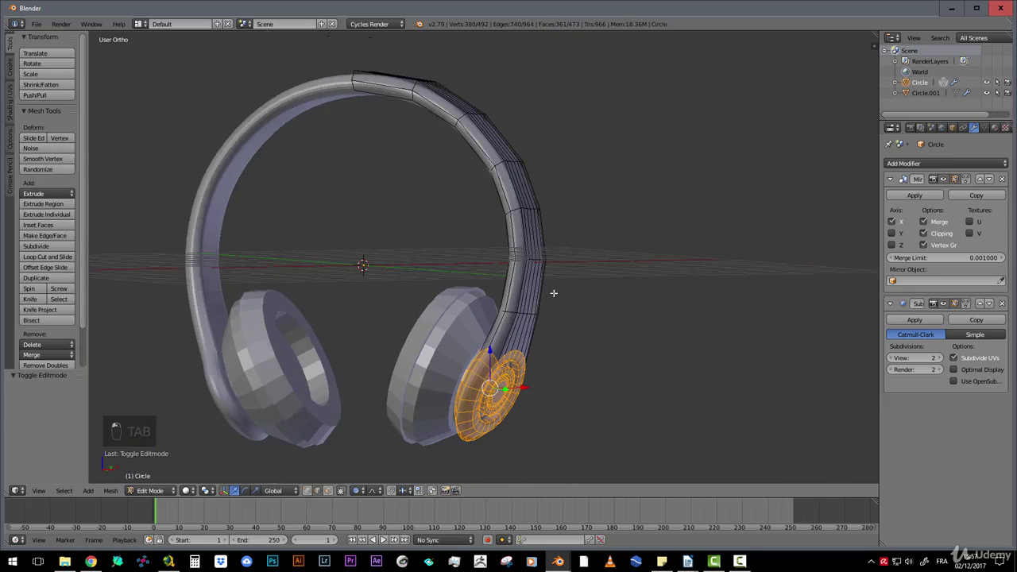
{"action": "scroll", "coordinate": [540, 290], "scroll_direction": "up", "scroll_amount": 4}
{"action": "right_click", "coordinate": [529, 161], "text": "alt"}
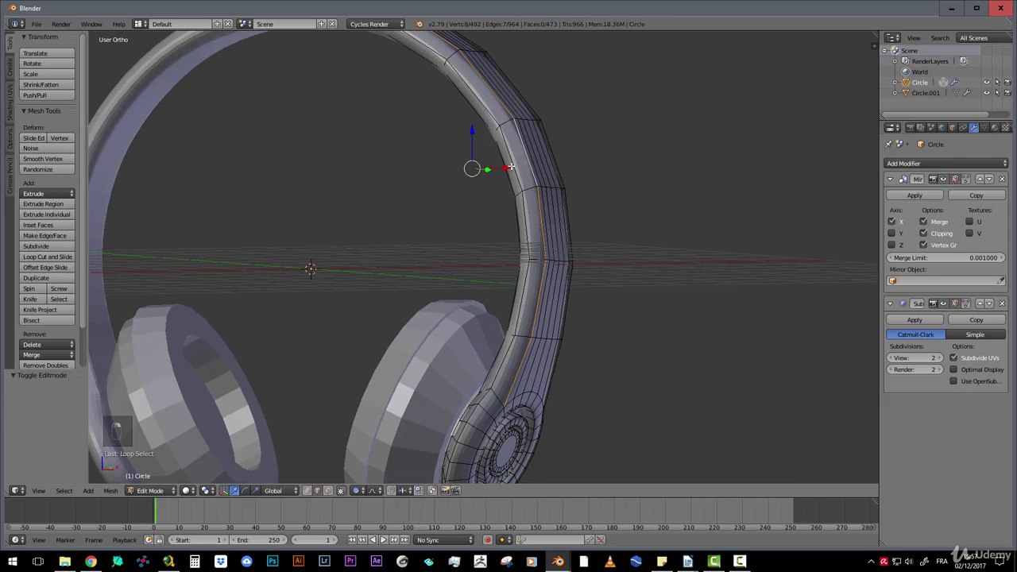
{"action": "right_click", "coordinate": [513, 184], "text": "alt+shift"}
{"action": "right_click", "coordinate": [509, 171], "text": "alt+shift"}
{"action": "scroll", "coordinate": [512, 271], "scroll_direction": "down", "scroll_amount": 3}
{"action": "middle_click_drag", "start_coordinate": [495, 370], "coordinate": [569, 256], "text": "shift"}
{"action": "scroll", "coordinate": [479, 289], "scroll_direction": "up", "scroll_amount": 5}
{"action": "right_click", "coordinate": [472, 288], "text": "alt+shift"}
{"action": "right_click", "coordinate": [618, 224], "text": "alt+shift"}
Add the lengthwise edge loop on the headband's inner side, next to the ear cushion, to the selection
{"action": "scroll", "coordinate": [618, 227], "scroll_direction": "down", "scroll_amount": 5}
{"action": "middle_click_drag", "start_coordinate": [617, 229], "coordinate": [517, 306]}
{"action": "scroll", "coordinate": [556, 288], "scroll_direction": "up", "scroll_amount": 3}
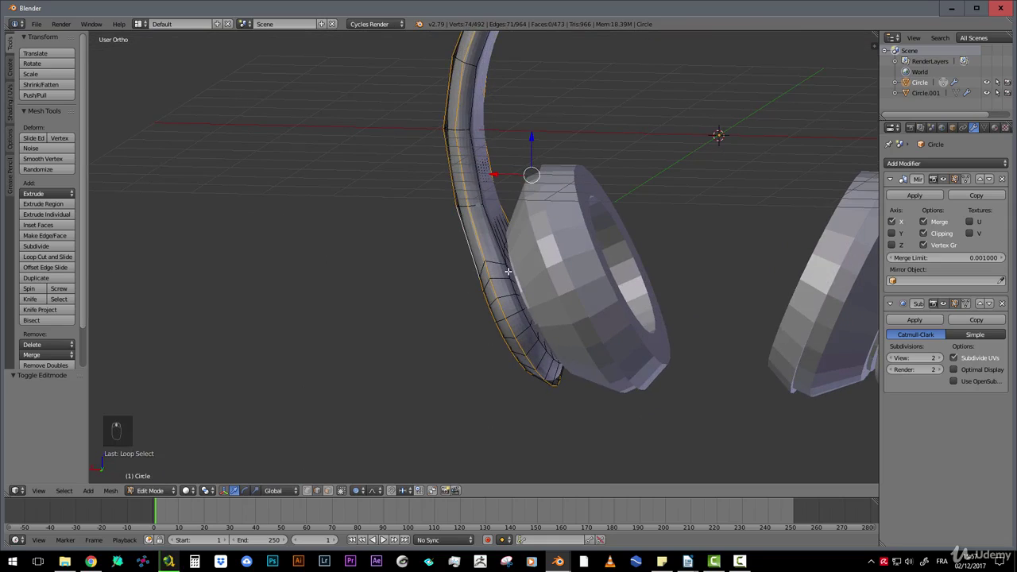
{"action": "right_click", "coordinate": [507, 272], "text": "alt+shift"}
{"action": "right_click", "coordinate": [492, 237], "text": "alt+shift"}
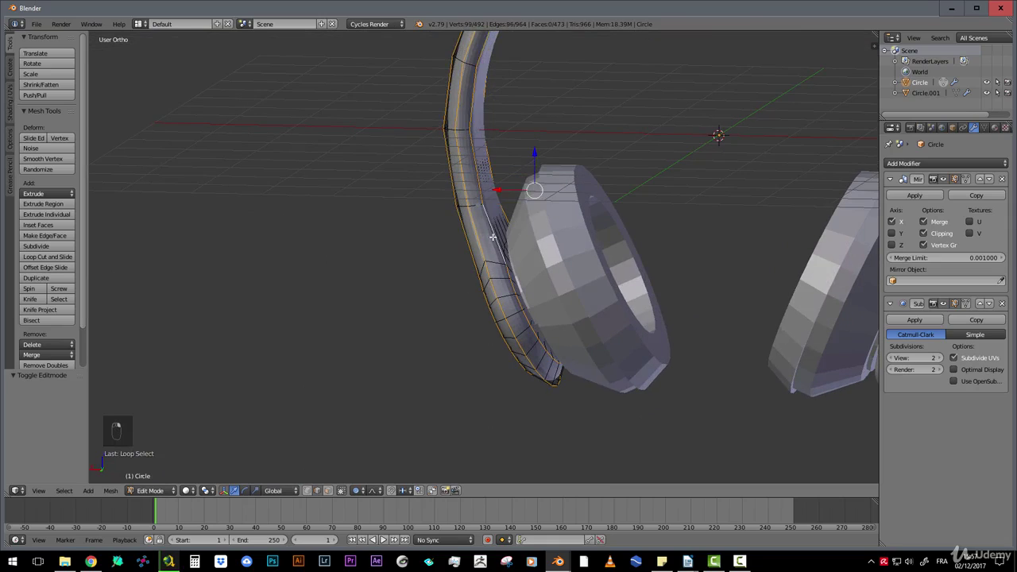
Examine the selected edge loops along the headband and its end from several angles and up close
{"action": "scroll", "coordinate": [502, 227], "scroll_direction": "down", "scroll_amount": 5}
{"action": "middle_click_drag", "start_coordinate": [542, 227], "coordinate": [579, 220]}
{"action": "scroll", "coordinate": [579, 220], "scroll_direction": "up", "scroll_amount": 6}
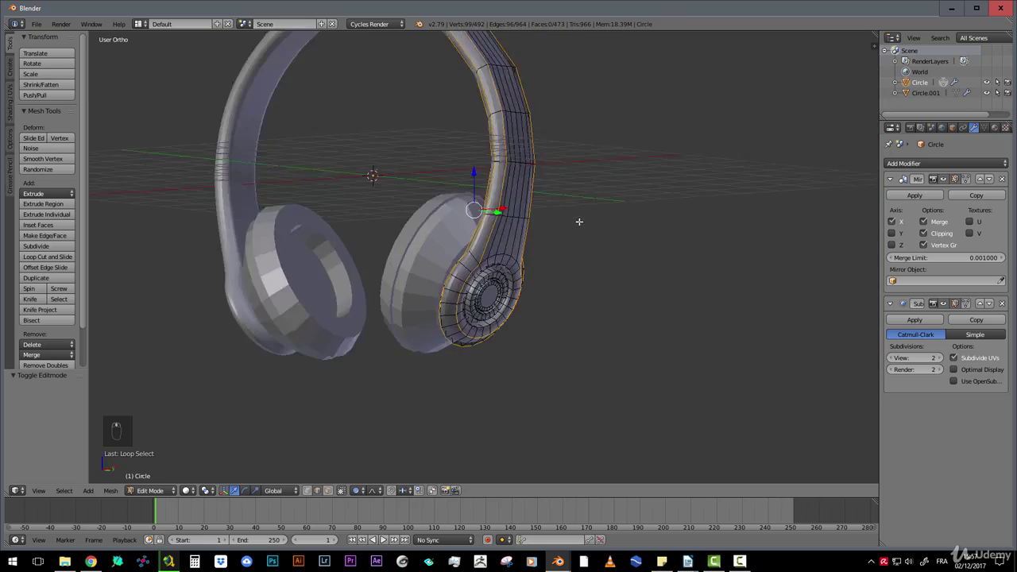
{"action": "middle_click_drag", "start_coordinate": [461, 213], "coordinate": [493, 246]}
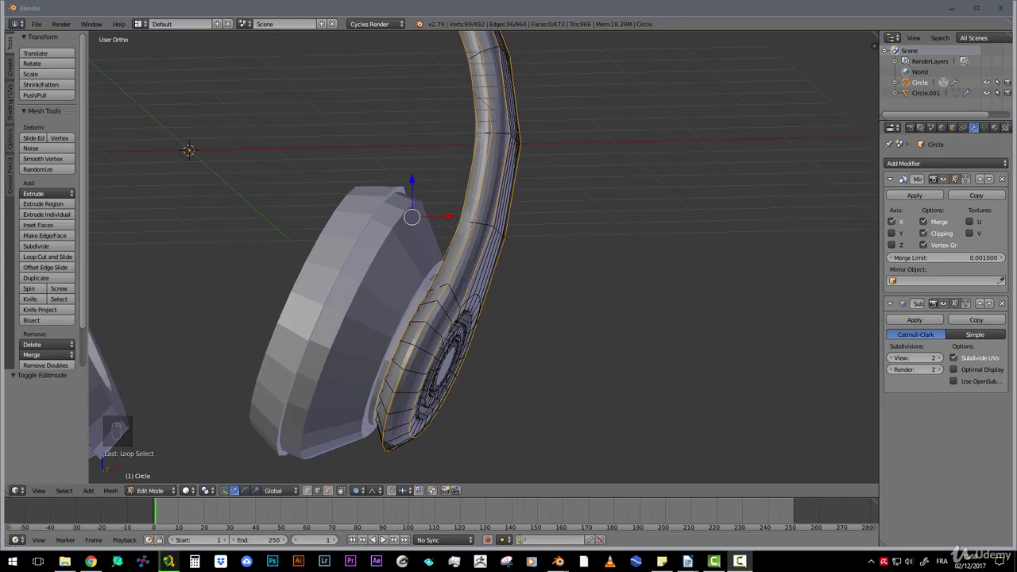
{"action": "middle_click_drag", "start_coordinate": [478, 231], "coordinate": [533, 162]}
{"action": "scroll", "coordinate": [497, 233], "scroll_direction": "up", "scroll_amount": 3}
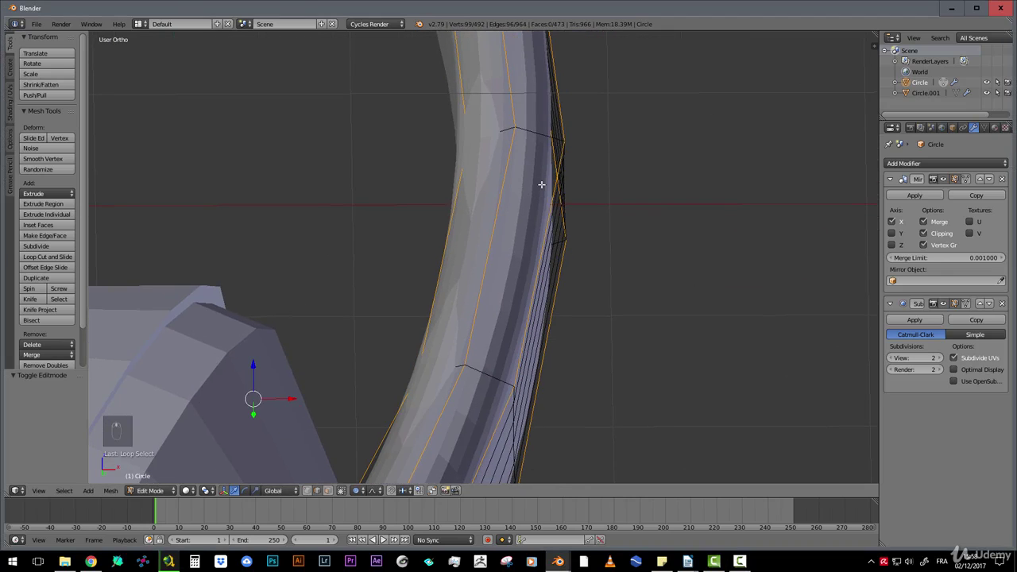
Bevel the selected edge loops along the headband's rims with one segment and an offset of about 0.003
{"action": "key", "text": "ctrl+b"}
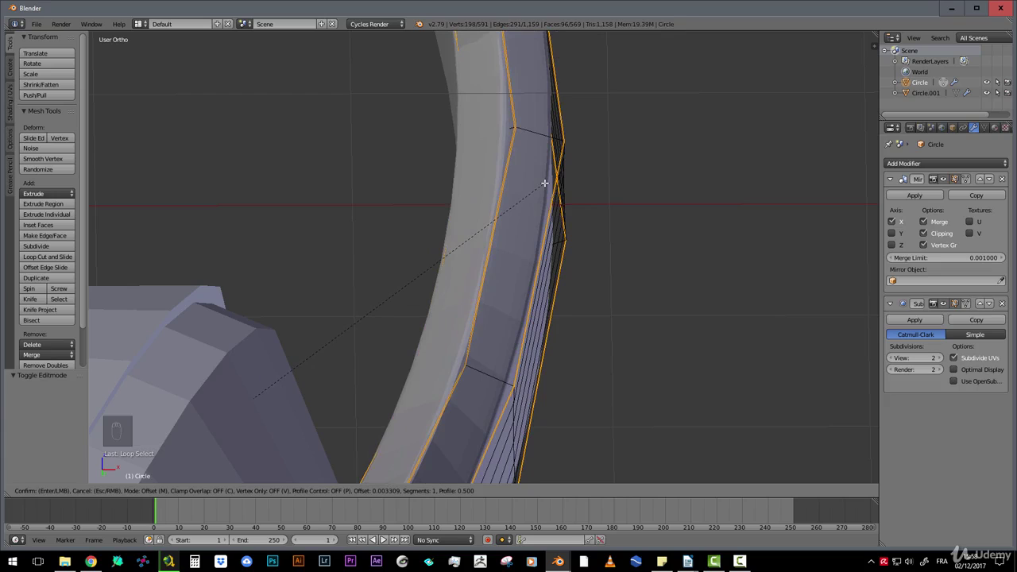
{"action": "left_click", "coordinate": [544, 183]}
{"action": "scroll", "coordinate": [545, 182], "scroll_direction": "down", "scroll_amount": 8}
{"action": "key", "text": "Tab"}
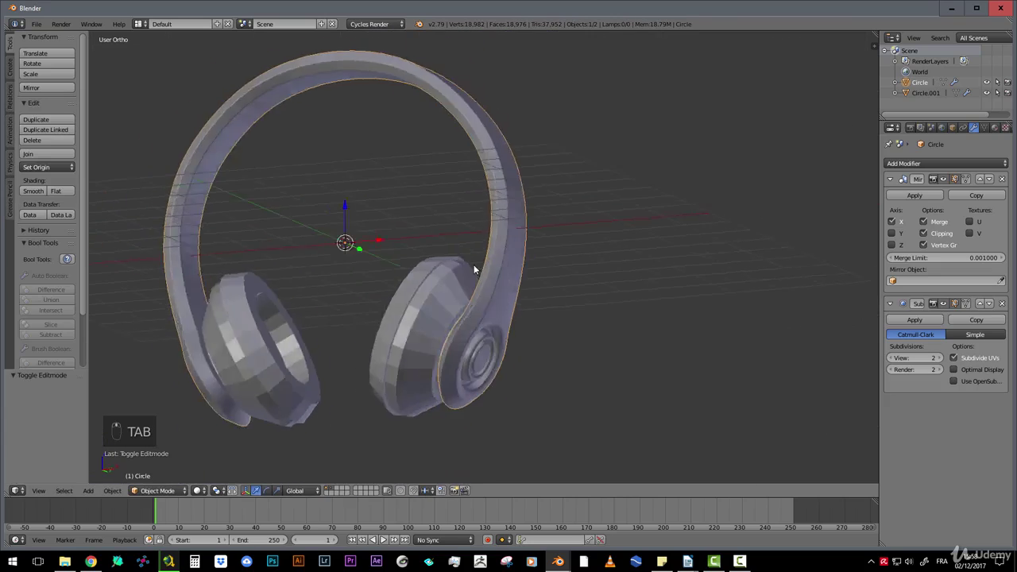
{"action": "middle_click_drag", "start_coordinate": [473, 268], "coordinate": [451, 251]}
{"action": "scroll", "coordinate": [554, 249], "scroll_direction": "down", "scroll_amount": 2}
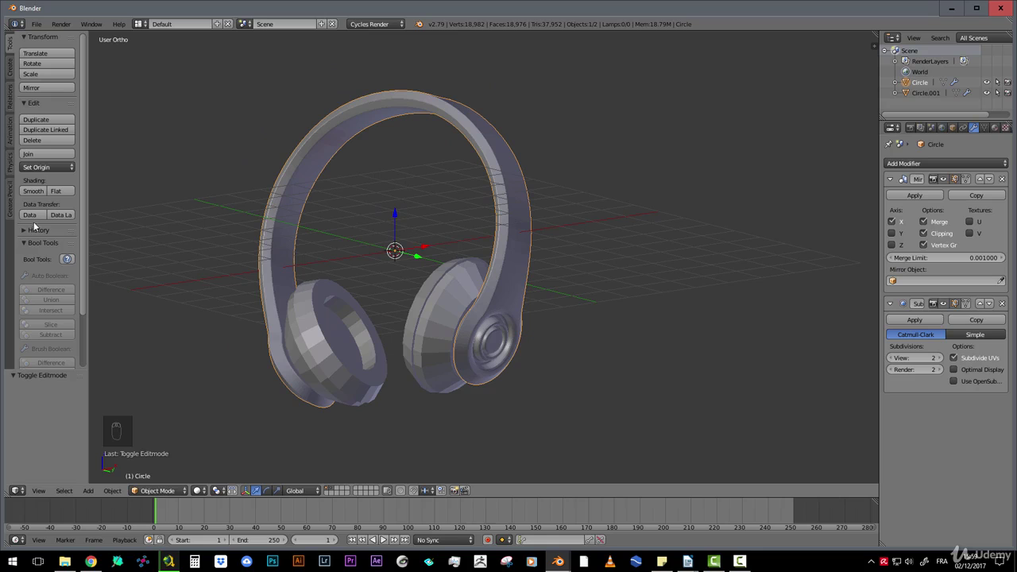
Apply smooth shading to the headband
{"action": "left_click", "coordinate": [35, 191]}
{"action": "mouse_move", "coordinate": [398, 294]}
{"action": "middle_mouse_down"}
{"action": "mouse_move", "coordinate": [445, 306]}
{"action": "mouse_move", "coordinate": [473, 345]}
{"action": "mouse_move", "coordinate": [425, 293]}
{"action": "mouse_move", "coordinate": [373, 291]}
{"action": "mouse_move", "coordinate": [391, 288]}
{"action": "middle_mouse_up"}
{"action": "scroll", "coordinate": [472, 345], "scroll_direction": "up", "scroll_amount": 4}
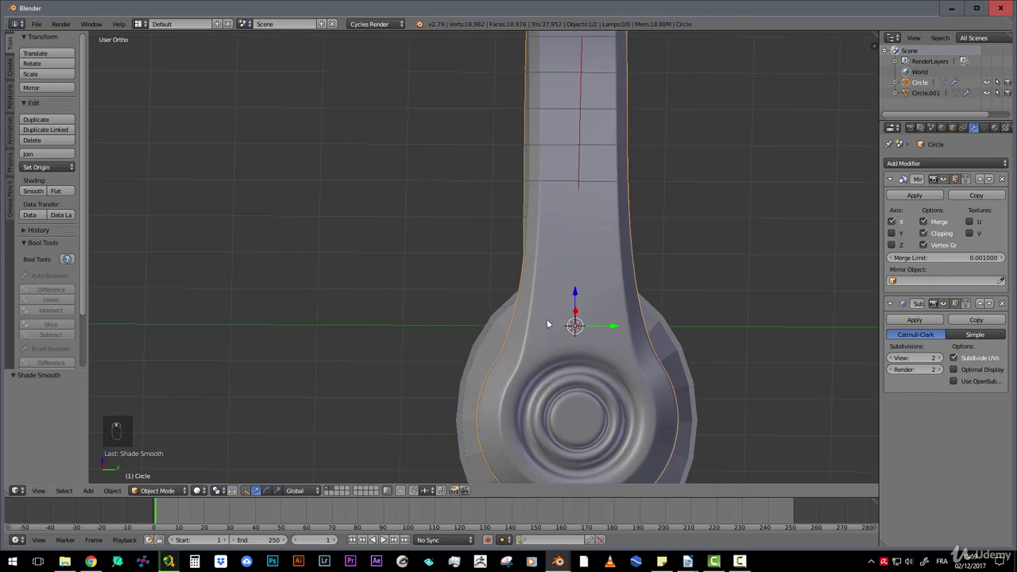
{"action": "middle_click_drag", "start_coordinate": [548, 324], "coordinate": [620, 344]}
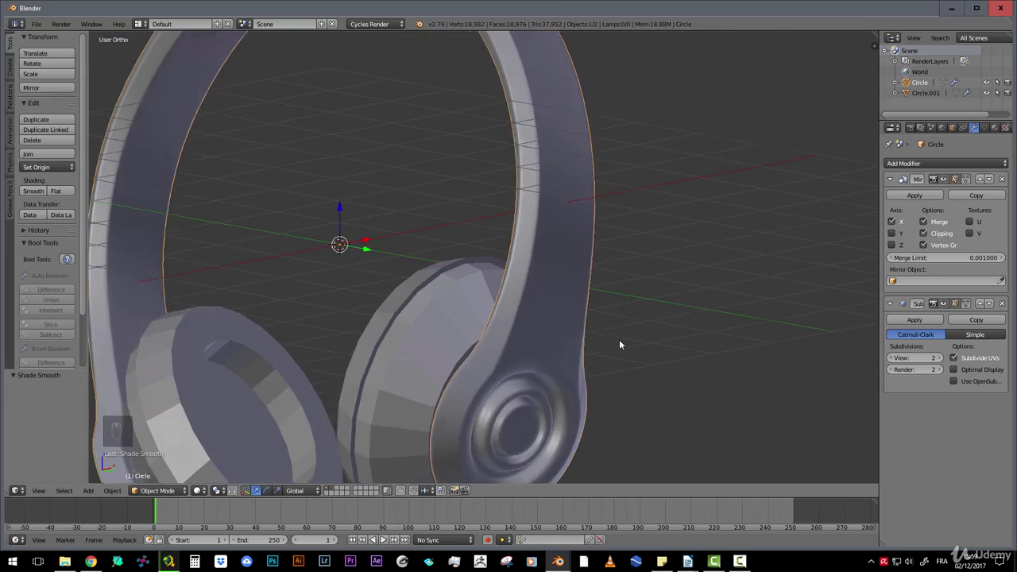
{"action": "scroll", "coordinate": [619, 344], "scroll_direction": "down", "scroll_amount": 4}
Bevel the outermost edge loop of the circular groove on the headband's ear disc by about 0.008
{"action": "key", "text": "Tab"}
{"action": "scroll", "coordinate": [604, 363], "scroll_direction": "up", "scroll_amount": 2}
{"action": "scroll", "coordinate": [540, 336], "scroll_direction": "up", "scroll_amount": 3}
{"action": "scroll", "coordinate": [512, 280], "scroll_direction": "up", "scroll_amount": 3}
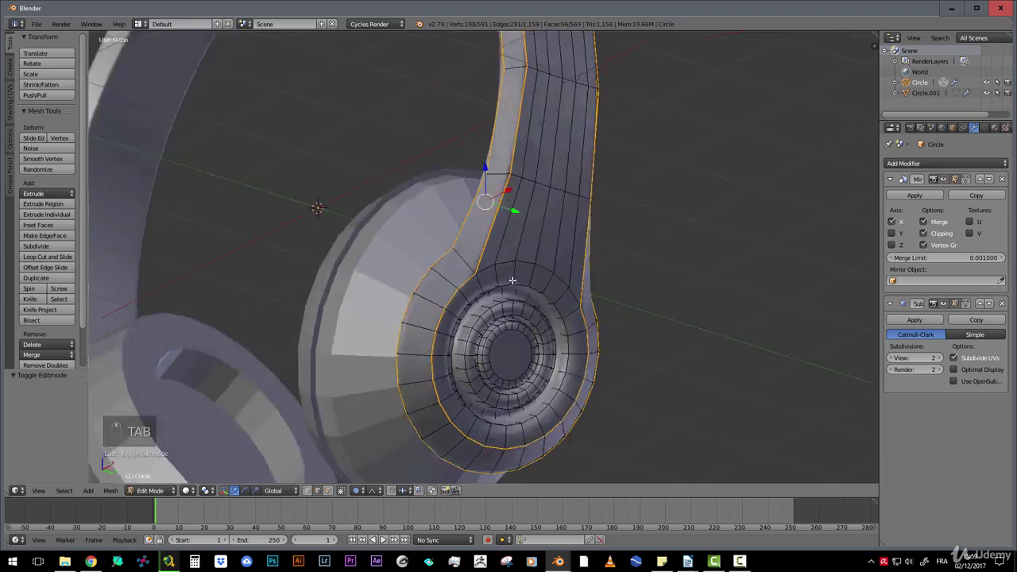
{"action": "scroll", "coordinate": [525, 305], "scroll_direction": "up", "scroll_amount": 2}
{"action": "middle_click_drag", "start_coordinate": [517, 286], "coordinate": [473, 224]}
{"action": "right_click", "coordinate": [488, 202], "text": "alt"}
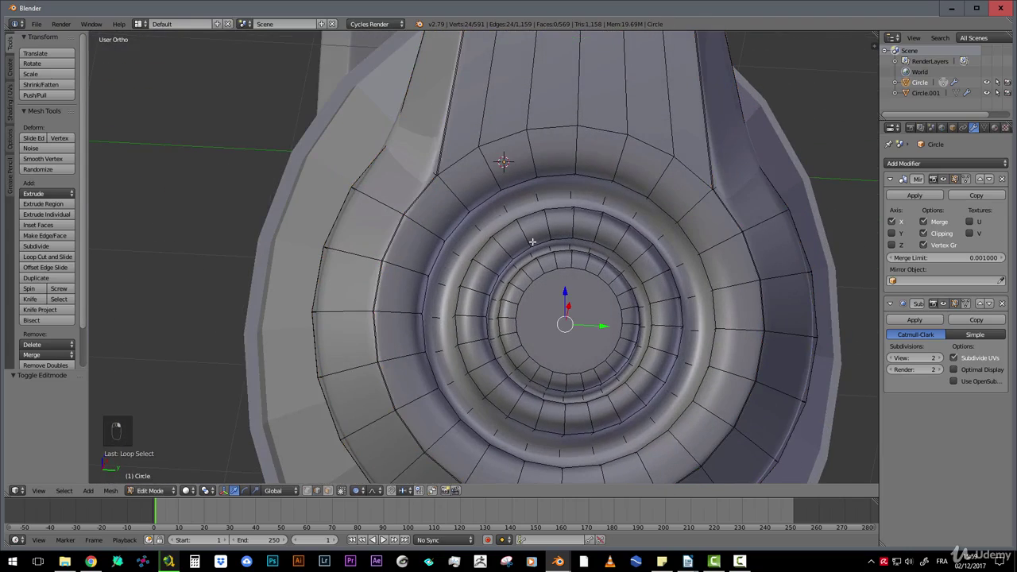
{"action": "right_click", "coordinate": [489, 203], "text": "alt"}
{"action": "middle_click_drag", "start_coordinate": [506, 228], "coordinate": [481, 229]}
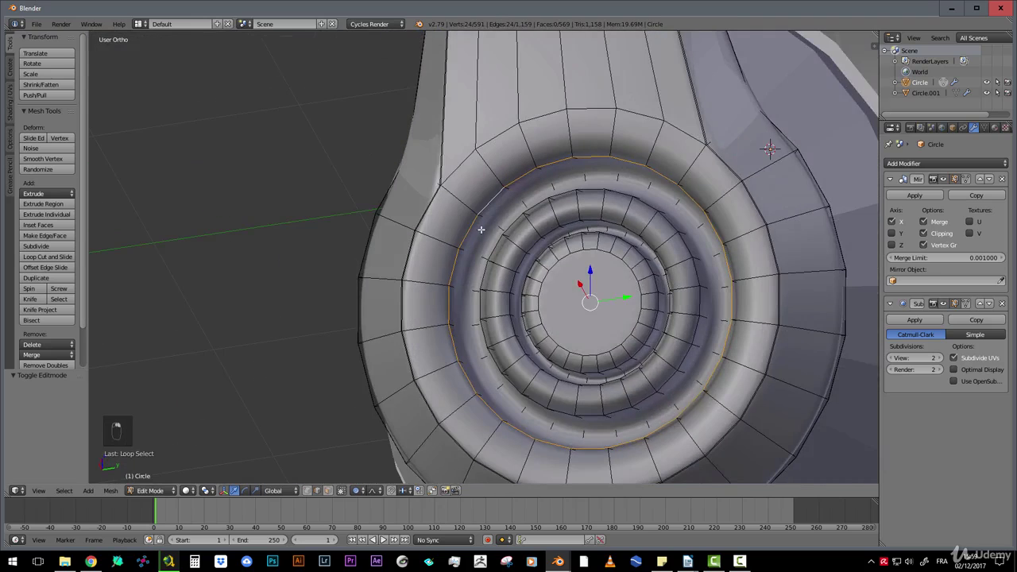
{"action": "scroll", "coordinate": [486, 236], "scroll_direction": "up", "scroll_amount": 2}
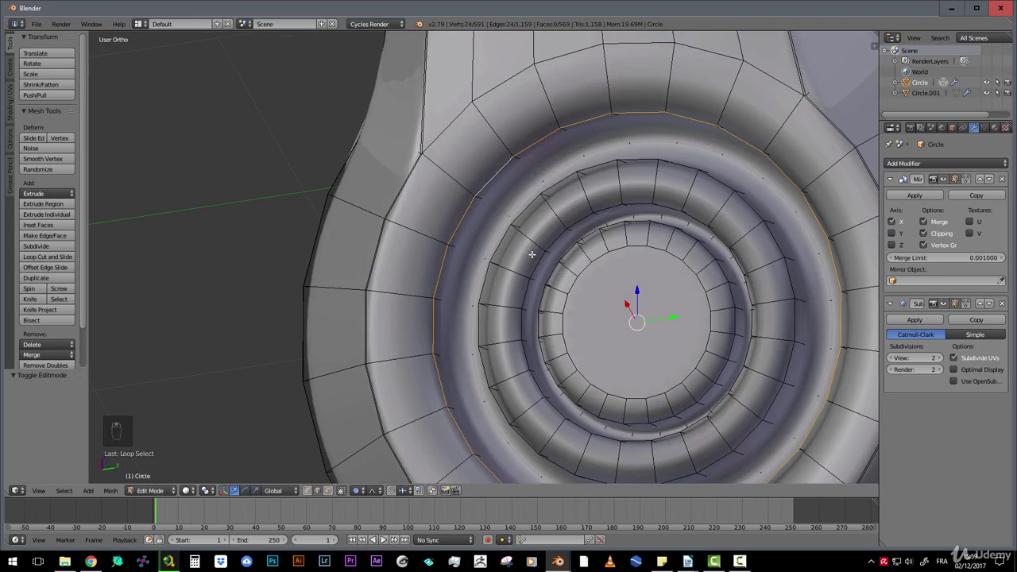
{"action": "key", "text": "ctrl+b"}
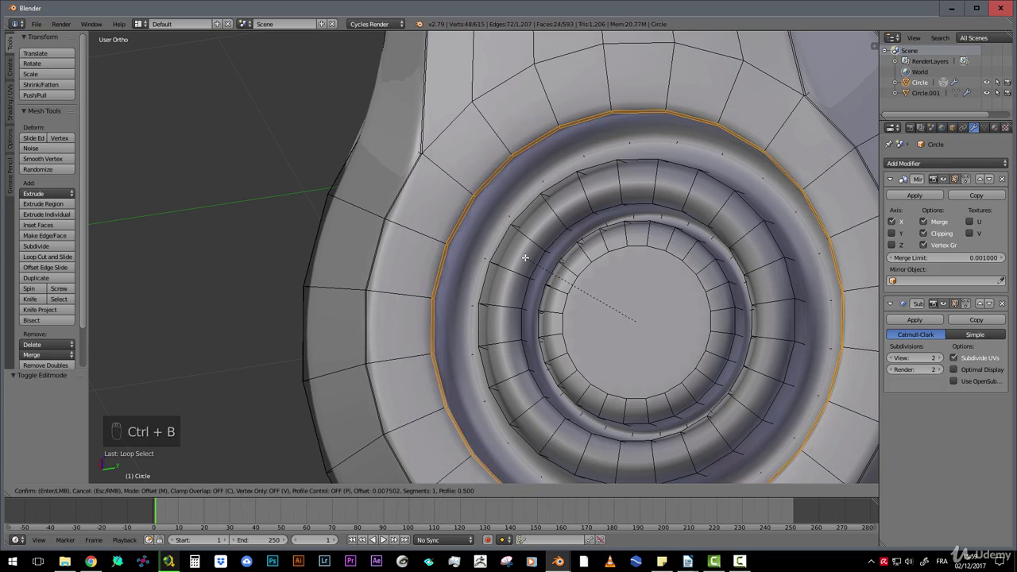
{"action": "left_click", "coordinate": [526, 256]}
Bevel the three inner ring edge loops of the ear disc together with an offset of about 0.007
{"action": "middle_click_drag", "start_coordinate": [523, 219], "coordinate": [547, 268]}
{"action": "right_click", "coordinate": [530, 218], "text": "alt"}
{"action": "right_click", "coordinate": [544, 241], "text": "alt+shift"}
{"action": "key", "text": "ctrl+b"}
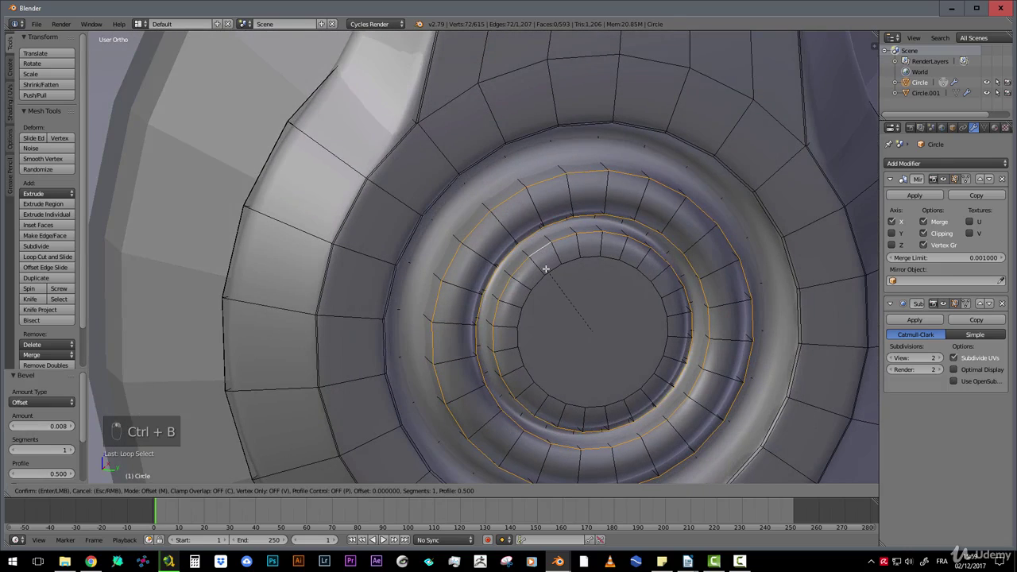
{"action": "left_click", "coordinate": [541, 268]}
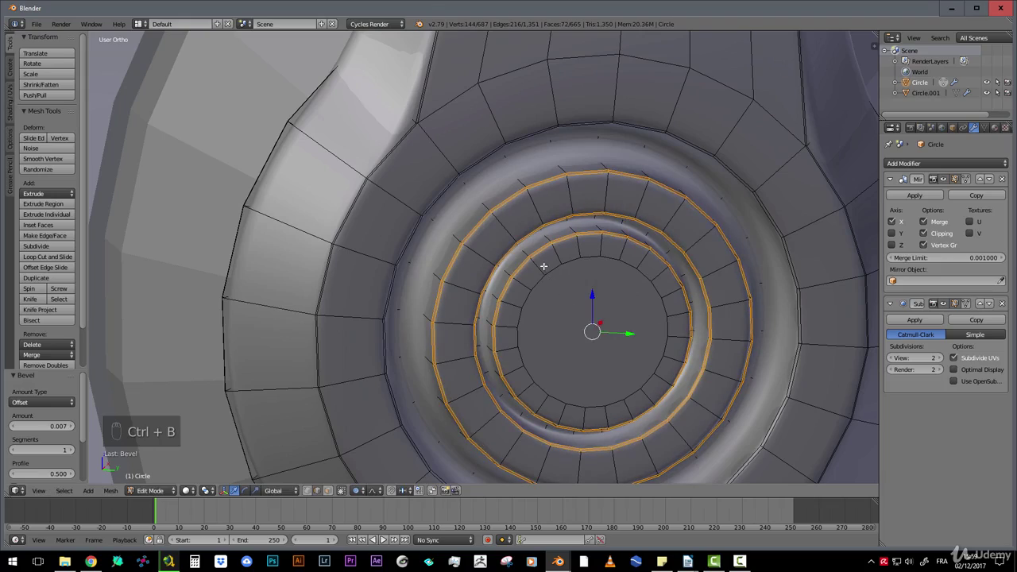
{"action": "scroll", "coordinate": [545, 271], "scroll_direction": "down", "scroll_amount": 4}
{"action": "scroll", "coordinate": [554, 271], "scroll_direction": "up", "scroll_amount": 5}
{"action": "key", "text": "Tab"}
{"action": "middle_click_drag", "start_coordinate": [554, 271], "coordinate": [482, 259]}
Select the two recessed edge loops at the bottom of the ear disc's outer groove and bevel them by about 0.01
{"action": "key", "text": "Tab"}
{"action": "right_click", "coordinate": [458, 236], "text": "alt"}
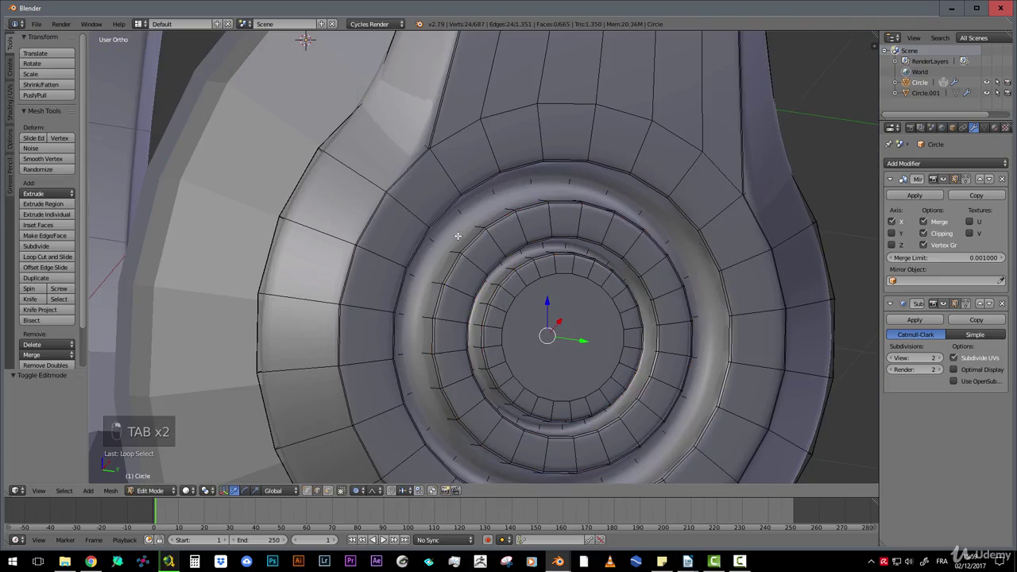
{"action": "key", "text": "z"}
{"action": "mouse_move", "coordinate": [438, 227]}
{"action": "middle_mouse_down"}
{"action": "mouse_move", "coordinate": [524, 243]}
{"action": "mouse_move", "coordinate": [541, 256]}
{"action": "mouse_move", "coordinate": [524, 270]}
{"action": "middle_mouse_up"}
{"action": "right_click", "coordinate": [492, 233], "text": "alt+shift"}
{"action": "key", "text": "z"}
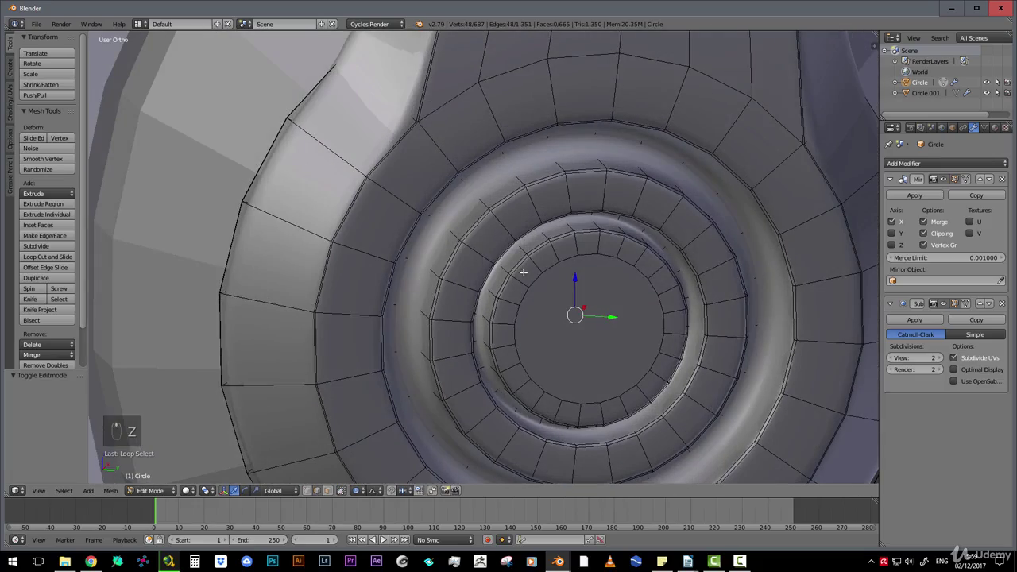
{"action": "key", "text": "ctrl+b"}
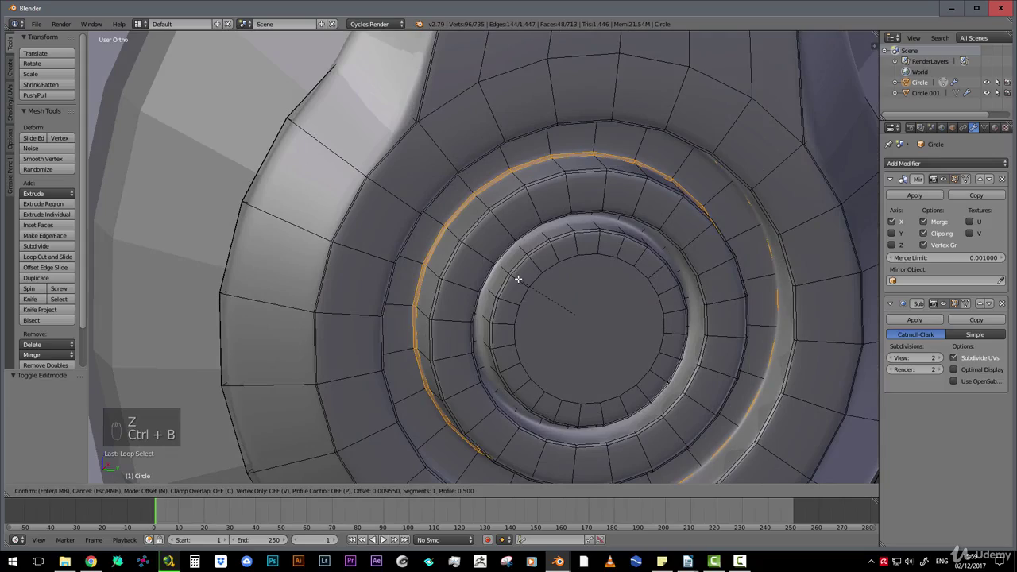
{"action": "left_click", "coordinate": [520, 279]}
{"action": "scroll", "coordinate": [541, 256], "scroll_direction": "down", "scroll_amount": 5}
{"action": "key", "text": "Tab"}
{"action": "middle_click_drag", "start_coordinate": [529, 279], "coordinate": [575, 310]}
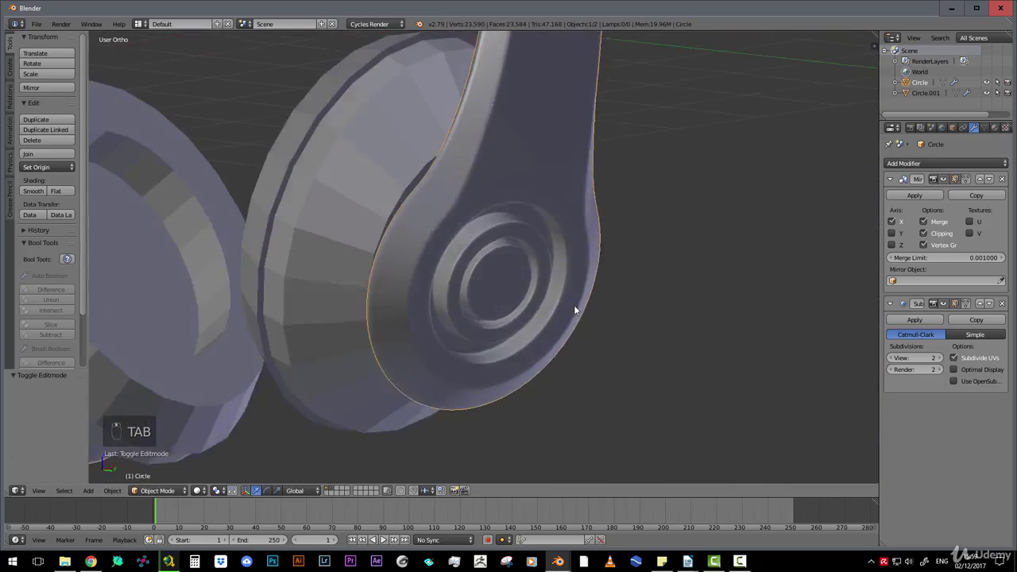
Add a loop cut across the headband arm above the ear cup, slid by about 0.96 close to the existing edge loop
{"action": "scroll", "coordinate": [574, 307], "scroll_direction": "down", "scroll_amount": 6}
{"action": "middle_click_drag", "start_coordinate": [509, 270], "coordinate": [504, 199]}
{"action": "scroll", "coordinate": [562, 288], "scroll_direction": "down", "scroll_amount": 1}
{"action": "scroll", "coordinate": [548, 290], "scroll_direction": "down", "scroll_amount": 2}
{"action": "scroll", "coordinate": [499, 290], "scroll_direction": "up", "scroll_amount": 5}
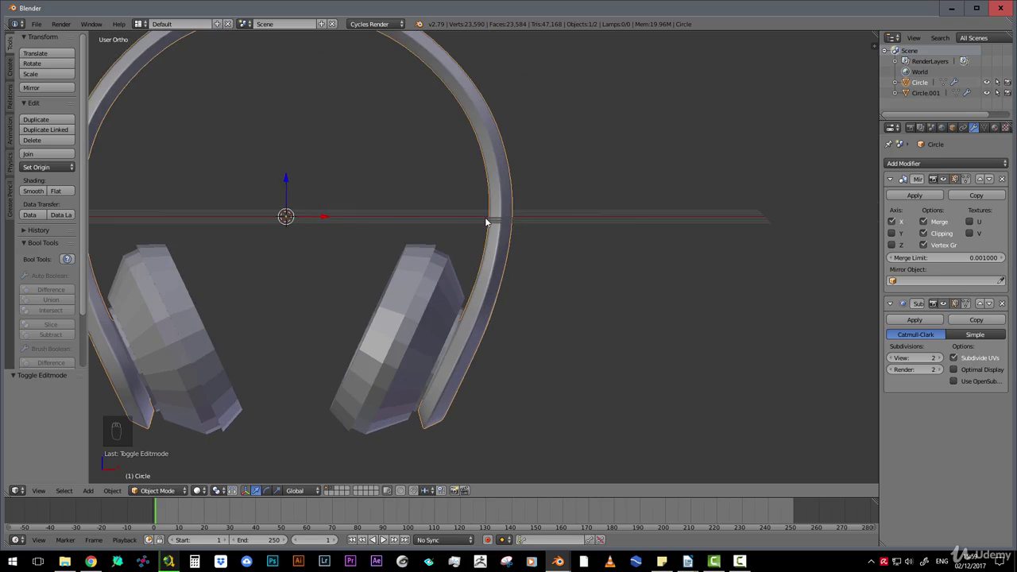
{"action": "key", "text": "Tab"}
{"action": "scroll", "coordinate": [489, 221], "scroll_direction": "up", "scroll_amount": 6}
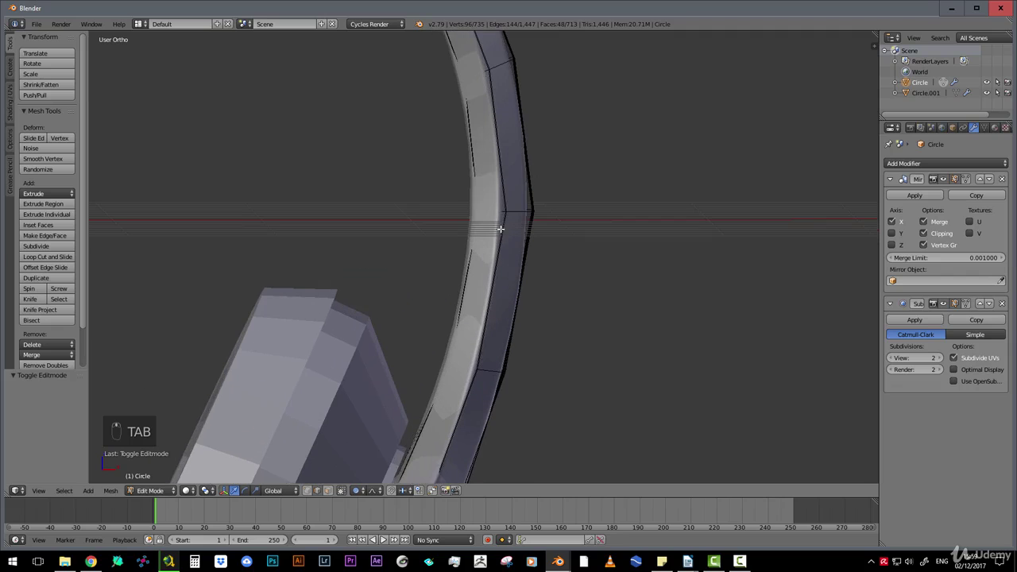
{"action": "scroll", "coordinate": [468, 259], "scroll_direction": "down", "scroll_amount": 2}
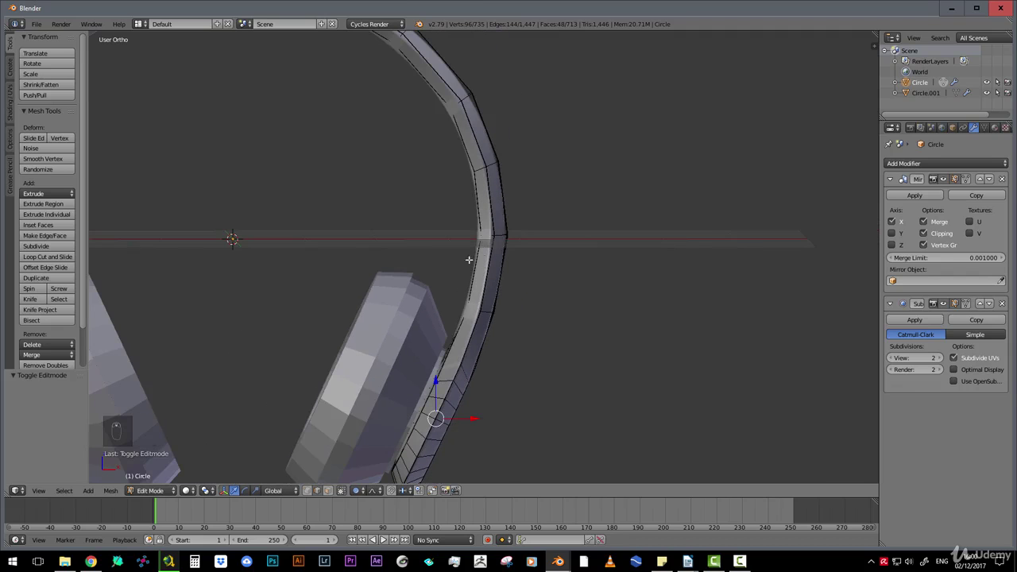
{"action": "middle_click_drag", "start_coordinate": [522, 205], "coordinate": [492, 260]}
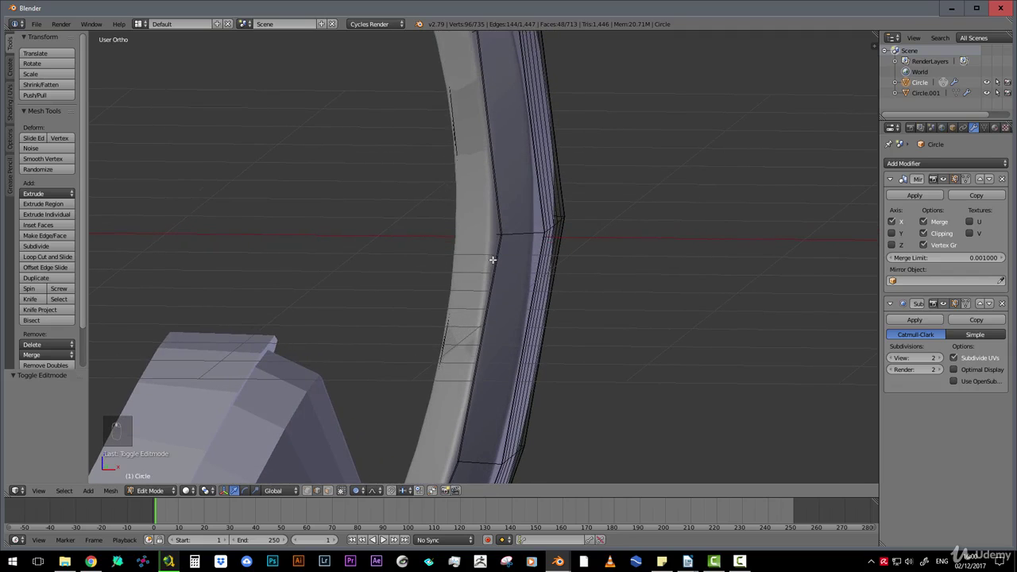
{"action": "key", "text": "ctrl+r"}
{"action": "left_click", "coordinate": [500, 261]}
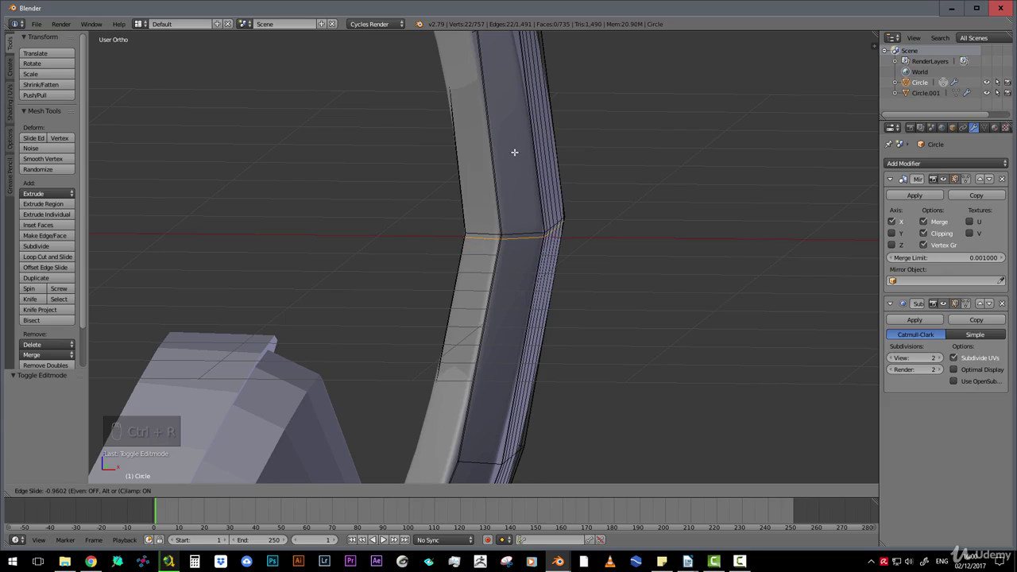
{"action": "left_click", "coordinate": [515, 151]}
Select the narrow face loop between the two close edge loops on the arm and extrude it in place
{"action": "scroll", "coordinate": [550, 256], "scroll_direction": "up", "scroll_amount": 4}
{"action": "middle_click_drag", "start_coordinate": [515, 212], "coordinate": [481, 229], "text": "shift"}
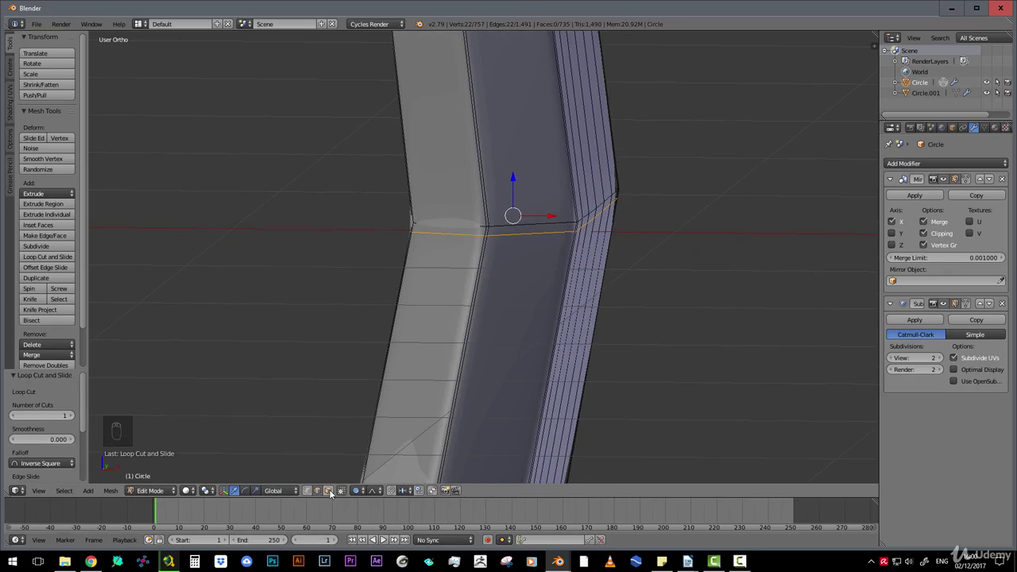
{"action": "key", "text": "a"}
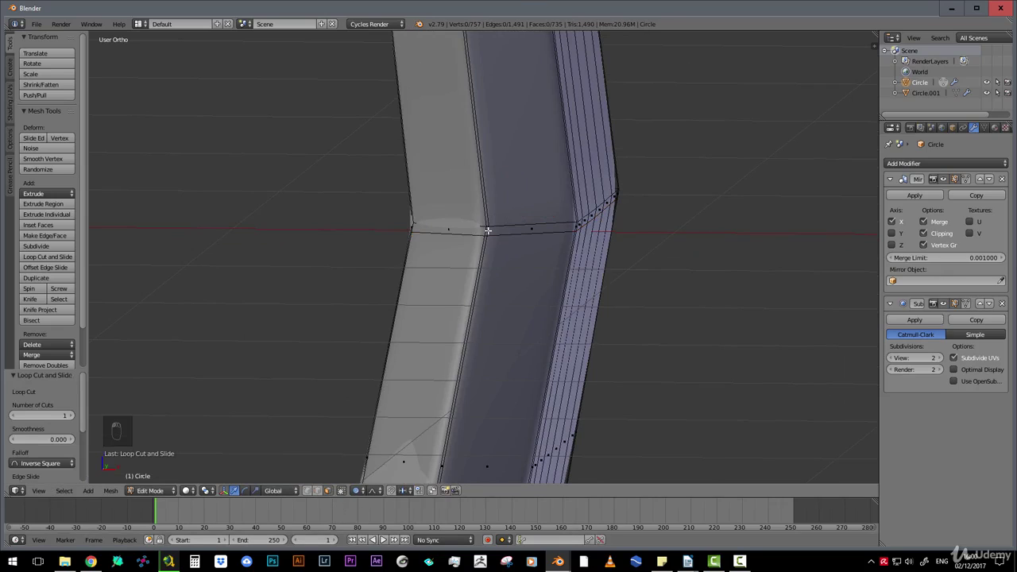
{"action": "right_click", "coordinate": [519, 234], "text": "alt"}
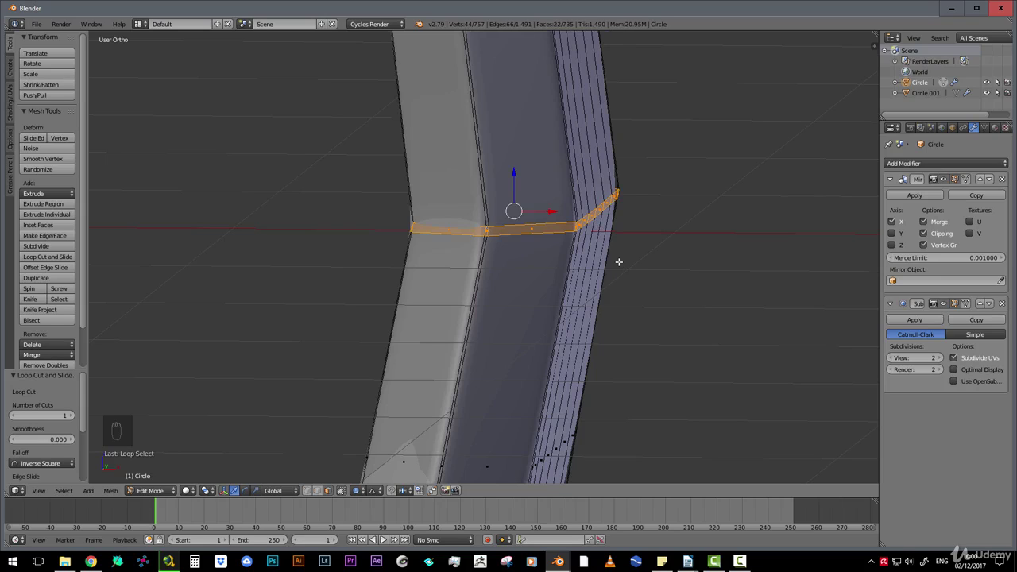
{"action": "key", "text": "e"}
{"action": "right_click", "coordinate": [497, 215]}
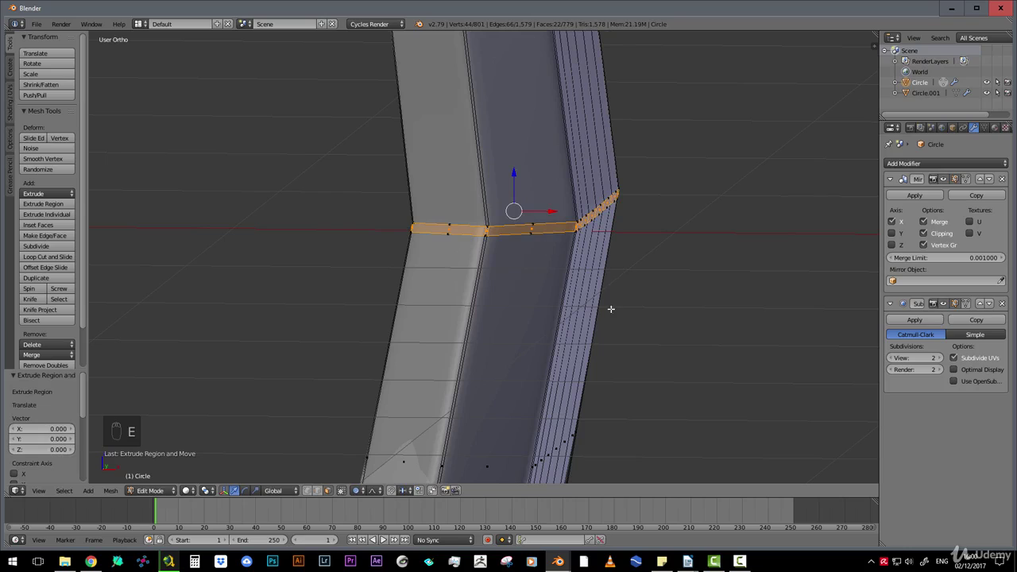
Disable proportional editing for the mesh
{"action": "key", "text": "alt+s"}
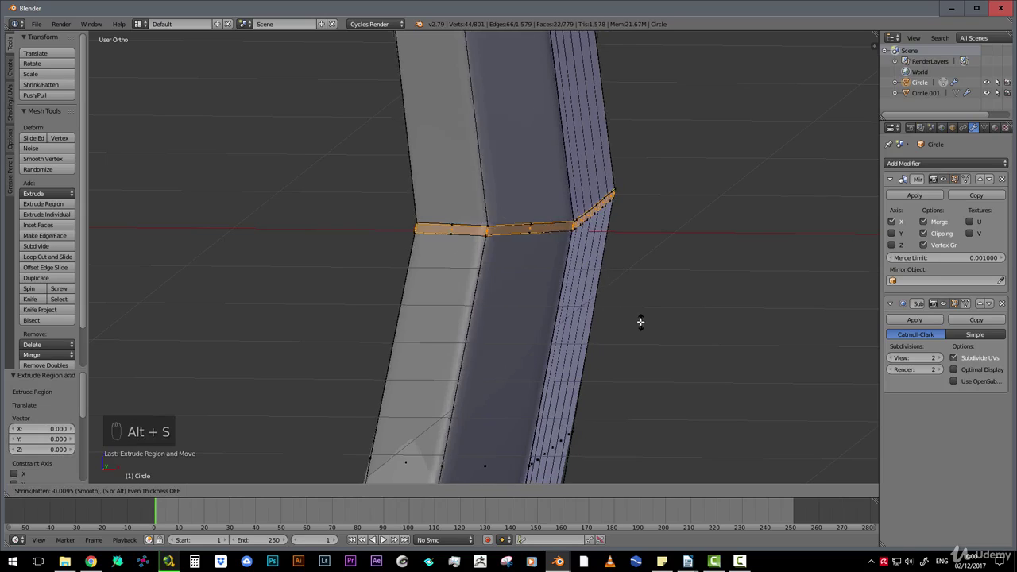
{"action": "right_click", "coordinate": [642, 321]}
{"action": "left_click", "coordinate": [361, 492]}
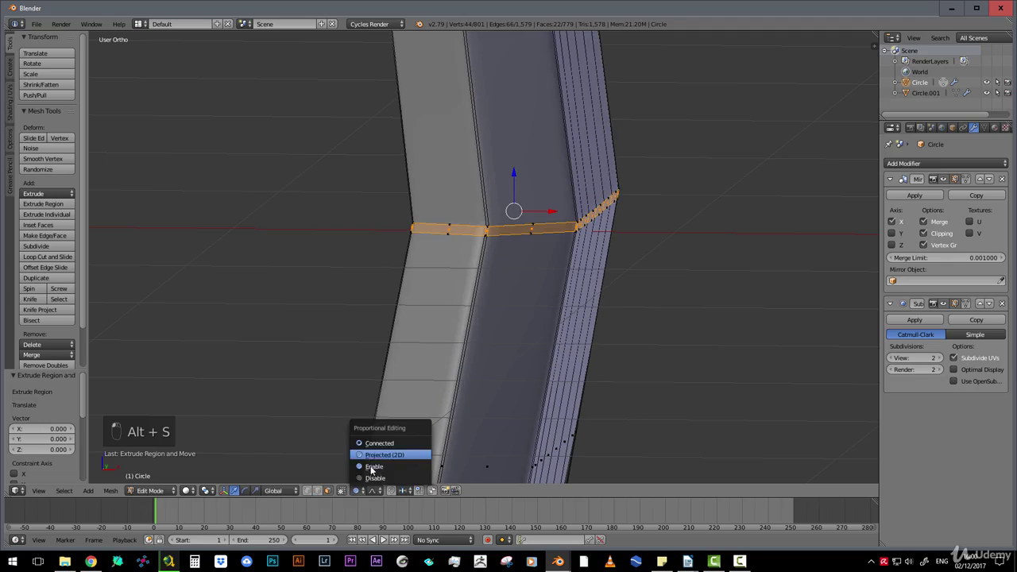
{"action": "left_click", "coordinate": [373, 479]}
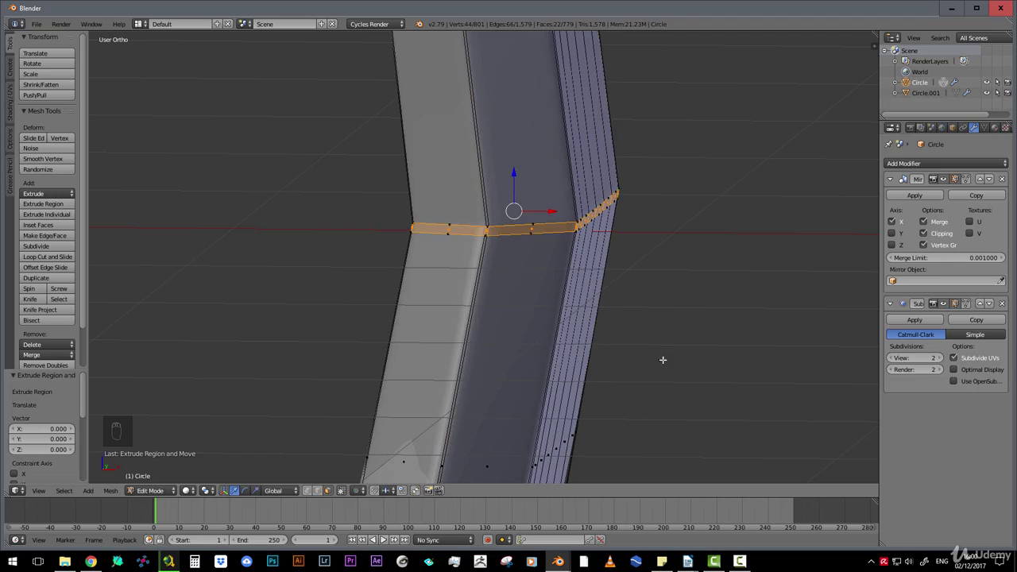
Shrink the extruded face loop inward by about 0.026 to form a groove around the headband arm
{"action": "key", "text": "alt+s"}
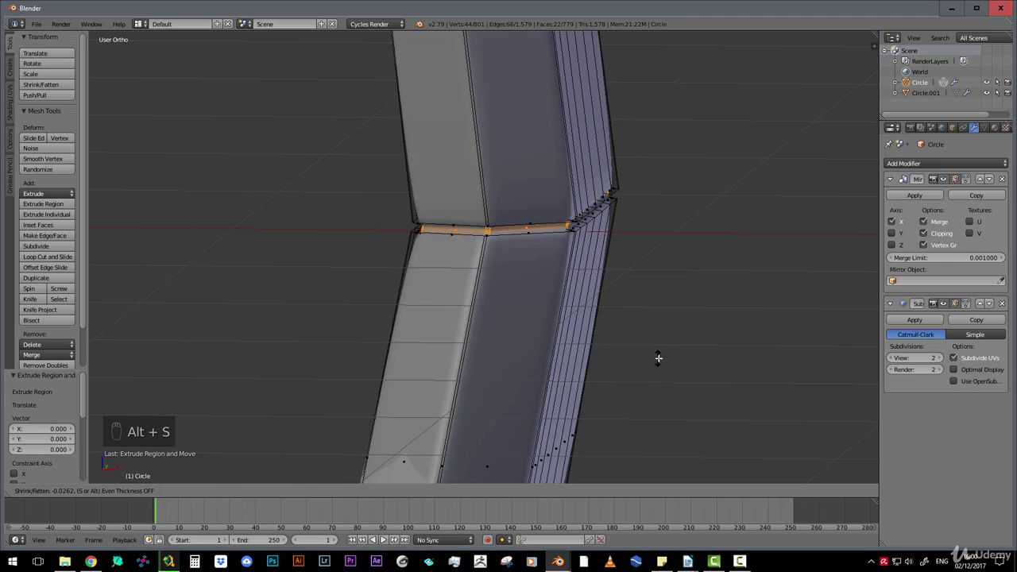
{"action": "left_click", "coordinate": [658, 358]}
{"action": "scroll", "coordinate": [563, 230], "scroll_direction": "down", "scroll_amount": 3}
{"action": "key", "text": "Tab"}
{"action": "scroll", "coordinate": [571, 259], "scroll_direction": "up", "scroll_amount": 3}
{"action": "middle_click_drag", "start_coordinate": [571, 259], "coordinate": [607, 174]}
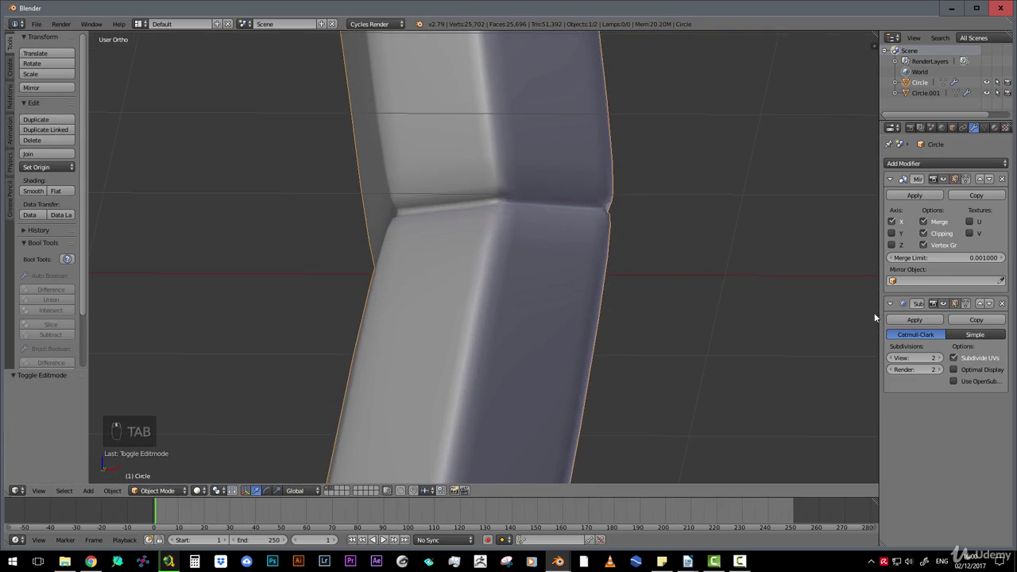
{"action": "middle_click_drag", "start_coordinate": [588, 222], "coordinate": [609, 193]}
{"action": "scroll", "coordinate": [610, 174], "scroll_direction": "up", "scroll_amount": 3}
Bevel the border edge loops on both sides of the headband arm's groove with an offset of about 0.001
{"action": "key", "text": "Tab"}
{"action": "middle_click_drag", "start_coordinate": [620, 149], "coordinate": [435, 410]}
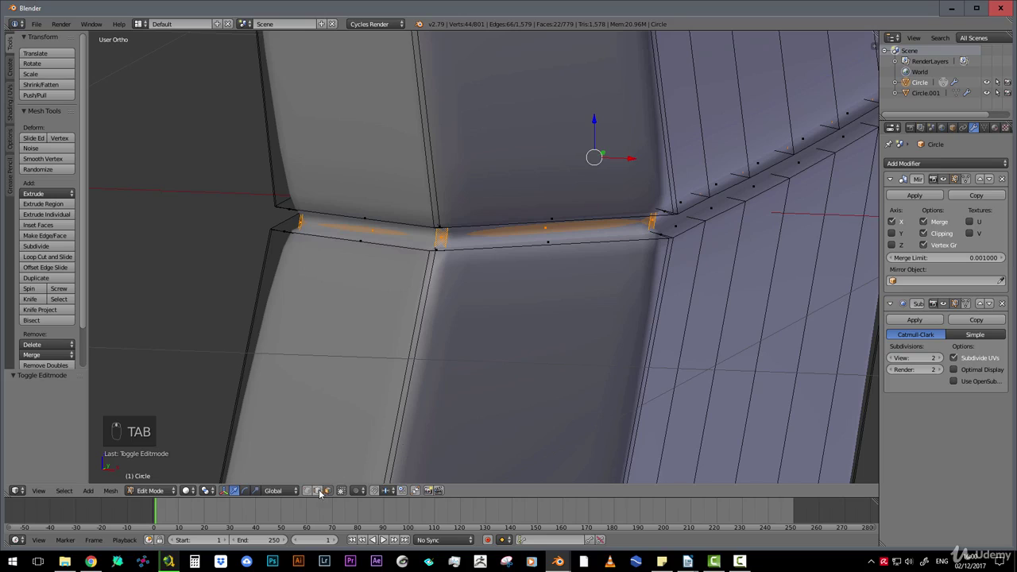
{"action": "key", "text": "z"}
{"action": "mouse_move", "coordinate": [461, 263]}
{"action": "middle_mouse_down"}
{"action": "mouse_move", "coordinate": [479, 241]}
{"action": "mouse_move", "coordinate": [470, 257]}
{"action": "middle_mouse_up"}
{"action": "right_click", "coordinate": [472, 252], "text": "alt"}
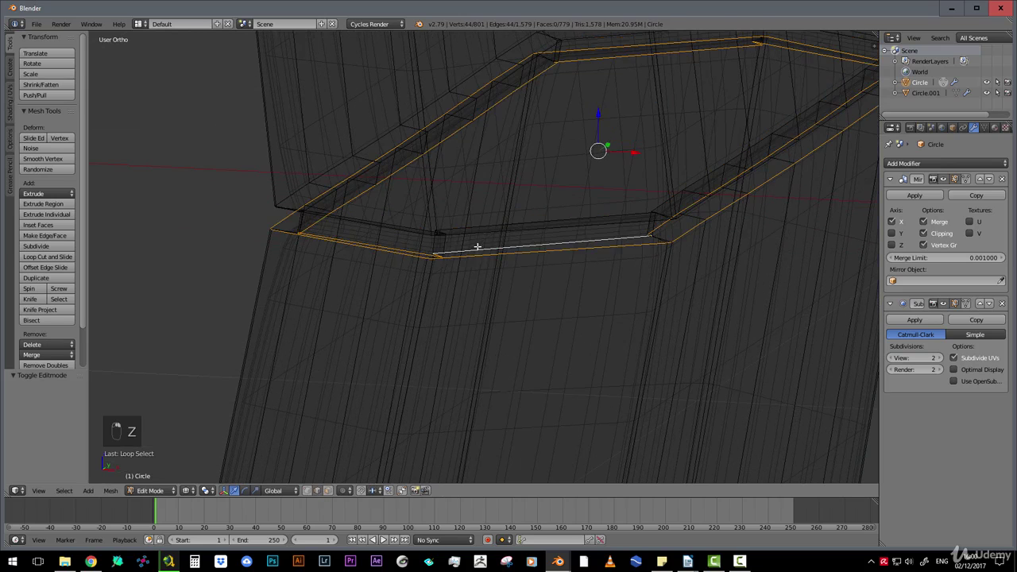
{"action": "mouse_move", "coordinate": [493, 219]}
{"action": "middle_mouse_down"}
{"action": "mouse_move", "coordinate": [497, 191]}
{"action": "mouse_move", "coordinate": [459, 204]}
{"action": "mouse_move", "coordinate": [502, 202]}
{"action": "middle_mouse_up"}
{"action": "right_click", "coordinate": [455, 188], "text": "alt+shift"}
{"action": "key", "text": "z"}
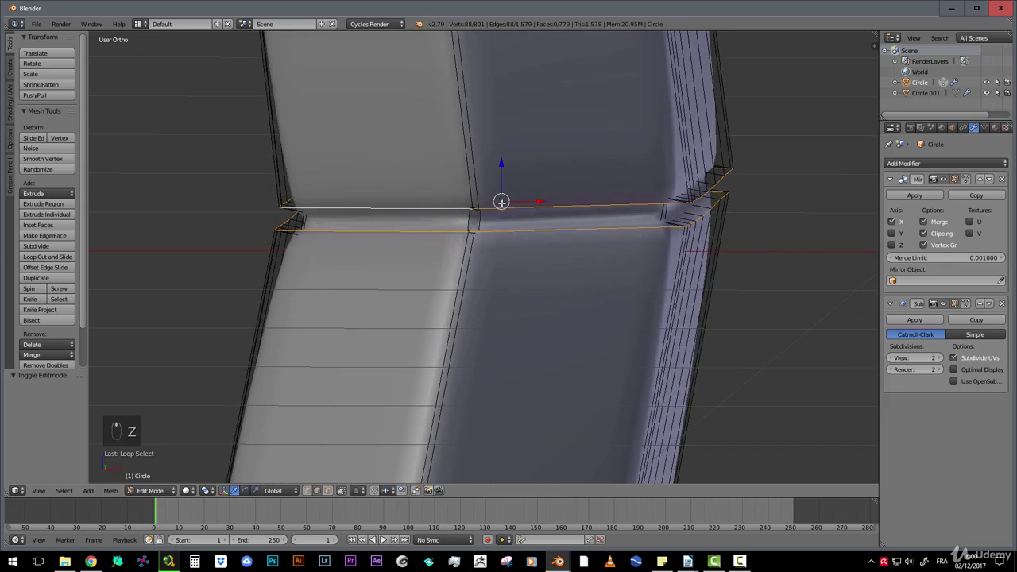
{"action": "key", "text": "ctrl+b"}
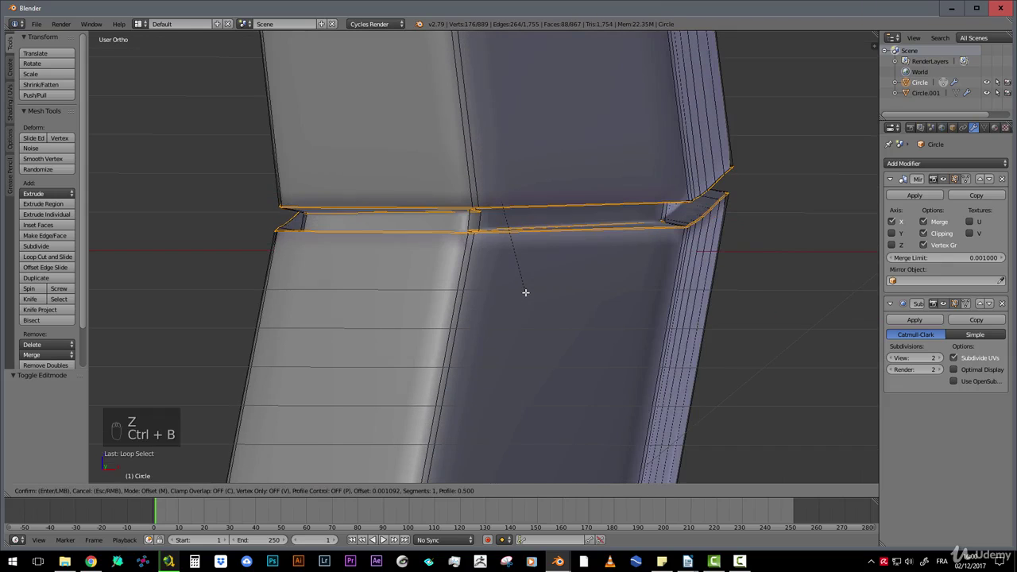
{"action": "left_click", "coordinate": [525, 294]}
{"action": "mouse_move", "coordinate": [525, 294]}
{"action": "middle_mouse_down"}
{"action": "mouse_move", "coordinate": [502, 239]}
{"action": "mouse_move", "coordinate": [445, 226]}
{"action": "mouse_move", "coordinate": [376, 239]}
{"action": "mouse_move", "coordinate": [297, 233]}
{"action": "mouse_move", "coordinate": [506, 236]}
{"action": "mouse_move", "coordinate": [465, 271]}
{"action": "mouse_move", "coordinate": [489, 252]}
{"action": "middle_mouse_up"}
{"action": "key", "text": "Tab"}
{"action": "scroll", "coordinate": [479, 263], "scroll_direction": "down", "scroll_amount": 7}
{"action": "scroll", "coordinate": [466, 272], "scroll_direction": "down", "scroll_amount": 2}
{"action": "scroll", "coordinate": [500, 299], "scroll_direction": "up", "scroll_amount": 4}
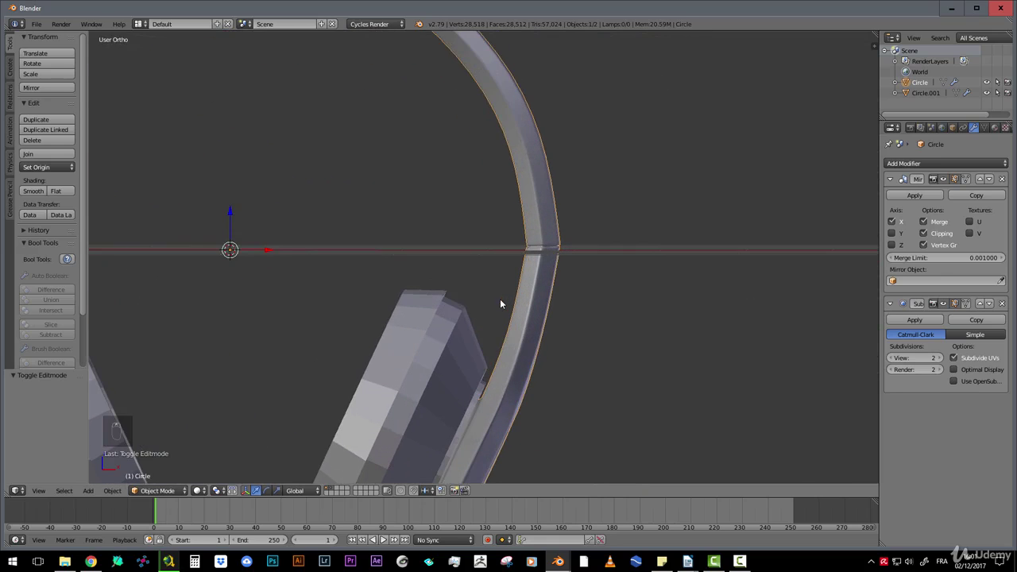
Select the lower section of the headband arm beside the ear cup, through the mesh in wireframe display
{"action": "scroll", "coordinate": [500, 298], "scroll_direction": "down", "scroll_amount": 4}
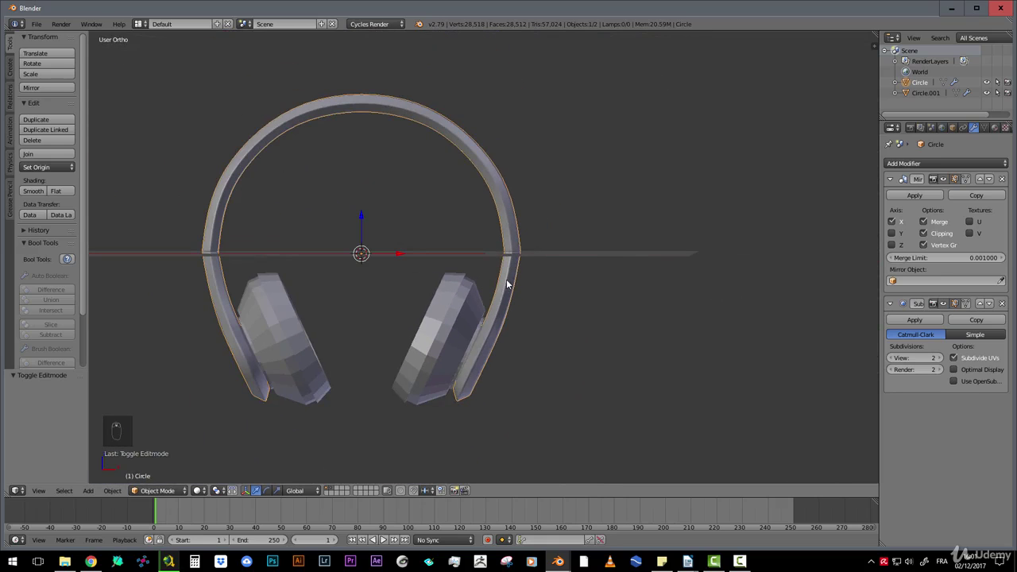
{"action": "key", "text": "Tab"}
{"action": "scroll", "coordinate": [513, 331], "scroll_direction": "up", "scroll_amount": 3}
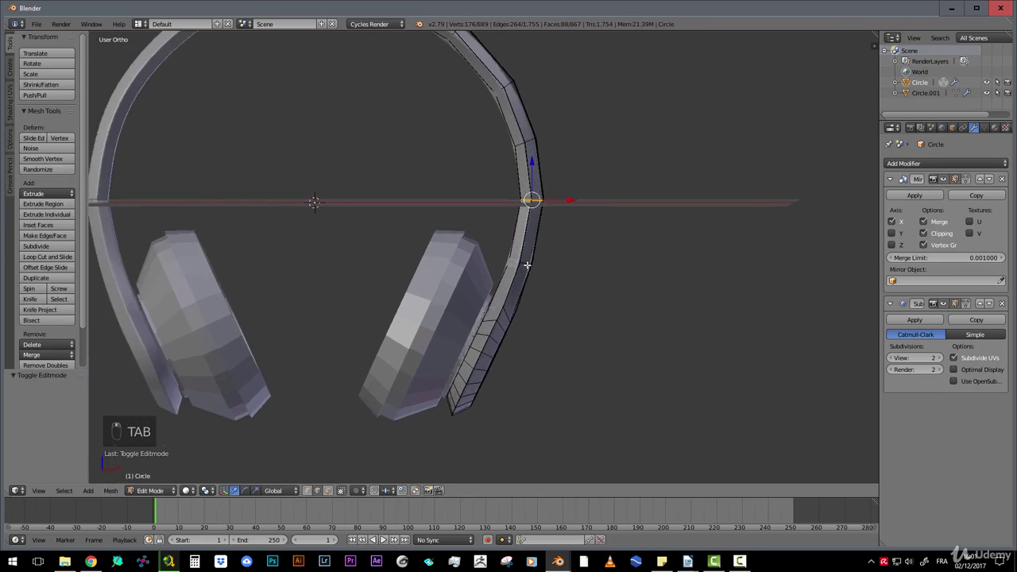
{"action": "scroll", "coordinate": [526, 264], "scroll_direction": "down", "scroll_amount": 1}
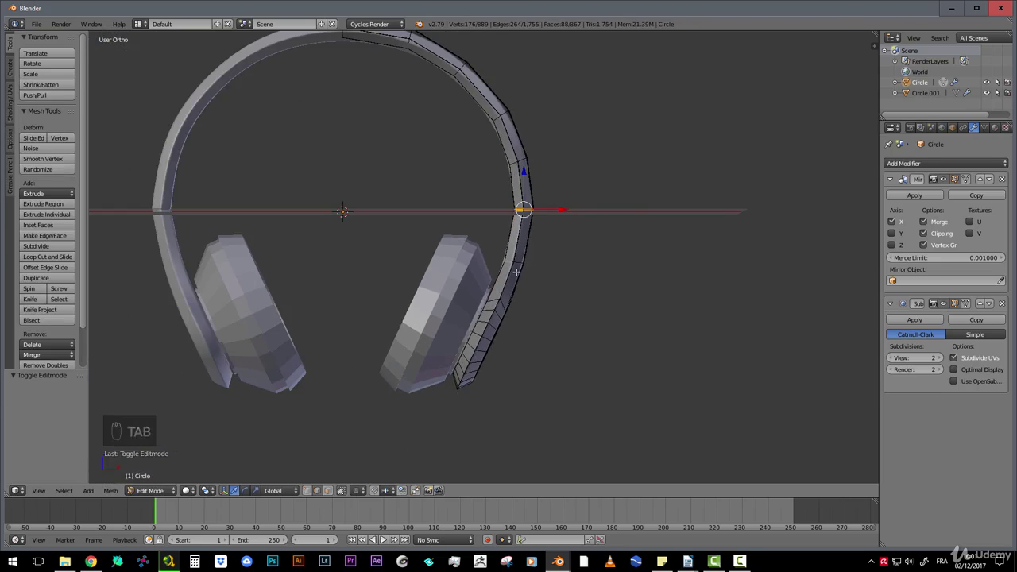
{"action": "scroll", "coordinate": [517, 271], "scroll_direction": "down", "scroll_amount": 4}
{"action": "scroll", "coordinate": [511, 277], "scroll_direction": "up", "scroll_amount": 4}
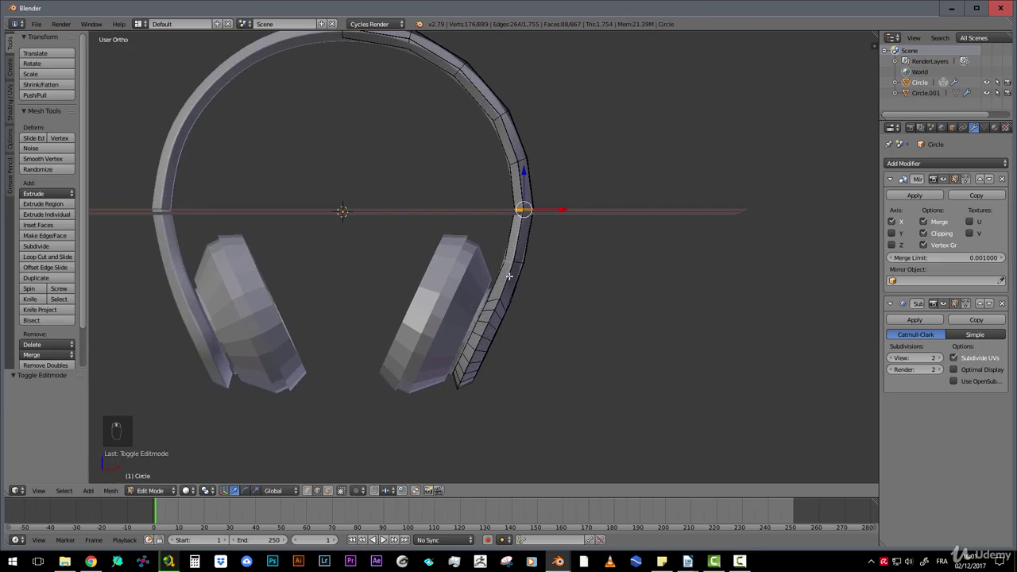
{"action": "key", "text": "z"}
{"action": "right_click", "coordinate": [507, 267]}
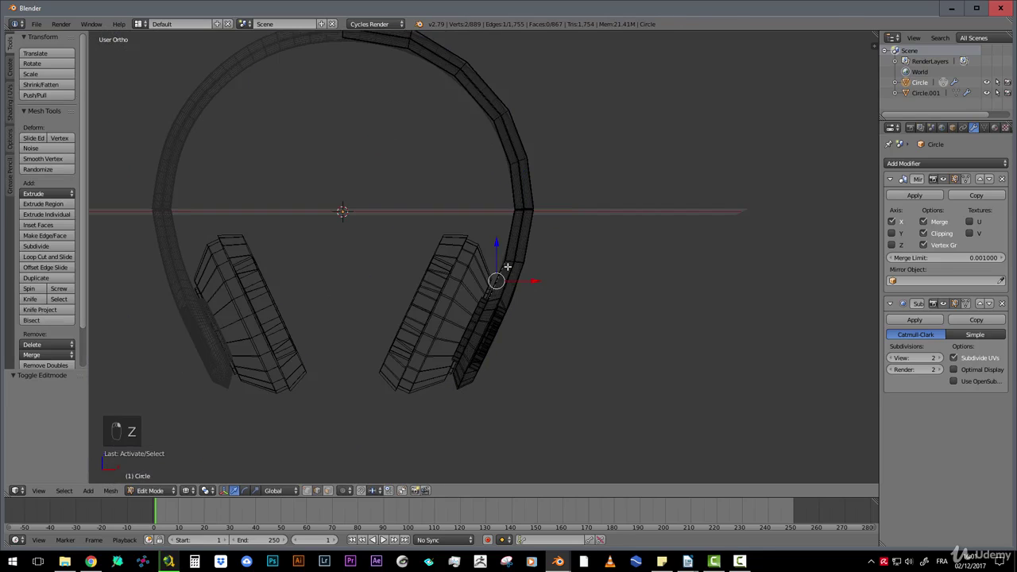
{"action": "key", "text": "b"}
{"action": "right_click", "coordinate": [410, 291]}
{"action": "left_click", "coordinate": [308, 491]}
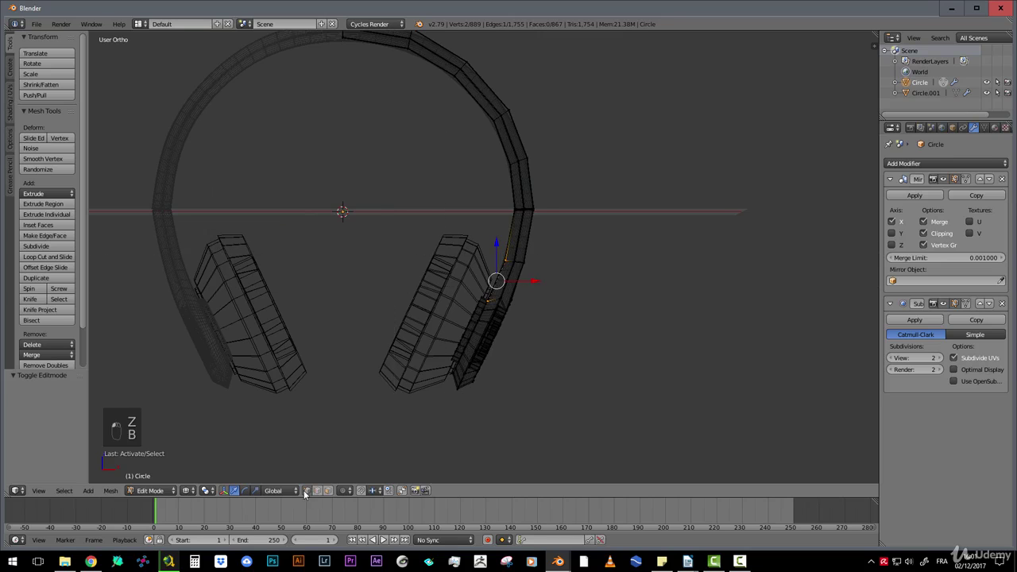
{"action": "key", "text": "b"}
{"action": "left_click_drag", "start_coordinate": [392, 238], "coordinate": [576, 403]}
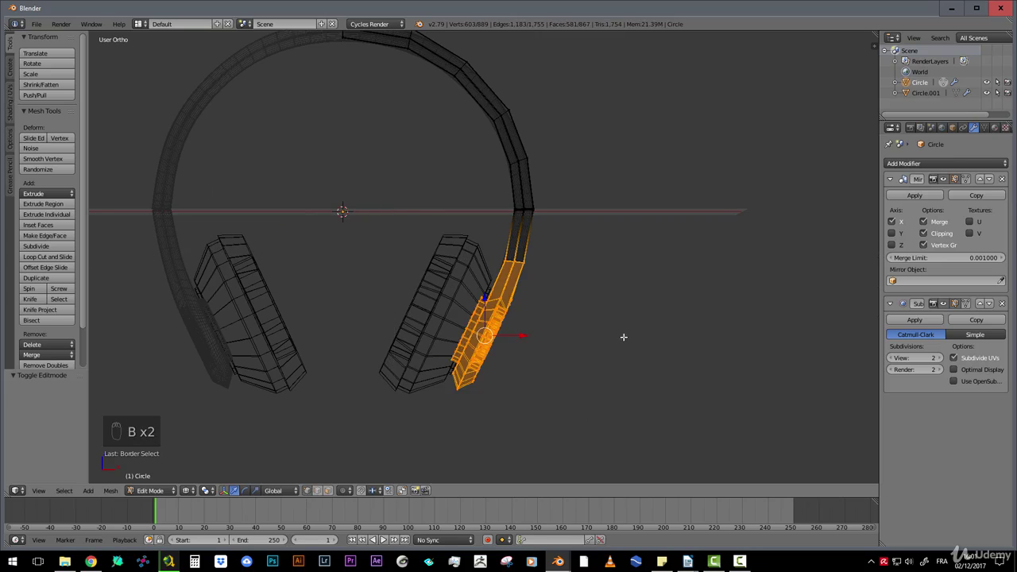
Rotate the selected arm section by about -3.09° and move it outward by about 0.191 in X and -0.064 in Z
{"action": "key", "text": "r"}
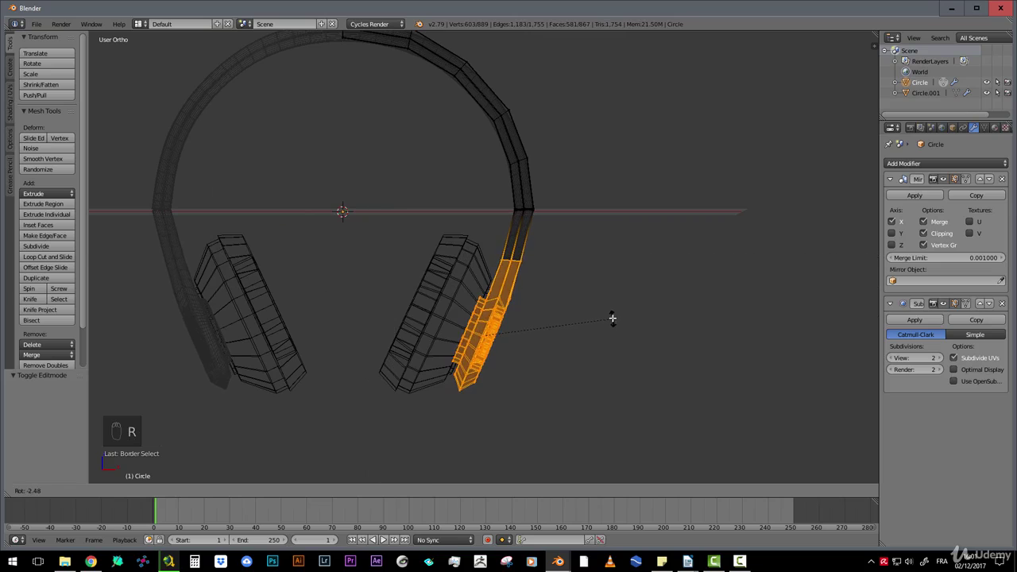
{"action": "left_click", "coordinate": [607, 318]}
{"action": "key", "text": "g"}
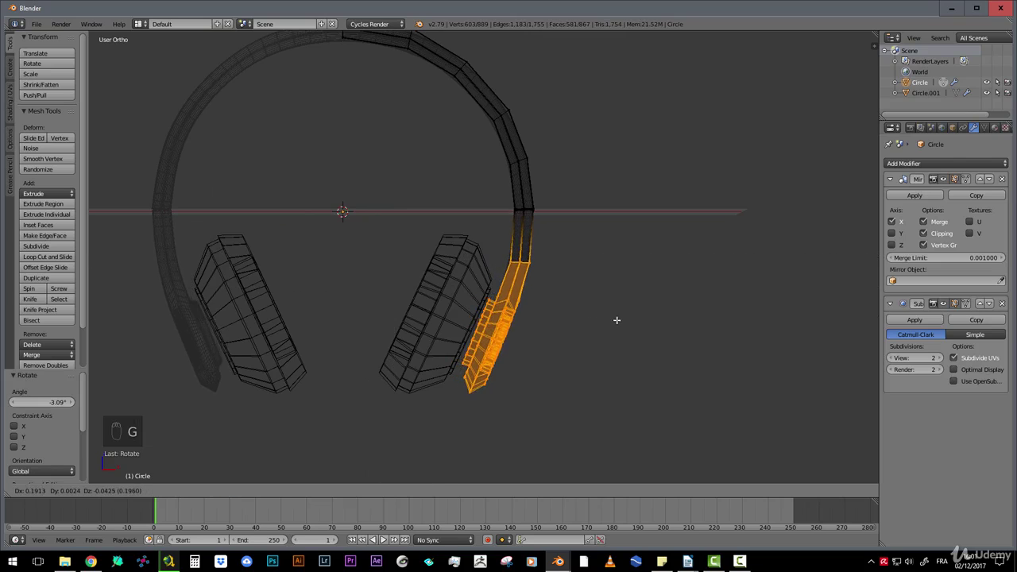
{"action": "right_click", "coordinate": [617, 321]}
Rotate the arm section by a further -2.8° or so and shift it by about 0.032 in X and -0.032 in Z
{"action": "key", "text": "r"}
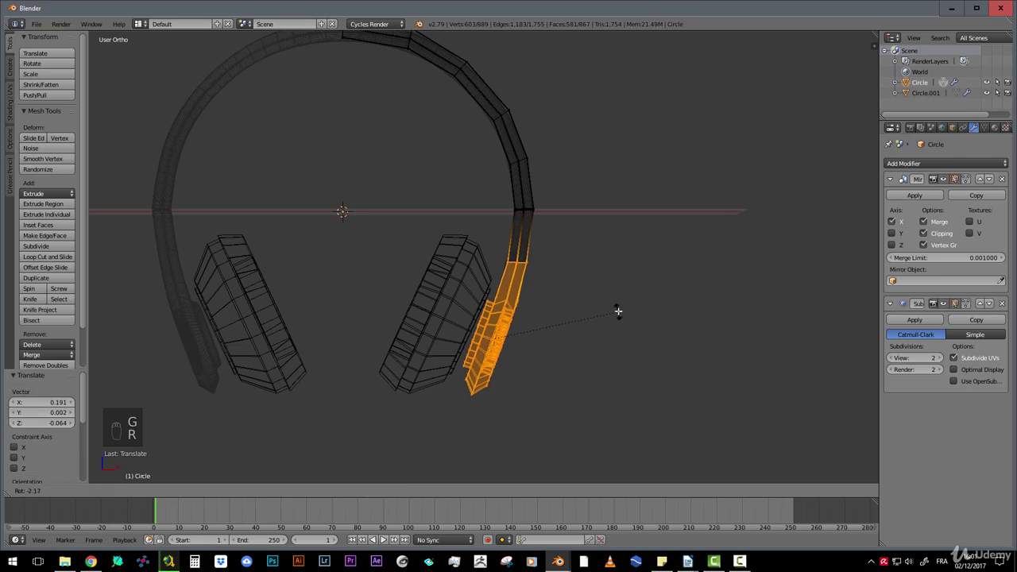
{"action": "left_click", "coordinate": [617, 310]}
{"action": "key", "text": "g"}
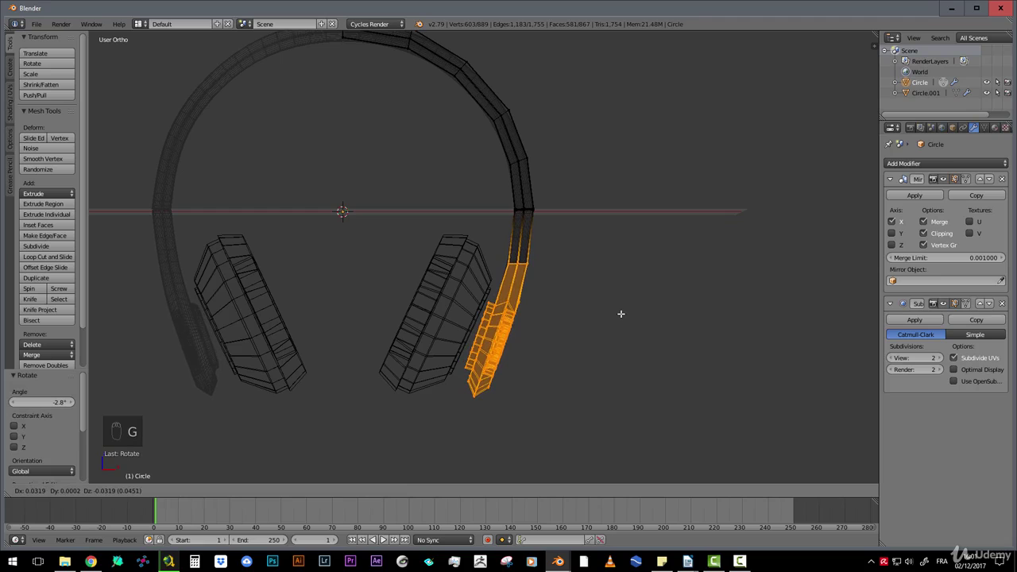
{"action": "left_click", "coordinate": [621, 314]}
{"action": "scroll", "coordinate": [555, 265], "scroll_direction": "down", "scroll_amount": 2}
{"action": "key", "text": "Tab"}
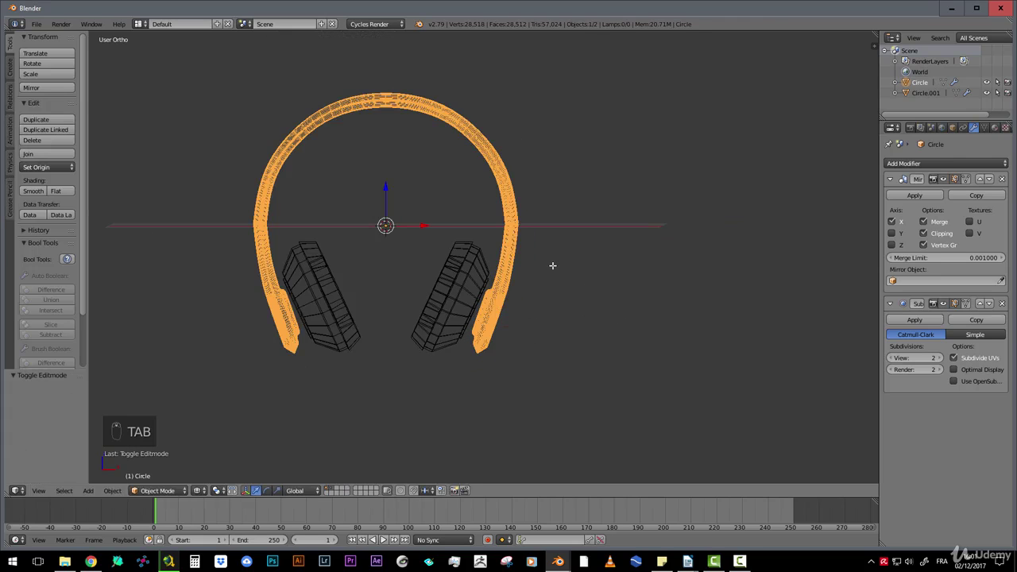
Deselect the section's upper edge loop, rotate the remaining arm end about 4.41°, and move it about -0.043 in X and 0.032 in Z
{"action": "key", "text": "Tab"}
{"action": "scroll", "coordinate": [553, 266], "scroll_direction": "up", "scroll_amount": 2}
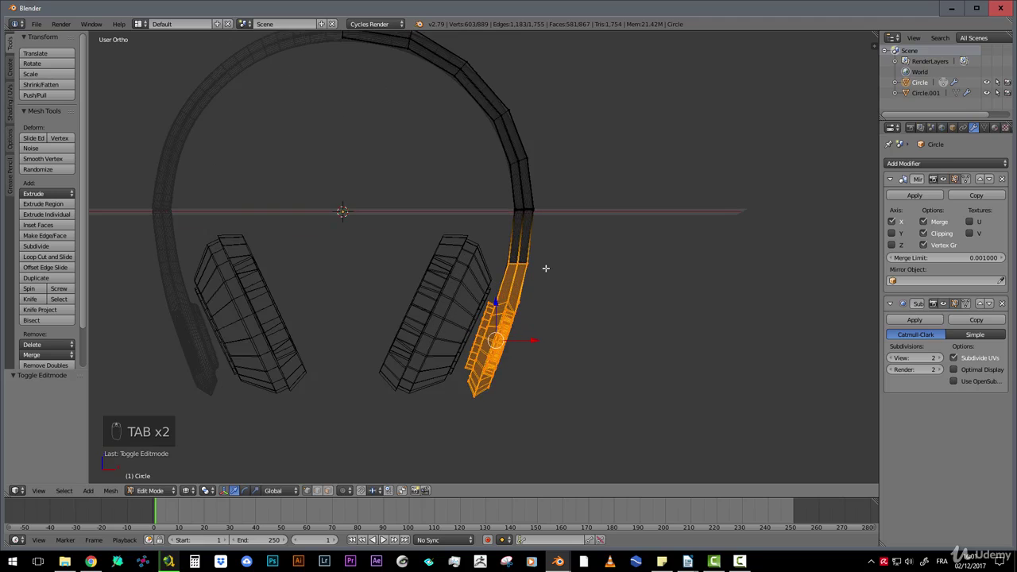
{"action": "key", "text": "b"}
{"action": "middle_click_drag", "start_coordinate": [492, 240], "coordinate": [544, 273]}
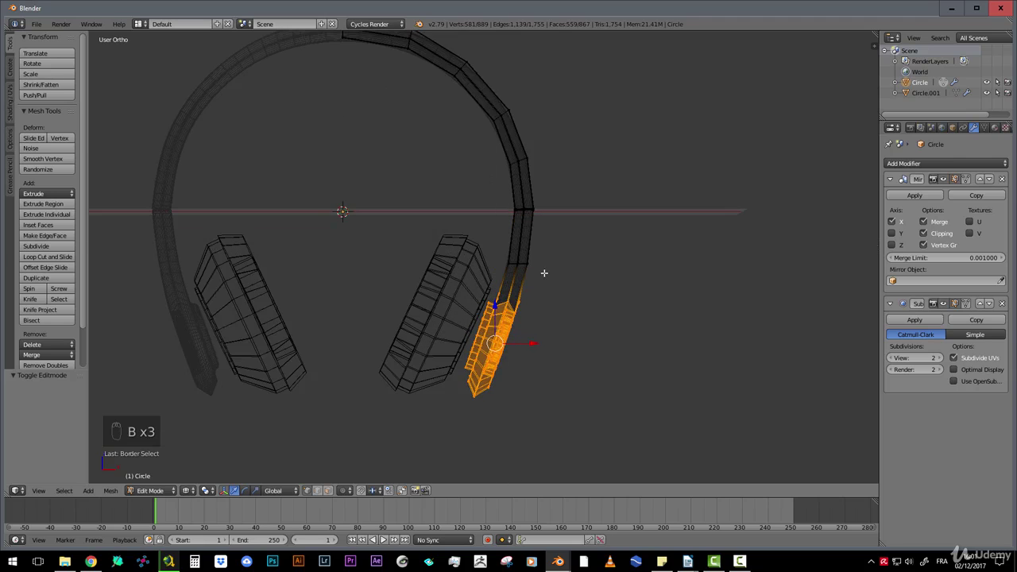
{"action": "key", "text": "r"}
{"action": "left_click", "coordinate": [571, 325]}
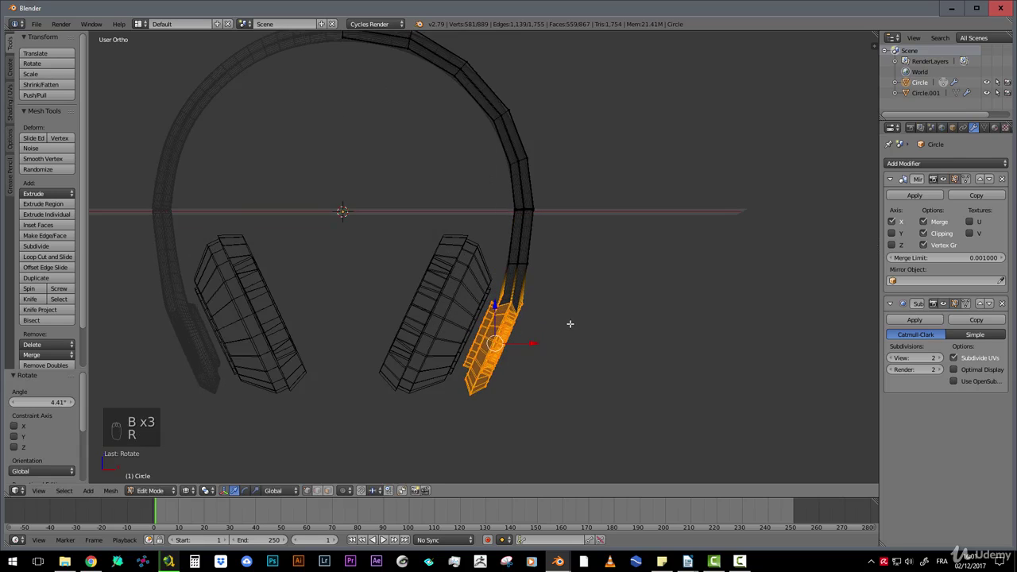
{"action": "key", "text": "g"}
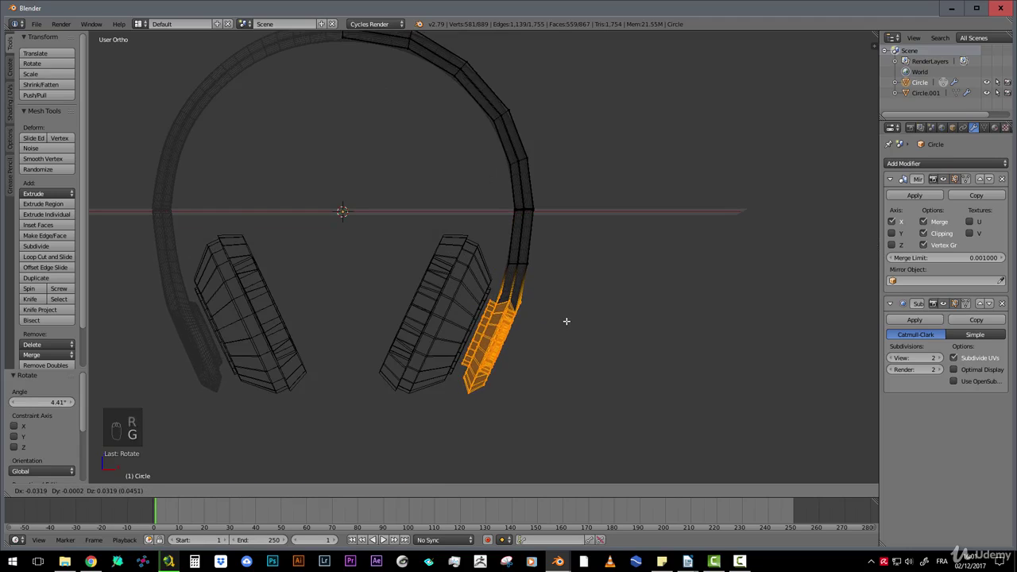
{"action": "left_click", "coordinate": [566, 321]}
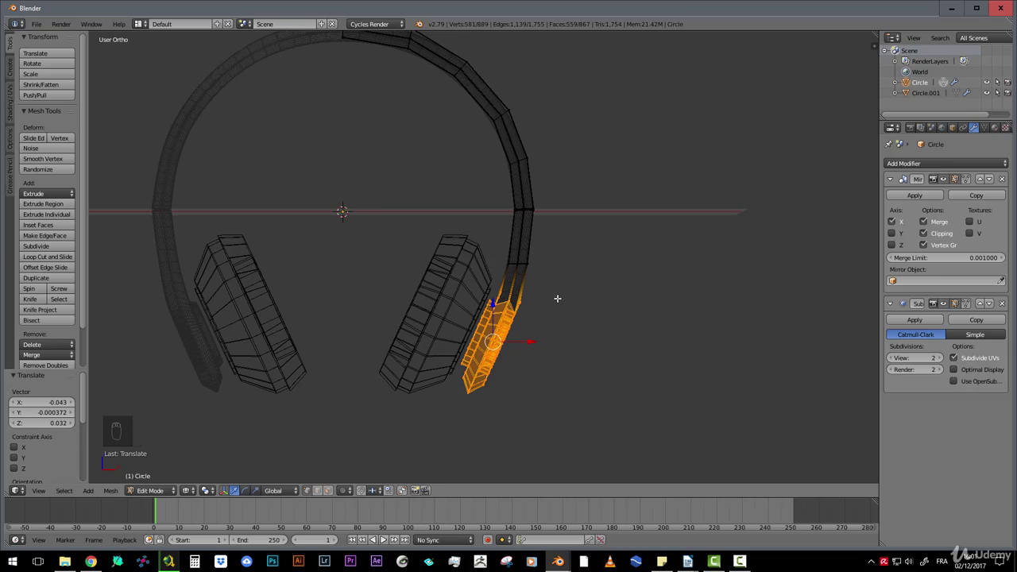
{"action": "key", "text": "z"}
{"action": "key", "text": "Tab"}
Move the ear cup mesh toward the arm by about 0.148 in X and -0.066 in Z in front view, and fine-tune its rotation
{"action": "middle_click_drag", "start_coordinate": [545, 276], "coordinate": [516, 301]}
{"action": "scroll", "coordinate": [460, 279], "scroll_direction": "up", "scroll_amount": 3}
{"action": "right_click", "coordinate": [459, 279]}
{"action": "key", "text": "Tab"}
{"action": "middle_click_drag", "start_coordinate": [459, 279], "coordinate": [490, 298]}
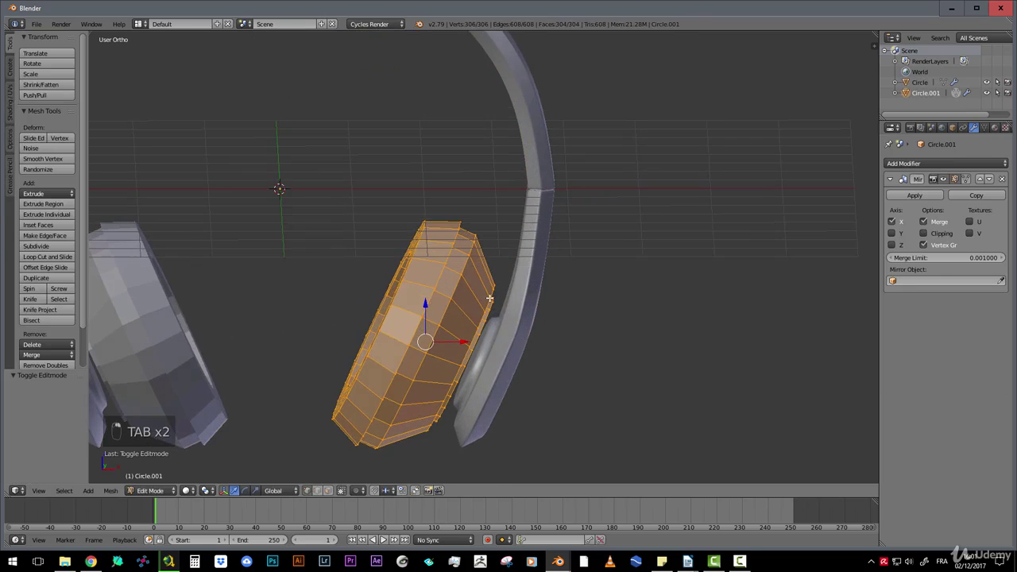
{"action": "key", "text": "KP_1"}
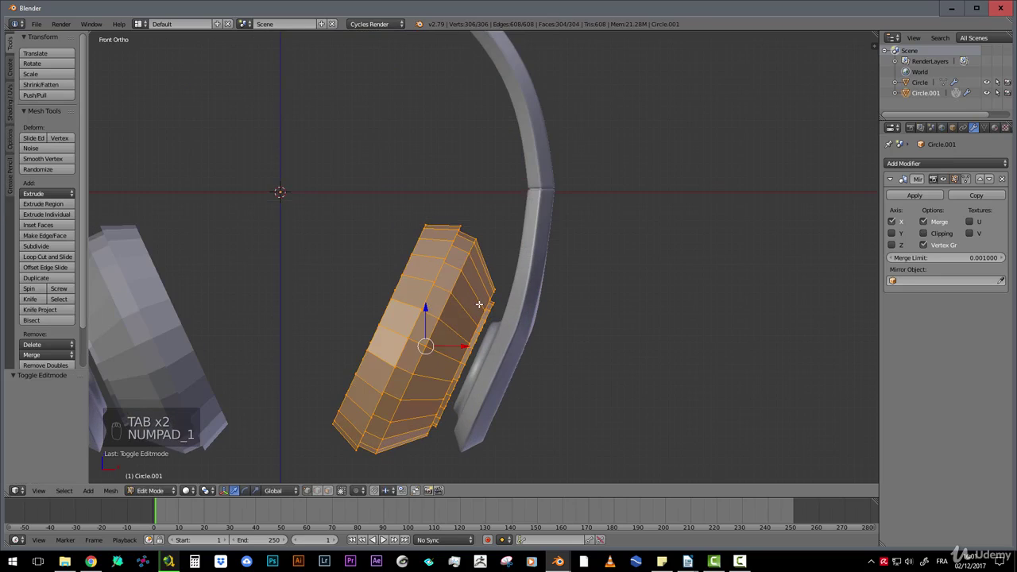
{"action": "key", "text": "g"}
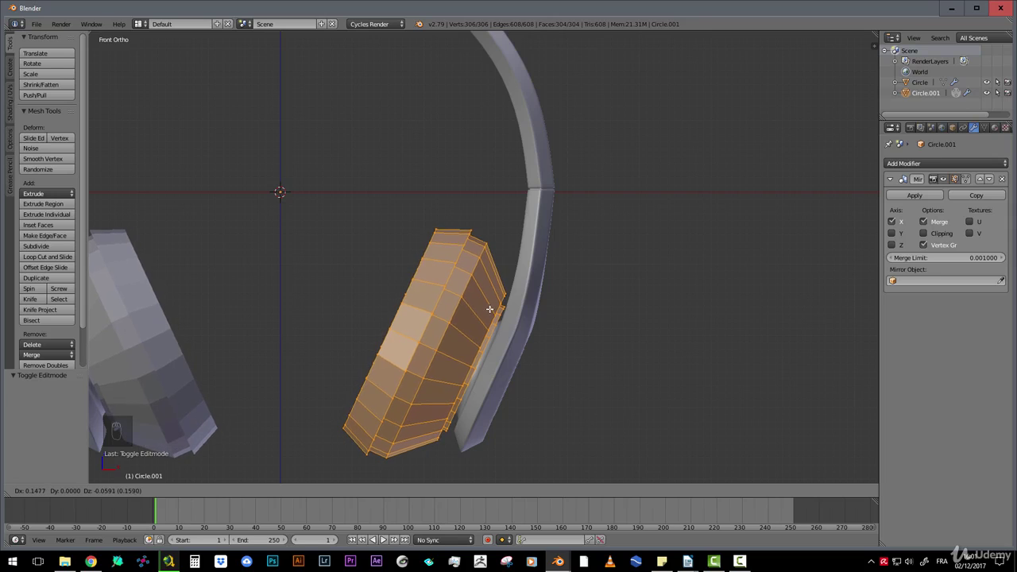
{"action": "left_click", "coordinate": [489, 308]}
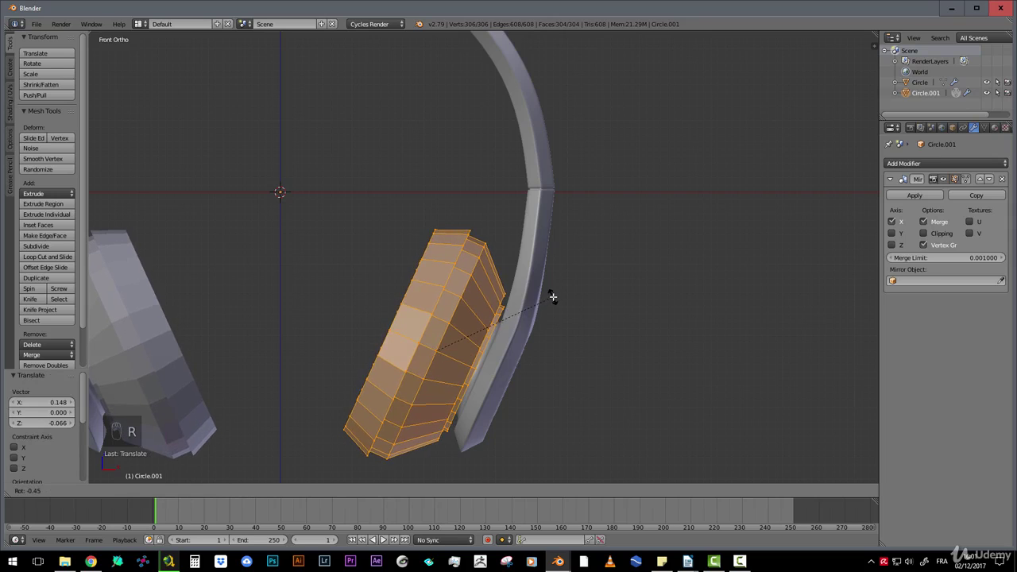
{"action": "key", "text": "r"}
{"action": "left_click", "coordinate": [524, 299]}
{"action": "key", "text": "Tab"}
{"action": "scroll", "coordinate": [485, 293], "scroll_direction": "up", "scroll_amount": 1}
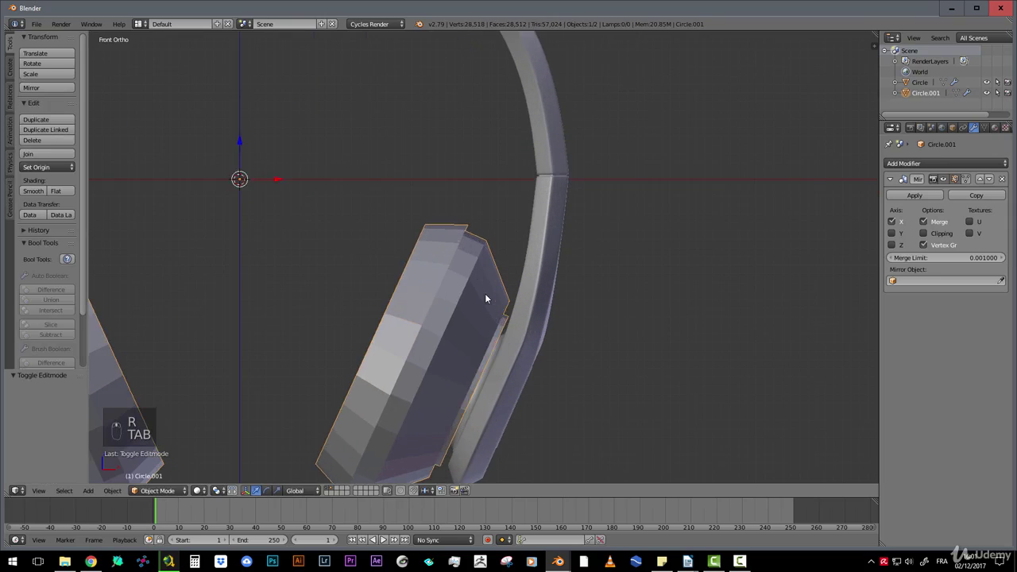
Add a Subdivision Surface modifier to the ear cups with 2 view subdivisions and examine the smoothed shape
{"action": "key", "text": "Tab"}
{"action": "middle_click_drag", "start_coordinate": [484, 293], "coordinate": [813, 227], "text": "shift"}
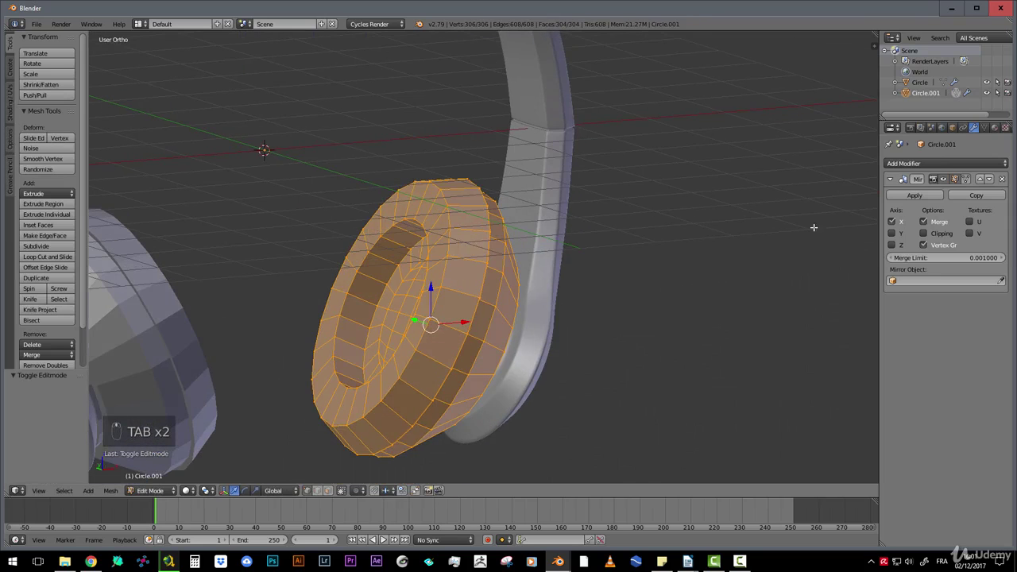
{"action": "left_click", "coordinate": [945, 163]}
{"action": "left_click", "coordinate": [831, 340]}
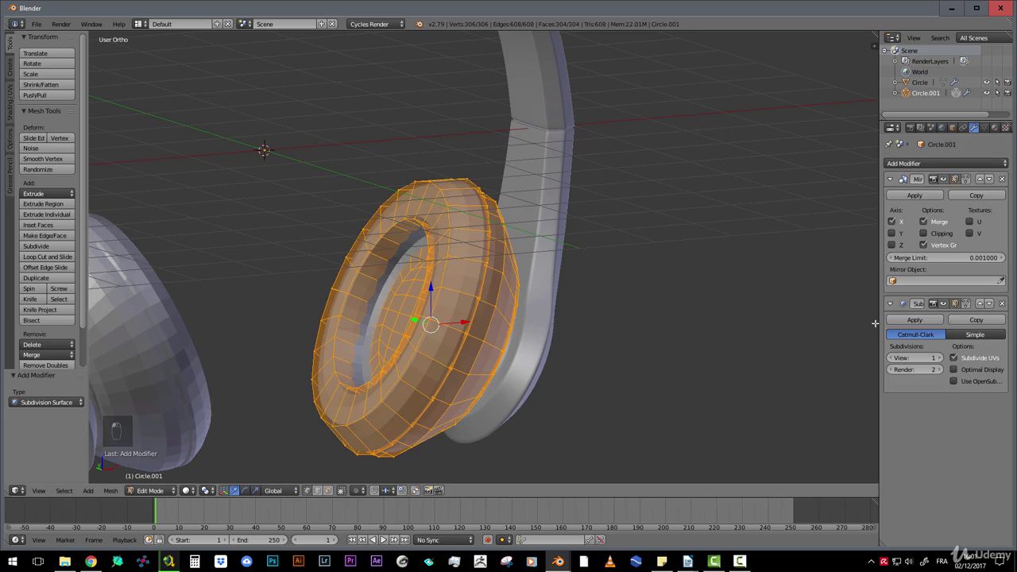
{"action": "left_click", "coordinate": [940, 358]}
{"action": "key", "text": "Tab"}
{"action": "scroll", "coordinate": [491, 283], "scroll_direction": "down", "scroll_amount": 5}
{"action": "mouse_move", "coordinate": [491, 283]}
{"action": "middle_mouse_down"}
{"action": "mouse_move", "coordinate": [404, 272]}
{"action": "mouse_move", "coordinate": [456, 280]}
{"action": "mouse_move", "coordinate": [443, 278]}
{"action": "mouse_move", "coordinate": [461, 270]}
{"action": "mouse_move", "coordinate": [481, 286]}
{"action": "middle_mouse_up"}
{"action": "scroll", "coordinate": [484, 270], "scroll_direction": "up", "scroll_amount": 3}
{"action": "middle_click_drag", "start_coordinate": [495, 219], "coordinate": [499, 298]}
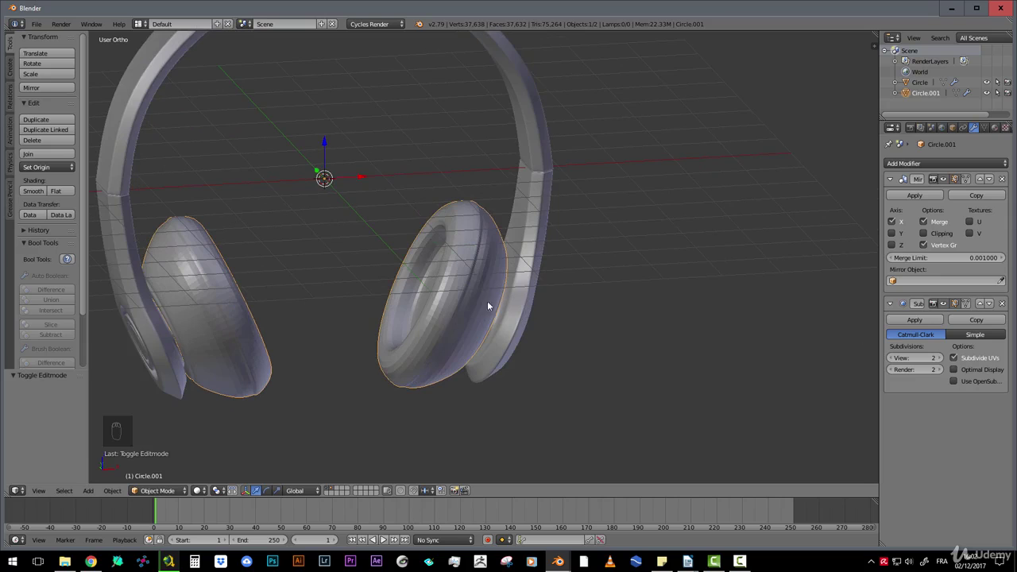
{"action": "scroll", "coordinate": [481, 274], "scroll_direction": "up", "scroll_amount": 3}
{"action": "middle_click_drag", "start_coordinate": [489, 265], "coordinate": [513, 291]}
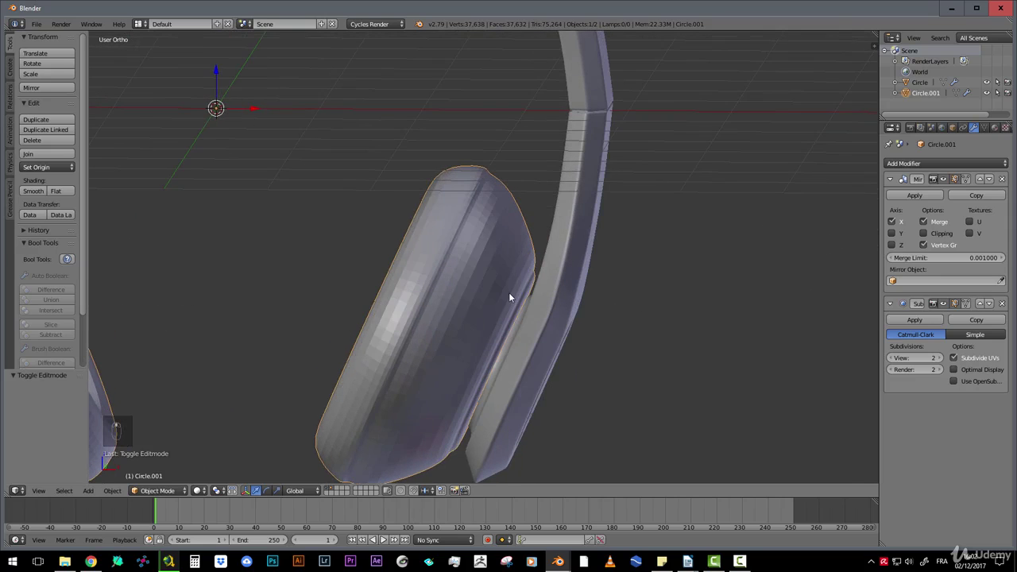
Bevel the two edge loops bordering the ear cup's thin ring facing the arm with an offset of about 0.005
{"action": "key", "text": "Tab"}
{"action": "scroll", "coordinate": [543, 192], "scroll_direction": "up", "scroll_amount": 5}
{"action": "scroll", "coordinate": [543, 192], "scroll_direction": "up", "scroll_amount": 3}
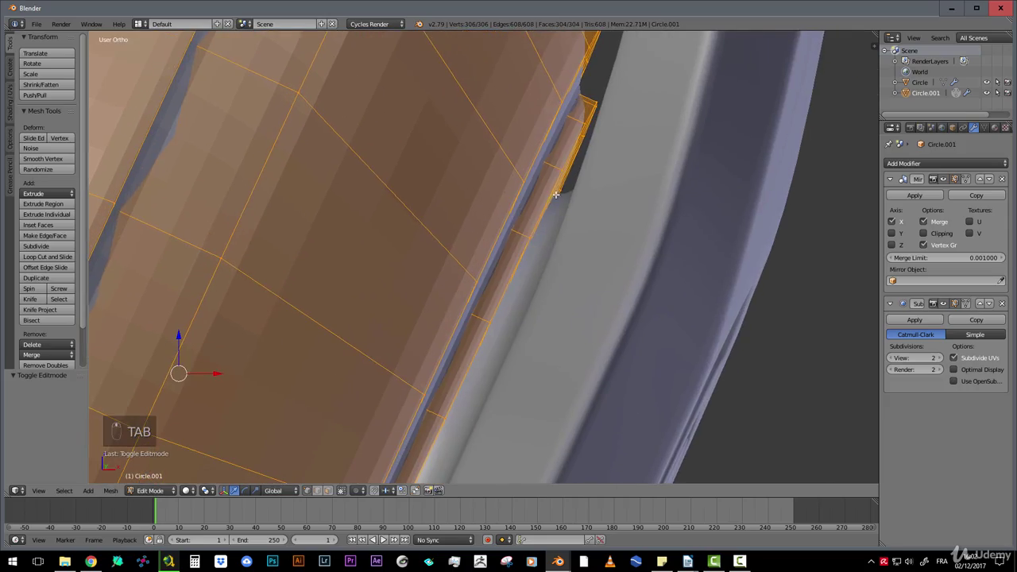
{"action": "key", "text": "z"}
{"action": "mouse_move", "coordinate": [510, 261]}
{"action": "middle_mouse_down"}
{"action": "mouse_move", "coordinate": [482, 255]}
{"action": "mouse_move", "coordinate": [504, 275]}
{"action": "mouse_move", "coordinate": [518, 247]}
{"action": "mouse_move", "coordinate": [492, 259]}
{"action": "middle_mouse_up"}
{"action": "right_click", "coordinate": [483, 255], "text": "alt"}
{"action": "right_click", "coordinate": [519, 240], "text": "alt+shift"}
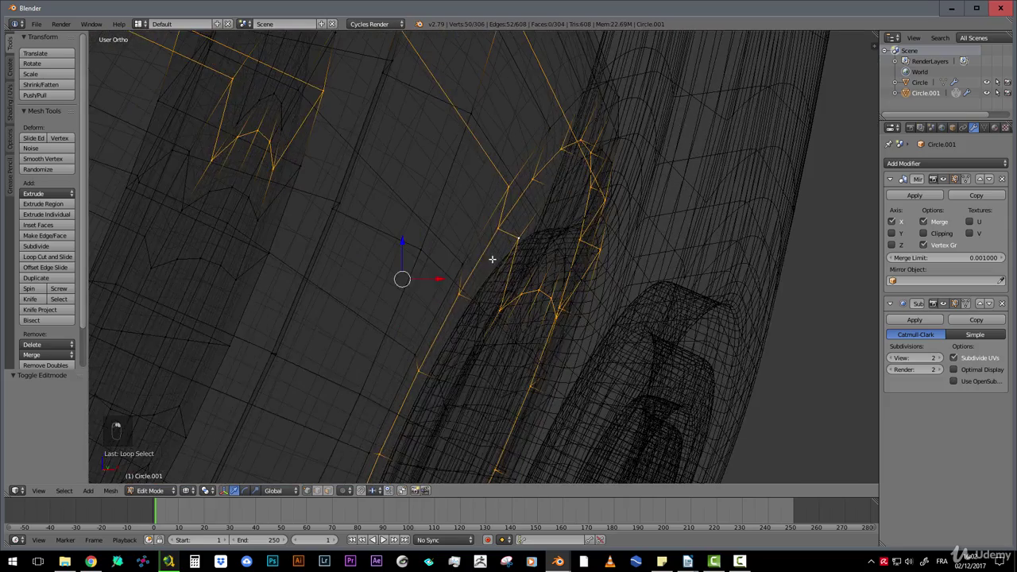
{"action": "key", "text": "ctrl+z"}
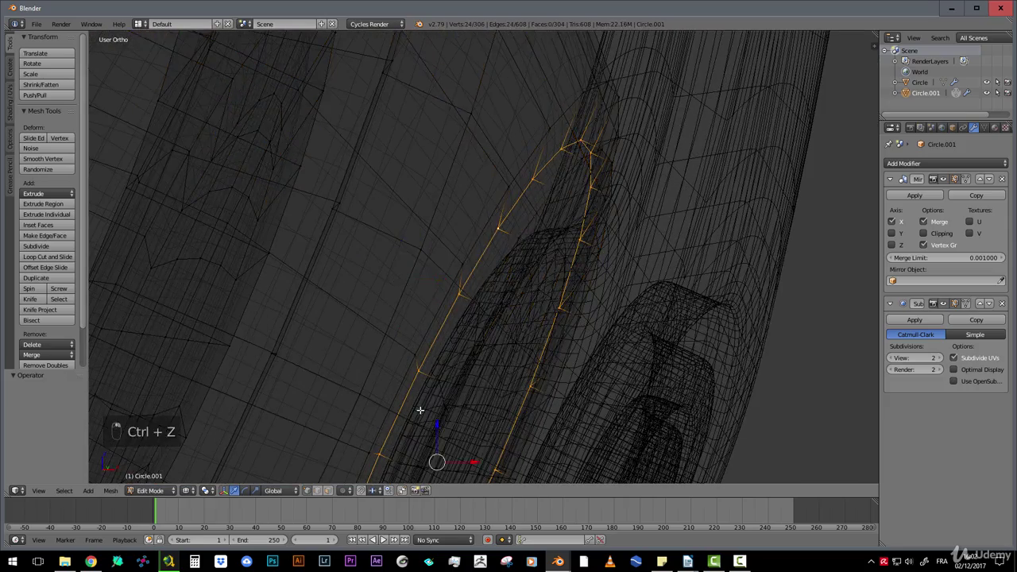
{"action": "left_click", "coordinate": [318, 490]}
{"action": "middle_click_drag", "start_coordinate": [460, 342], "coordinate": [500, 277]}
{"action": "right_click", "coordinate": [500, 256], "text": "alt+shift"}
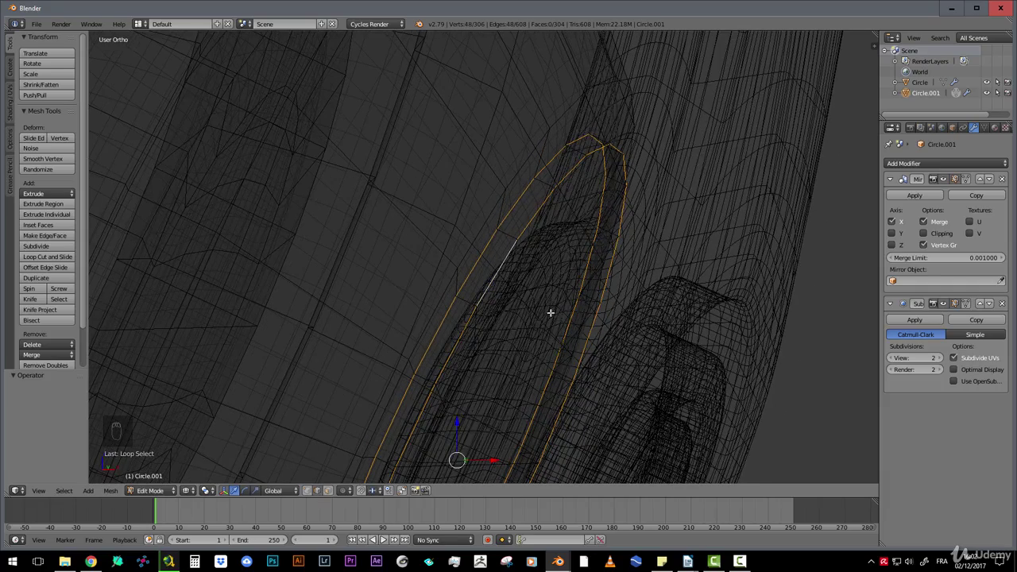
{"action": "key", "text": "ctrl+b"}
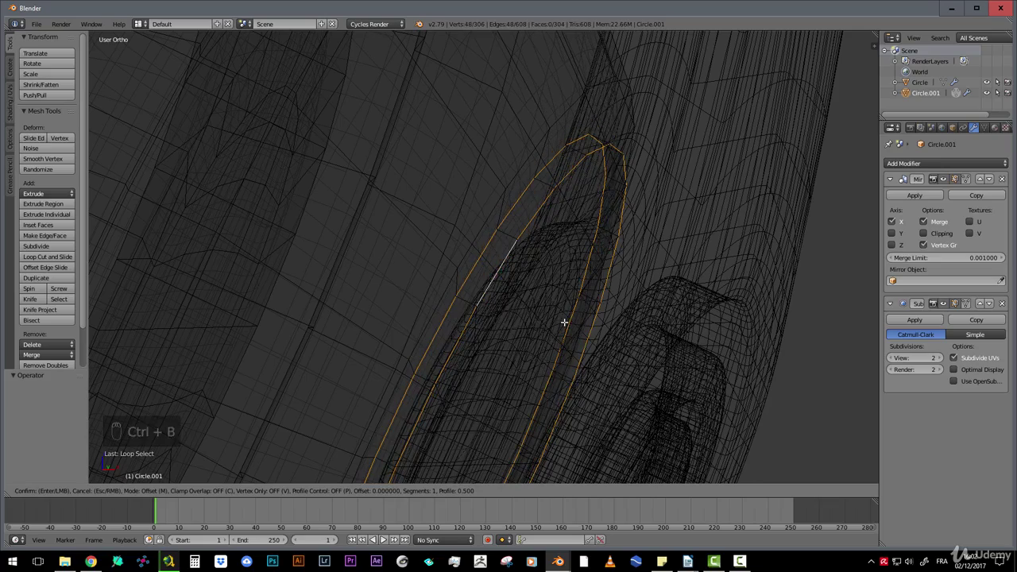
{"action": "left_click", "coordinate": [565, 318]}
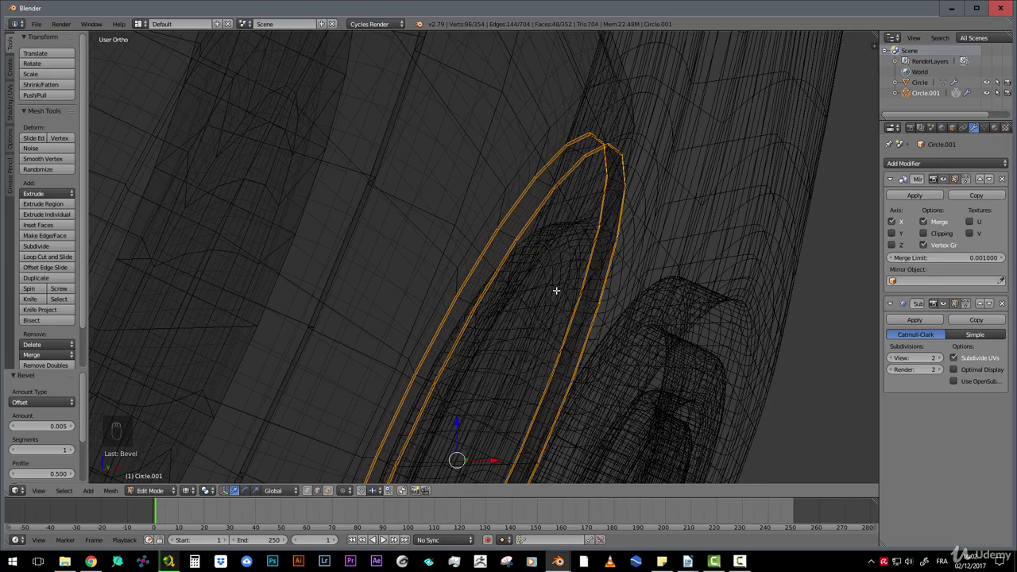
{"action": "mouse_move", "coordinate": [556, 288]}
{"action": "middle_mouse_down"}
{"action": "mouse_move", "coordinate": [514, 261]}
{"action": "mouse_move", "coordinate": [544, 271]}
{"action": "mouse_move", "coordinate": [515, 267]}
{"action": "mouse_move", "coordinate": [525, 272]}
{"action": "mouse_move", "coordinate": [501, 305]}
{"action": "middle_mouse_up"}
{"action": "key", "text": "z"}
{"action": "key", "text": "Tab"}
Bevel the edge loop around the ear cup's outer shoulder with an offset of about 0.156 and 5 segments
{"action": "scroll", "coordinate": [501, 305], "scroll_direction": "up", "scroll_amount": 3}
{"action": "key", "text": "Tab"}
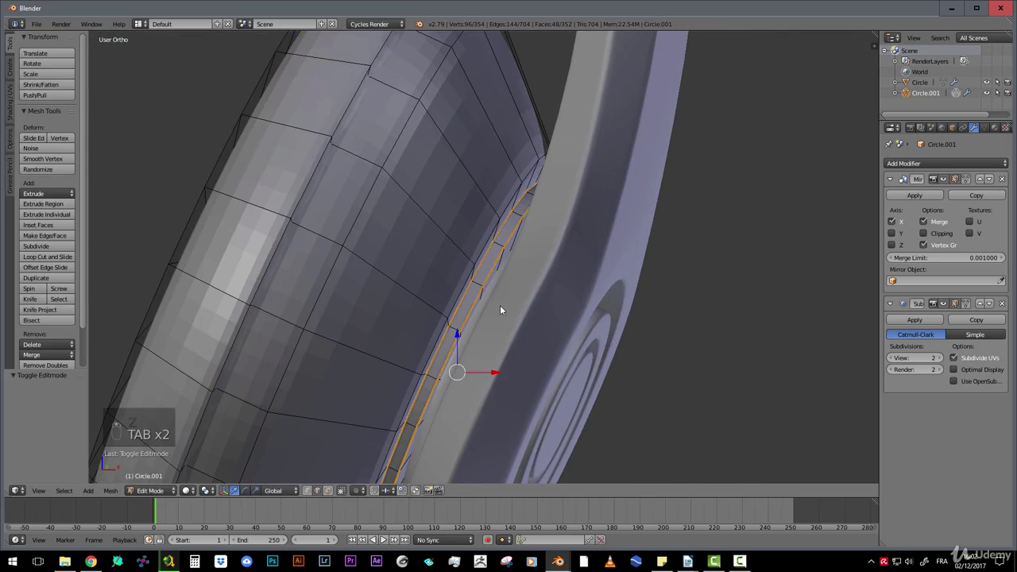
{"action": "key", "text": "Tab"}
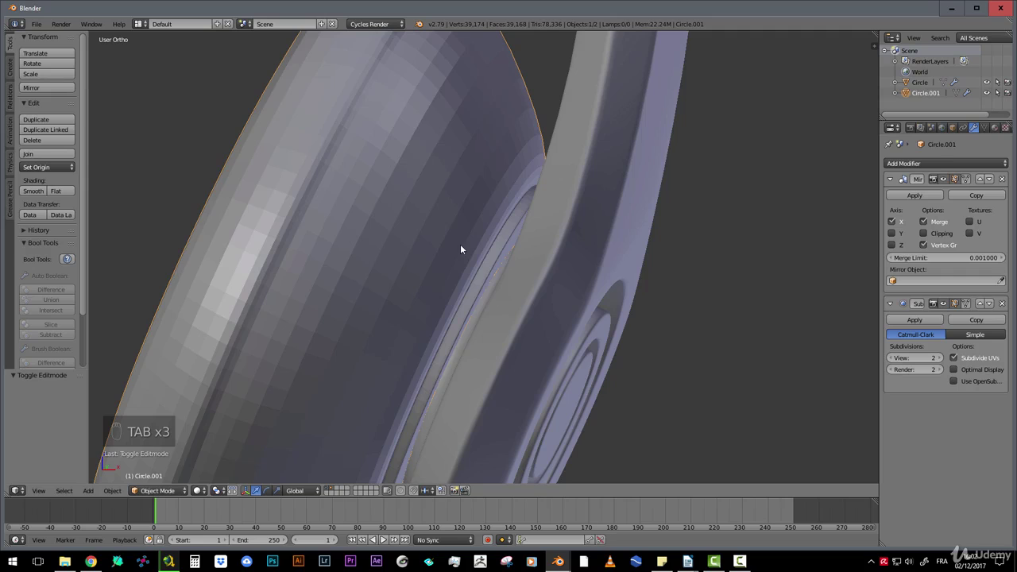
{"action": "scroll", "coordinate": [458, 245], "scroll_direction": "down", "scroll_amount": 2}
{"action": "key", "text": "Tab"}
{"action": "middle_click_drag", "start_coordinate": [432, 169], "coordinate": [458, 173]}
{"action": "right_click", "coordinate": [457, 174], "text": "alt"}
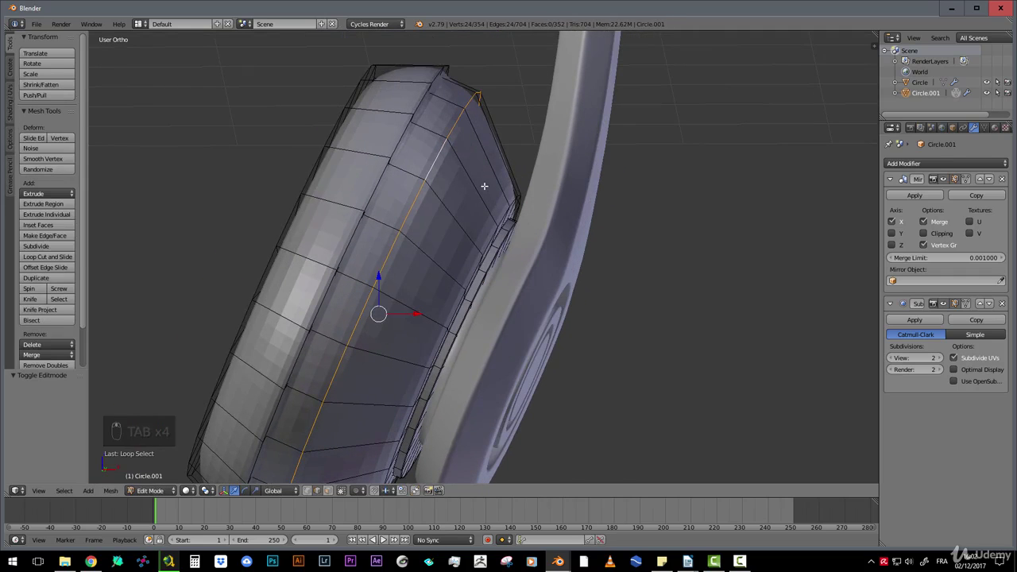
{"action": "key", "text": "ctrl+b"}
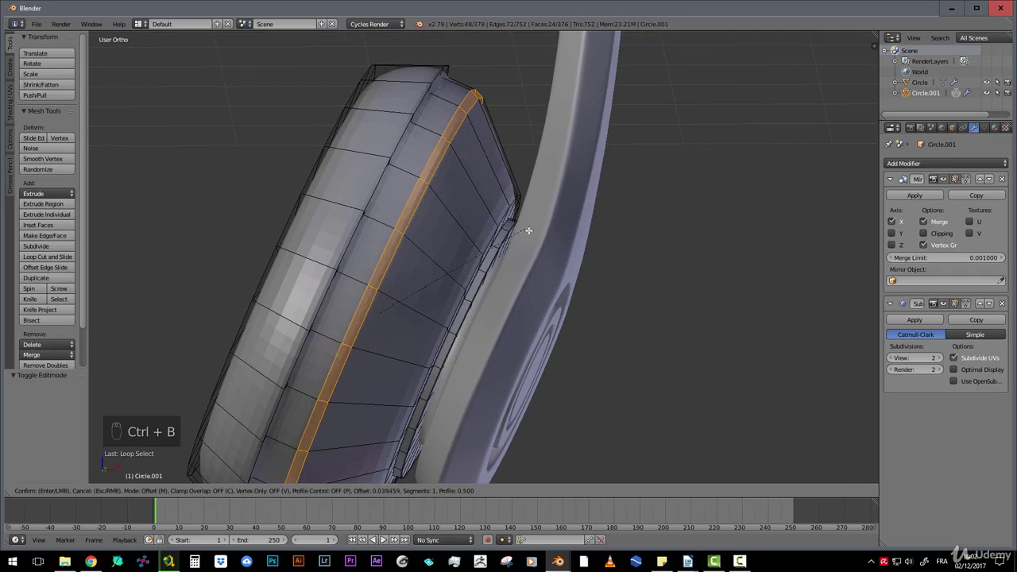
{"action": "scroll", "coordinate": [543, 229], "scroll_direction": "up", "scroll_amount": 3}
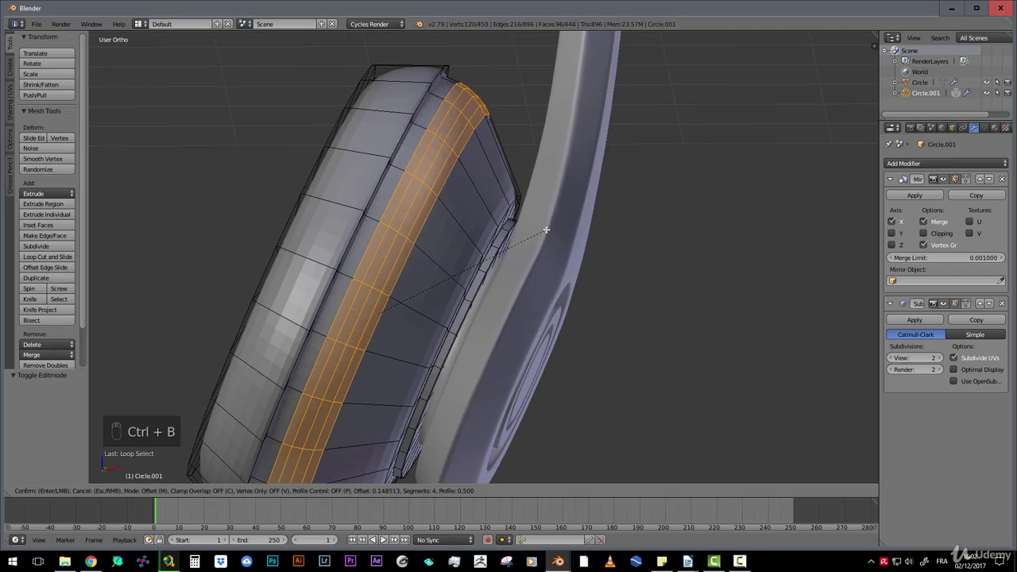
{"action": "scroll", "coordinate": [548, 229], "scroll_direction": "up", "scroll_amount": 1}
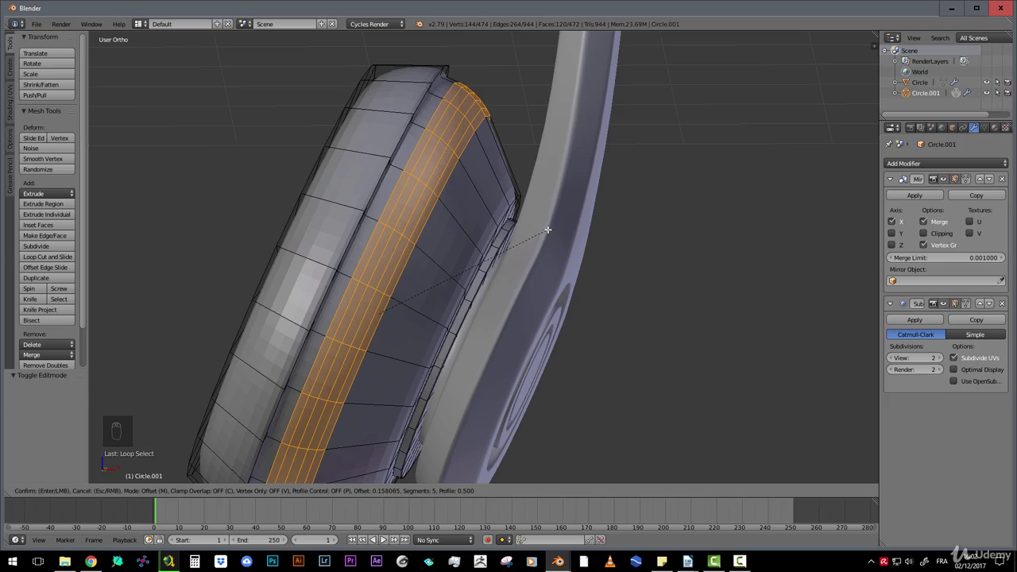
{"action": "left_click", "coordinate": [548, 230]}
Cut an edge loop into the bevelled band, sliding it toward a neighbouring loop to form a narrow strip of faces
{"action": "scroll", "coordinate": [484, 175], "scroll_direction": "up", "scroll_amount": 3}
{"action": "scroll", "coordinate": [480, 167], "scroll_direction": "down", "scroll_amount": 2}
{"action": "middle_click_drag", "start_coordinate": [470, 153], "coordinate": [470, 203], "text": "shift"}
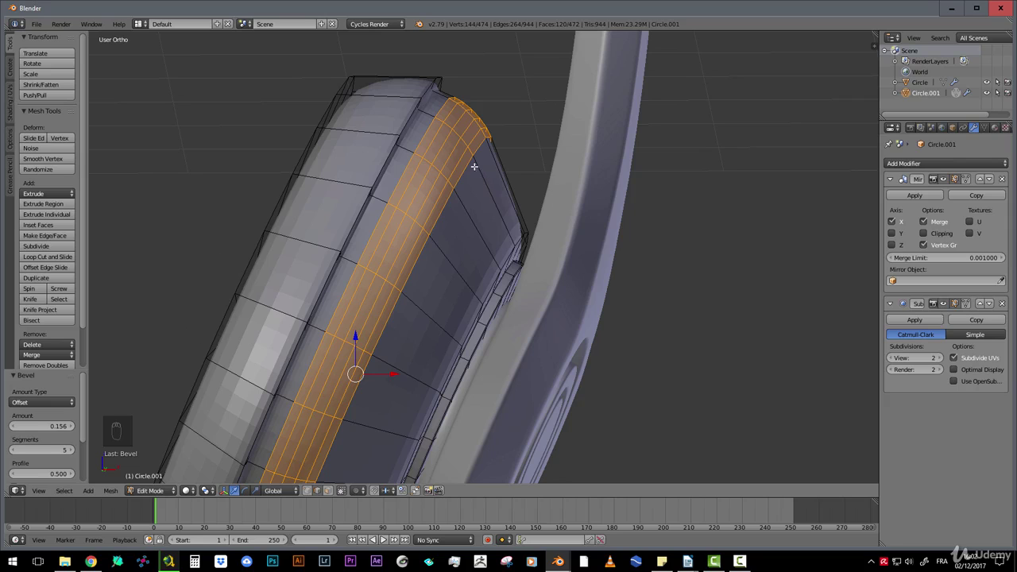
{"action": "middle_click_drag", "start_coordinate": [448, 157], "coordinate": [474, 181], "text": "shift"}
{"action": "scroll", "coordinate": [472, 185], "scroll_direction": "up", "scroll_amount": 3}
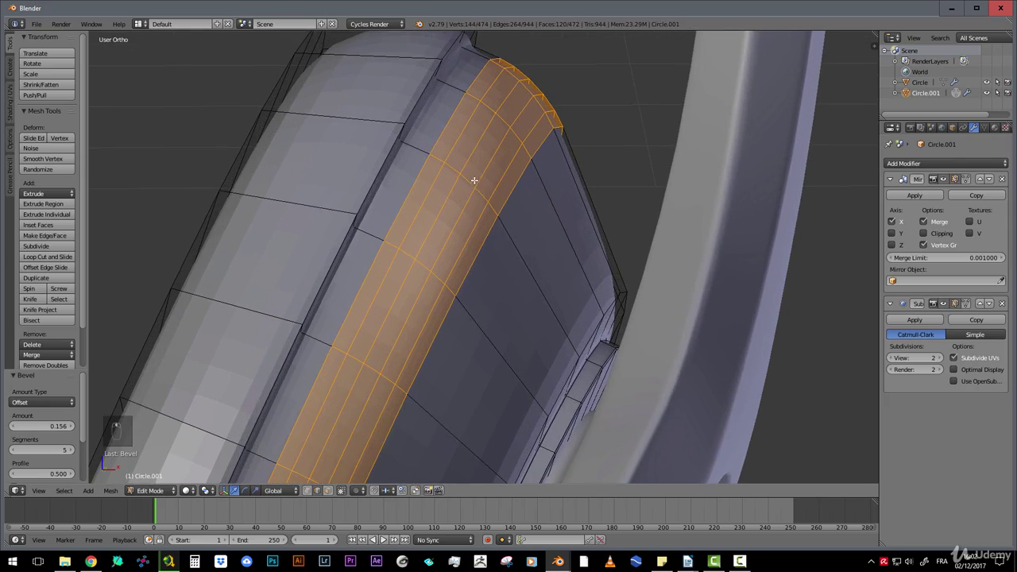
{"action": "key", "text": "ctrl+r"}
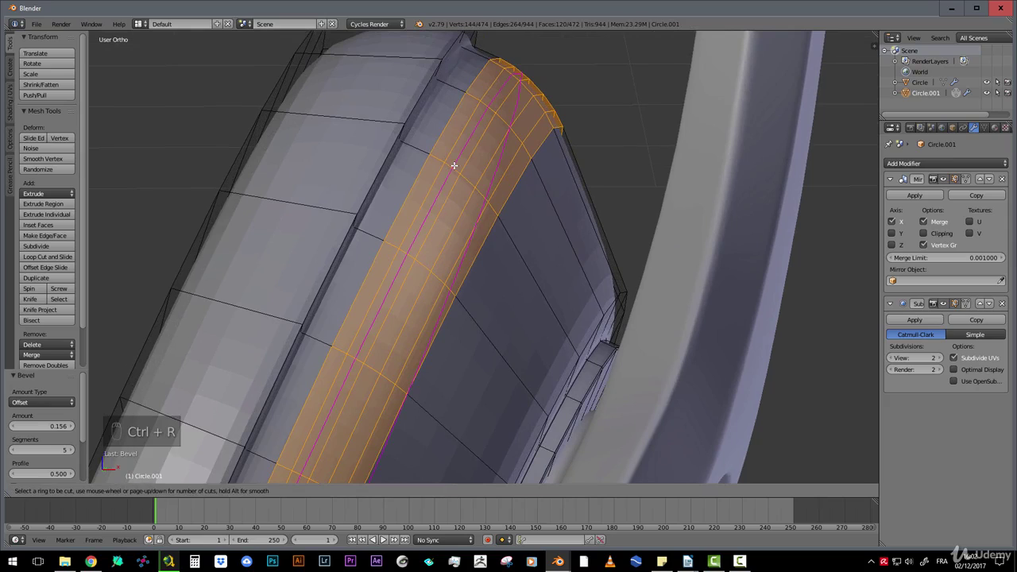
{"action": "left_click", "coordinate": [457, 166]}
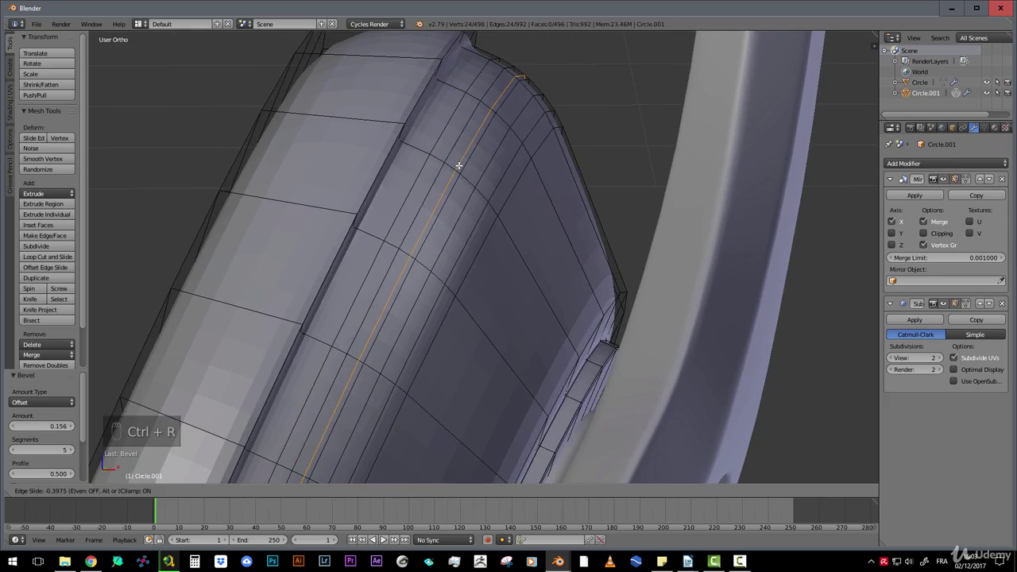
{"action": "left_click", "coordinate": [459, 166]}
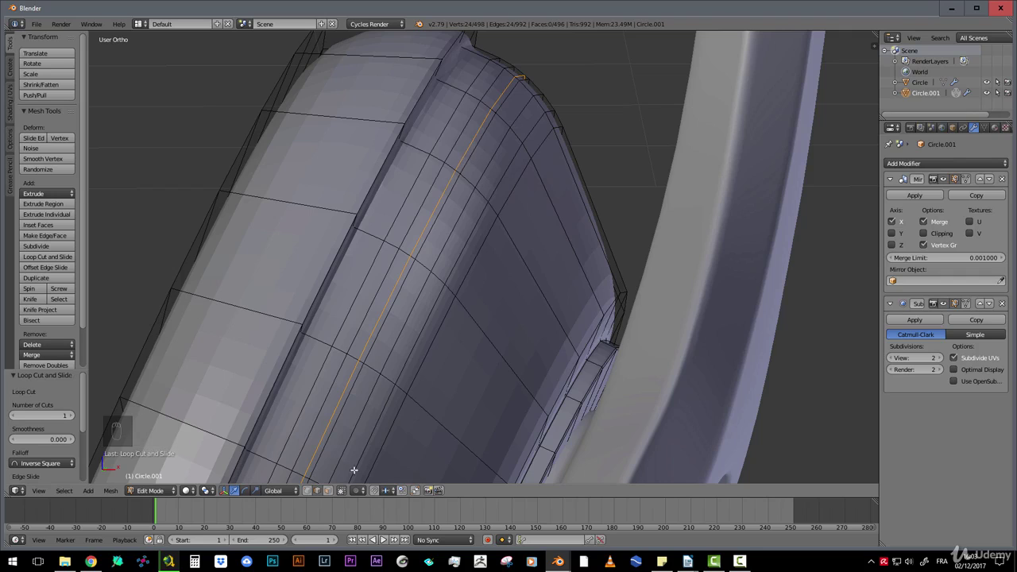
In face mode, extrude the narrow face loop in place and shrink it inward by about 0.027 to form a groove
{"action": "left_click", "coordinate": [328, 491]}
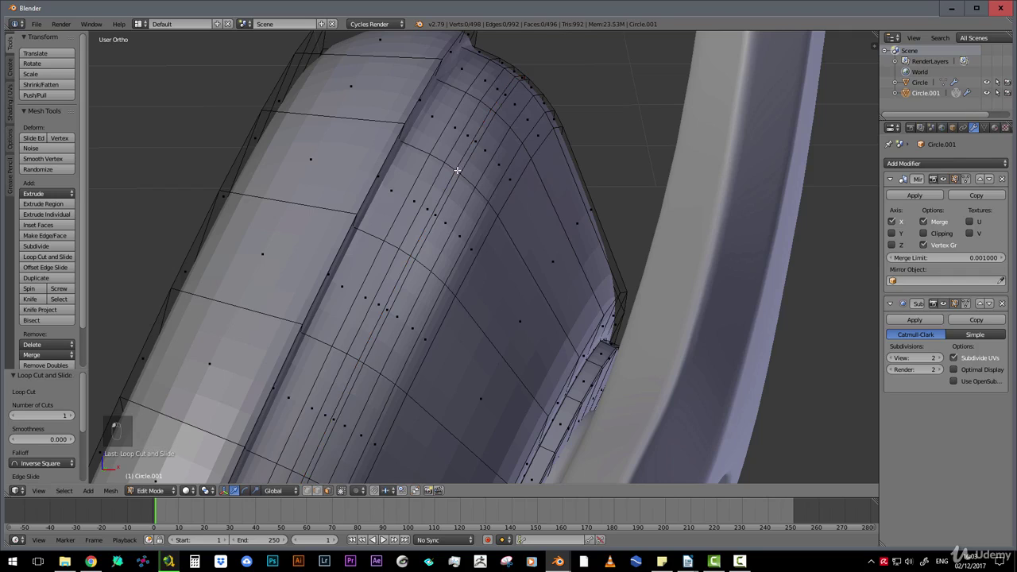
{"action": "left_click", "coordinate": [457, 170], "text": "alt"}
{"action": "middle_click_drag", "start_coordinate": [457, 169], "coordinate": [506, 254]}
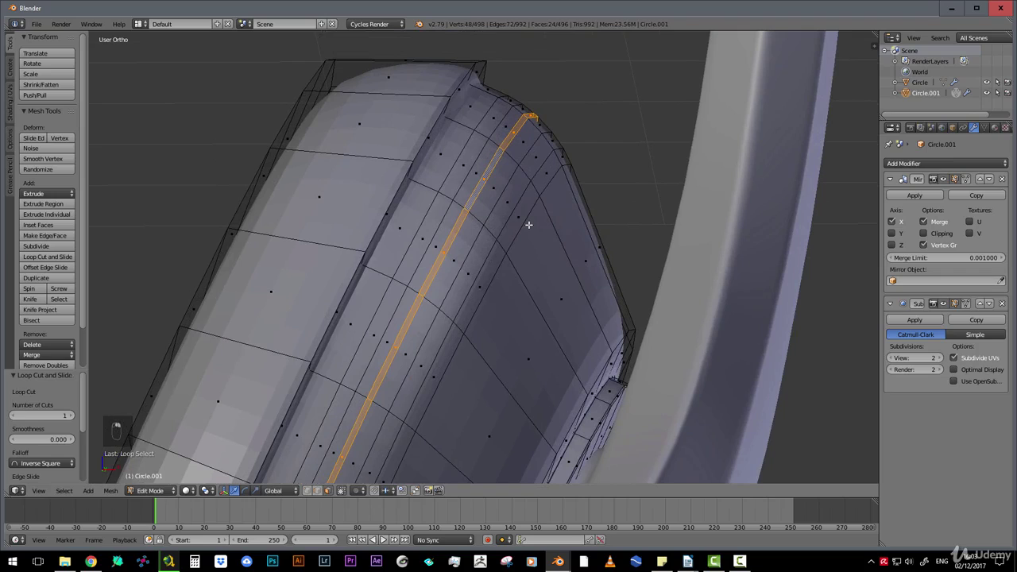
{"action": "key", "text": "e"}
{"action": "key", "text": "alt+s"}
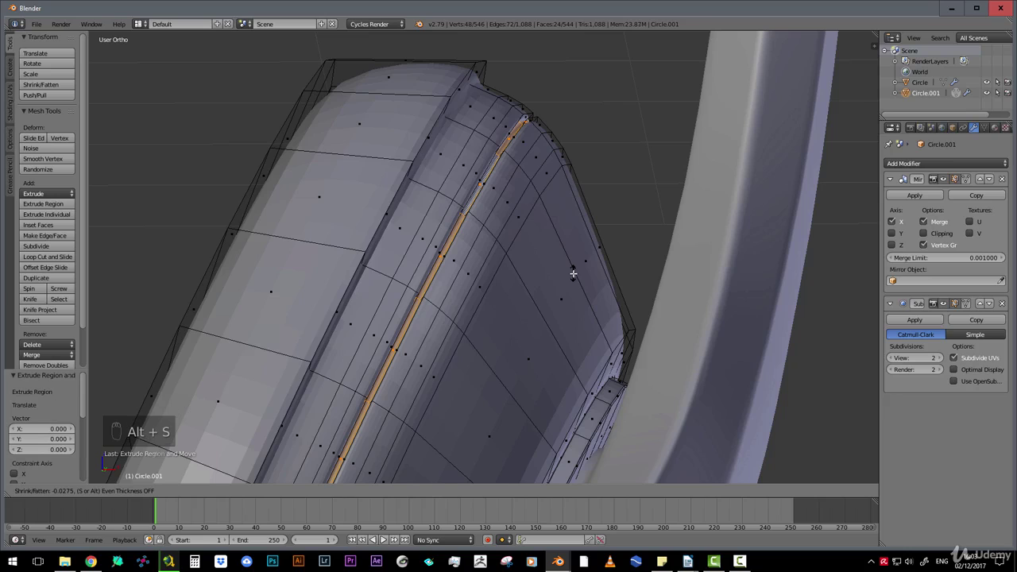
{"action": "left_click", "coordinate": [574, 273]}
Select the edge loops along both sides of the groove, at its rim and floor, and bevel them with an offset of about 0.006
{"action": "scroll", "coordinate": [541, 259], "scroll_direction": "down", "scroll_amount": 3}
{"action": "scroll", "coordinate": [502, 204], "scroll_direction": "up", "scroll_amount": 9}
{"action": "middle_click_drag", "start_coordinate": [526, 174], "coordinate": [563, 304]}
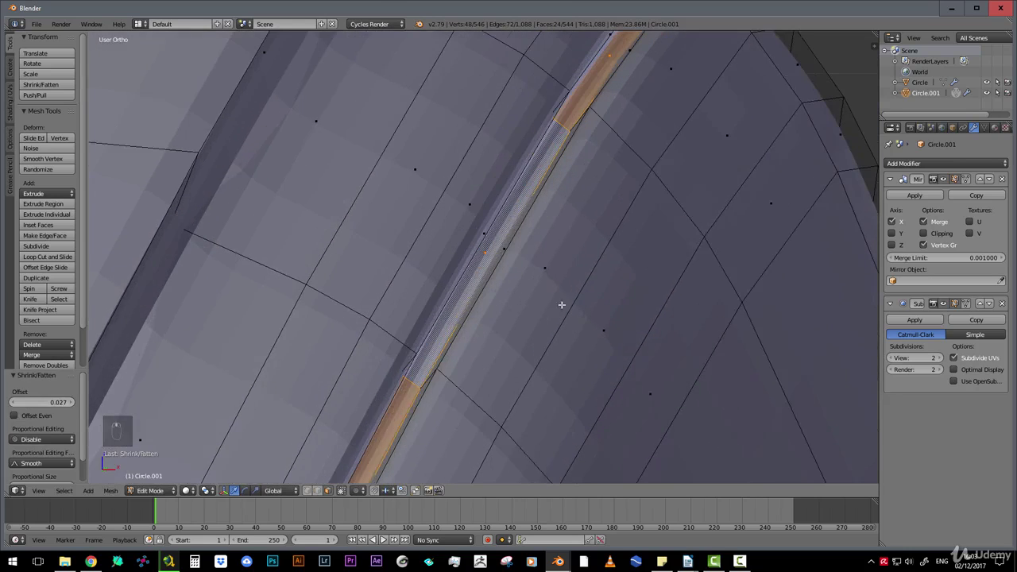
{"action": "middle_click_drag", "start_coordinate": [608, 142], "coordinate": [590, 239], "text": "shift"}
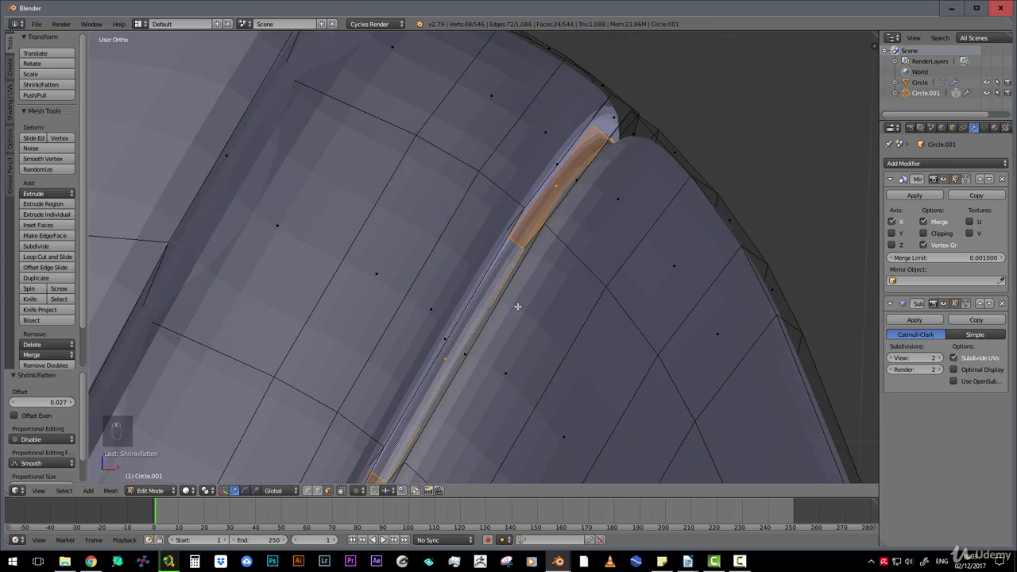
{"action": "left_click", "coordinate": [558, 160], "text": "alt"}
{"action": "left_click", "coordinate": [585, 170], "text": "alt+shift"}
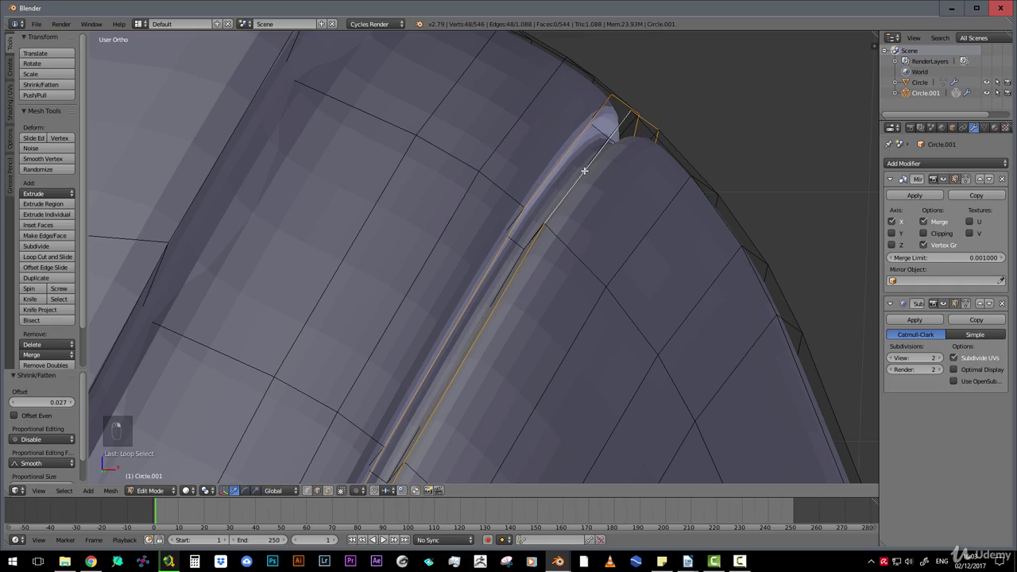
{"action": "key", "text": "z"}
{"action": "middle_click_drag", "start_coordinate": [564, 180], "coordinate": [536, 215]}
{"action": "left_click", "coordinate": [525, 204], "text": "alt+shift"}
{"action": "left_click", "coordinate": [533, 223], "text": "alt+shift"}
{"action": "key", "text": "z"}
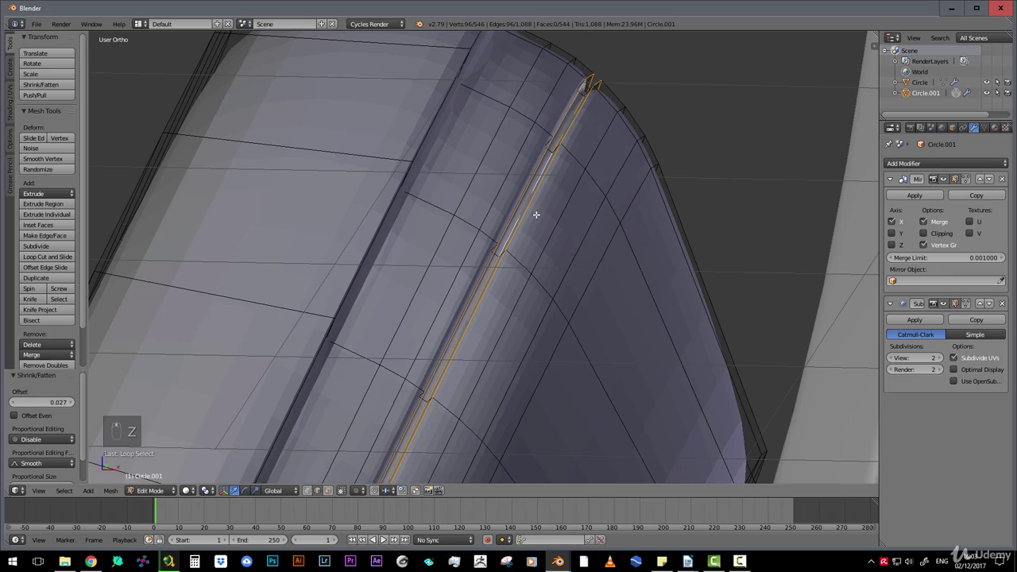
{"action": "key", "text": "ctrl+v"}
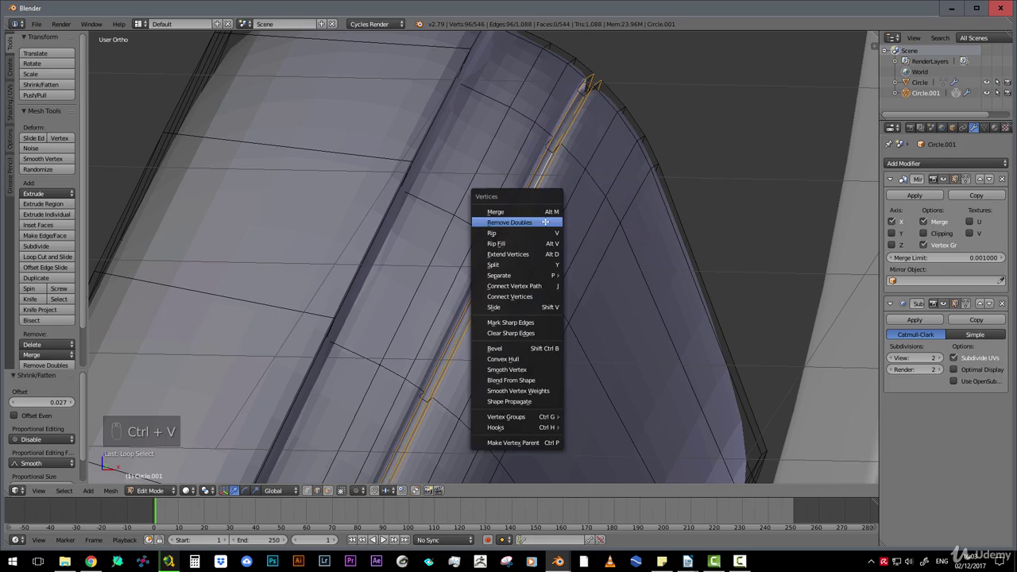
{"action": "key", "text": "Escape"}
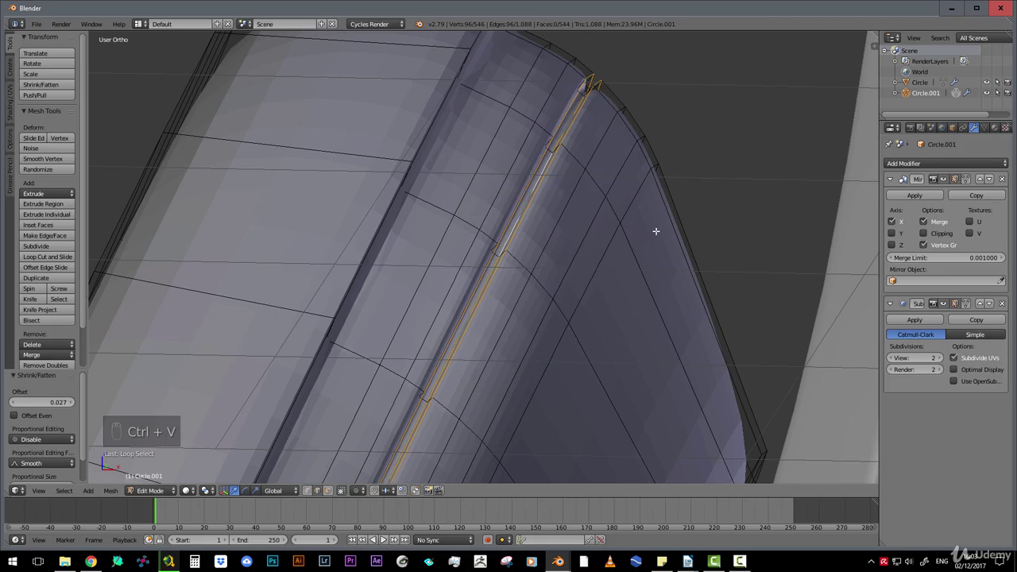
{"action": "key", "text": "ctrl+b"}
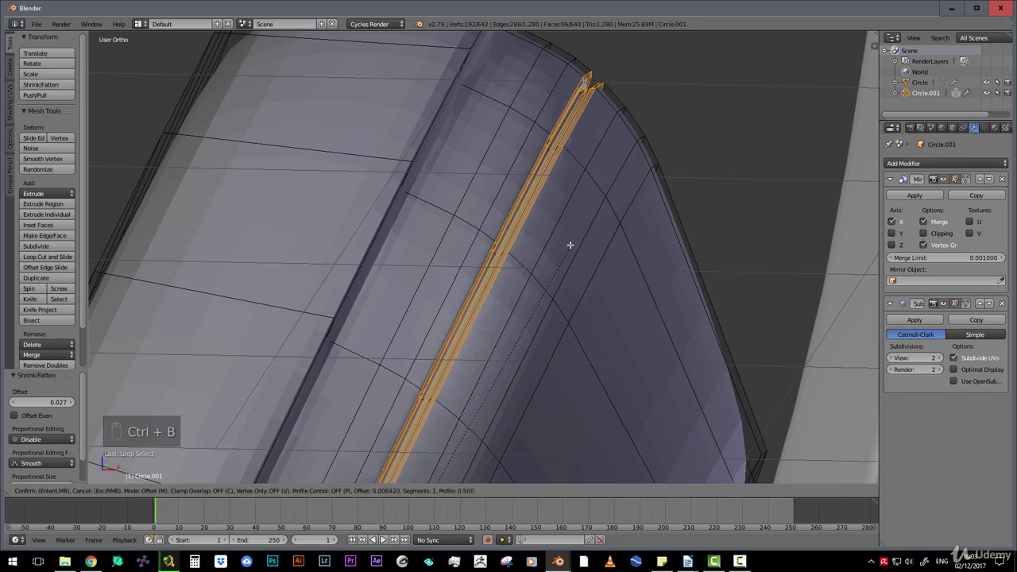
{"action": "left_click", "coordinate": [568, 244]}
Add an edge loop on the ear cup's shell, slid close against the step where the cushion band begins
{"action": "key", "text": "Tab"}
{"action": "scroll", "coordinate": [569, 216], "scroll_direction": "down", "scroll_amount": 7}
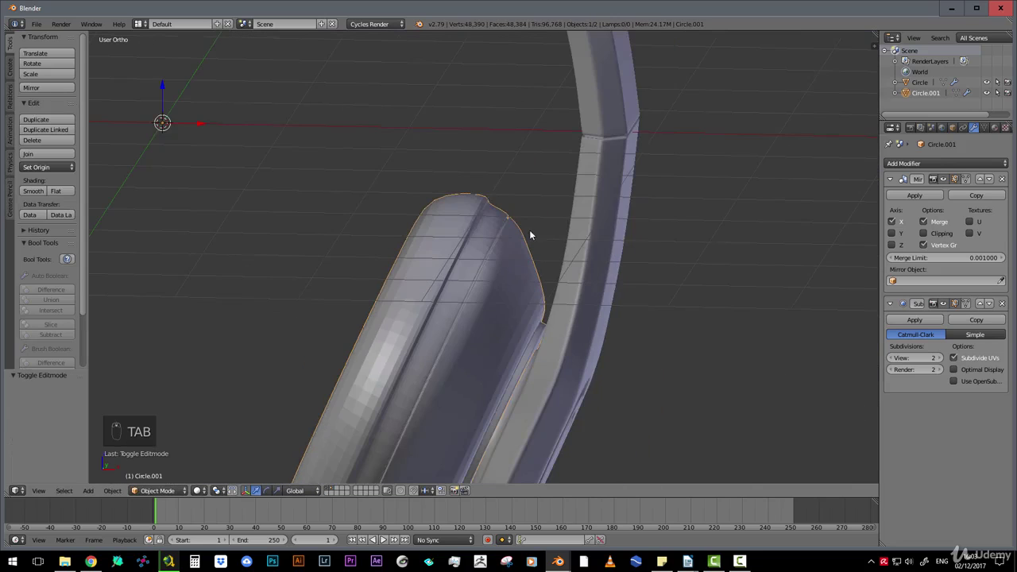
{"action": "middle_click_drag", "start_coordinate": [531, 234], "coordinate": [500, 226]}
{"action": "scroll", "coordinate": [501, 226], "scroll_direction": "down", "scroll_amount": 2}
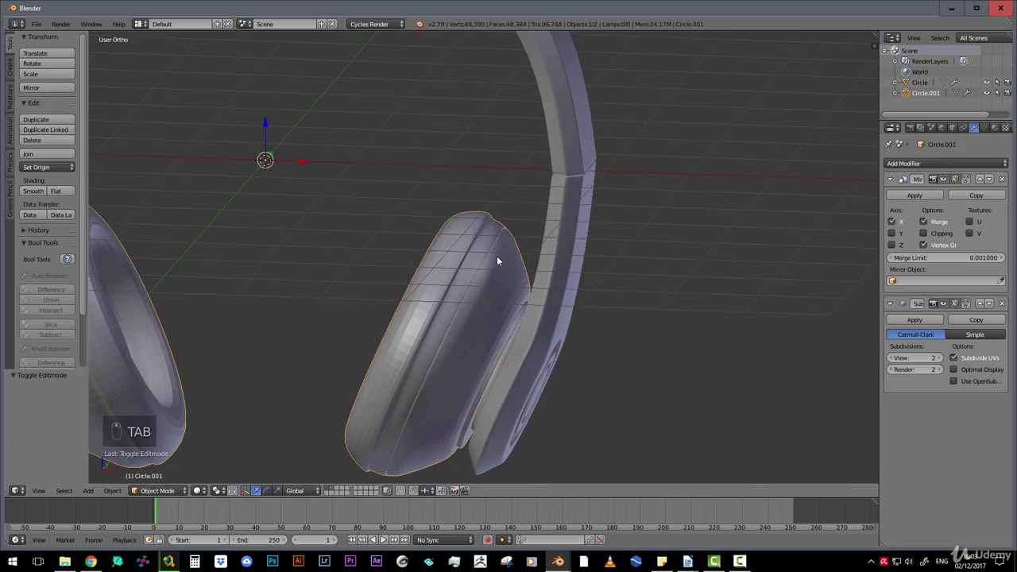
{"action": "scroll", "coordinate": [497, 260], "scroll_direction": "up", "scroll_amount": 6}
{"action": "key", "text": "Tab"}
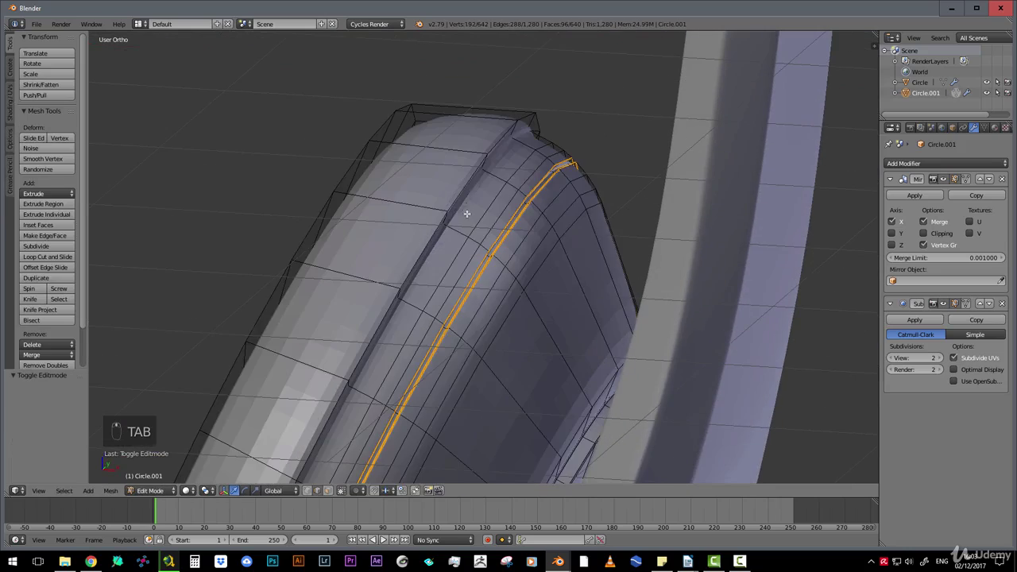
{"action": "mouse_move", "coordinate": [504, 196]}
{"action": "middle_mouse_down"}
{"action": "mouse_move", "coordinate": [563, 275]}
{"action": "mouse_move", "coordinate": [512, 205]}
{"action": "middle_mouse_up"}
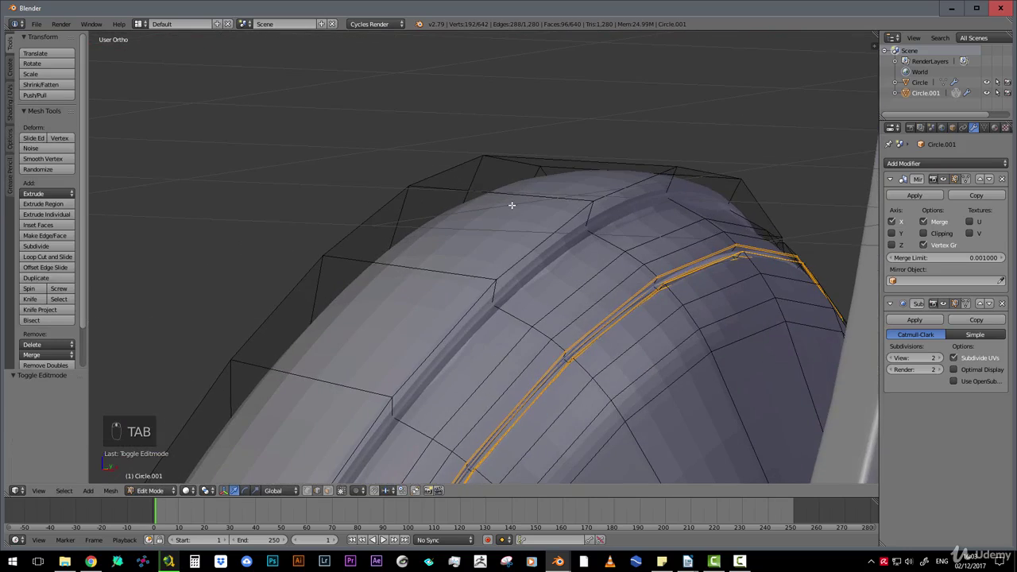
{"action": "key", "text": "ctrl+r"}
{"action": "left_click", "coordinate": [600, 232]}
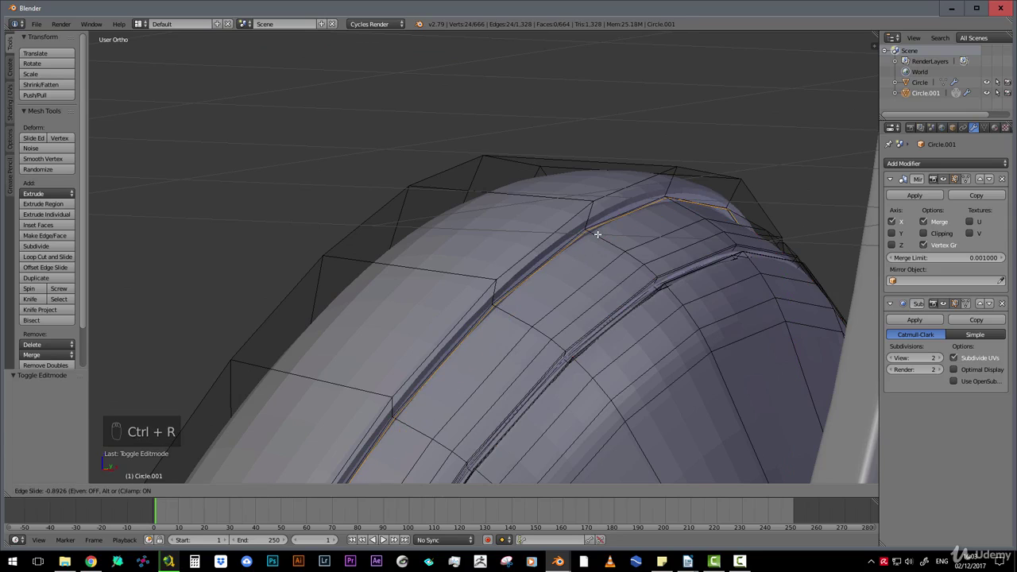
{"action": "left_click", "coordinate": [595, 231]}
Add a centred edge loop around the cushion's wide outer band and scale it up slightly to make the band bulge
{"action": "middle_click_drag", "start_coordinate": [590, 227], "coordinate": [570, 278]}
{"action": "key", "text": "Tab"}
{"action": "scroll", "coordinate": [502, 283], "scroll_direction": "down", "scroll_amount": 6}
{"action": "scroll", "coordinate": [490, 278], "scroll_direction": "up", "scroll_amount": 7}
{"action": "key", "text": "Tab"}
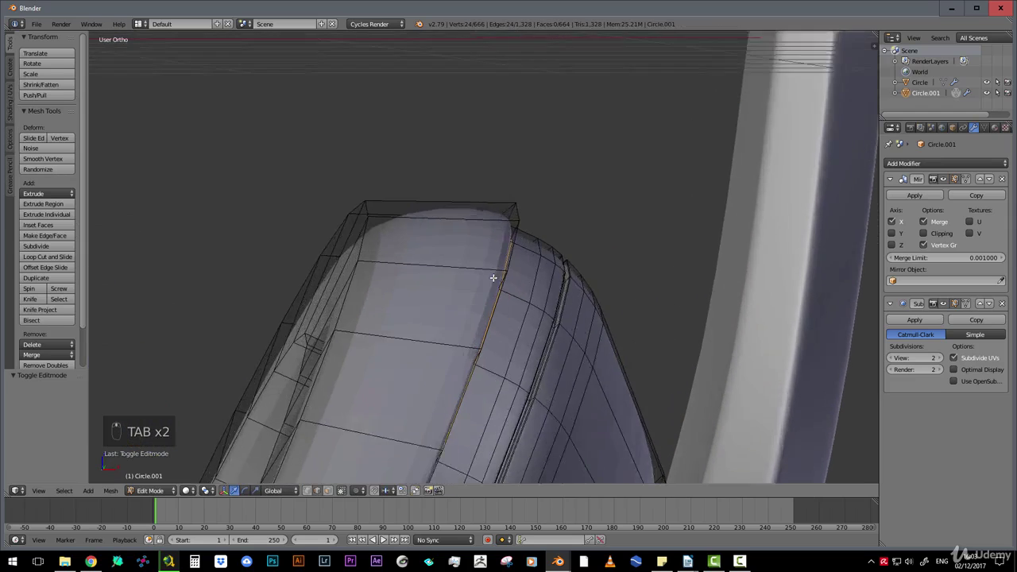
{"action": "middle_click_drag", "start_coordinate": [494, 277], "coordinate": [449, 212]}
{"action": "key", "text": "ctrl+r"}
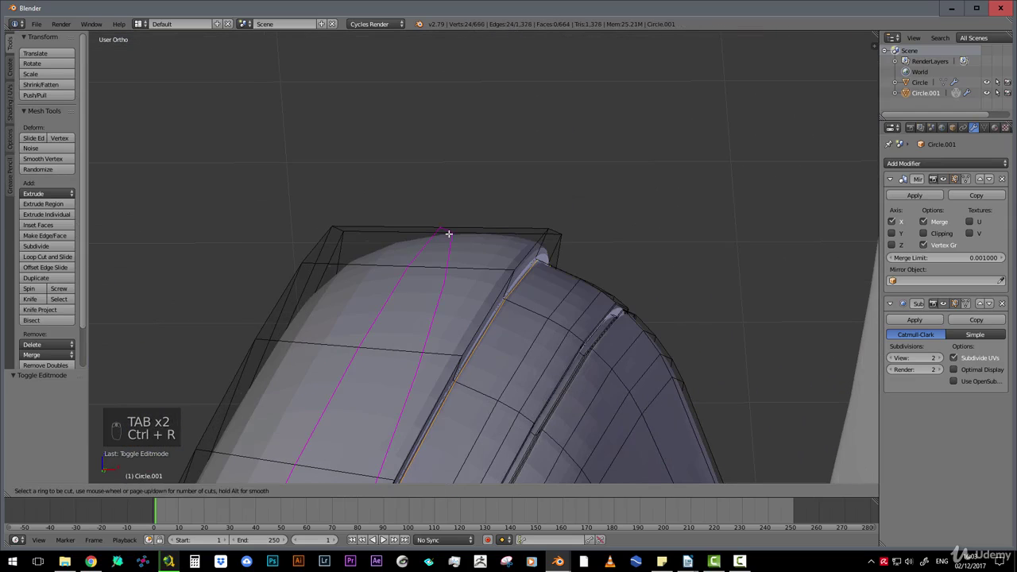
{"action": "left_click", "coordinate": [447, 232]}
{"action": "right_click", "coordinate": [479, 268]}
{"action": "key", "text": "s"}
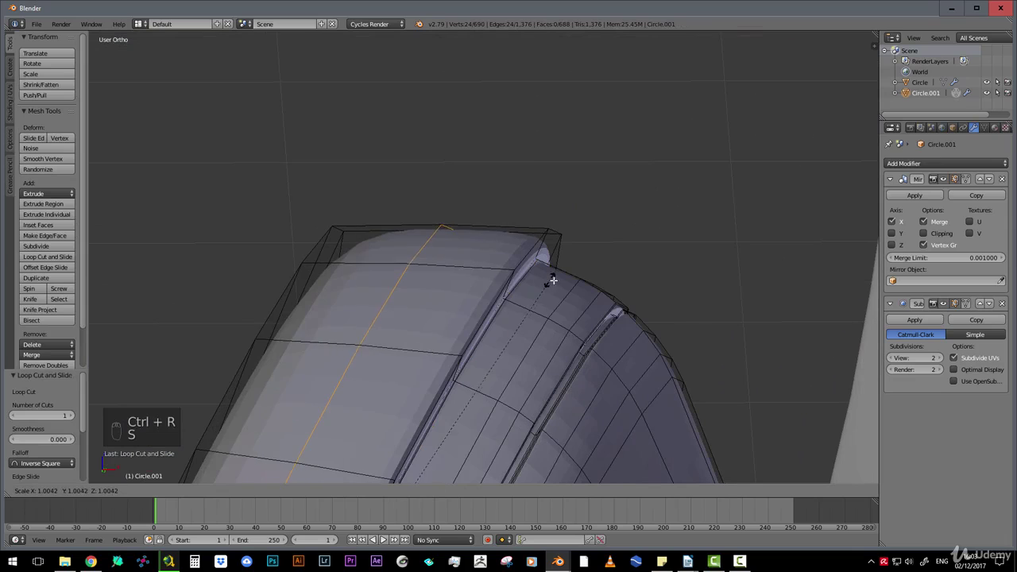
{"action": "left_click", "coordinate": [612, 284]}
Add an edge loop around the middle of the cushion's front ring
{"action": "scroll", "coordinate": [431, 240], "scroll_direction": "down", "scroll_amount": 3}
{"action": "key", "text": "Tab"}
{"action": "mouse_move", "coordinate": [431, 241]}
{"action": "middle_mouse_down"}
{"action": "mouse_move", "coordinate": [463, 288]}
{"action": "mouse_move", "coordinate": [483, 273]}
{"action": "mouse_move", "coordinate": [410, 265]}
{"action": "mouse_move", "coordinate": [447, 276]}
{"action": "mouse_move", "coordinate": [465, 313]}
{"action": "mouse_move", "coordinate": [422, 242]}
{"action": "middle_mouse_up"}
{"action": "scroll", "coordinate": [462, 288], "scroll_direction": "down", "scroll_amount": 5}
{"action": "scroll", "coordinate": [483, 273], "scroll_direction": "up", "scroll_amount": 1}
{"action": "scroll", "coordinate": [446, 276], "scroll_direction": "down", "scroll_amount": 3}
{"action": "key", "text": "Tab"}
{"action": "scroll", "coordinate": [466, 313], "scroll_direction": "up", "scroll_amount": 6}
{"action": "scroll", "coordinate": [474, 318], "scroll_direction": "up", "scroll_amount": 2}
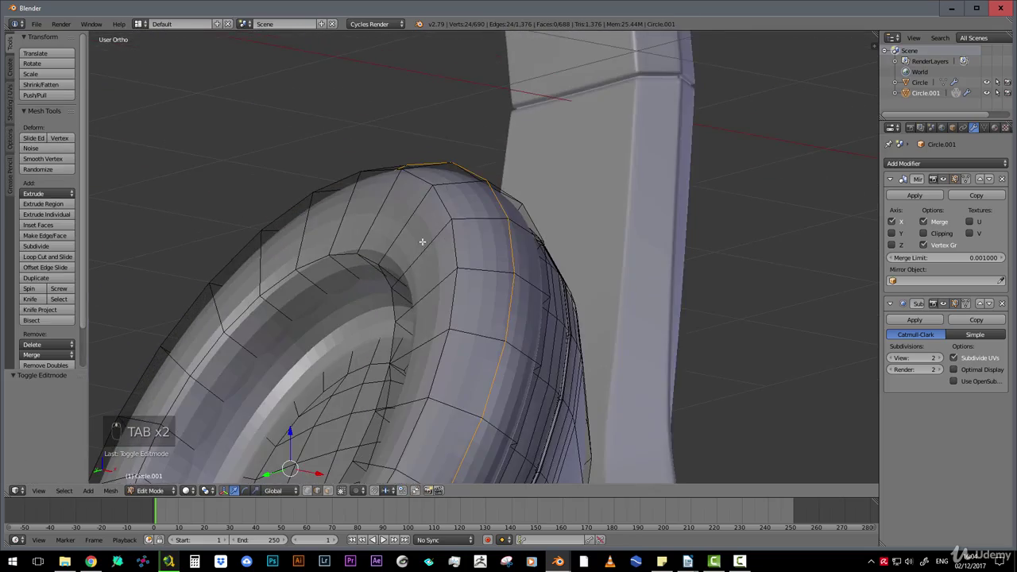
{"action": "key", "text": "ctrl+r"}
{"action": "left_click", "coordinate": [404, 228]}
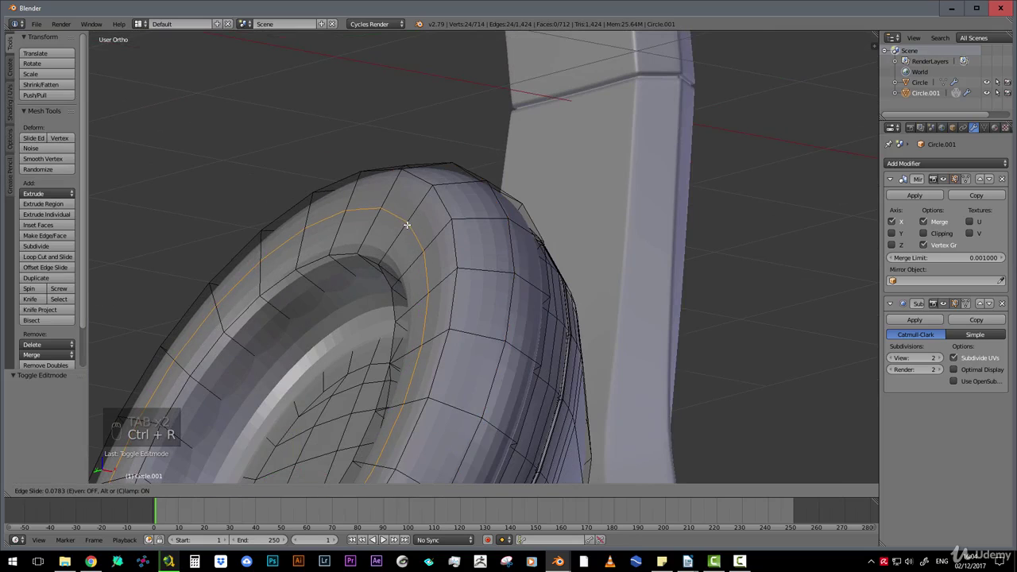
{"action": "left_click", "coordinate": [406, 226]}
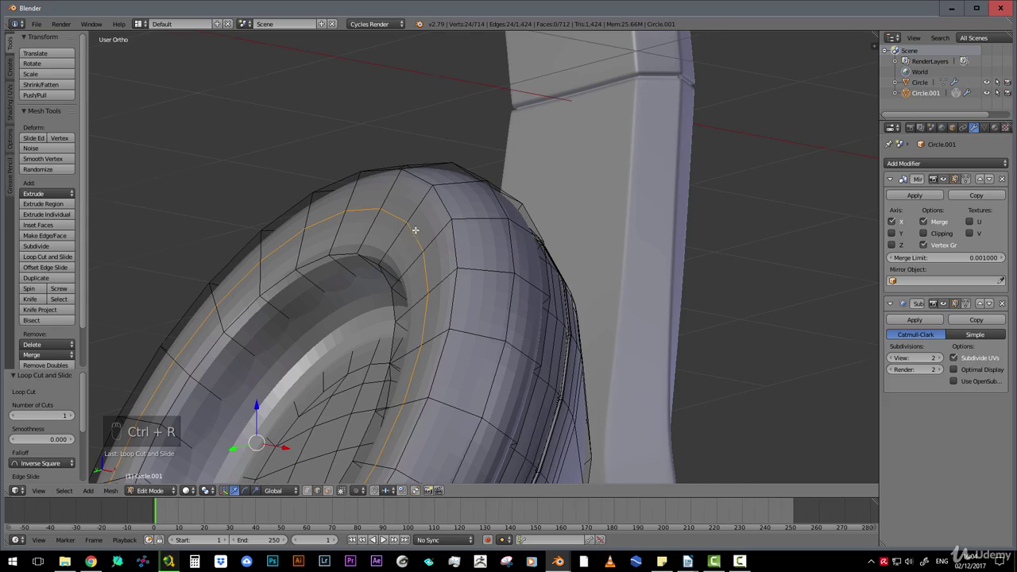
Push the front ring's new edge loop slightly outward along its normals and check the smoothed cushion
{"action": "middle_click_drag", "start_coordinate": [415, 229], "coordinate": [449, 281]}
{"action": "key", "text": "alt+s"}
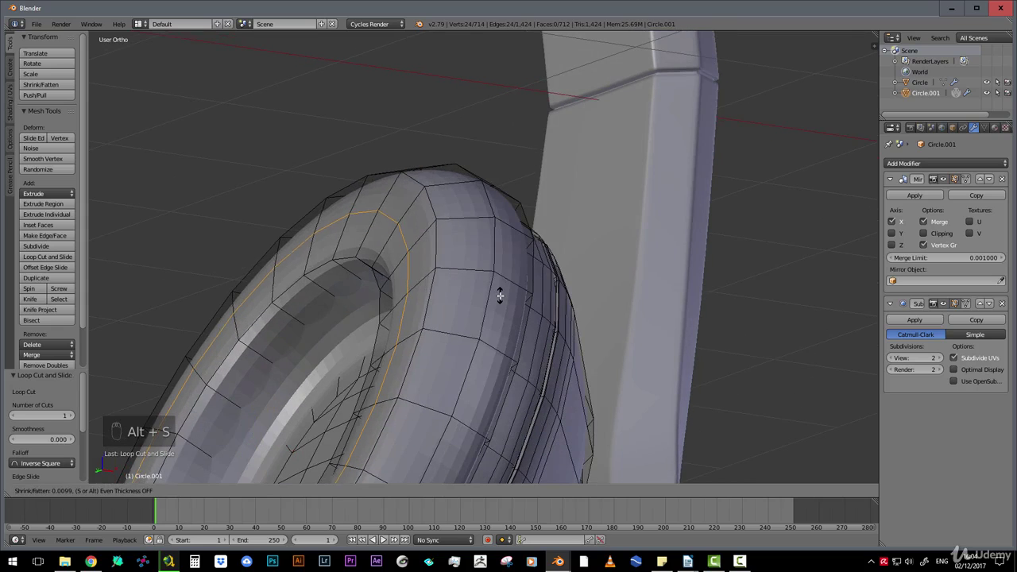
{"action": "left_click", "coordinate": [506, 303]}
{"action": "middle_click_drag", "start_coordinate": [505, 303], "coordinate": [460, 252]}
{"action": "key", "text": "Tab"}
{"action": "scroll", "coordinate": [392, 315], "scroll_direction": "up", "scroll_amount": 2}
Add a centred edge loop around the inner wall of the cushion's opening
{"action": "key", "text": "Tab"}
{"action": "scroll", "coordinate": [412, 282], "scroll_direction": "up", "scroll_amount": 2}
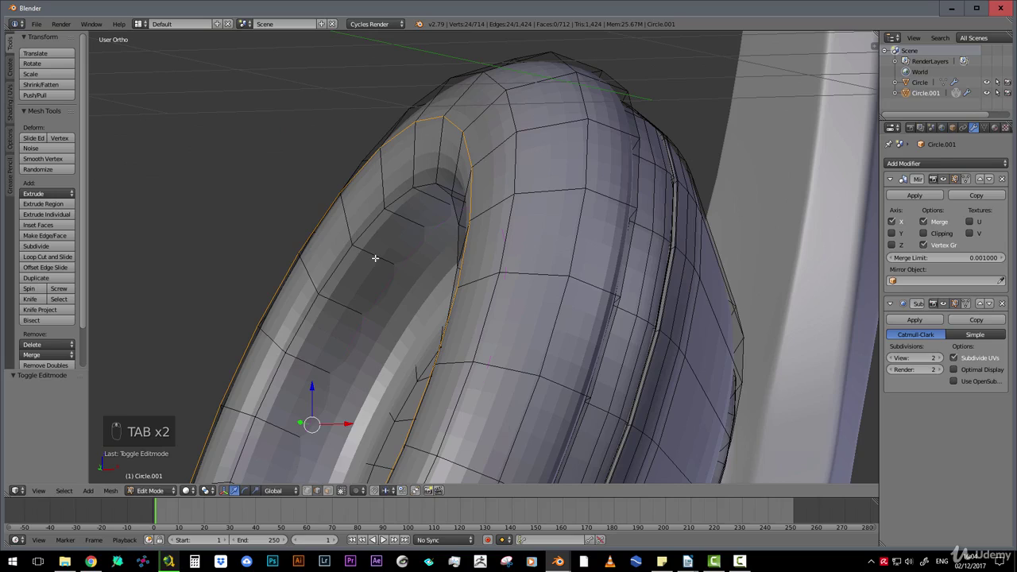
{"action": "key", "text": "ctrl+r"}
{"action": "left_click", "coordinate": [375, 257]}
{"action": "right_click", "coordinate": [375, 257]}
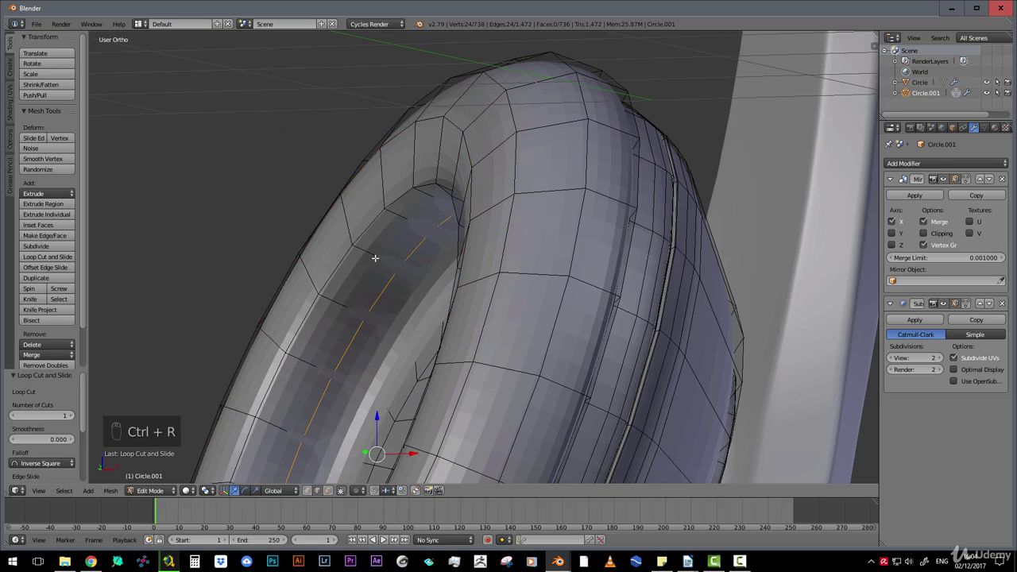
Push the opening's inner-wall edge loop about 0.07 outward along its normals and check the cushion in object mode
{"action": "key", "text": "ctrl+r"}
{"action": "right_click", "coordinate": [421, 300]}
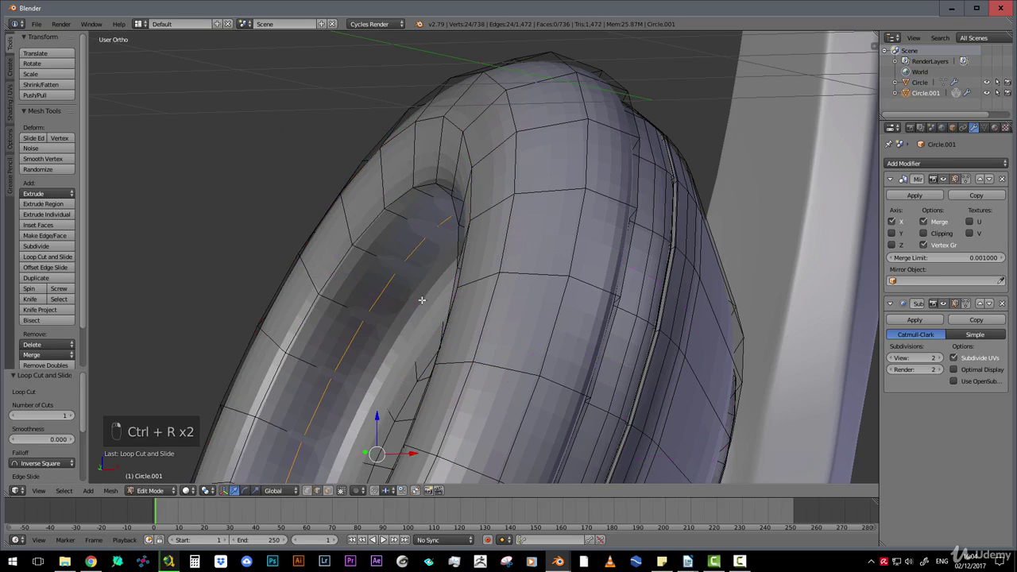
{"action": "key", "text": "alt+s"}
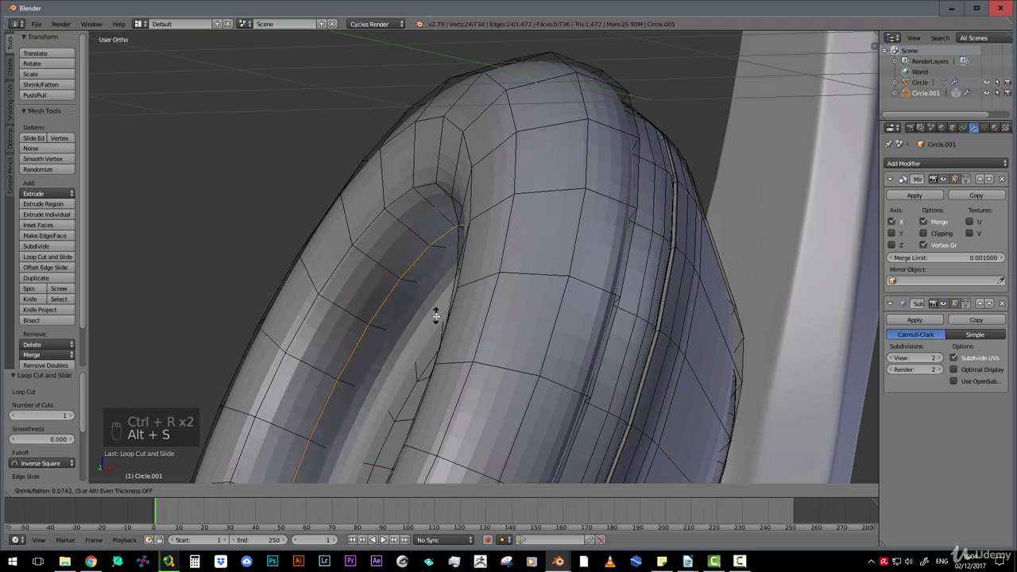
{"action": "left_click", "coordinate": [437, 316]}
{"action": "scroll", "coordinate": [422, 263], "scroll_direction": "down", "scroll_amount": 5}
{"action": "key", "text": "Tab"}
{"action": "middle_click_drag", "start_coordinate": [419, 256], "coordinate": [521, 189]}
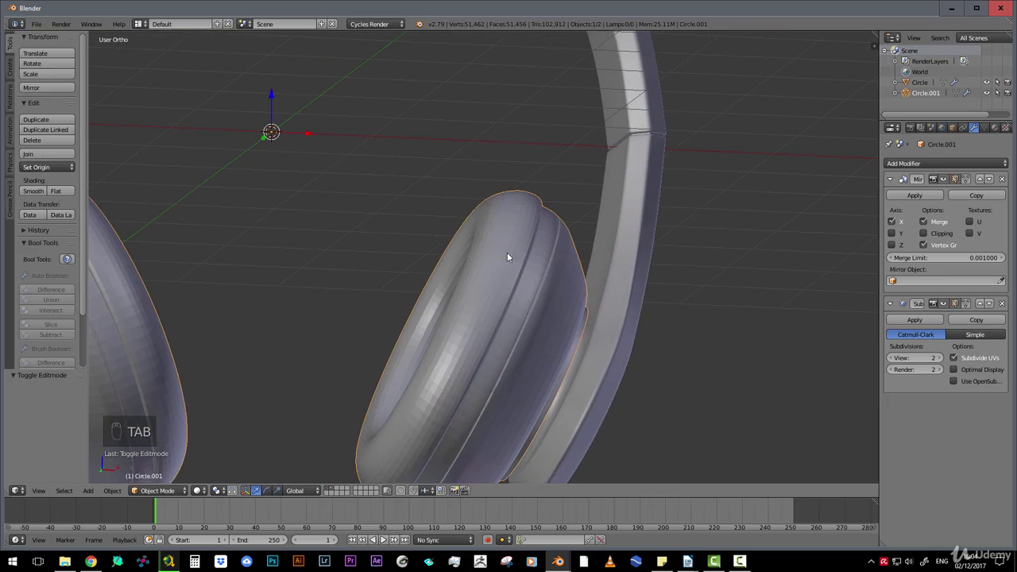
Apply smooth shading to the ear cups and reopen their mesh for editing
{"action": "scroll", "coordinate": [507, 253], "scroll_direction": "down", "scroll_amount": 4}
{"action": "middle_click_drag", "start_coordinate": [506, 256], "coordinate": [489, 283]}
{"action": "scroll", "coordinate": [500, 347], "scroll_direction": "up", "scroll_amount": 4}
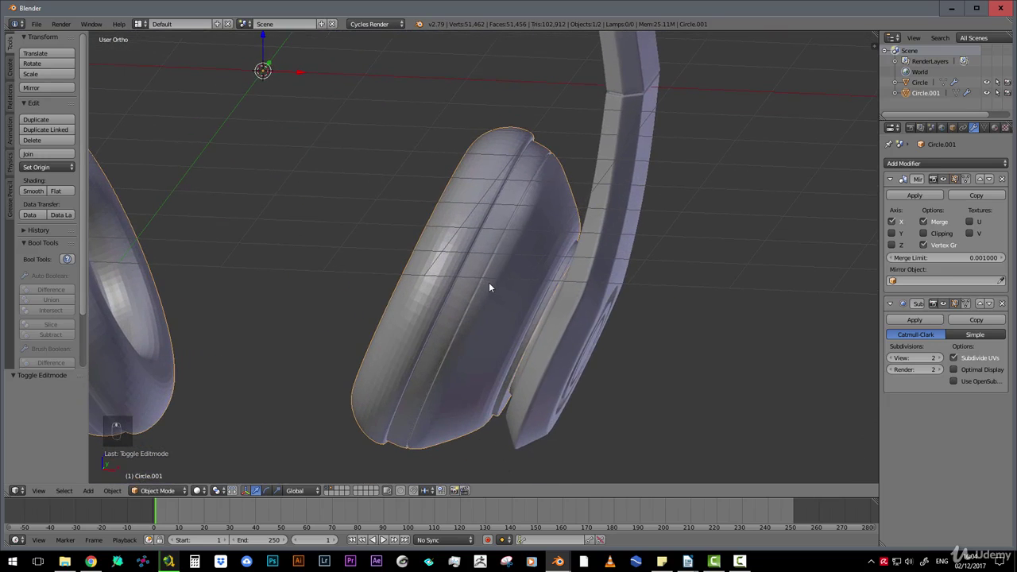
{"action": "left_click", "coordinate": [33, 191]}
{"action": "scroll", "coordinate": [412, 285], "scroll_direction": "down", "scroll_amount": 4}
{"action": "mouse_move", "coordinate": [412, 285]}
{"action": "middle_mouse_down"}
{"action": "mouse_move", "coordinate": [470, 257]}
{"action": "mouse_move", "coordinate": [475, 238]}
{"action": "middle_mouse_up"}
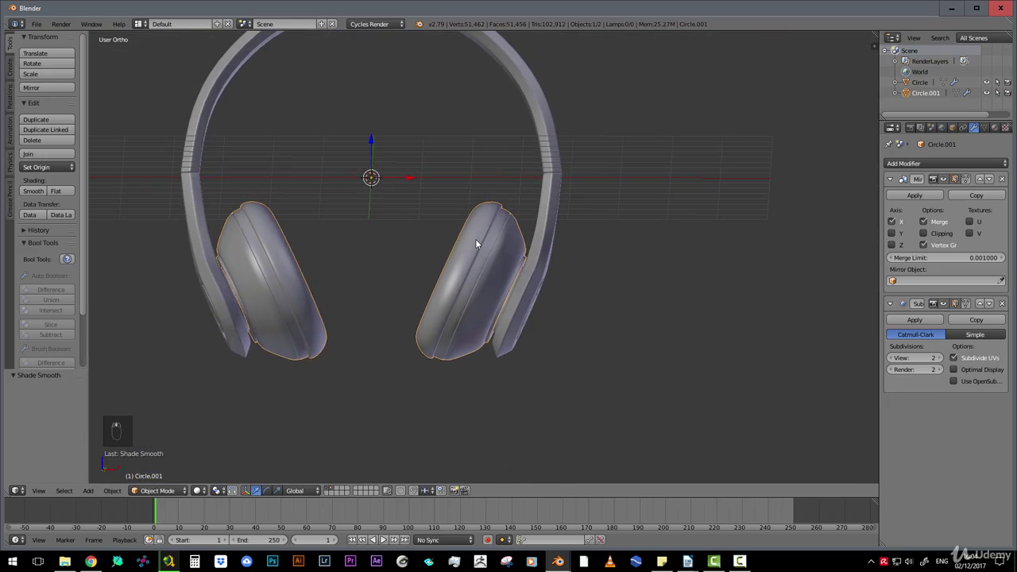
{"action": "scroll", "coordinate": [552, 292], "scroll_direction": "up", "scroll_amount": 3}
{"action": "key", "text": "Tab"}
{"action": "scroll", "coordinate": [511, 268], "scroll_direction": "up", "scroll_amount": 1}
{"action": "middle_click_drag", "start_coordinate": [514, 271], "coordinate": [459, 317]}
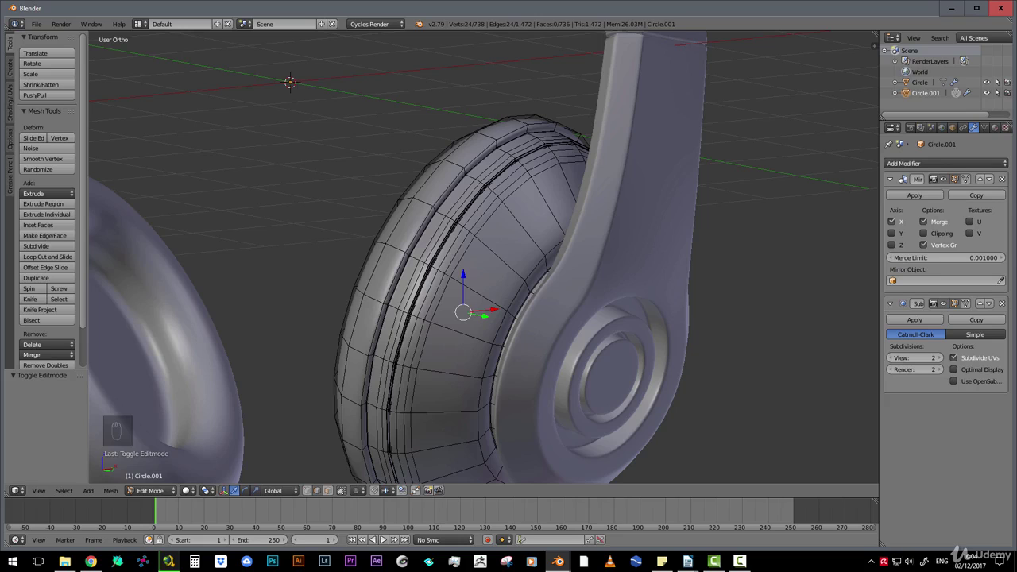
{"action": "scroll", "coordinate": [483, 259], "scroll_direction": "down", "scroll_amount": 2}
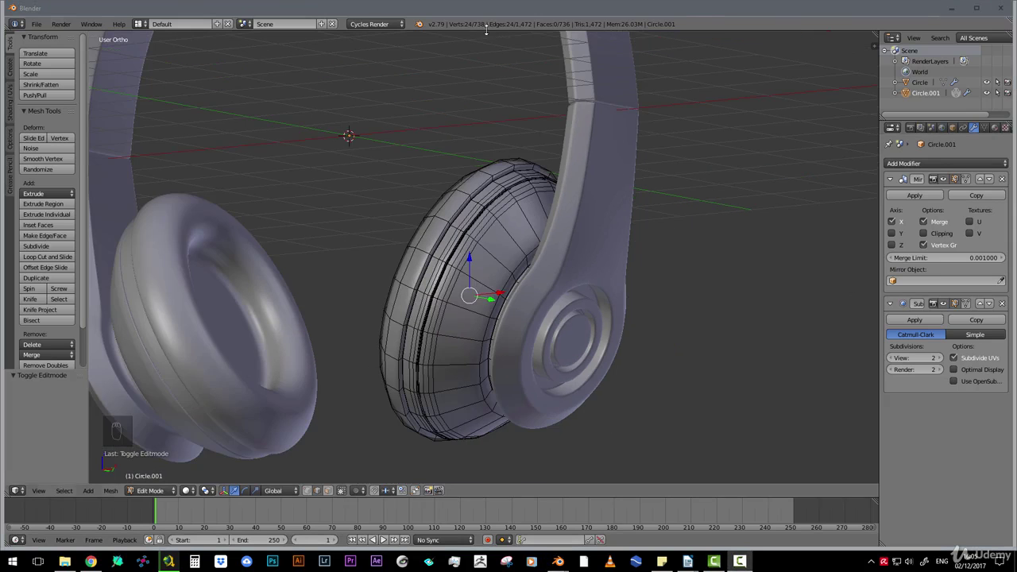
{"action": "scroll", "coordinate": [552, 217], "scroll_direction": "up", "scroll_amount": 3}
{"action": "middle_click_drag", "start_coordinate": [523, 229], "coordinate": [450, 345]}
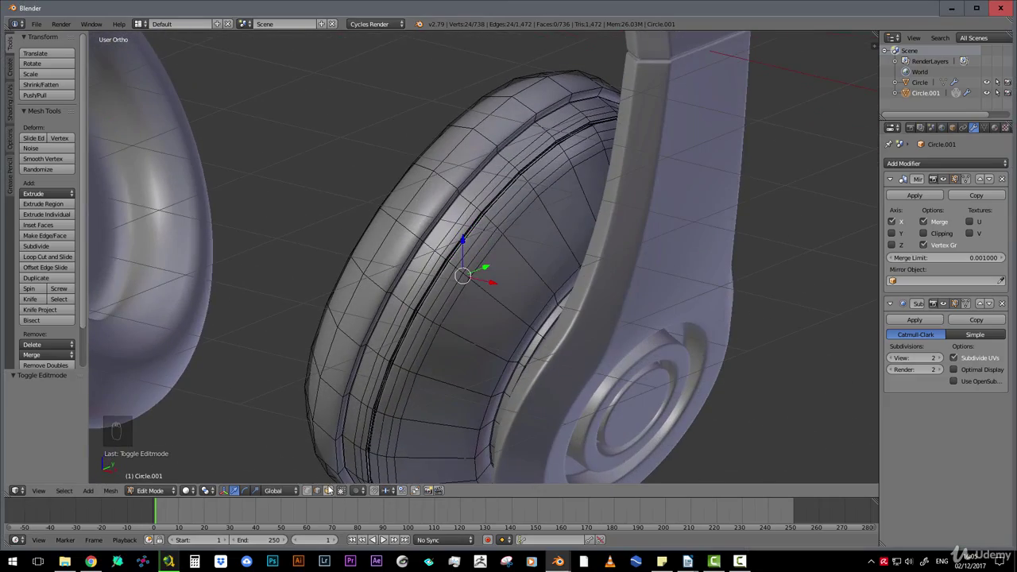
Select a block of four adjacent faces at the top of the ear cup's sloped back shell
{"action": "left_click", "coordinate": [327, 490]}
{"action": "middle_click_drag", "start_coordinate": [580, 255], "coordinate": [592, 225]}
{"action": "right_click", "coordinate": [590, 195]}
{"action": "right_click", "coordinate": [598, 175], "text": "shift"}
{"action": "right_click", "coordinate": [565, 166], "text": "shift"}
{"action": "right_click", "coordinate": [588, 146], "text": "shift"}
Add an edge loop around the ear cup's sloped back shell, slid toward its headband-side edge
{"action": "key", "text": "ctrl+r"}
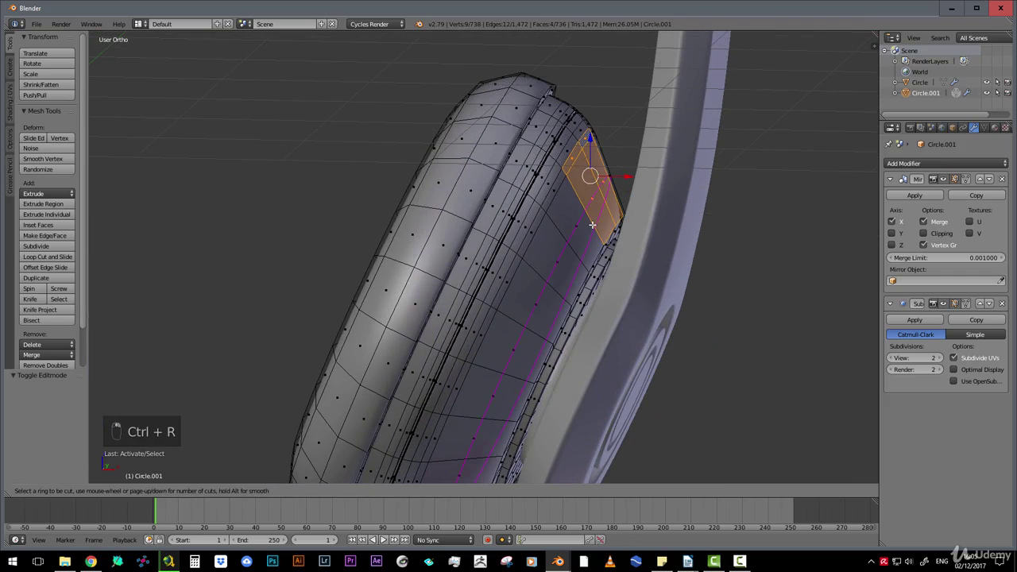
{"action": "left_click", "coordinate": [587, 222]}
{"action": "left_click", "coordinate": [607, 237]}
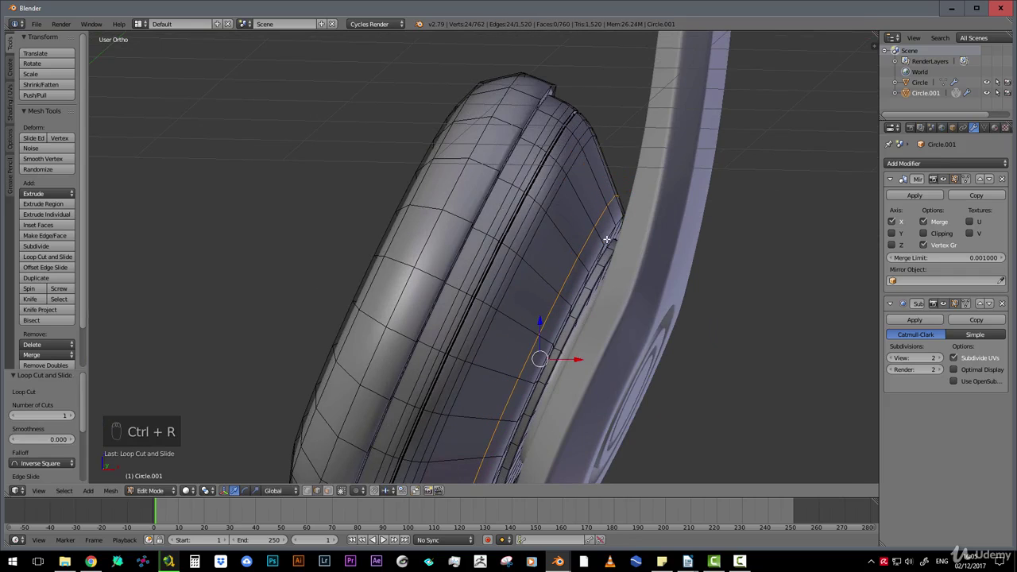
{"action": "middle_click_drag", "start_coordinate": [608, 233], "coordinate": [527, 193]}
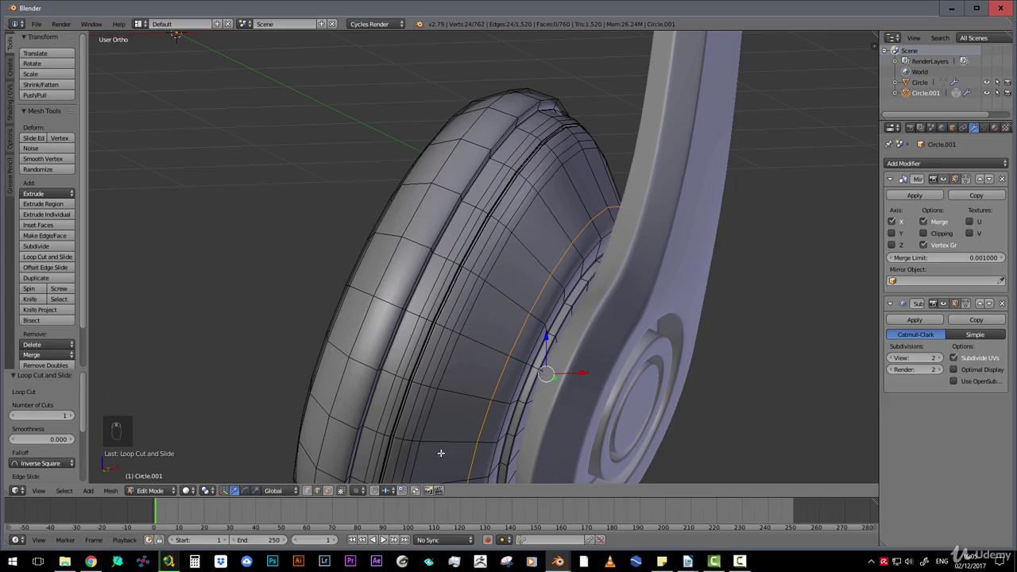
Select the two wide shell faces on either side of the top centre line, using a wireframe side view
{"action": "left_click", "coordinate": [328, 490]}
{"action": "left_click", "coordinate": [571, 207]}
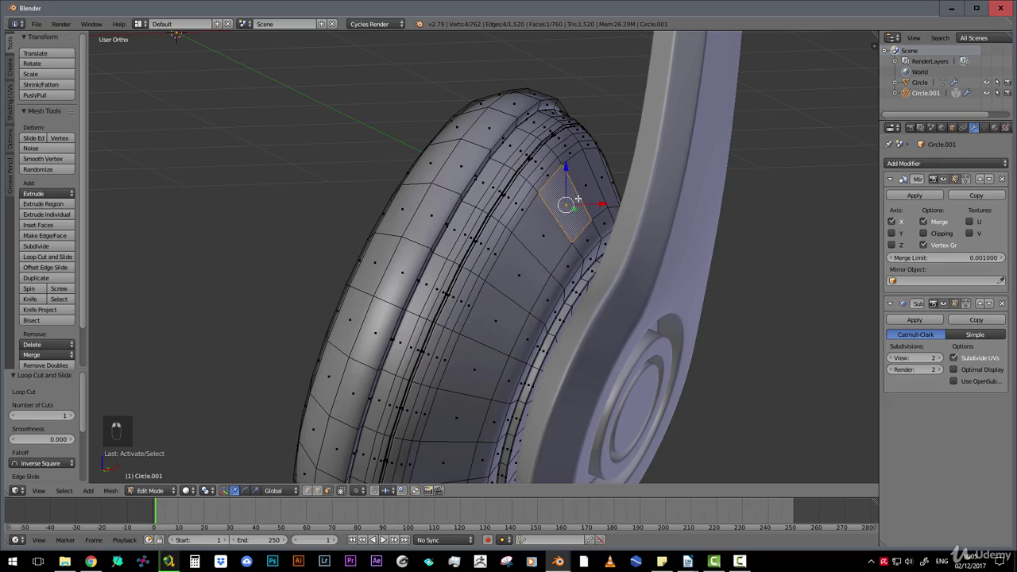
{"action": "mouse_move", "coordinate": [572, 207]}
{"action": "middle_mouse_down"}
{"action": "mouse_move", "coordinate": [522, 249]}
{"action": "mouse_move", "coordinate": [551, 273]}
{"action": "mouse_move", "coordinate": [557, 293]}
{"action": "mouse_move", "coordinate": [498, 255]}
{"action": "mouse_move", "coordinate": [557, 208]}
{"action": "middle_mouse_up"}
{"action": "left_click", "coordinate": [591, 177], "text": "shift"}
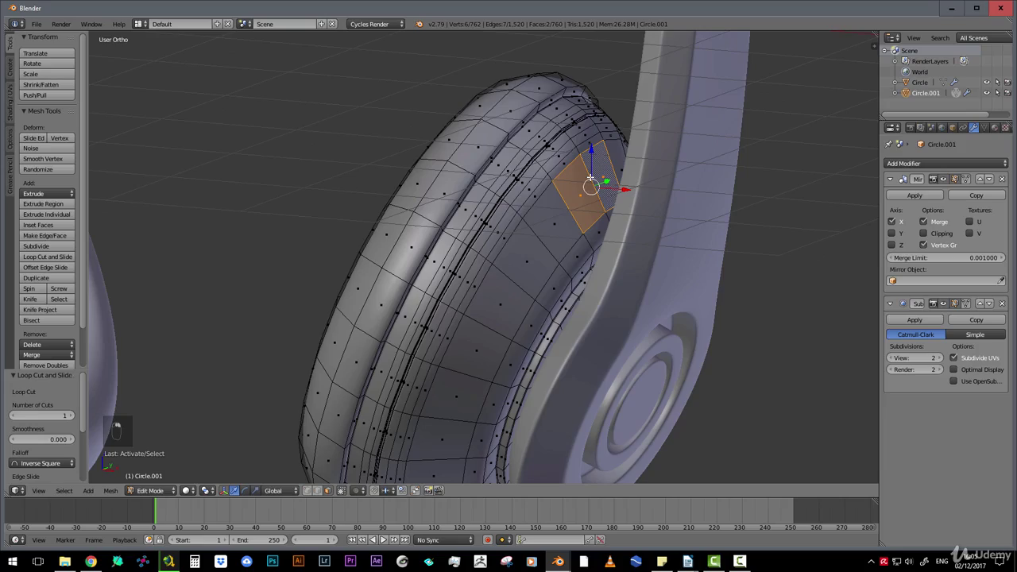
{"action": "key", "text": "KP_3"}
{"action": "key", "text": "z"}
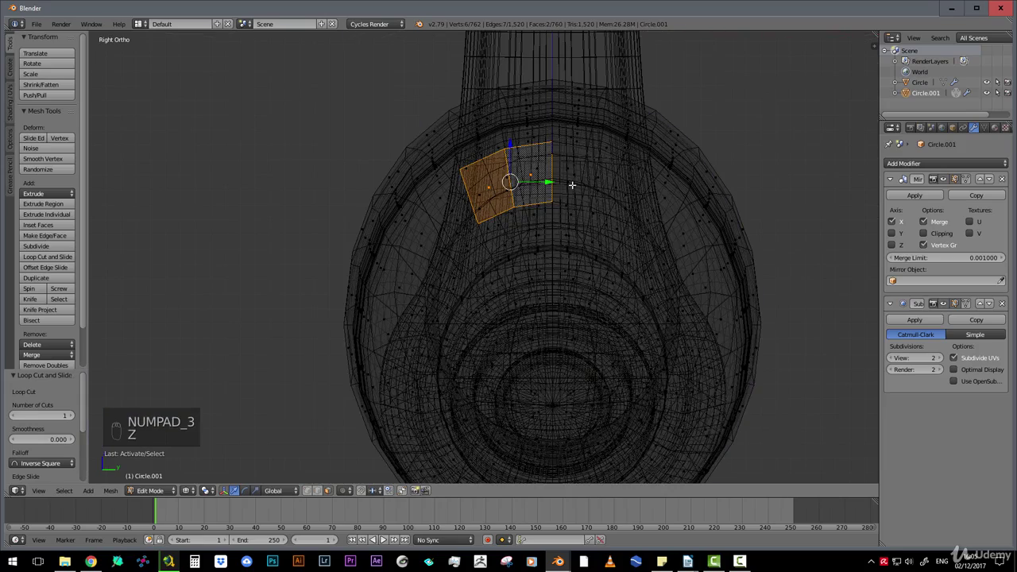
{"action": "left_click", "coordinate": [525, 173]}
{"action": "left_click", "coordinate": [560, 174], "text": "shift"}
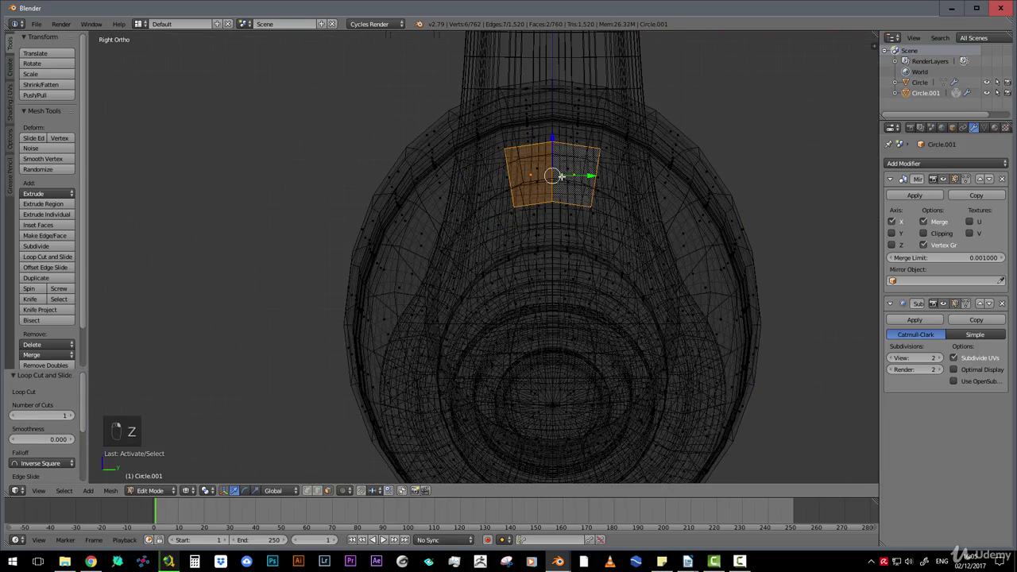
{"action": "middle_click_drag", "start_coordinate": [560, 175], "coordinate": [640, 193]}
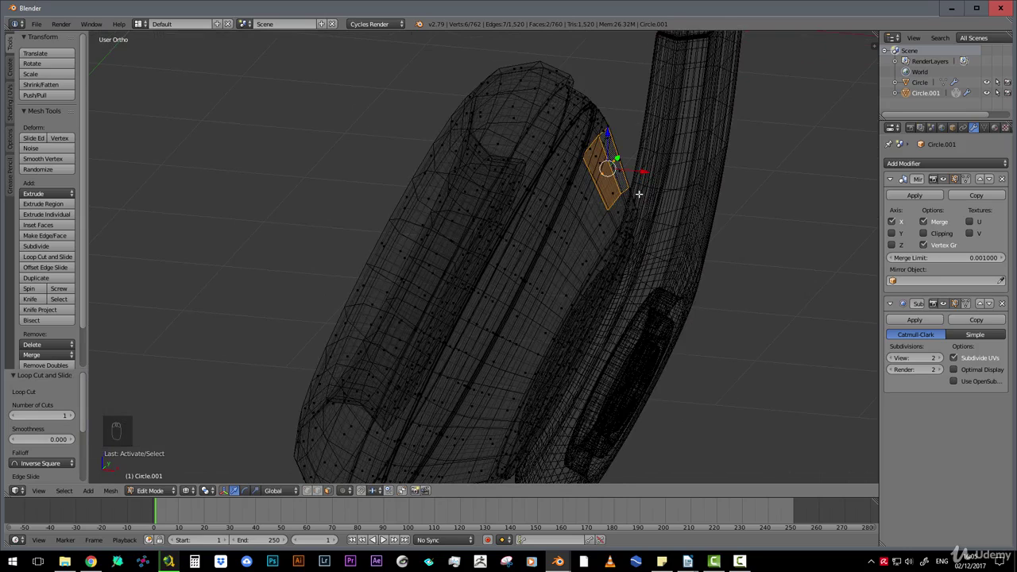
{"action": "key", "text": "z"}
Extend the selection with the two narrow faces bordering the top pair and one wide face further around the shell
{"action": "mouse_move", "coordinate": [560, 228]}
{"action": "middle_mouse_down"}
{"action": "mouse_move", "coordinate": [541, 241]}
{"action": "mouse_move", "coordinate": [597, 229]}
{"action": "mouse_move", "coordinate": [619, 211]}
{"action": "mouse_move", "coordinate": [586, 154]}
{"action": "mouse_move", "coordinate": [586, 163]}
{"action": "middle_mouse_up"}
{"action": "left_click", "coordinate": [528, 258], "text": "shift"}
{"action": "left_click", "coordinate": [620, 205], "text": "shift"}
{"action": "right_click", "coordinate": [621, 201], "text": "shift"}
{"action": "right_click", "coordinate": [592, 160], "text": "shift"}
{"action": "right_click", "coordinate": [608, 136], "text": "shift"}
{"action": "right_click", "coordinate": [607, 132], "text": "shift"}
{"action": "right_click", "coordinate": [588, 151], "text": "shift"}
{"action": "right_click", "coordinate": [582, 144], "text": "shift"}
{"action": "right_click", "coordinate": [601, 127], "text": "shift"}
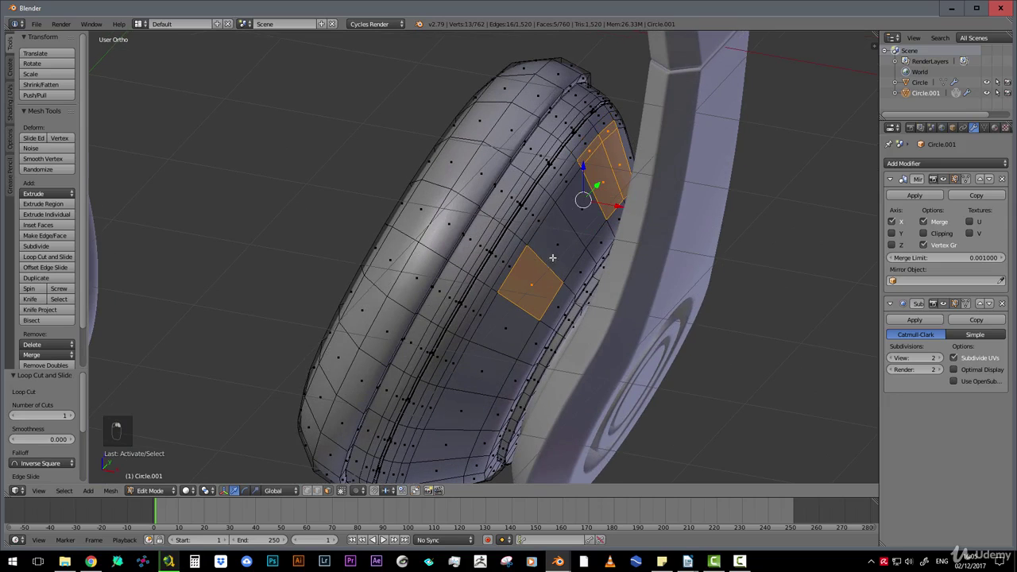
Complete a second selected block of two wide and two narrow faces further around the shell
{"action": "right_click", "coordinate": [548, 249], "text": "shift"}
{"action": "right_click", "coordinate": [538, 220], "text": "shift"}
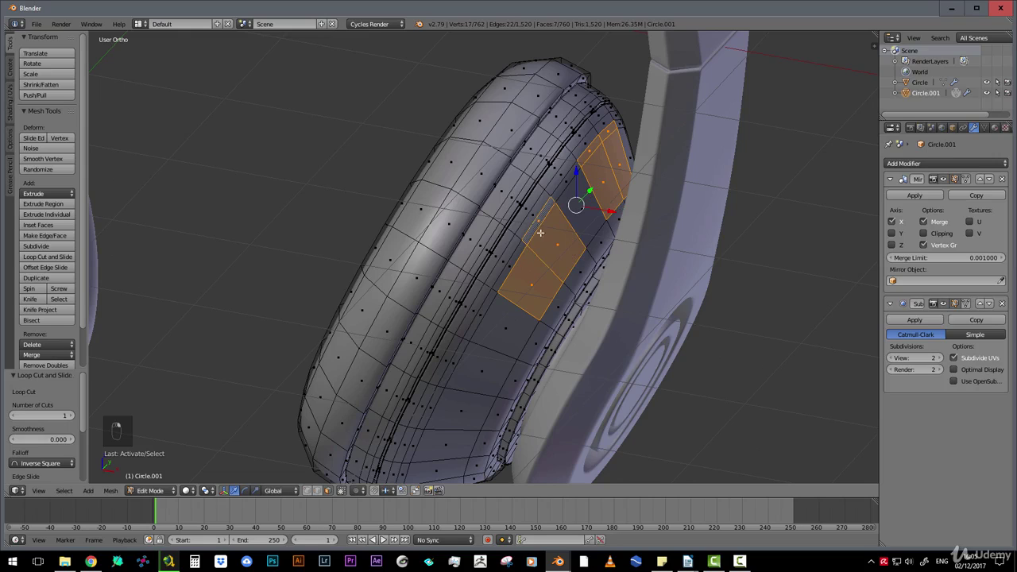
{"action": "right_click", "coordinate": [539, 230], "text": "shift"}
{"action": "right_click", "coordinate": [543, 253], "text": "shift"}
{"action": "right_click", "coordinate": [509, 267], "text": "shift"}
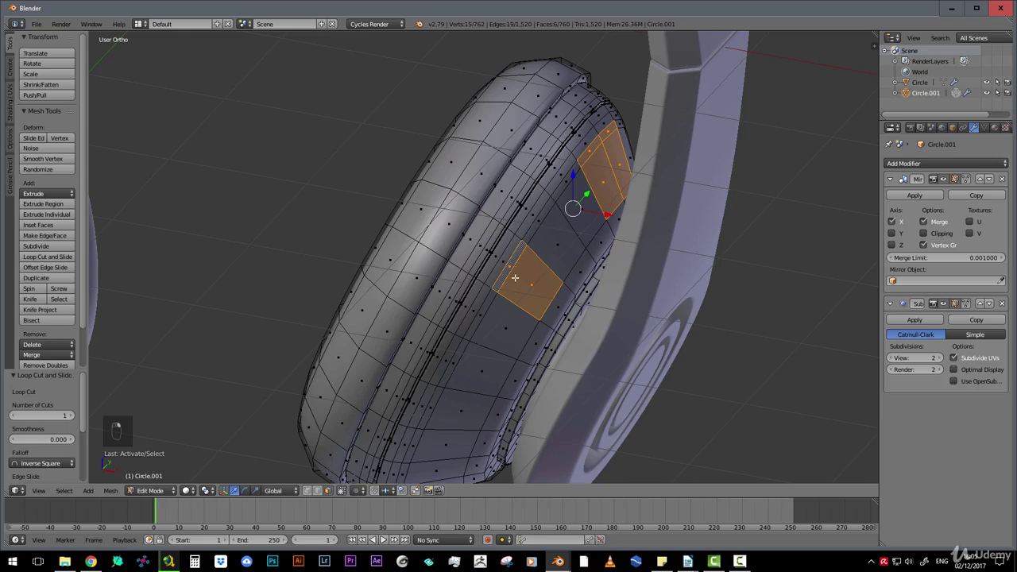
{"action": "right_click", "coordinate": [485, 317], "text": "shift"}
{"action": "right_click", "coordinate": [480, 315], "text": "shift"}
{"action": "middle_click_drag", "start_coordinate": [480, 315], "coordinate": [486, 266]}
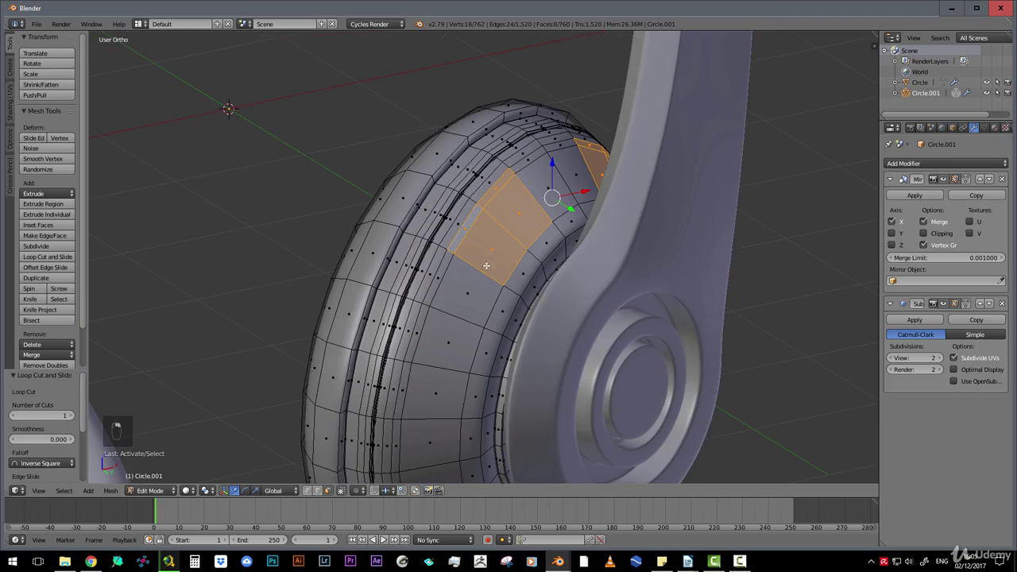
Add a third block of two wide and two narrow faces on the shell's lower side to the selection
{"action": "right_click", "coordinate": [421, 396], "text": "shift"}
{"action": "right_click", "coordinate": [402, 392], "text": "shift"}
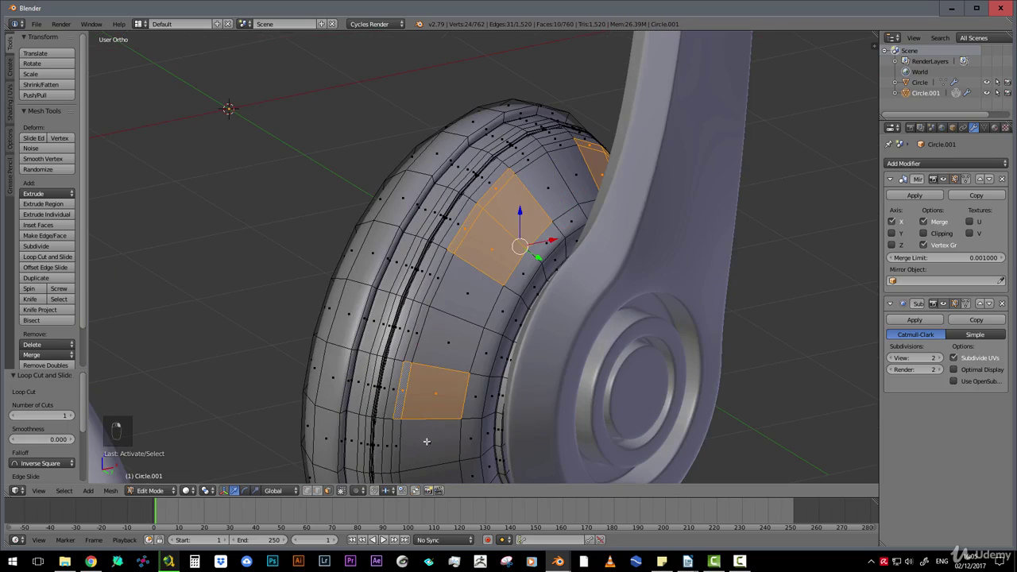
{"action": "right_click", "coordinate": [399, 450], "text": "shift"}
{"action": "right_click", "coordinate": [401, 444], "text": "shift"}
{"action": "middle_click_drag", "start_coordinate": [401, 443], "coordinate": [447, 395]}
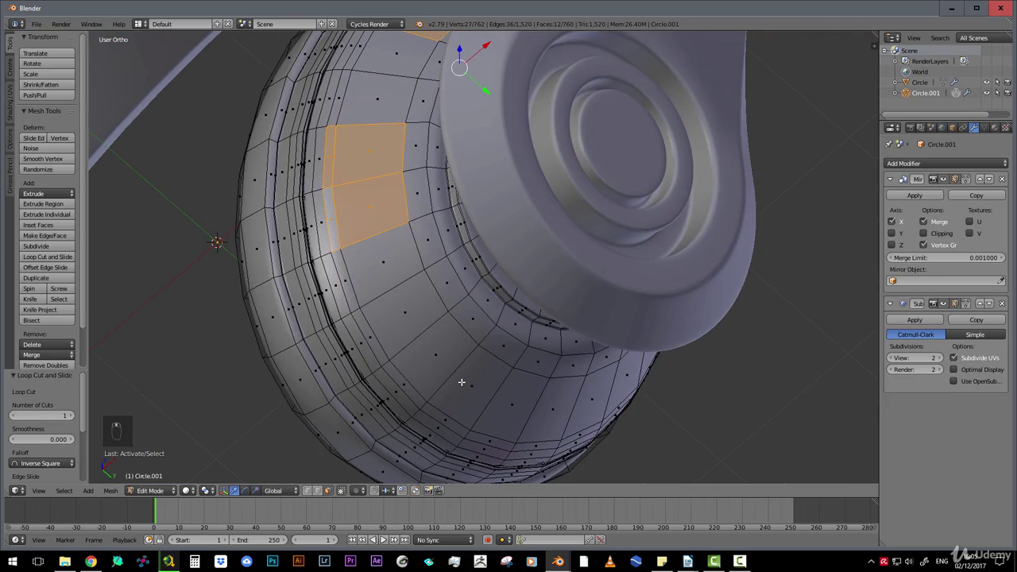
Circle-select three more evenly spaced four-face blocks around the underside and far side of the shell
{"action": "key", "text": "c"}
{"action": "left_click_drag", "start_coordinate": [450, 365], "coordinate": [447, 365]}
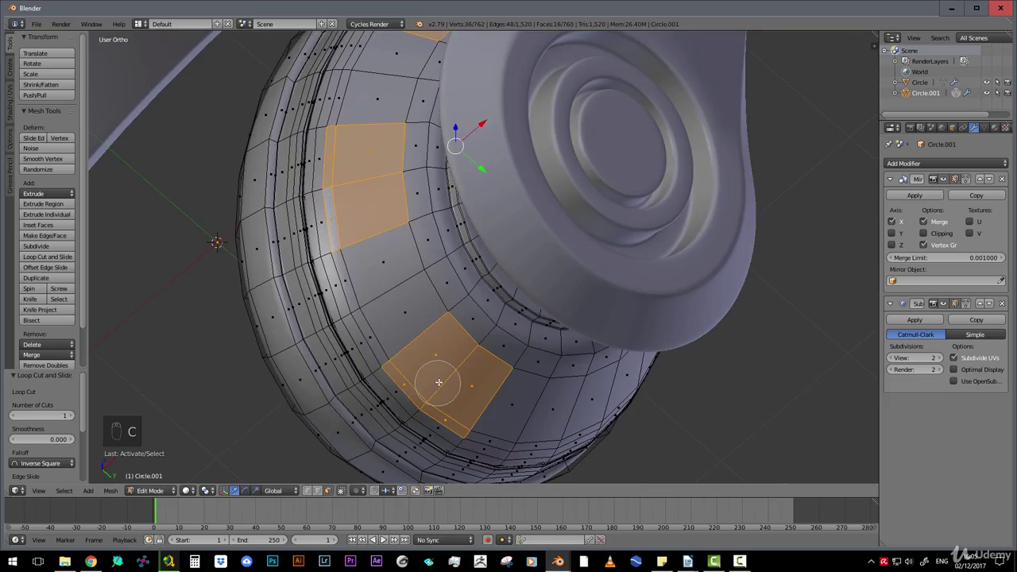
{"action": "right_click", "coordinate": [485, 367]}
{"action": "middle_click_drag", "start_coordinate": [485, 367], "coordinate": [672, 264]}
{"action": "key", "text": "c"}
{"action": "left_click_drag", "start_coordinate": [672, 263], "coordinate": [667, 259]}
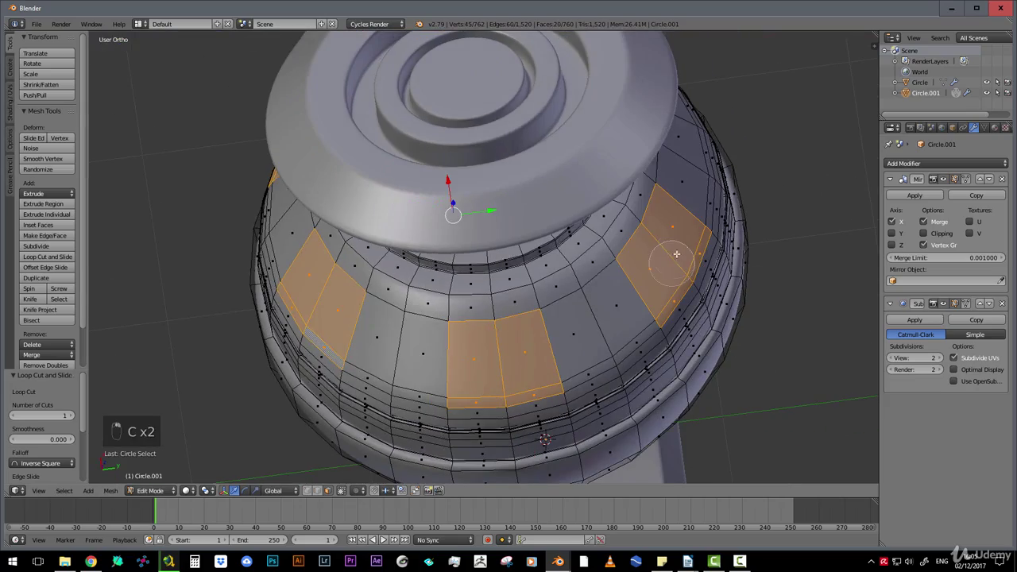
{"action": "right_click", "coordinate": [672, 264]}
{"action": "middle_click_drag", "start_coordinate": [638, 186], "coordinate": [540, 114]}
{"action": "key", "text": "c"}
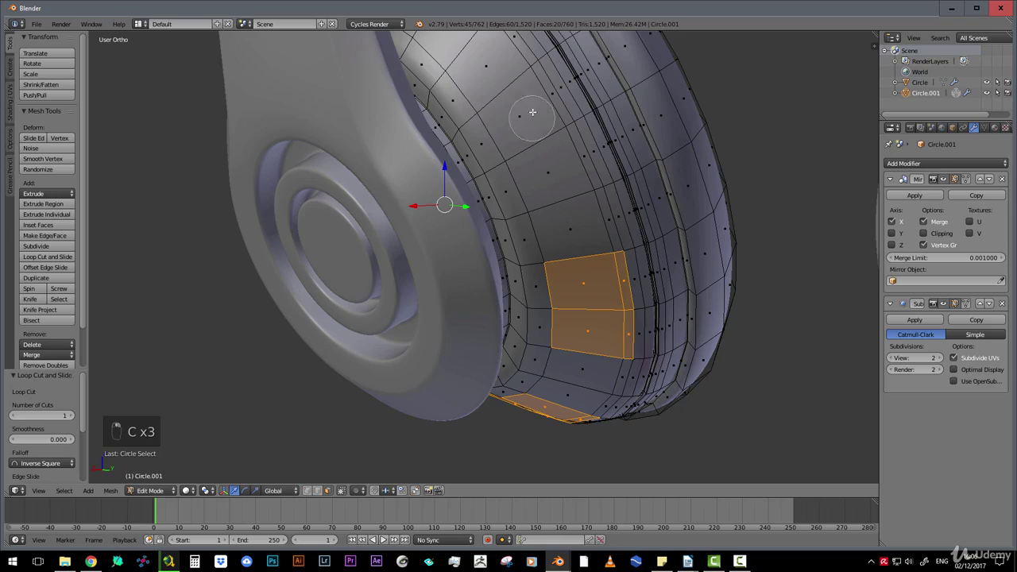
{"action": "left_click_drag", "start_coordinate": [517, 90], "coordinate": [516, 79]}
{"action": "right_click", "coordinate": [517, 79]}
Extrude the six selected face blocks in place, without moving them
{"action": "mouse_move", "coordinate": [517, 80]}
{"action": "middle_mouse_down"}
{"action": "mouse_move", "coordinate": [477, 112]}
{"action": "mouse_move", "coordinate": [499, 198]}
{"action": "mouse_move", "coordinate": [486, 274]}
{"action": "mouse_move", "coordinate": [514, 210]}
{"action": "mouse_move", "coordinate": [689, 233]}
{"action": "middle_mouse_up"}
{"action": "scroll", "coordinate": [500, 202], "scroll_direction": "down", "scroll_amount": 5}
{"action": "scroll", "coordinate": [572, 273], "scroll_direction": "up", "scroll_amount": 5}
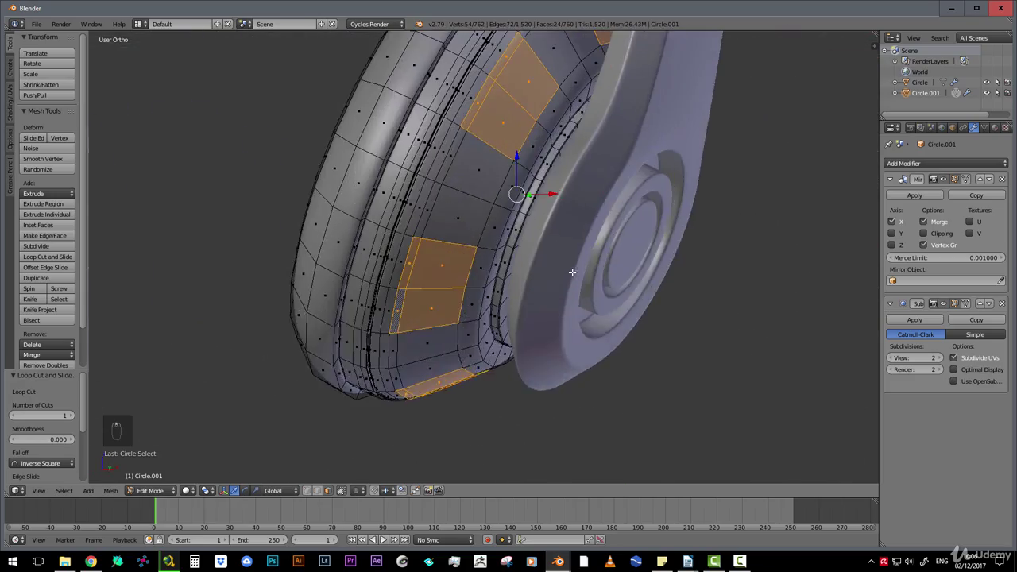
{"action": "middle_click_drag", "start_coordinate": [531, 196], "coordinate": [562, 235], "text": "shift"}
{"action": "key", "text": "e"}
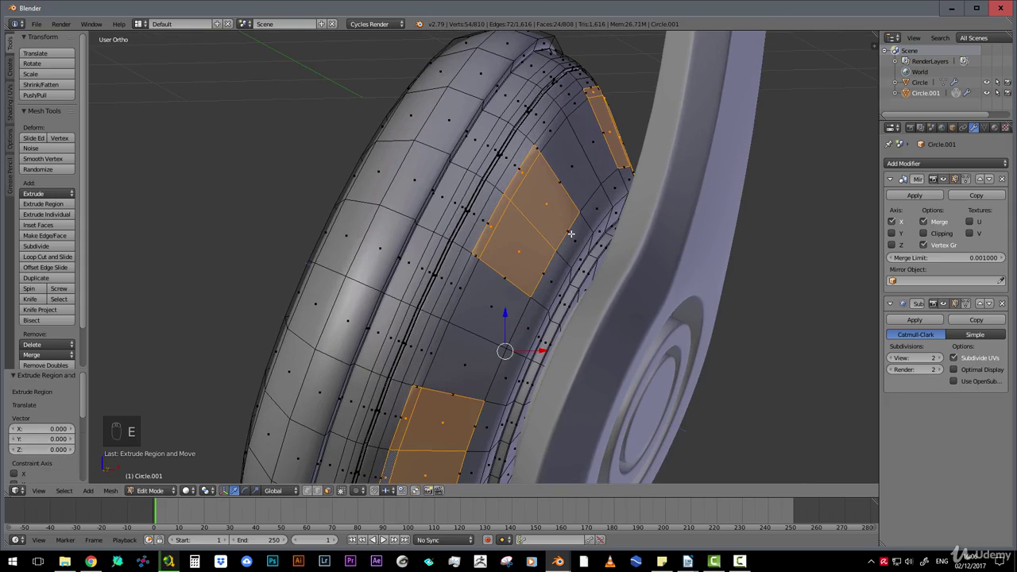
{"action": "middle_click_drag", "start_coordinate": [606, 268], "coordinate": [625, 311]}
{"action": "scroll", "coordinate": [613, 250], "scroll_direction": "up", "scroll_amount": 2}
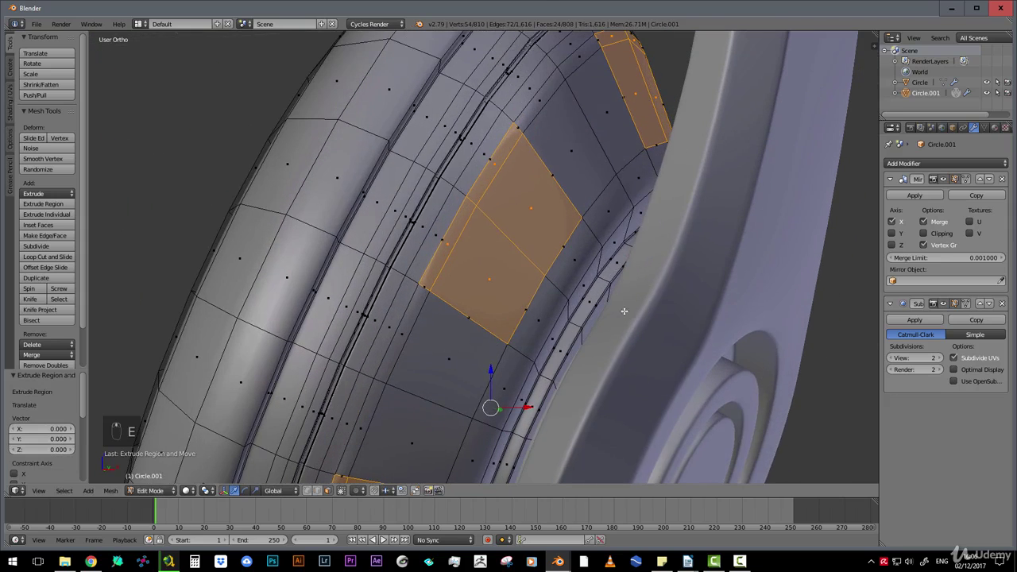
Try sinking the extruded face blocks about 0.049 into the shell with Shrink/Fatten
{"action": "key", "text": "alt+s"}
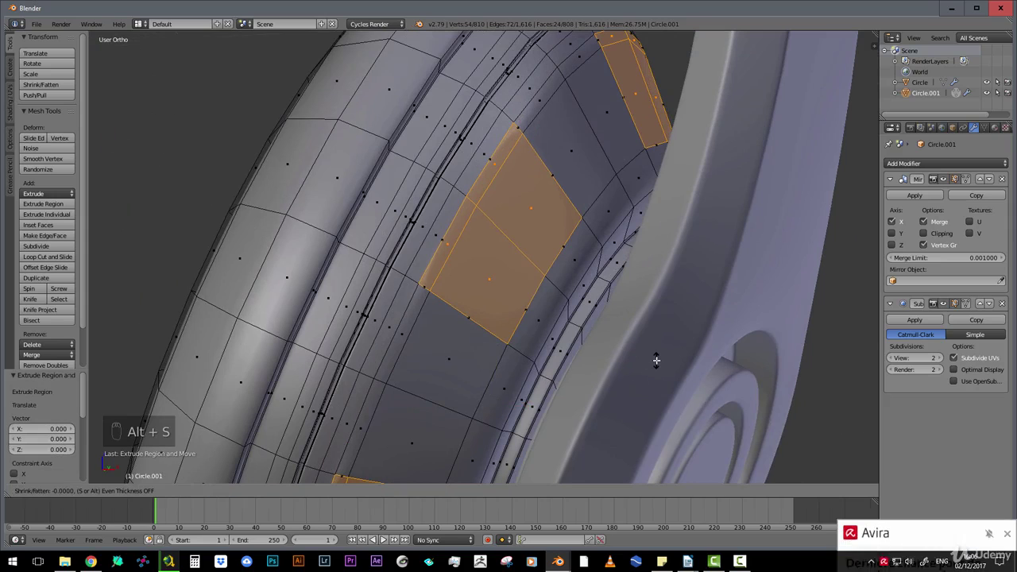
{"action": "right_click", "coordinate": [692, 340]}
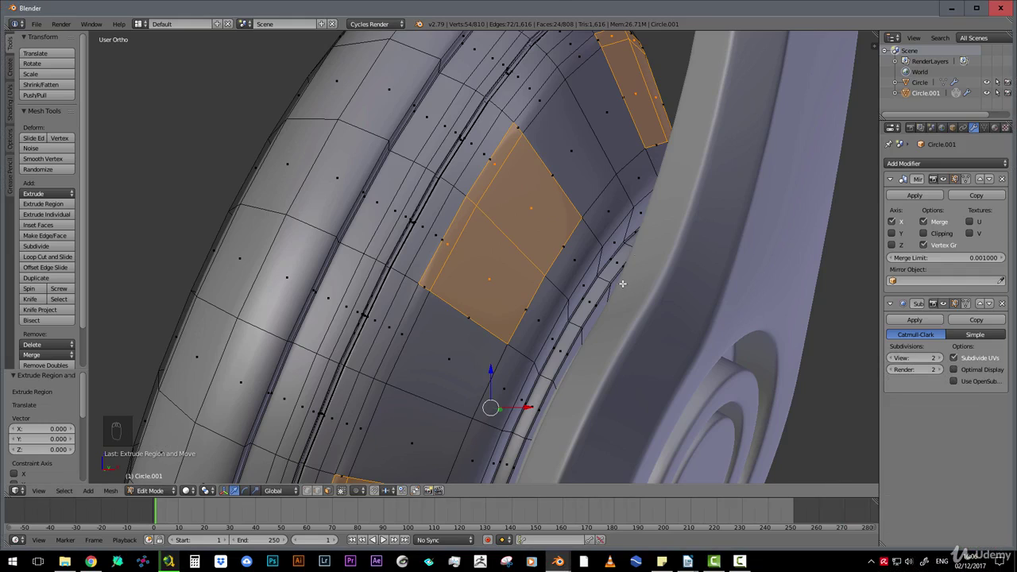
{"action": "key", "text": "alt+s"}
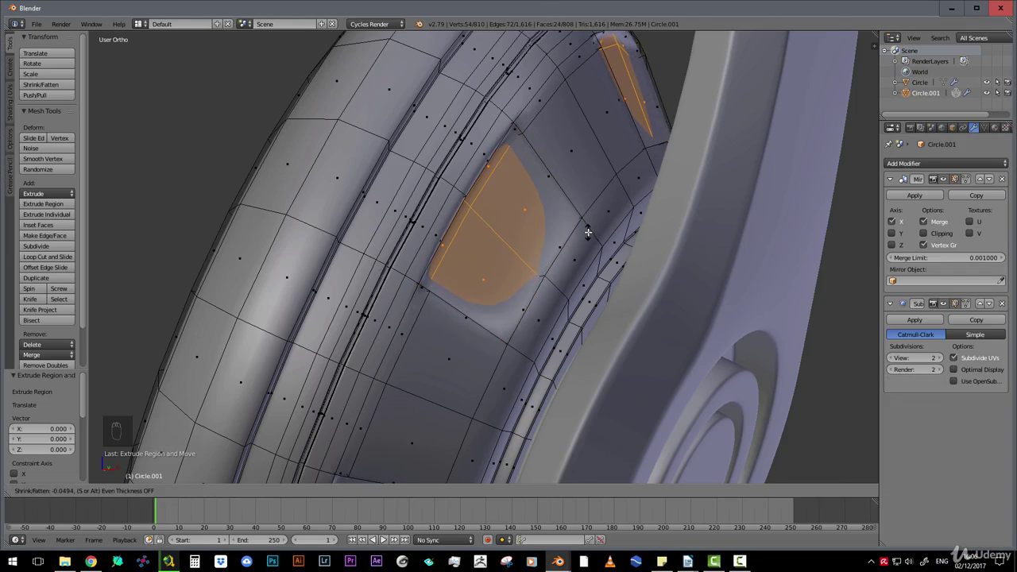
{"action": "left_click", "coordinate": [588, 228]}
{"action": "scroll", "coordinate": [529, 258], "scroll_direction": "down", "scroll_amount": 5}
{"action": "scroll", "coordinate": [530, 258], "scroll_direction": "up", "scroll_amount": 5}
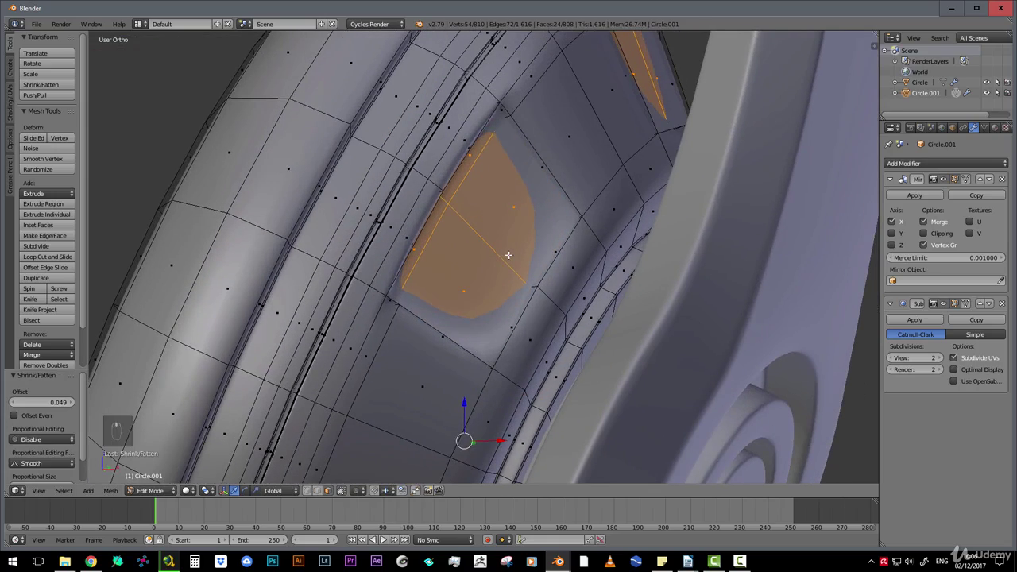
{"action": "middle_click_drag", "start_coordinate": [529, 260], "coordinate": [503, 239]}
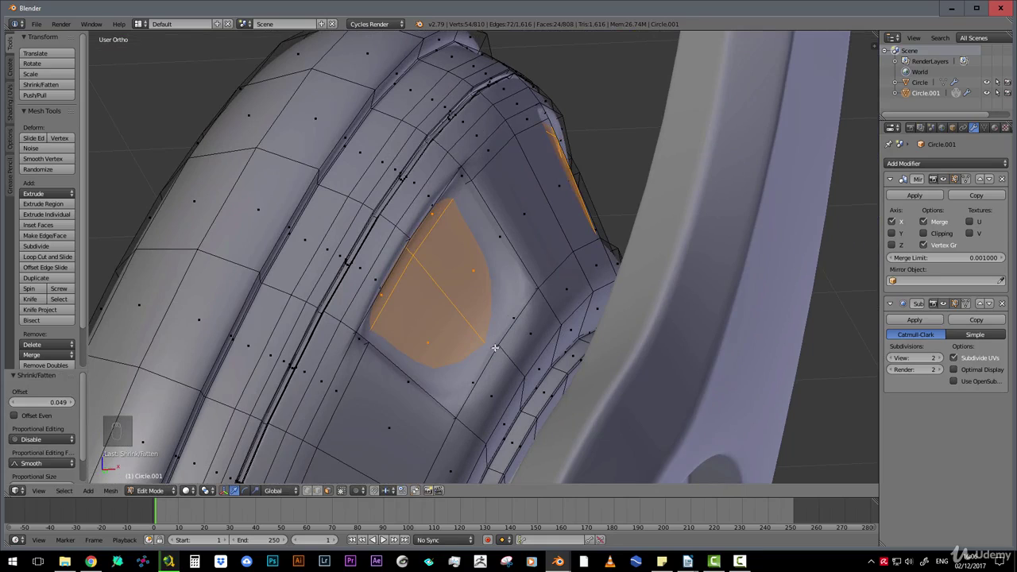
{"action": "scroll", "coordinate": [501, 227], "scroll_direction": "down", "scroll_amount": 2}
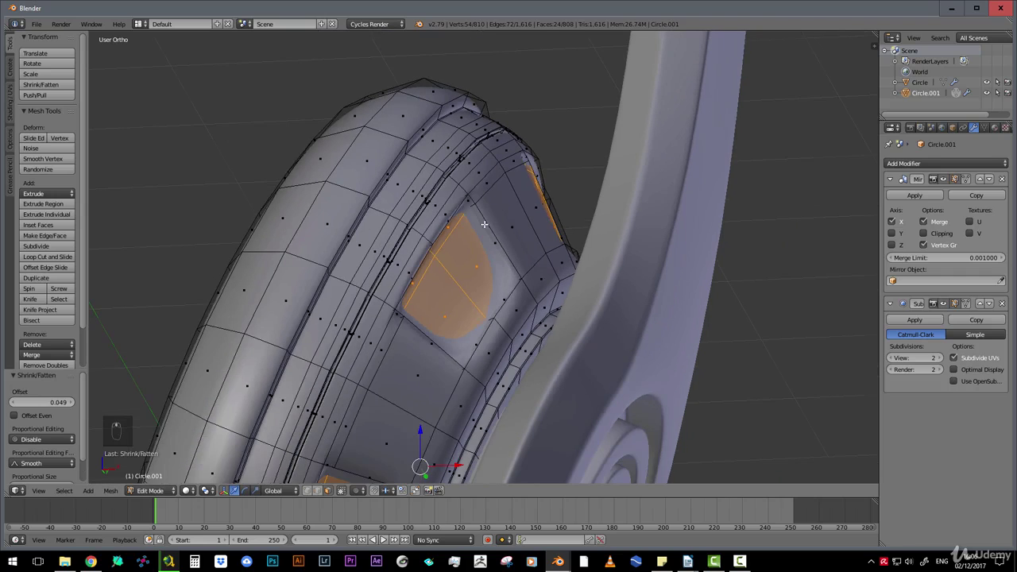
{"action": "middle_click_drag", "start_coordinate": [485, 224], "coordinate": [484, 225]}
{"action": "key", "text": "ctrl+z"}
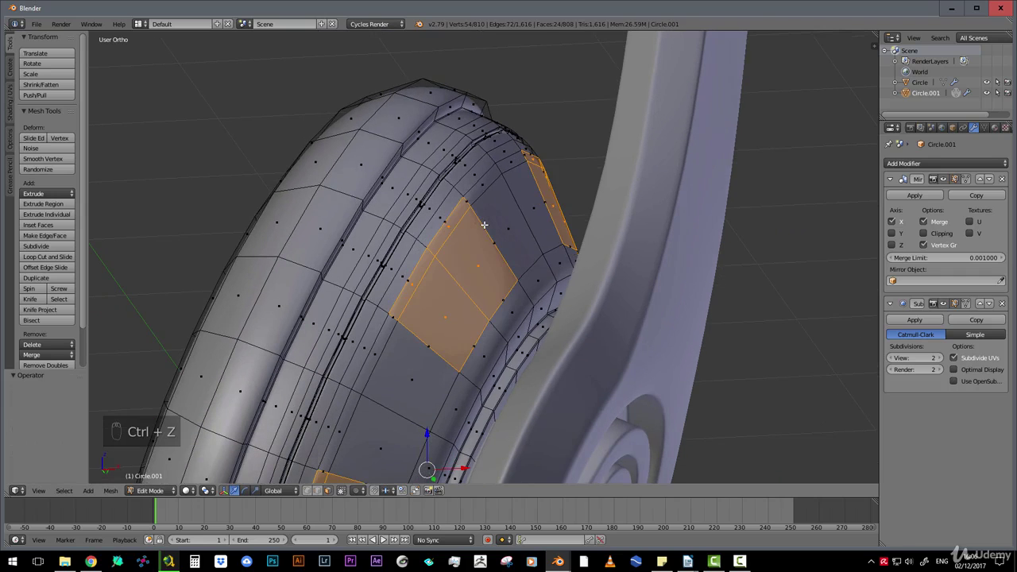
Sink the six extruded face blocks about 0.010 into the ear cup shell with Shrink/Fatten
{"action": "scroll", "coordinate": [511, 267], "scroll_direction": "up", "scroll_amount": 2}
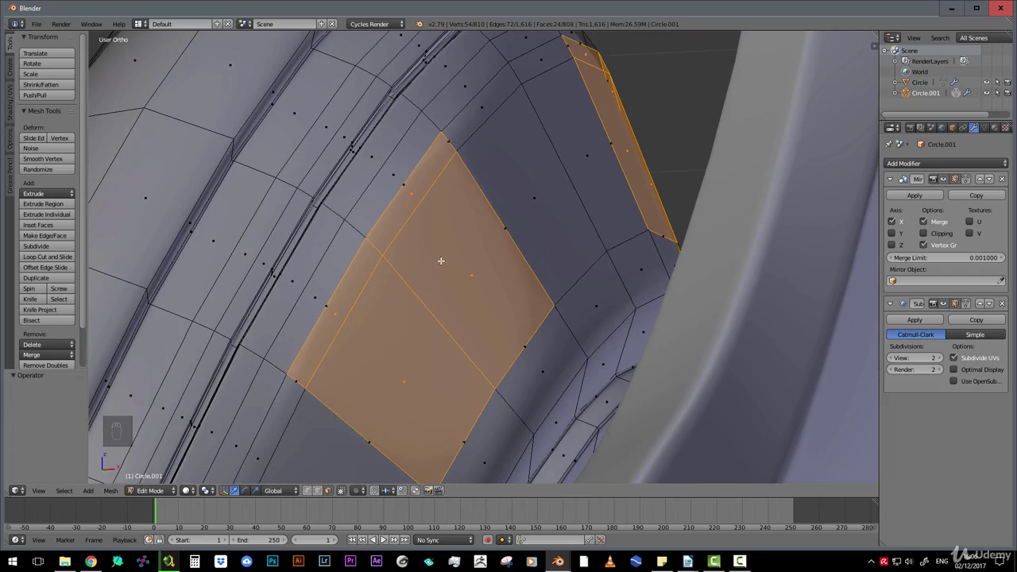
{"action": "scroll", "coordinate": [441, 261], "scroll_direction": "down", "scroll_amount": 2}
{"action": "middle_click_drag", "start_coordinate": [443, 256], "coordinate": [446, 231]}
{"action": "key", "text": "alt+s"}
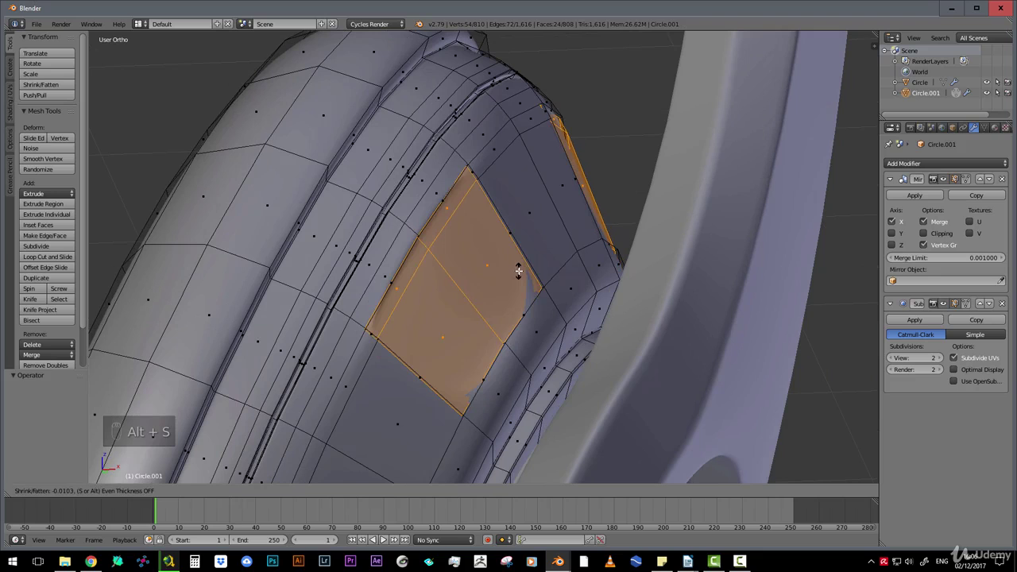
{"action": "left_click", "coordinate": [518, 270]}
{"action": "middle_click_drag", "start_coordinate": [518, 271], "coordinate": [571, 215]}
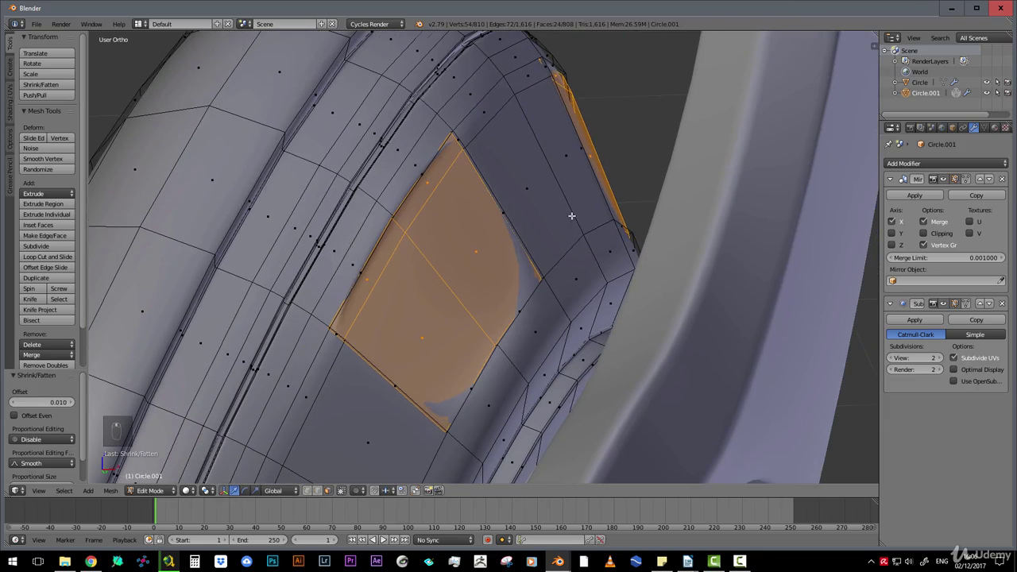
Extrude the six face blocks in place again and sink them about 0.020 deeper with Shrink/Fatten
{"action": "key", "text": "e"}
{"action": "right_click", "coordinate": [565, 220]}
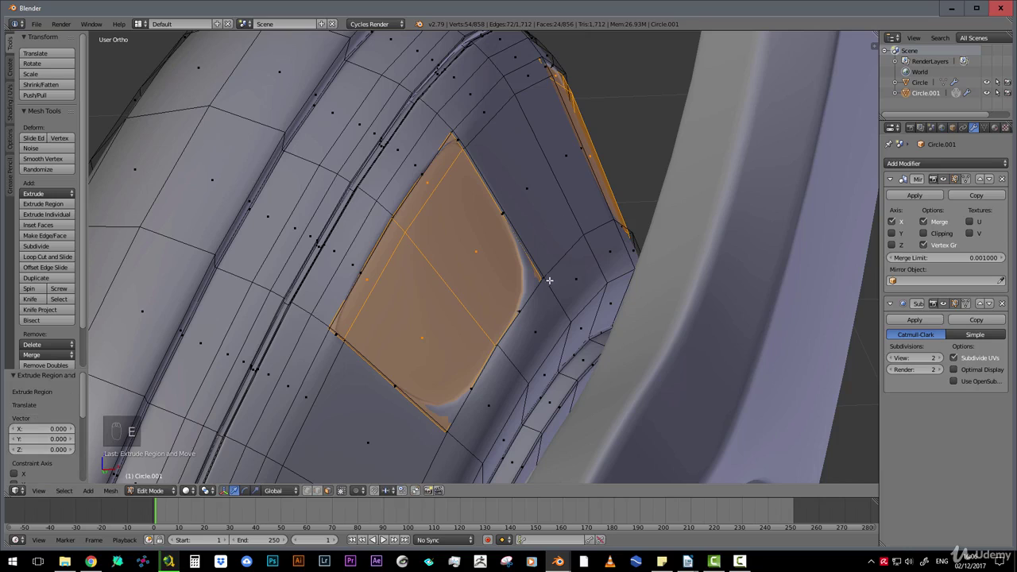
{"action": "key", "text": "alt+s"}
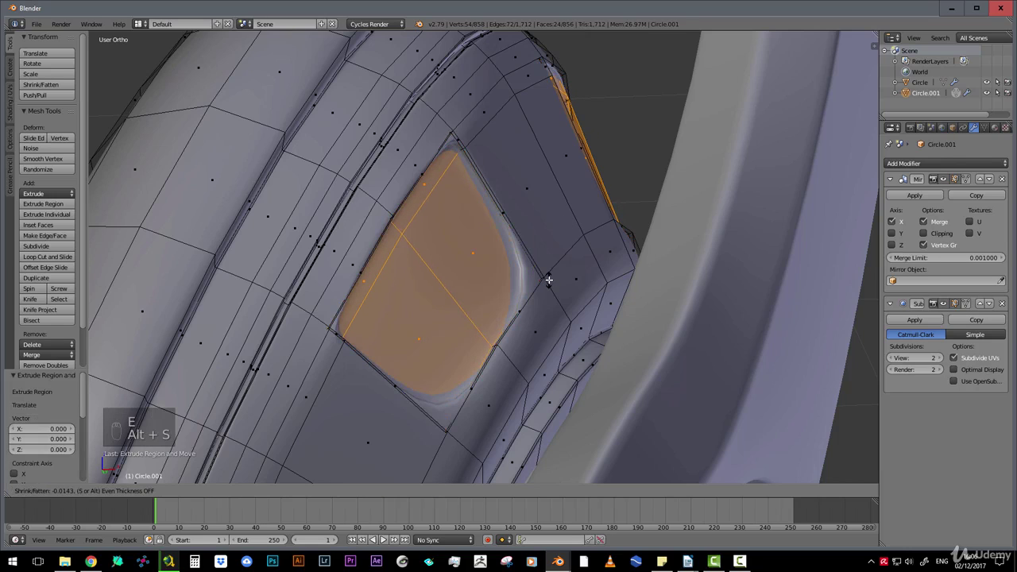
{"action": "left_click", "coordinate": [548, 279]}
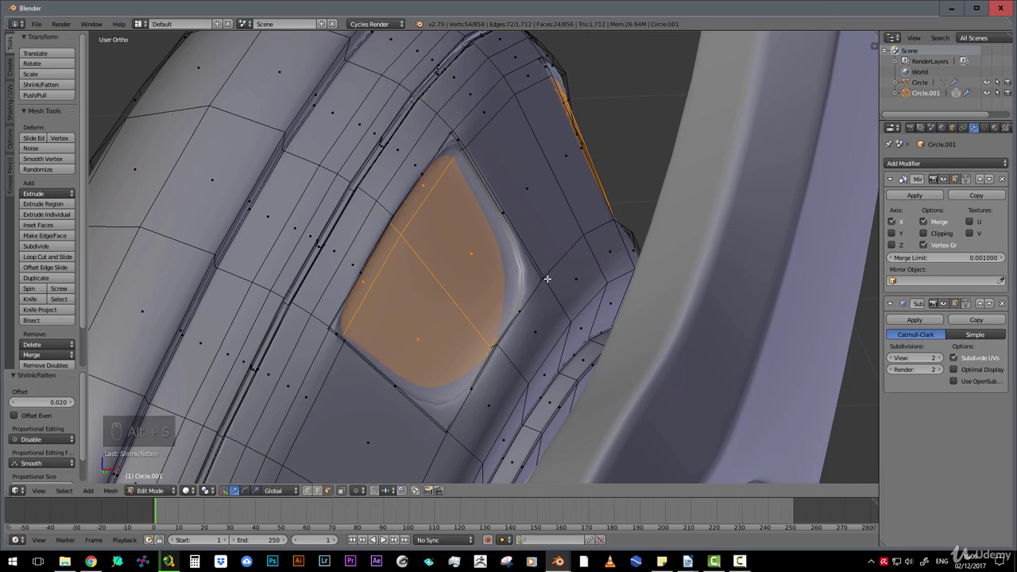
Extrude the recess floors in place once more, sink them about 0.006 with Shrink/Fatten, and return to Object Mode
{"action": "key", "text": "e"}
{"action": "right_click", "coordinate": [526, 232]}
{"action": "key", "text": "alt+s"}
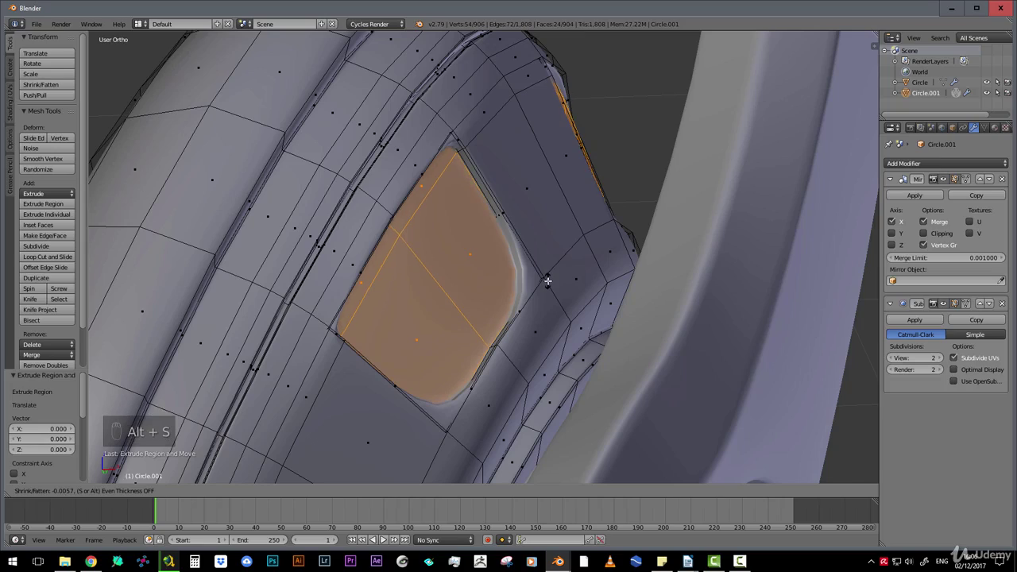
{"action": "left_click", "coordinate": [547, 280]}
{"action": "scroll", "coordinate": [524, 226], "scroll_direction": "down", "scroll_amount": 8}
{"action": "key", "text": "Tab"}
Examine the whole headphones from several angles, checking the ear cup recesses, cushions and headband
{"action": "middle_click_drag", "start_coordinate": [481, 249], "coordinate": [482, 332]}
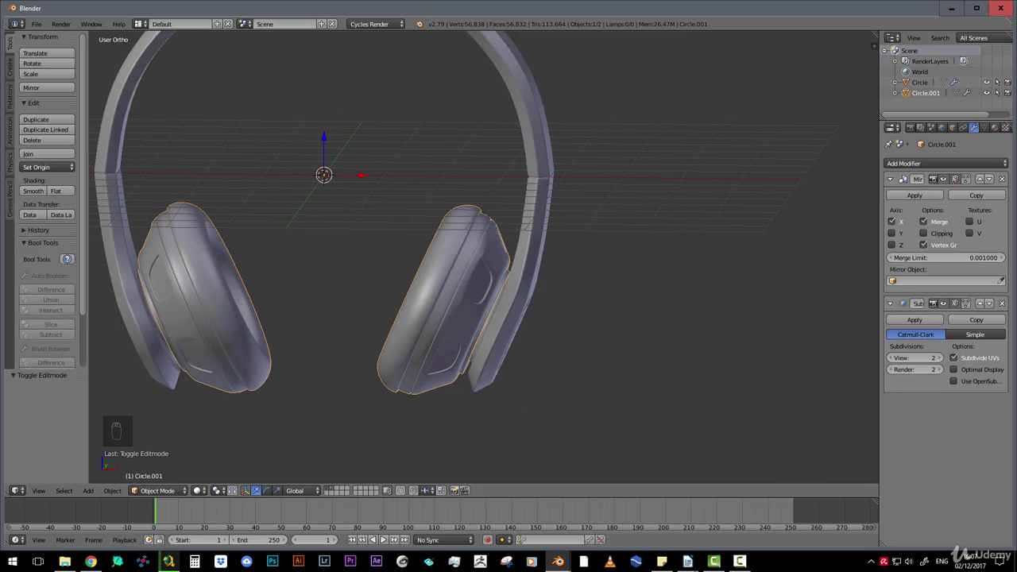
{"action": "middle_click_drag", "start_coordinate": [502, 225], "coordinate": [423, 277]}
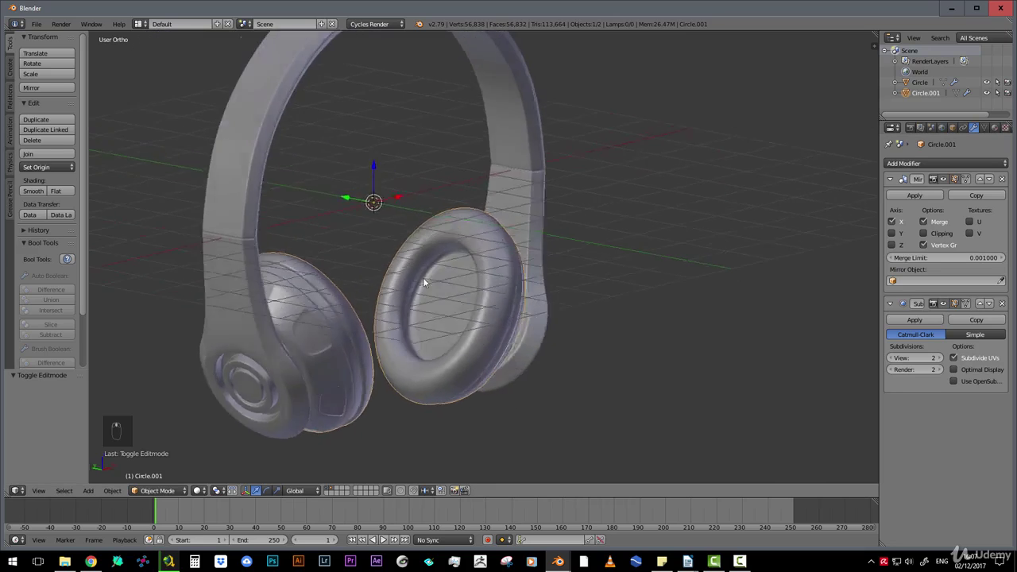
{"action": "scroll", "coordinate": [434, 298], "scroll_direction": "down", "scroll_amount": 3}
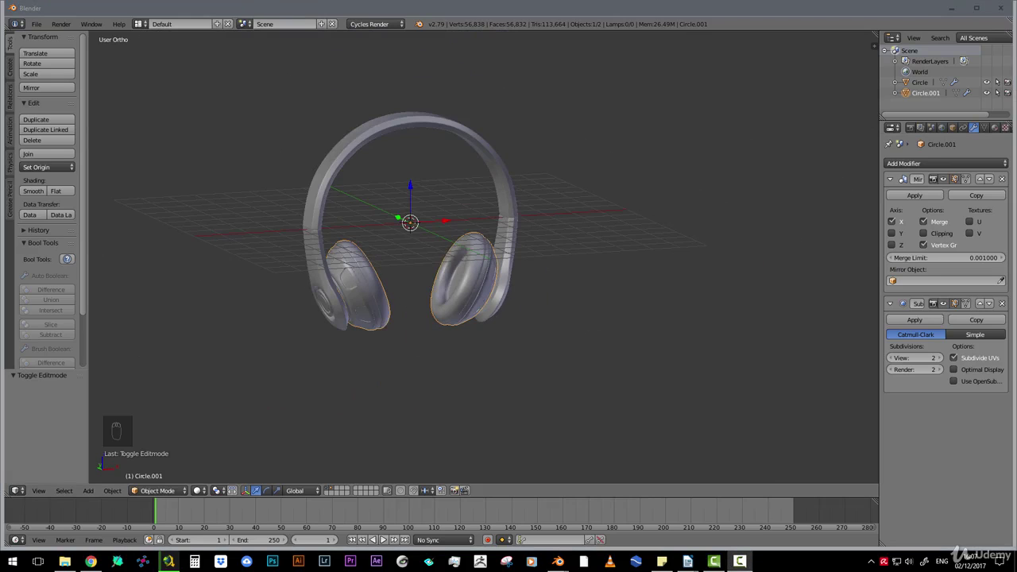
{"action": "middle_click_drag", "start_coordinate": [488, 226], "coordinate": [521, 323]}
{"action": "scroll", "coordinate": [449, 277], "scroll_direction": "up", "scroll_amount": 4}
{"action": "middle_click_drag", "start_coordinate": [448, 277], "coordinate": [432, 246]}
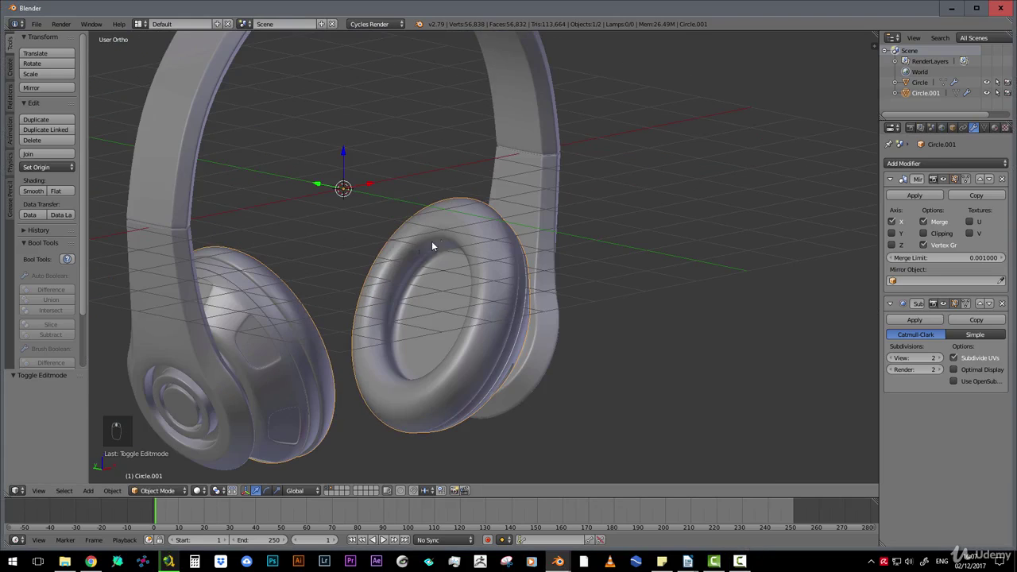
{"action": "middle_click_drag", "start_coordinate": [413, 340], "coordinate": [355, 305]}
{"action": "scroll", "coordinate": [437, 314], "scroll_direction": "down", "scroll_amount": 3}
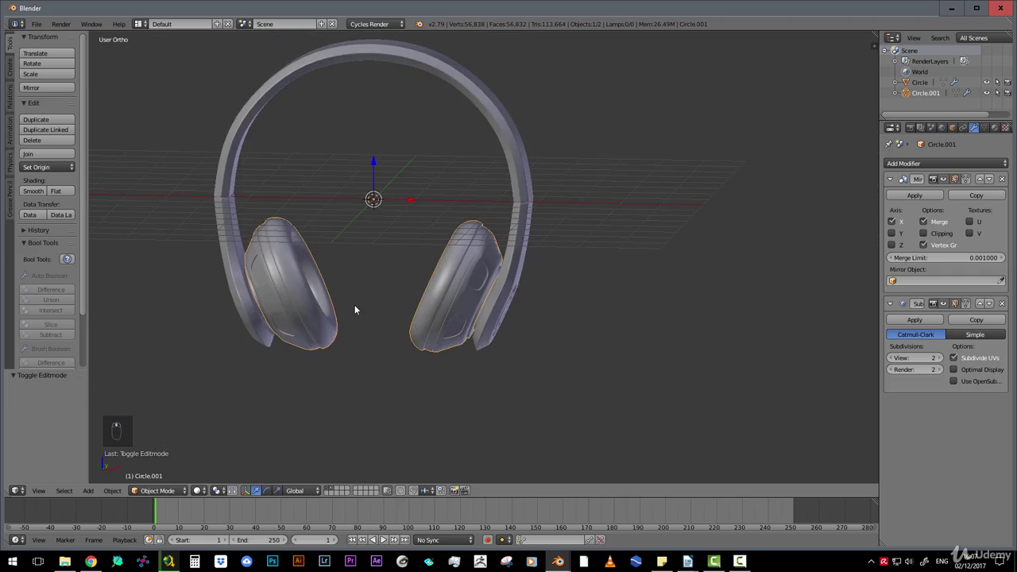
{"action": "scroll", "coordinate": [423, 335], "scroll_direction": "up", "scroll_amount": 3}
{"action": "middle_click_drag", "start_coordinate": [418, 334], "coordinate": [367, 399]}
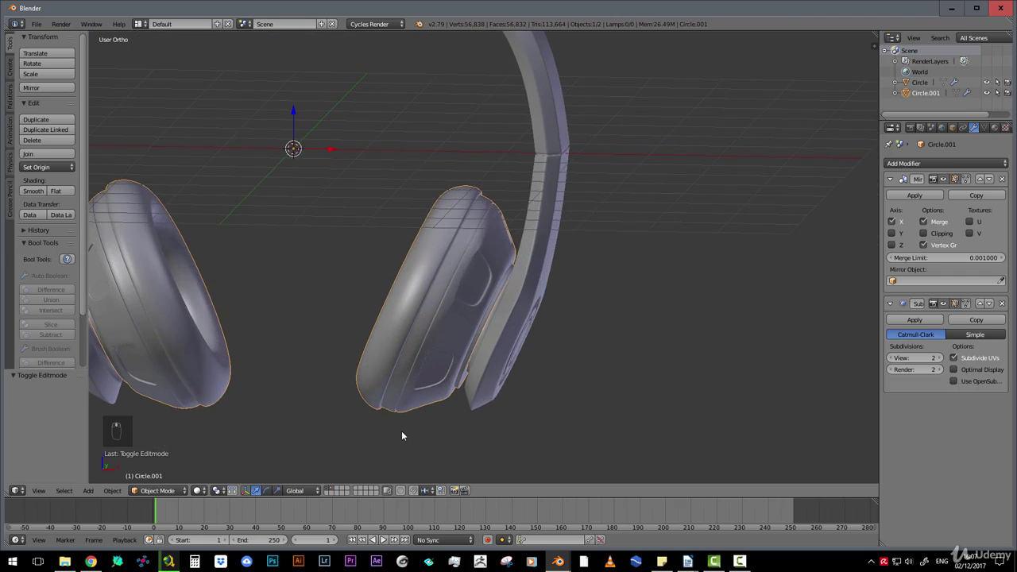
Switch to an empty scene layer and add a Grid mesh at the origin
{"action": "left_click", "coordinate": [338, 492]}
{"action": "scroll", "coordinate": [407, 270], "scroll_direction": "down", "scroll_amount": 4}
{"action": "middle_click_drag", "start_coordinate": [407, 269], "coordinate": [471, 364], "text": "shift"}
{"action": "scroll", "coordinate": [471, 357], "scroll_direction": "up", "scroll_amount": 4}
{"action": "key", "text": "shift+a"}
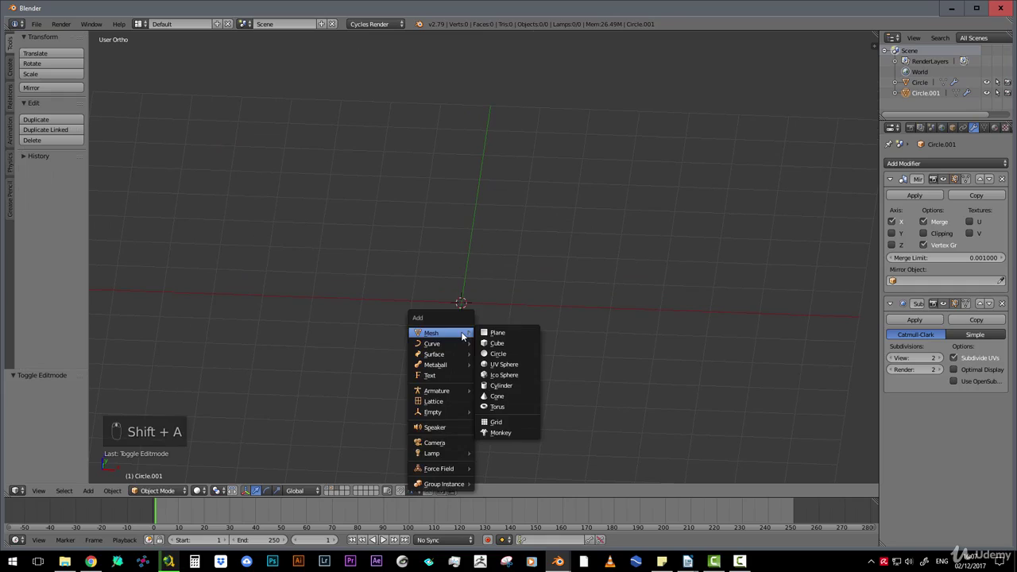
{"action": "left_click", "coordinate": [494, 424]}
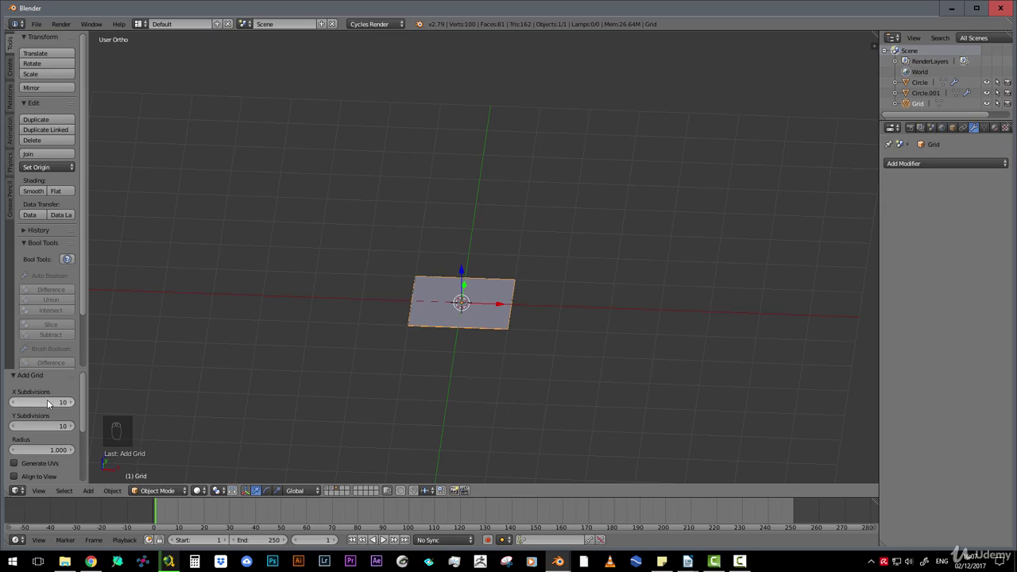
Set the new grid's X and Y subdivisions to 30 each
{"action": "left_click", "coordinate": [47, 402]}
{"action": "type", "text": "30"}
{"action": "key", "text": "Return"}
{"action": "left_click", "coordinate": [53, 427]}
{"action": "type", "text": "30"}
{"action": "key", "text": "Return"}
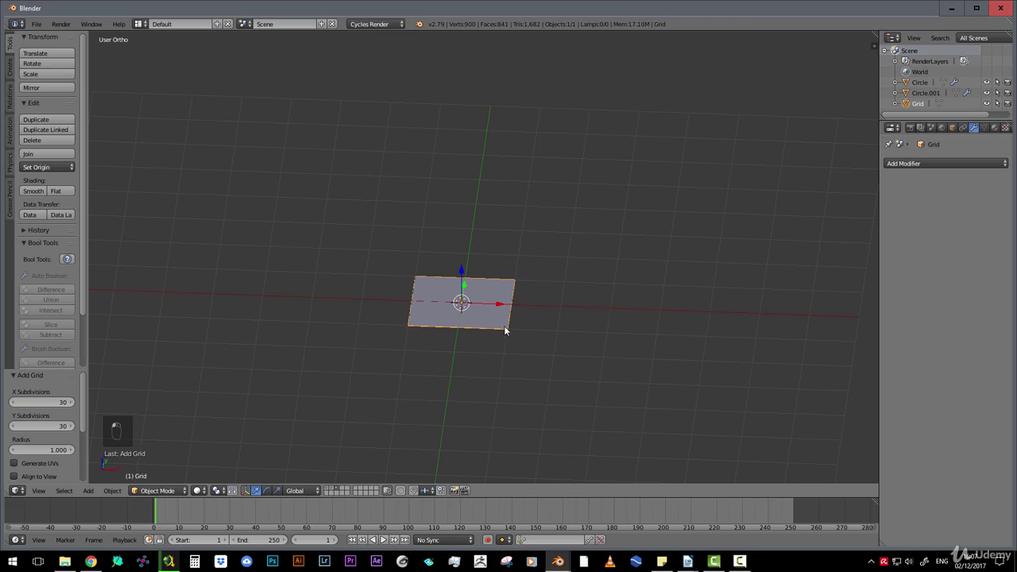
Enter Edit Mode on the grid and set the pivot point to Individual Origins
{"action": "scroll", "coordinate": [503, 332], "scroll_direction": "up", "scroll_amount": 3}
{"action": "scroll", "coordinate": [493, 353], "scroll_direction": "down", "scroll_amount": 1}
{"action": "middle_click_drag", "start_coordinate": [493, 353], "coordinate": [455, 308], "text": "shift"}
{"action": "scroll", "coordinate": [455, 346], "scroll_direction": "up", "scroll_amount": 3}
{"action": "key", "text": "Tab"}
{"action": "scroll", "coordinate": [448, 286], "scroll_direction": "up", "scroll_amount": 2}
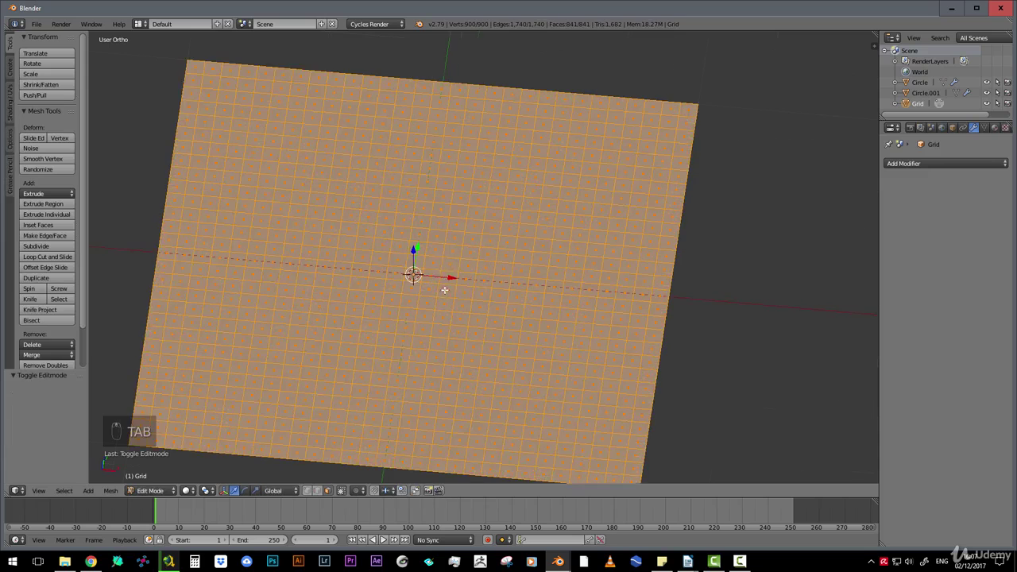
{"action": "scroll", "coordinate": [483, 233], "scroll_direction": "down", "scroll_amount": 2}
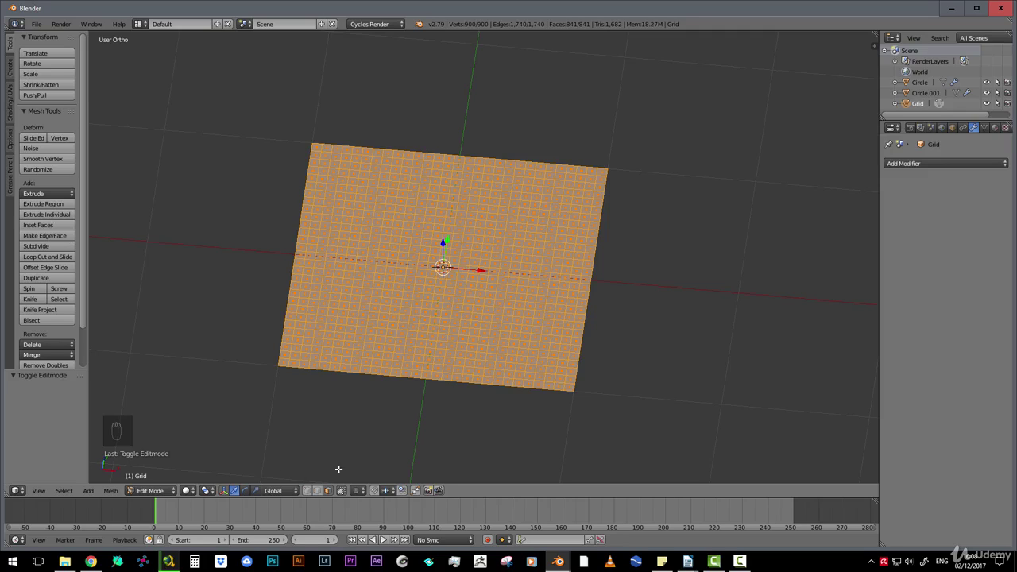
{"action": "left_click", "coordinate": [206, 490]}
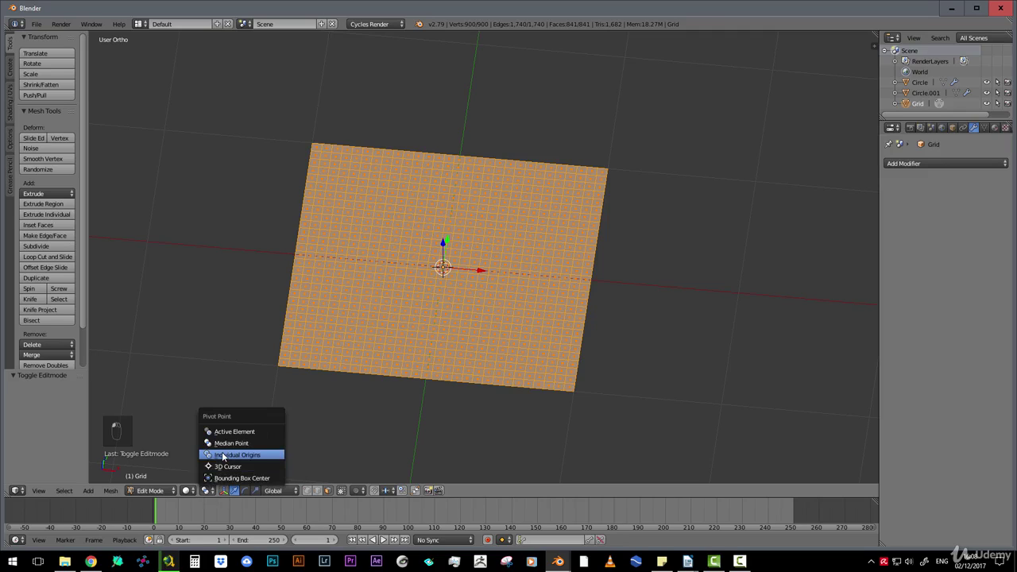
{"action": "left_click", "coordinate": [222, 453]}
{"action": "scroll", "coordinate": [665, 345], "scroll_direction": "up", "scroll_amount": 4}
{"action": "scroll", "coordinate": [653, 318], "scroll_direction": "down", "scroll_amount": 2}
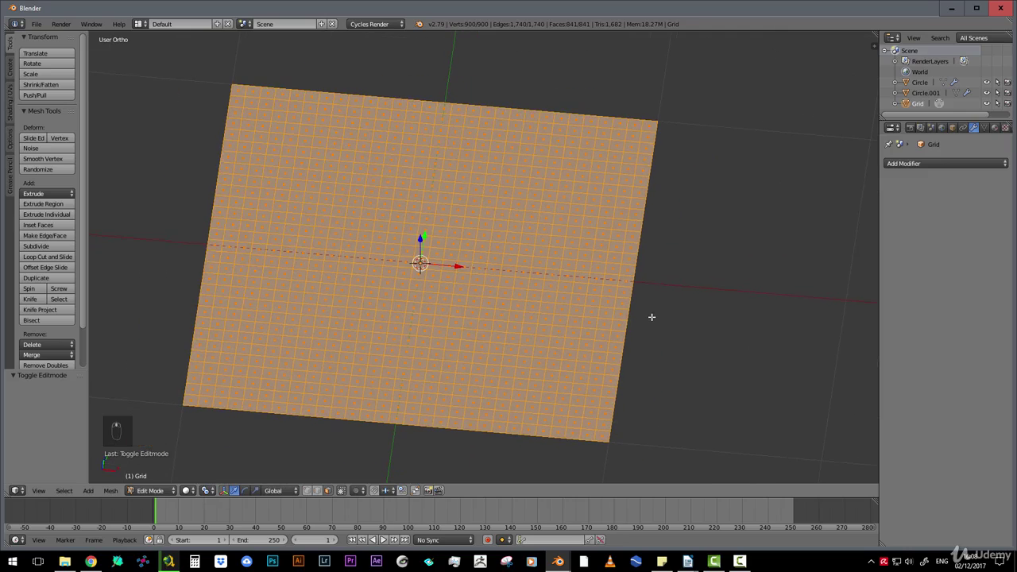
Extrude all grid faces individually in place and scale each to about 0.647 around its own centre
{"action": "left_click", "coordinate": [67, 213]}
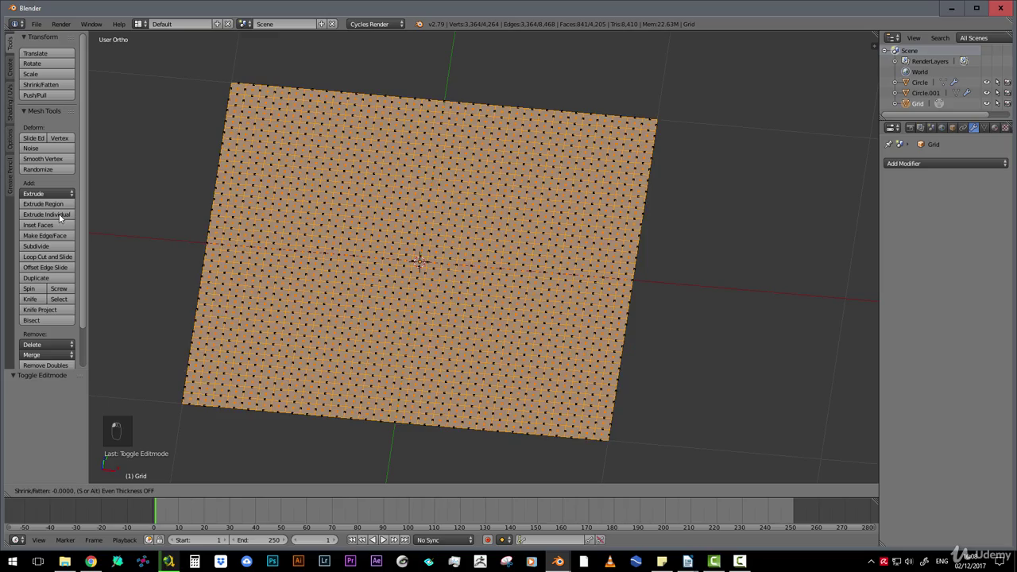
{"action": "right_click", "coordinate": [97, 252]}
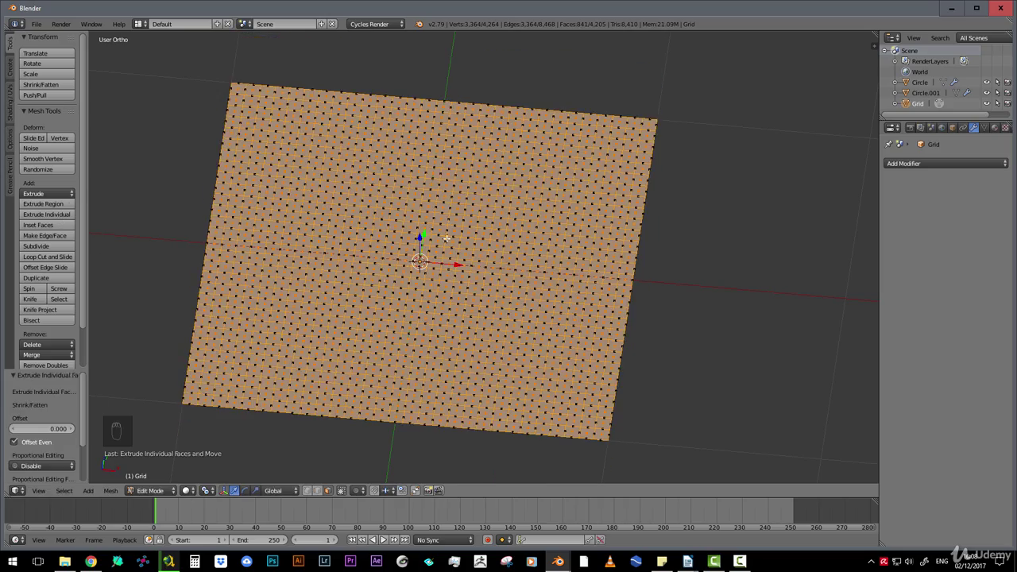
{"action": "middle_click_drag", "start_coordinate": [512, 457], "coordinate": [561, 385]}
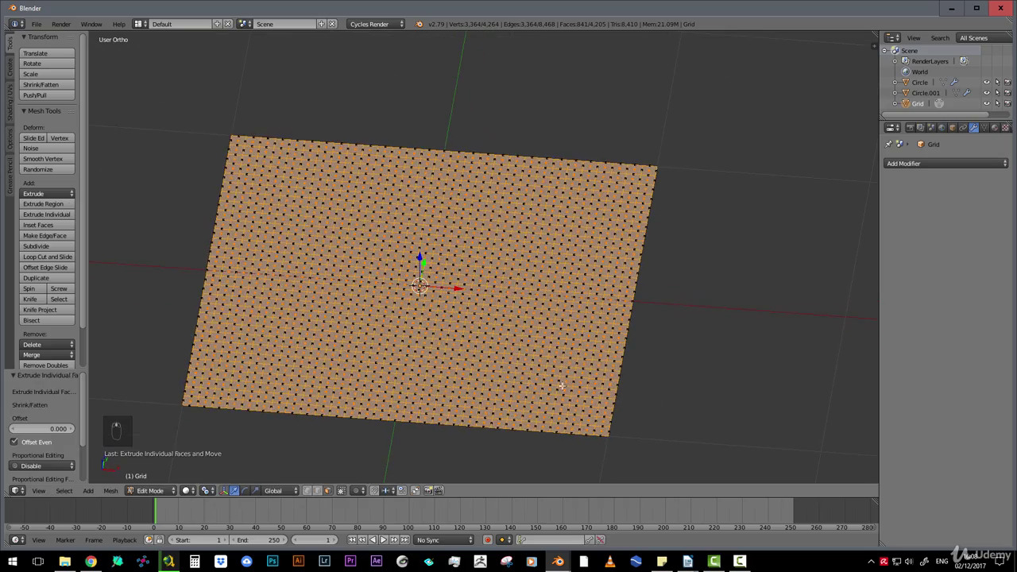
{"action": "key", "text": "s"}
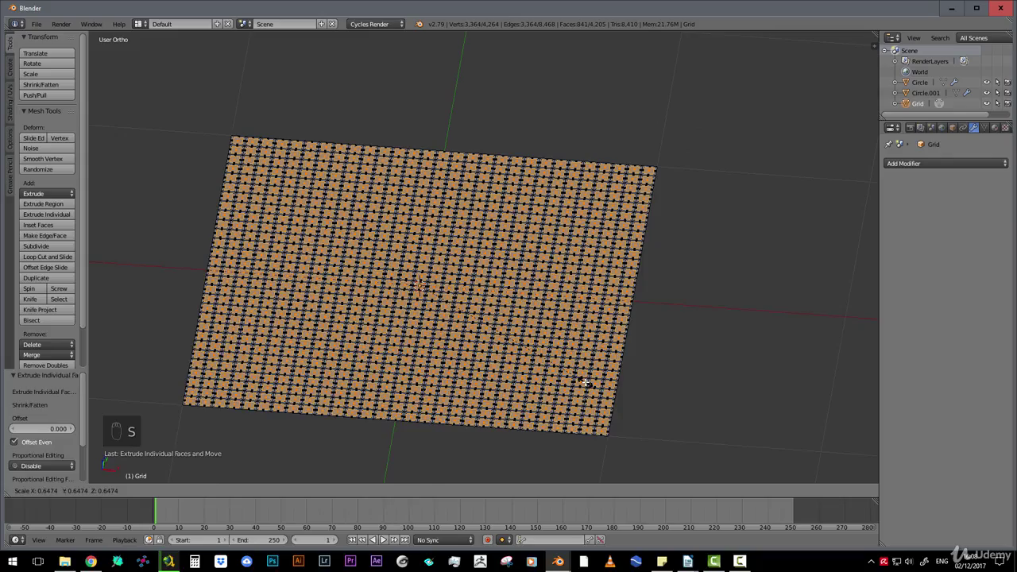
{"action": "left_click", "coordinate": [585, 382]}
{"action": "scroll", "coordinate": [639, 232], "scroll_direction": "up", "scroll_amount": 5}
{"action": "scroll", "coordinate": [636, 240], "scroll_direction": "down", "scroll_amount": 3}
{"action": "mouse_move", "coordinate": [579, 268]}
{"action": "middle_mouse_down"}
{"action": "mouse_move", "coordinate": [573, 317]}
{"action": "mouse_move", "coordinate": [576, 280]}
{"action": "middle_mouse_up"}
{"action": "scroll", "coordinate": [572, 317], "scroll_direction": "down", "scroll_amount": 1}
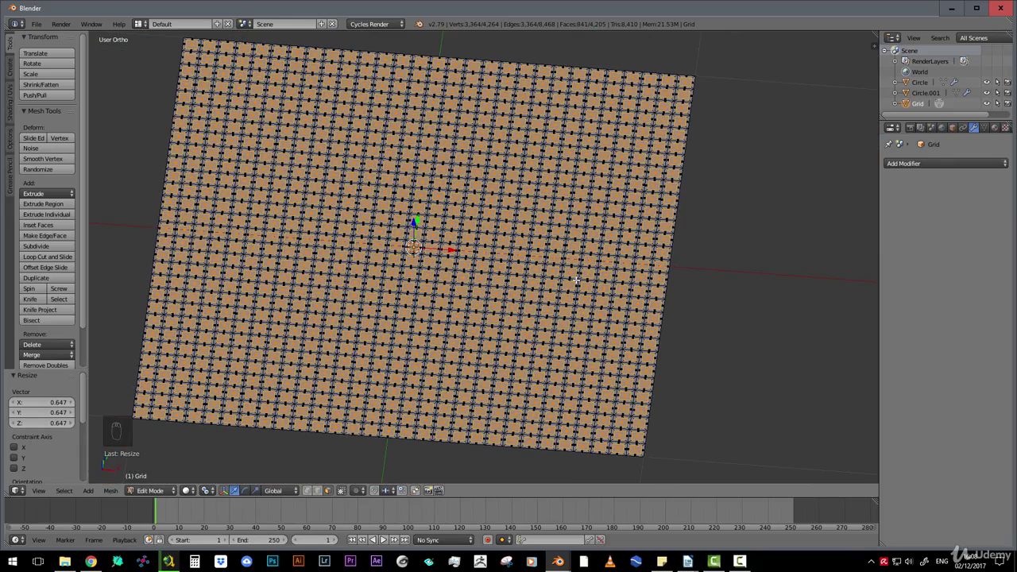
Delete the scaled-down grid faces and check the perforated mesh in Object Mode
{"action": "key", "text": "x"}
{"action": "left_click", "coordinate": [708, 276]}
{"action": "scroll", "coordinate": [526, 272], "scroll_direction": "down", "scroll_amount": 2}
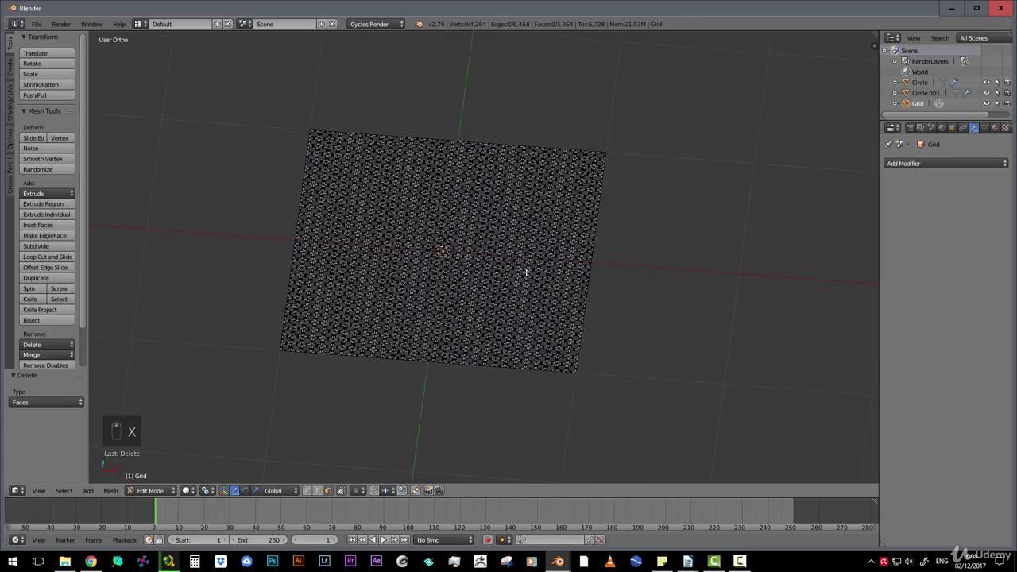
{"action": "key", "text": "Tab"}
{"action": "middle_click_drag", "start_coordinate": [522, 289], "coordinate": [494, 318]}
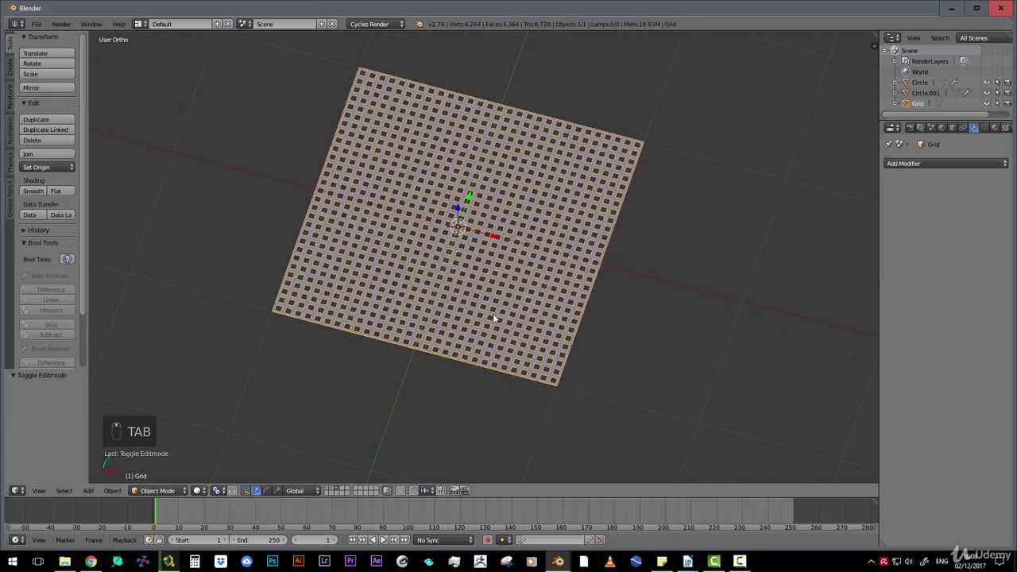
{"action": "scroll", "coordinate": [503, 317], "scroll_direction": "up", "scroll_amount": 1}
{"action": "scroll", "coordinate": [503, 317], "scroll_direction": "up", "scroll_amount": 2}
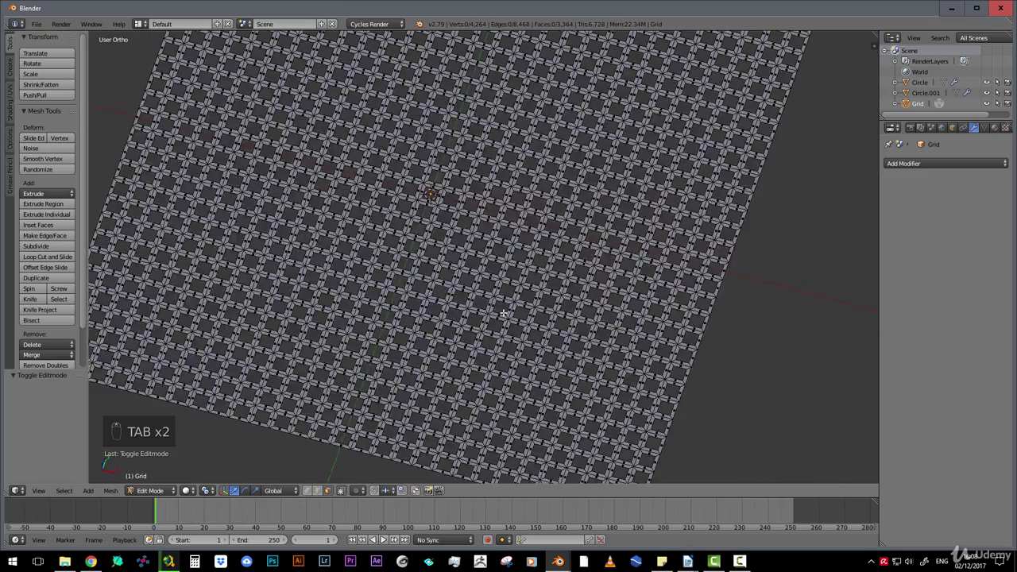
Undo the deletion of the grid's inner faces
{"action": "key", "text": "ctrl+z"}
{"action": "key", "text": "ctrl+z"}
{"action": "key", "text": "ctrl+z"}
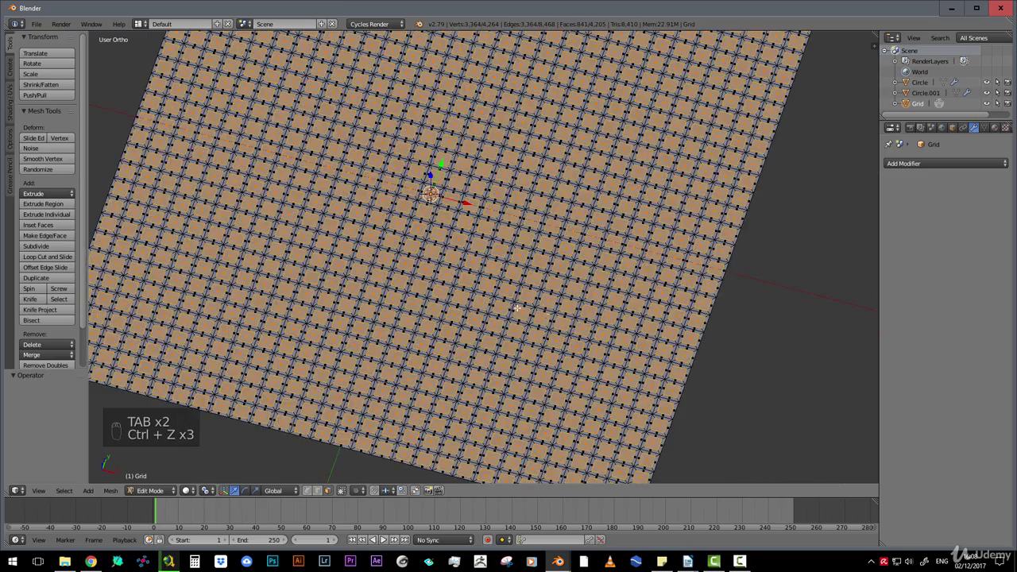
Scale the inner grid faces up by about 1.18 around their own centres, delete them, and return to Object Mode
{"action": "key", "text": "s"}
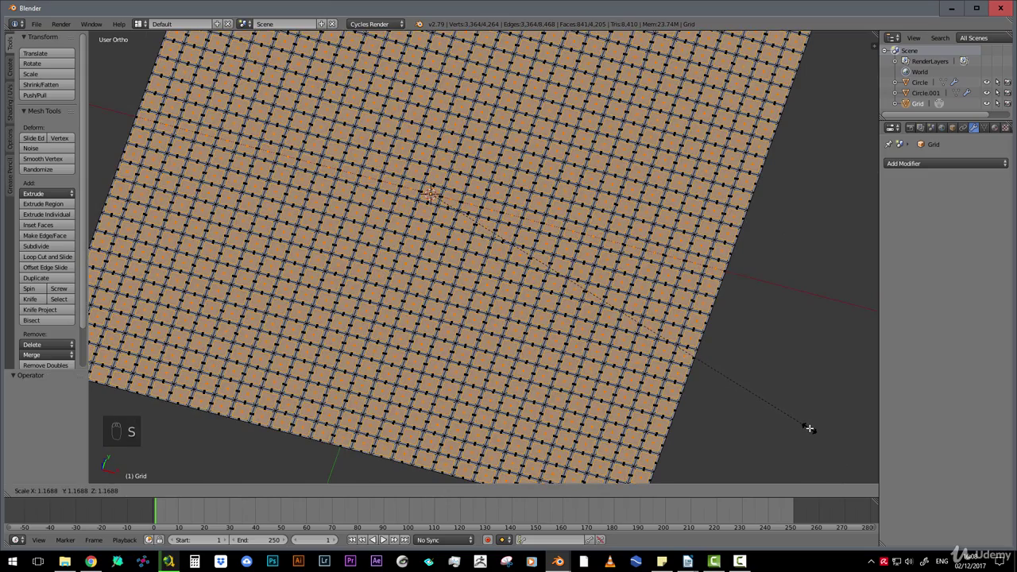
{"action": "left_click", "coordinate": [810, 428]}
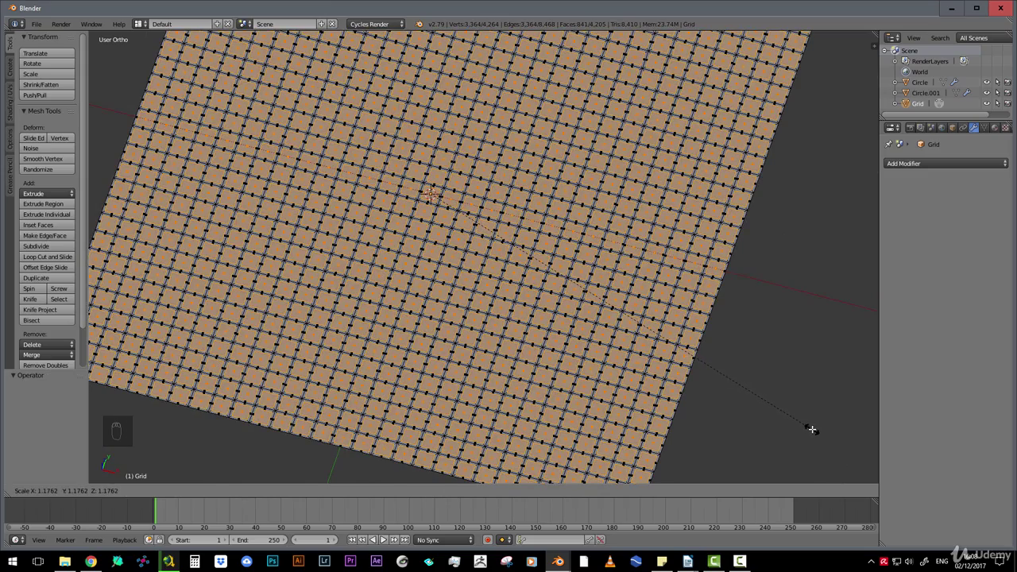
{"action": "key", "text": "x"}
{"action": "left_click", "coordinate": [576, 264]}
{"action": "scroll", "coordinate": [576, 265], "scroll_direction": "down", "scroll_amount": 3}
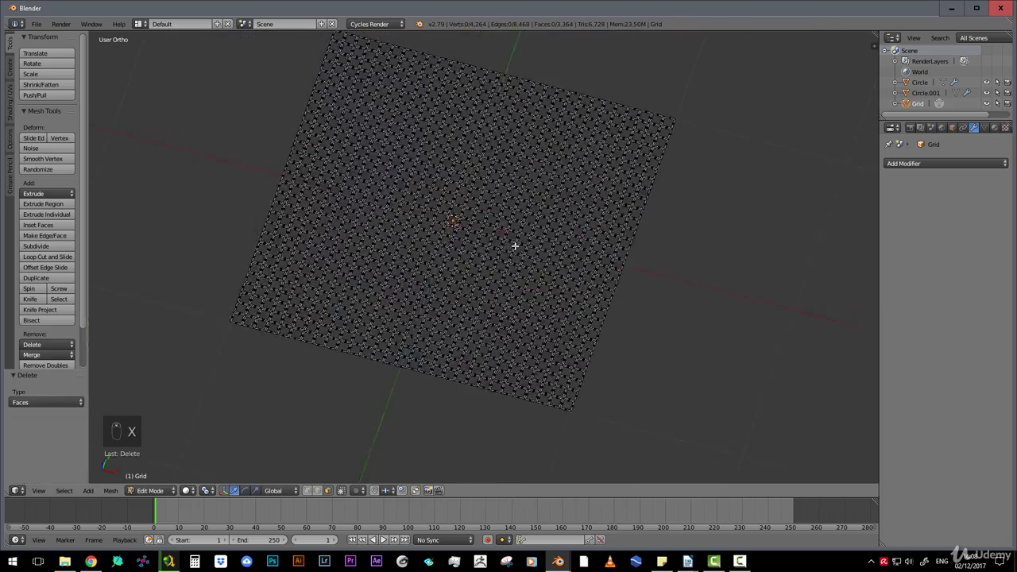
{"action": "key", "text": "Tab"}
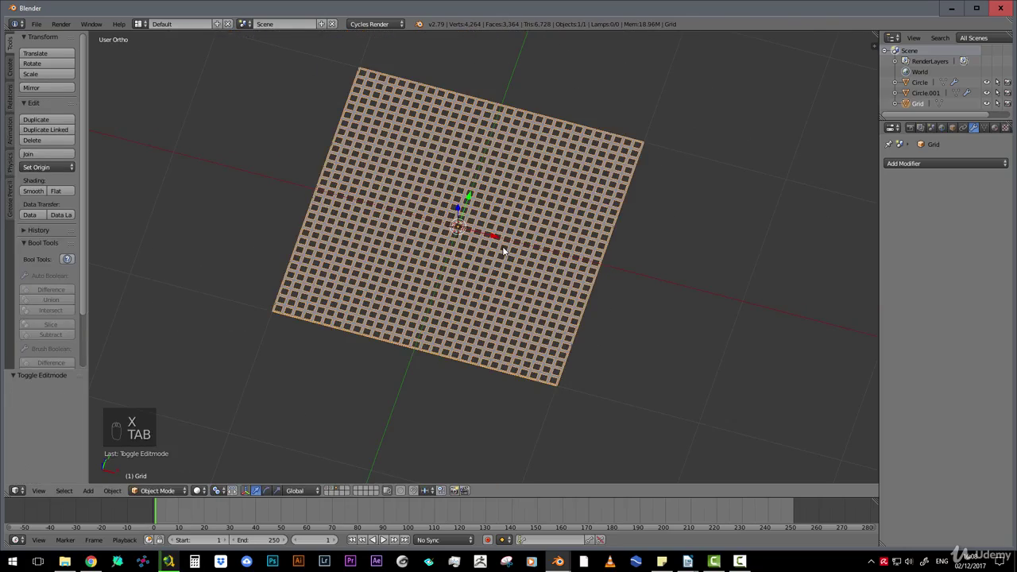
{"action": "middle_click_drag", "start_coordinate": [503, 251], "coordinate": [542, 271]}
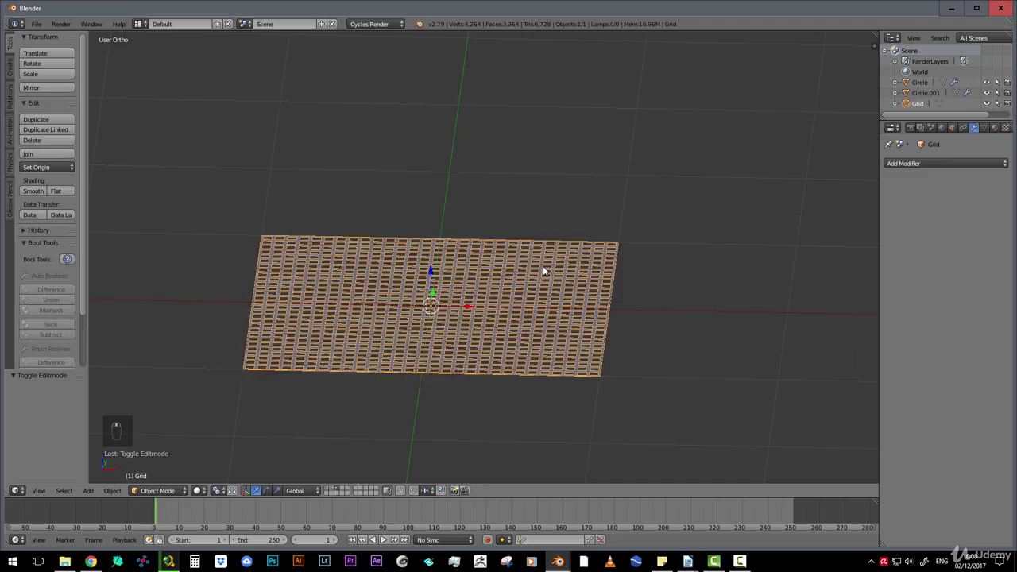
Extrude the entire perforated grid upward by about 0.018 to give it thickness, and return to Object Mode
{"action": "key", "text": "Tab"}
{"action": "key", "text": "KP_1"}
{"action": "scroll", "coordinate": [481, 305], "scroll_direction": "up", "scroll_amount": 3}
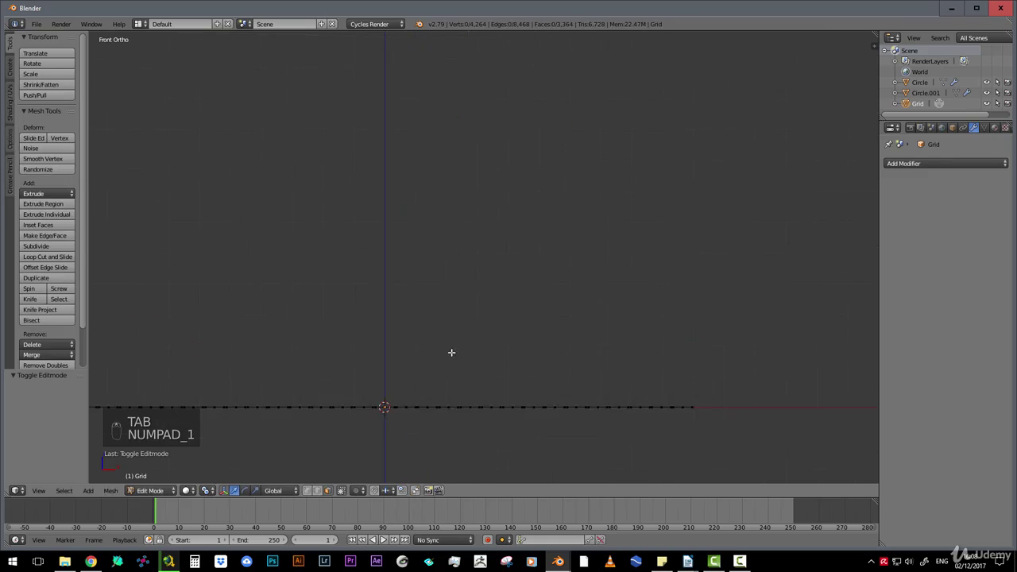
{"action": "scroll", "coordinate": [452, 352], "scroll_direction": "down", "scroll_amount": 2}
{"action": "middle_click_drag", "start_coordinate": [284, 365], "coordinate": [379, 265], "text": "shift"}
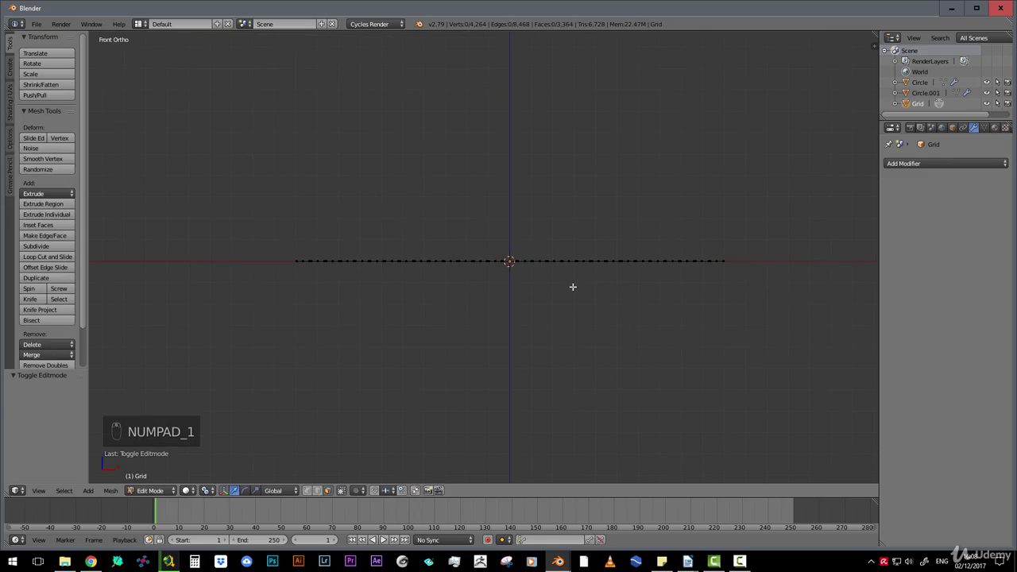
{"action": "key", "text": "a"}
{"action": "key", "text": "a"}
{"action": "key", "text": "a"}
{"action": "key", "text": "a"}
{"action": "key", "text": "a"}
{"action": "scroll", "coordinate": [216, 268], "scroll_direction": "up", "scroll_amount": 6}
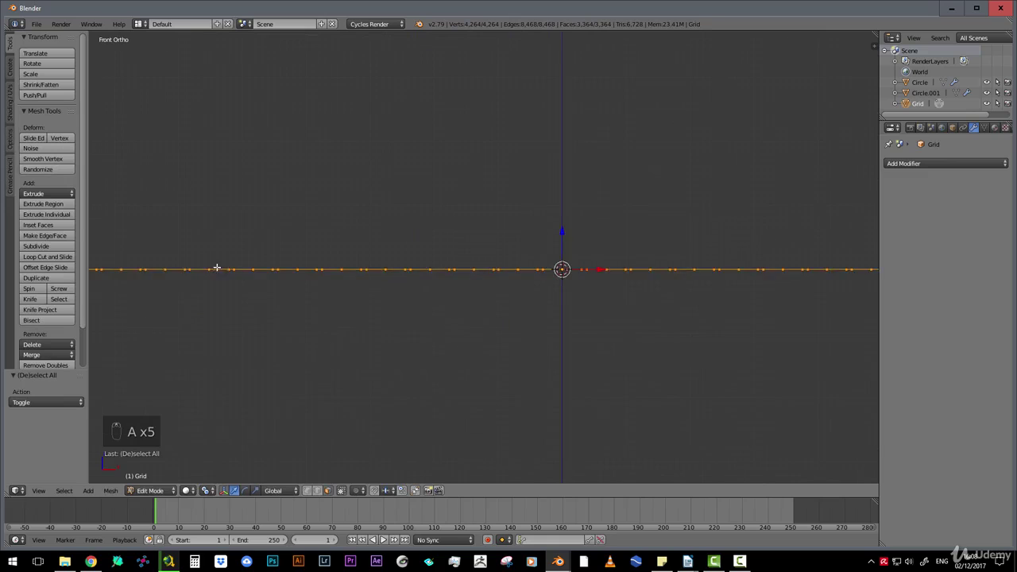
{"action": "middle_click_drag", "start_coordinate": [217, 269], "coordinate": [557, 258], "text": "shift"}
{"action": "scroll", "coordinate": [361, 294], "scroll_direction": "up", "scroll_amount": 8}
{"action": "middle_click_drag", "start_coordinate": [230, 265], "coordinate": [422, 249], "text": "shift"}
{"action": "scroll", "coordinate": [322, 300], "scroll_direction": "up", "scroll_amount": 4}
{"action": "scroll", "coordinate": [373, 294], "scroll_direction": "down", "scroll_amount": 3}
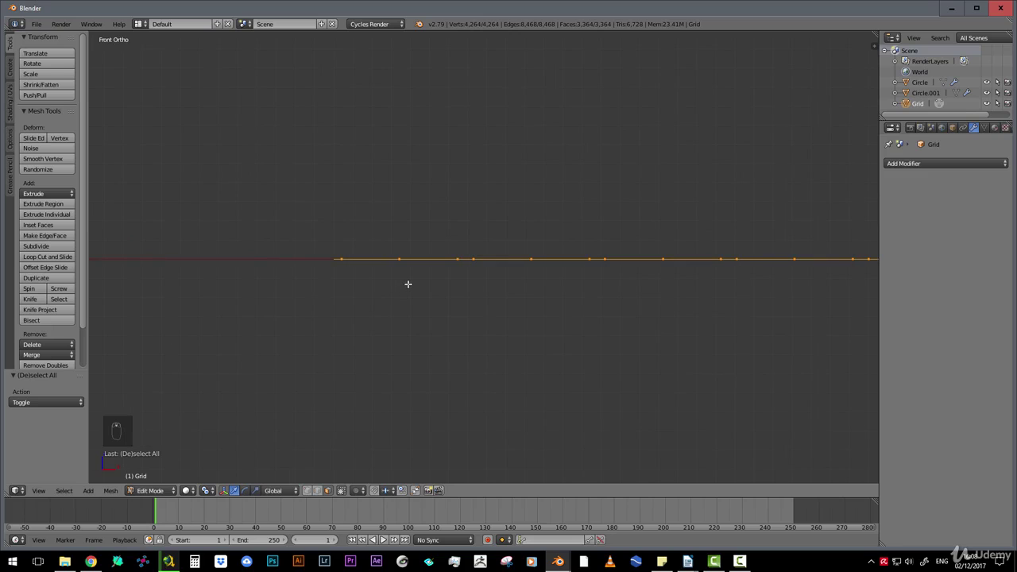
{"action": "key", "text": "e"}
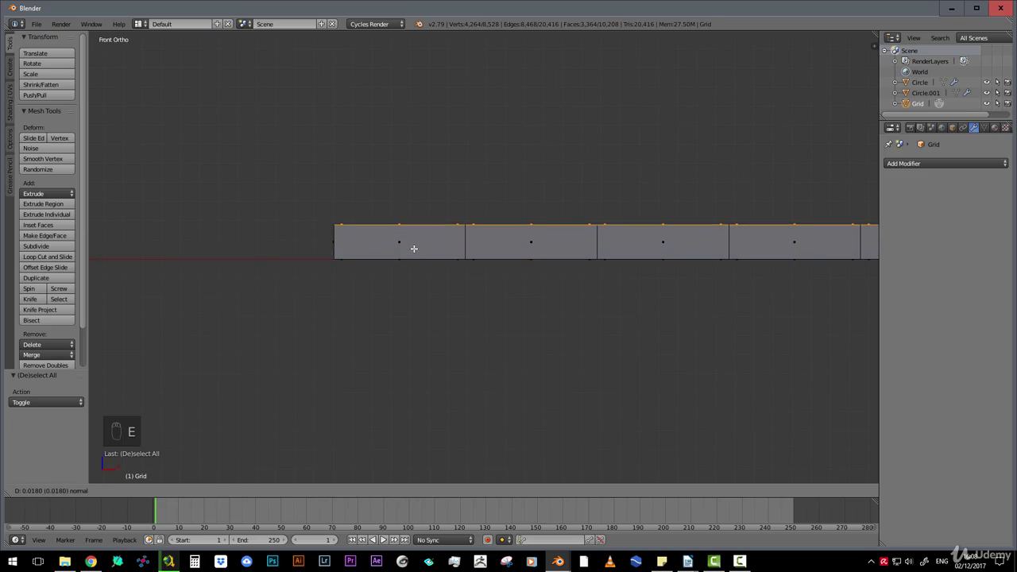
{"action": "left_click", "coordinate": [410, 246]}
{"action": "scroll", "coordinate": [597, 299], "scroll_direction": "down", "scroll_amount": 5}
{"action": "middle_click_drag", "start_coordinate": [596, 300], "coordinate": [505, 302]}
{"action": "key", "text": "Tab"}
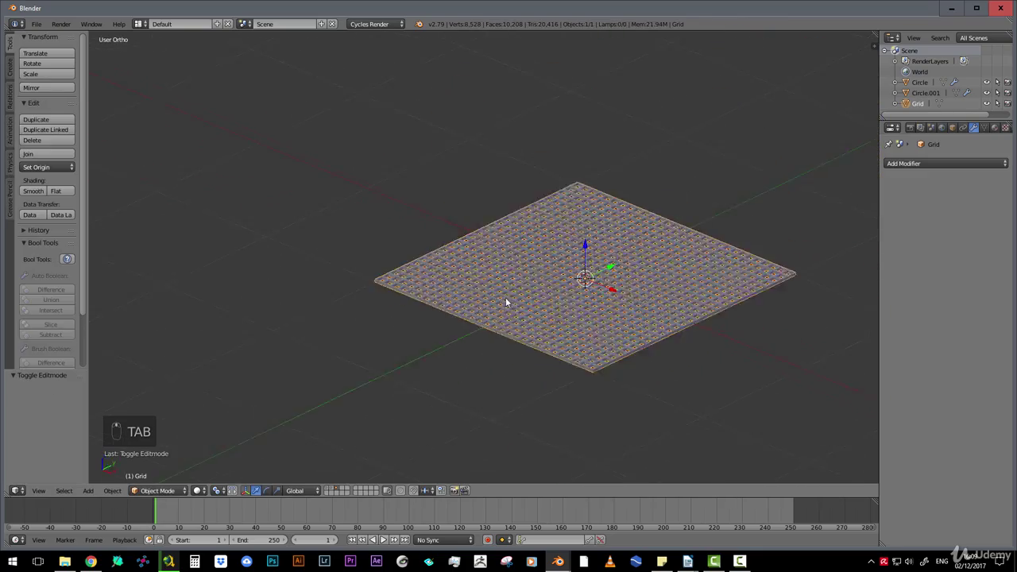
Try a Subdivision Surface modifier with 2 view subdivisions on the perforated grid, and remove it
{"action": "middle_click_drag", "start_coordinate": [484, 336], "coordinate": [529, 357]}
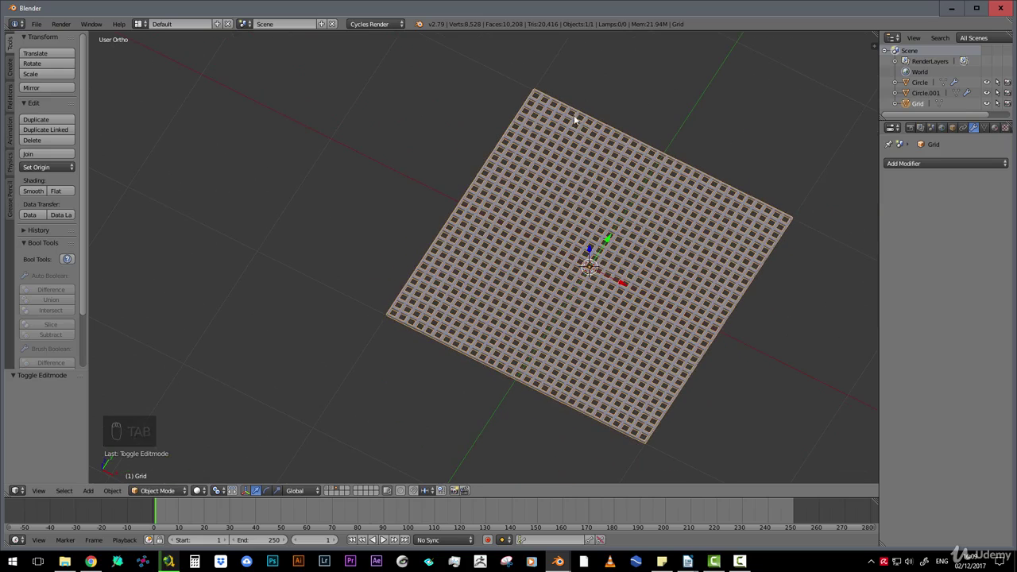
{"action": "left_click", "coordinate": [966, 164]}
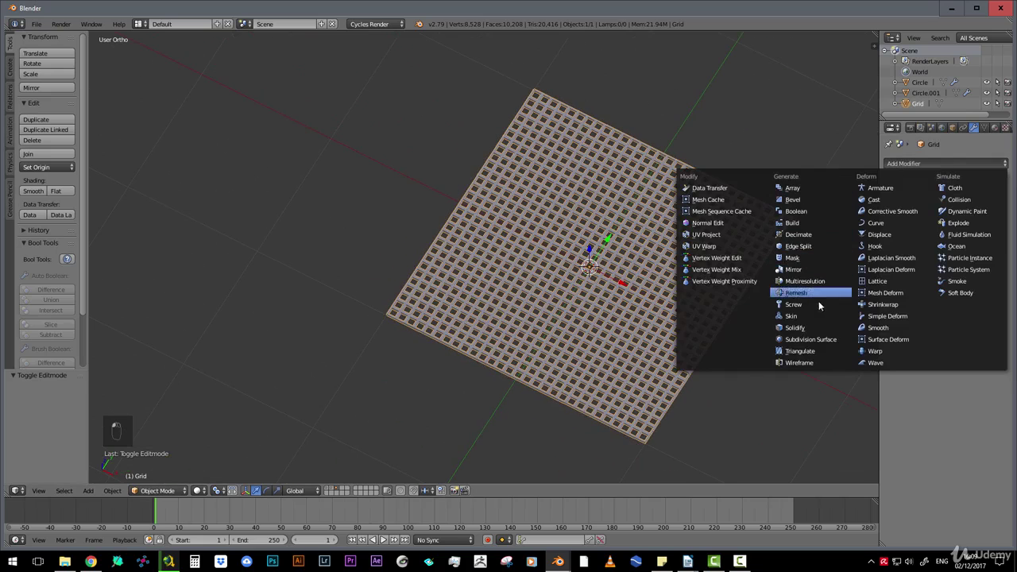
{"action": "left_click", "coordinate": [821, 338]}
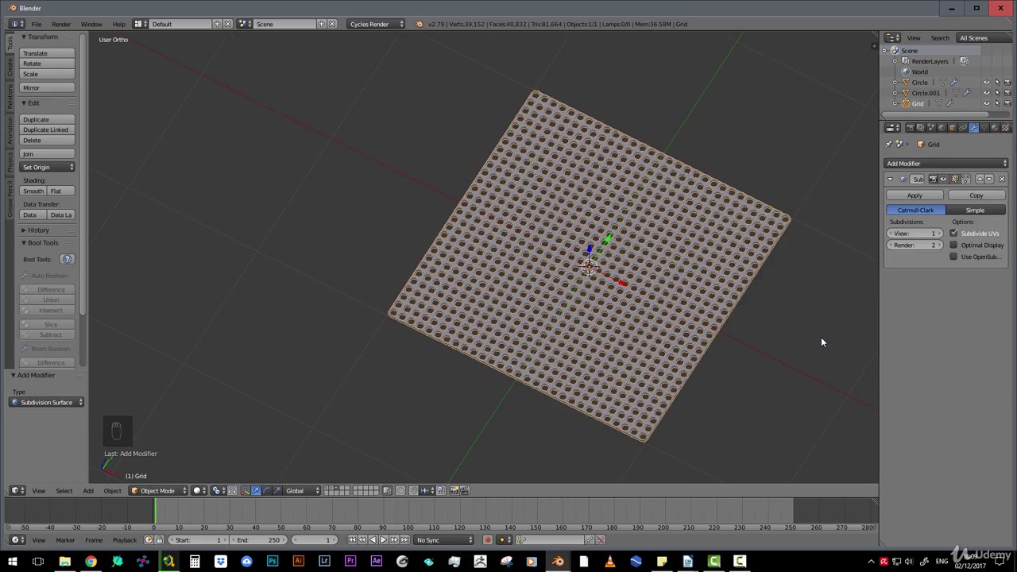
{"action": "scroll", "coordinate": [586, 296], "scroll_direction": "up", "scroll_amount": 6}
{"action": "scroll", "coordinate": [593, 295], "scroll_direction": "down", "scroll_amount": 3}
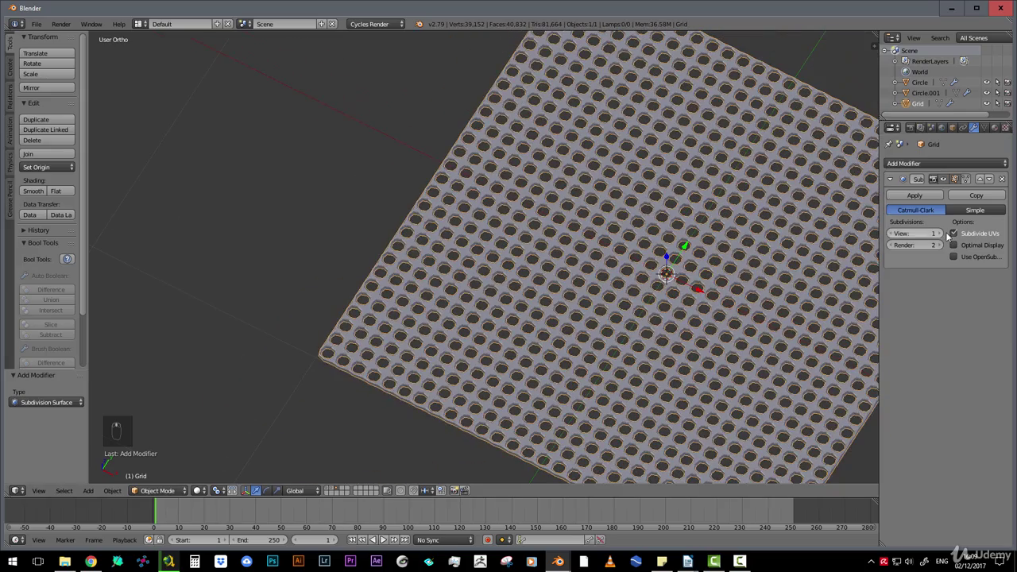
{"action": "left_click", "coordinate": [940, 233]}
{"action": "scroll", "coordinate": [625, 274], "scroll_direction": "down", "scroll_amount": 2}
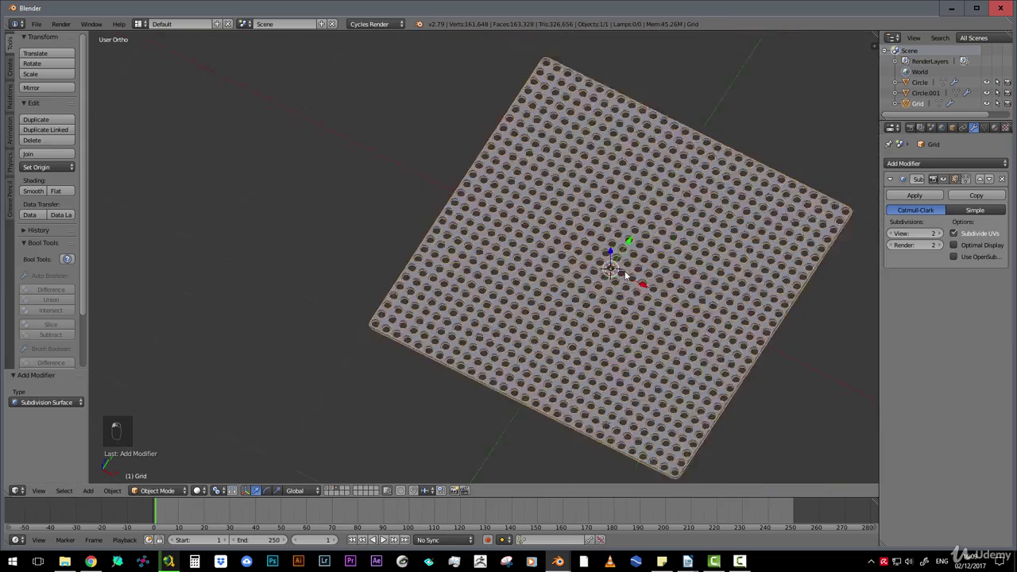
{"action": "scroll", "coordinate": [625, 274], "scroll_direction": "down", "scroll_amount": 2}
{"action": "middle_click_drag", "start_coordinate": [625, 274], "coordinate": [628, 302]}
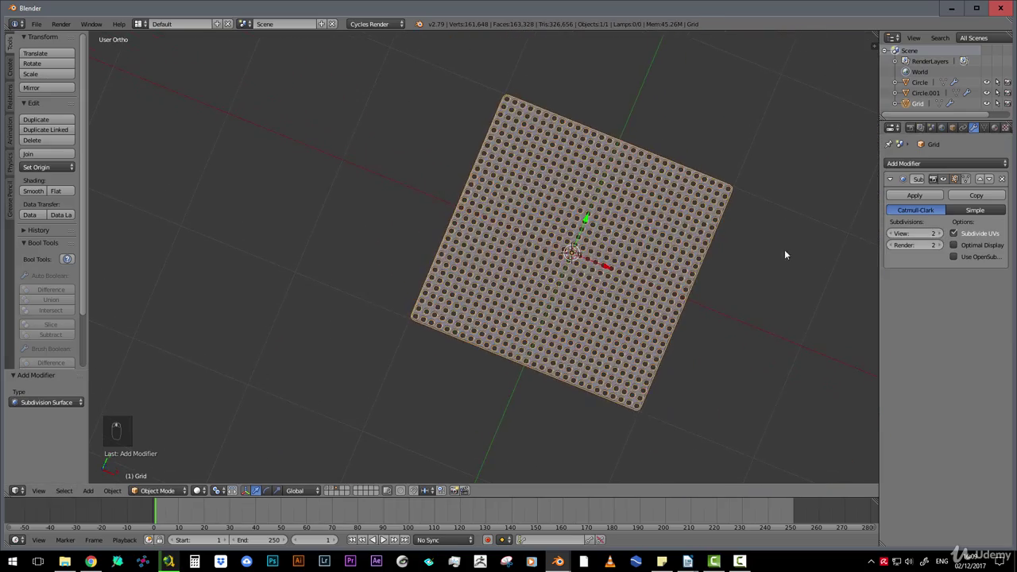
{"action": "left_click", "coordinate": [1002, 179]}
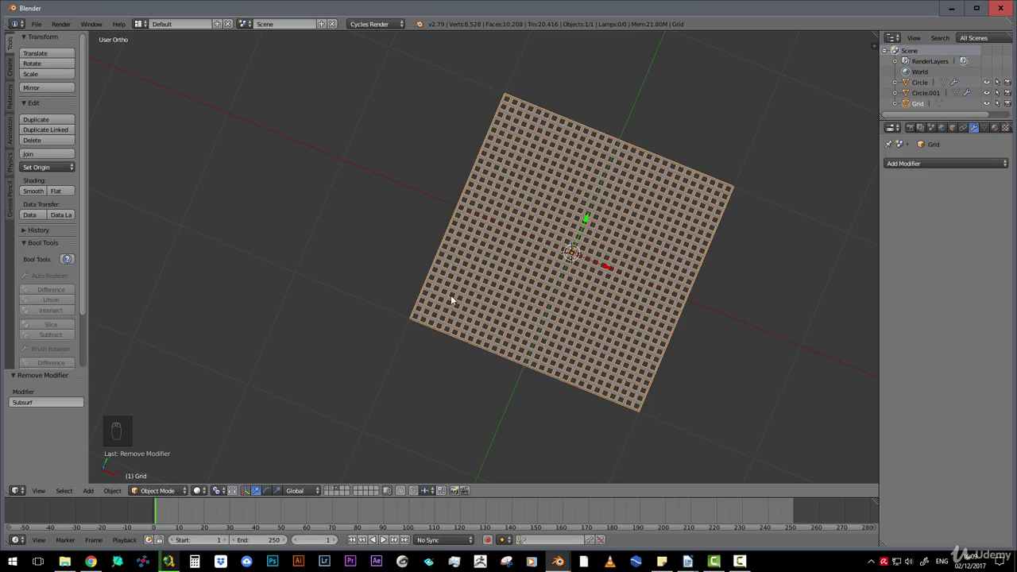
Display the layer containing the headphones together with the grid's layer in front view
{"action": "left_click", "coordinate": [333, 492]}
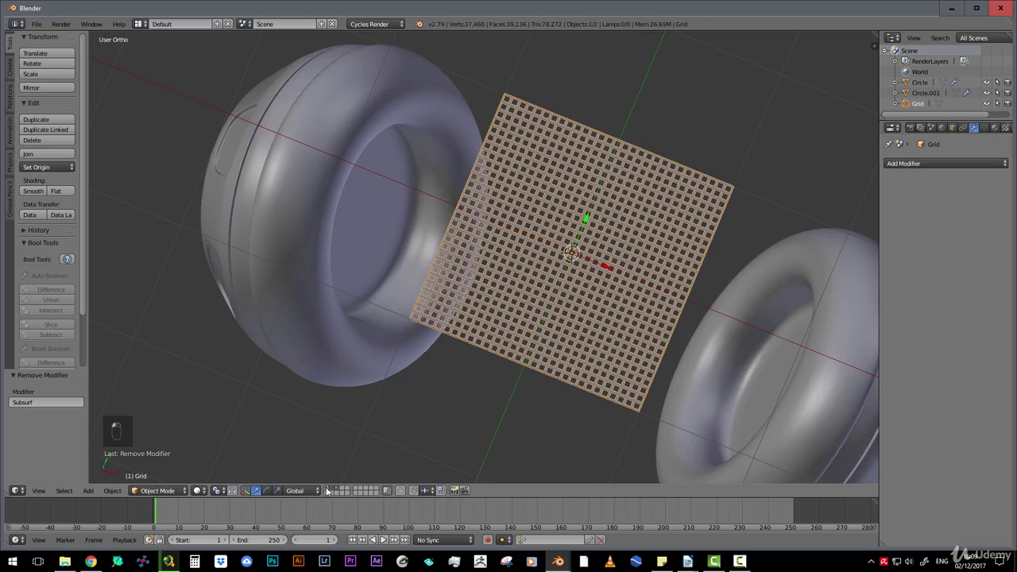
{"action": "scroll", "coordinate": [432, 325], "scroll_direction": "down", "scroll_amount": 5}
{"action": "middle_click_drag", "start_coordinate": [503, 359], "coordinate": [559, 232]}
{"action": "scroll", "coordinate": [556, 316], "scroll_direction": "up", "scroll_amount": 3}
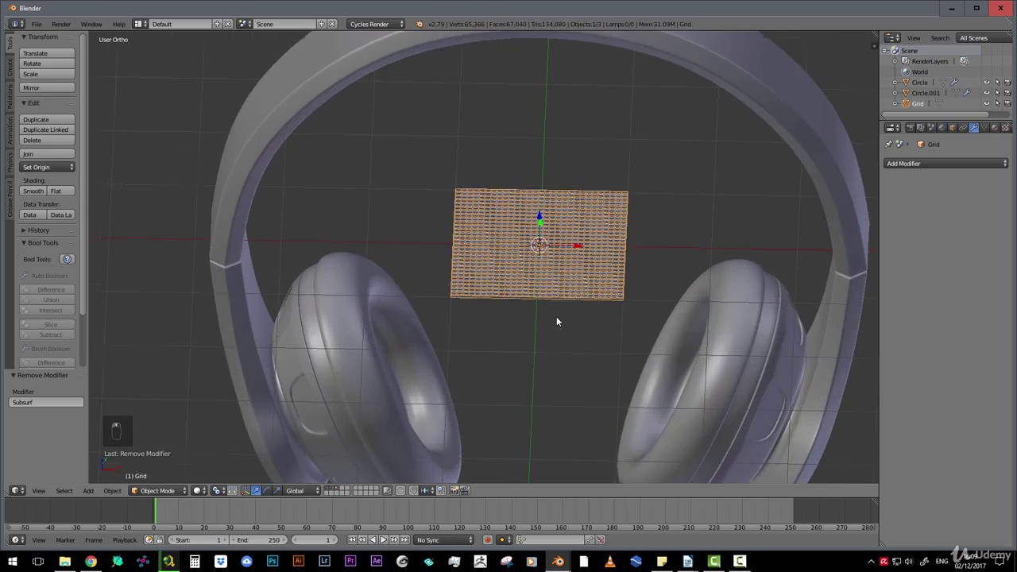
{"action": "middle_click_drag", "start_coordinate": [526, 275], "coordinate": [463, 158], "text": "shift"}
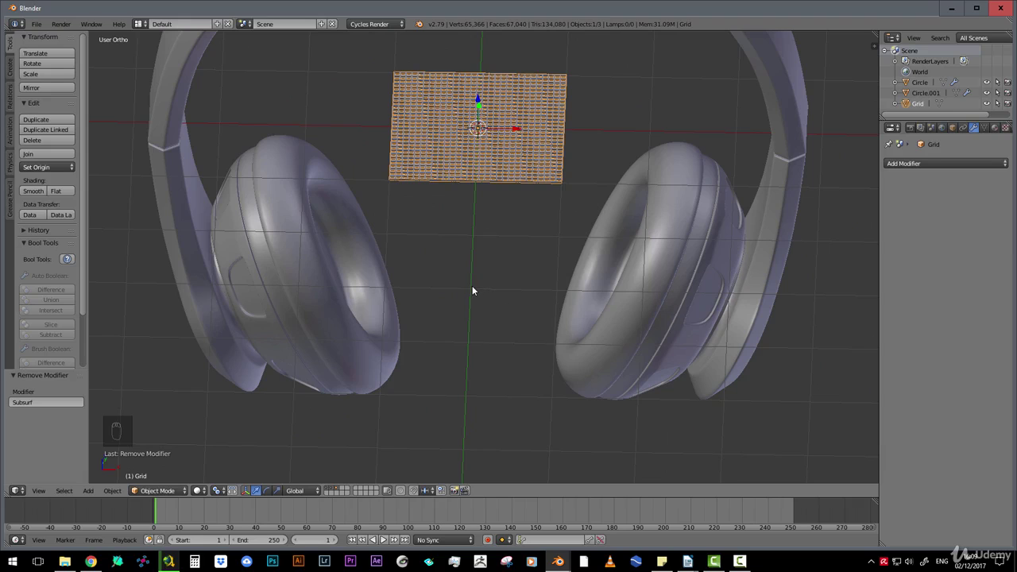
{"action": "key", "text": "KP_3"}
{"action": "key", "text": "KP_1"}
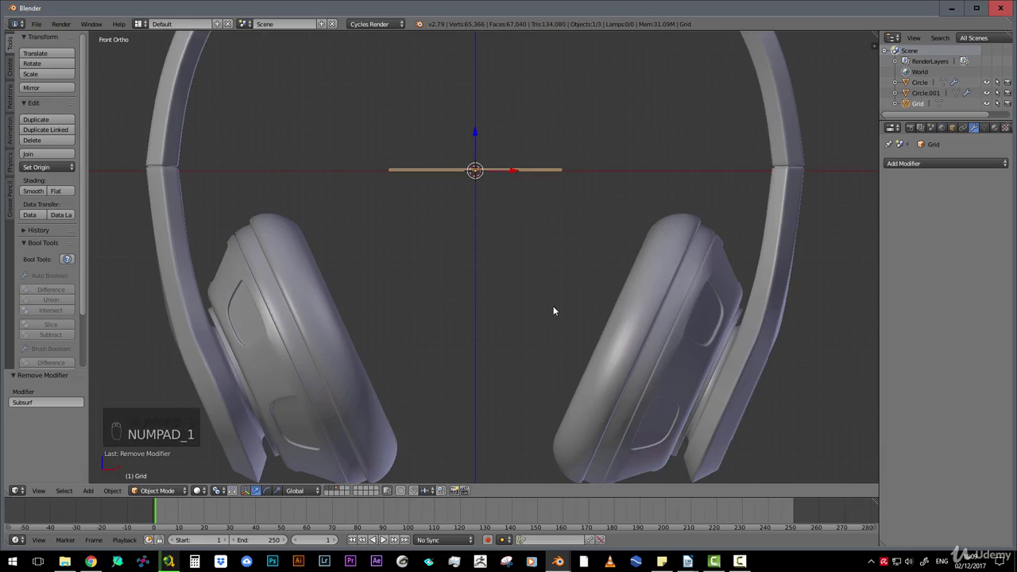
Try scaling the grid object up by about 2.091 in Object Mode, and undo it
{"action": "key", "text": "s"}
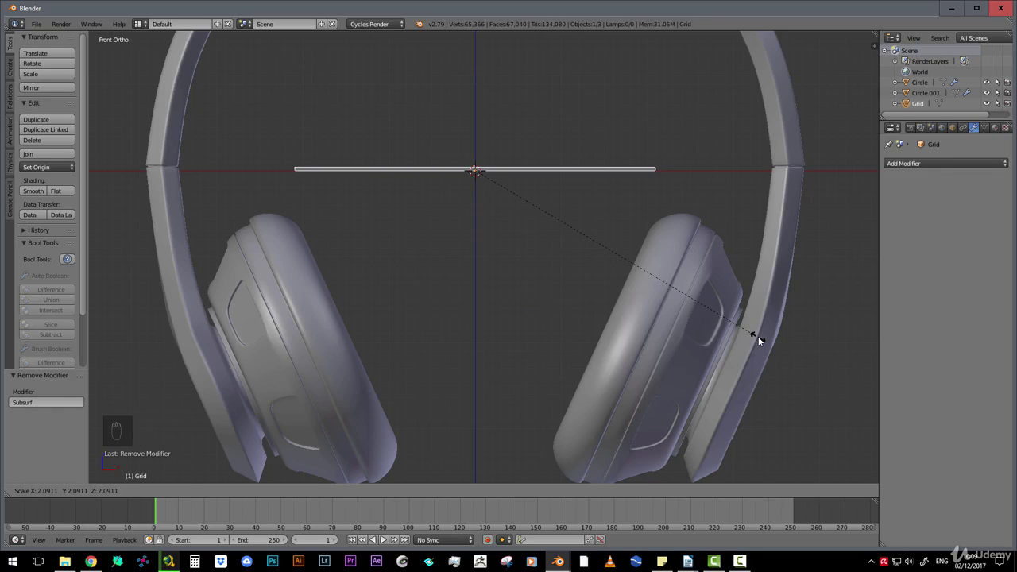
{"action": "left_click", "coordinate": [758, 336]}
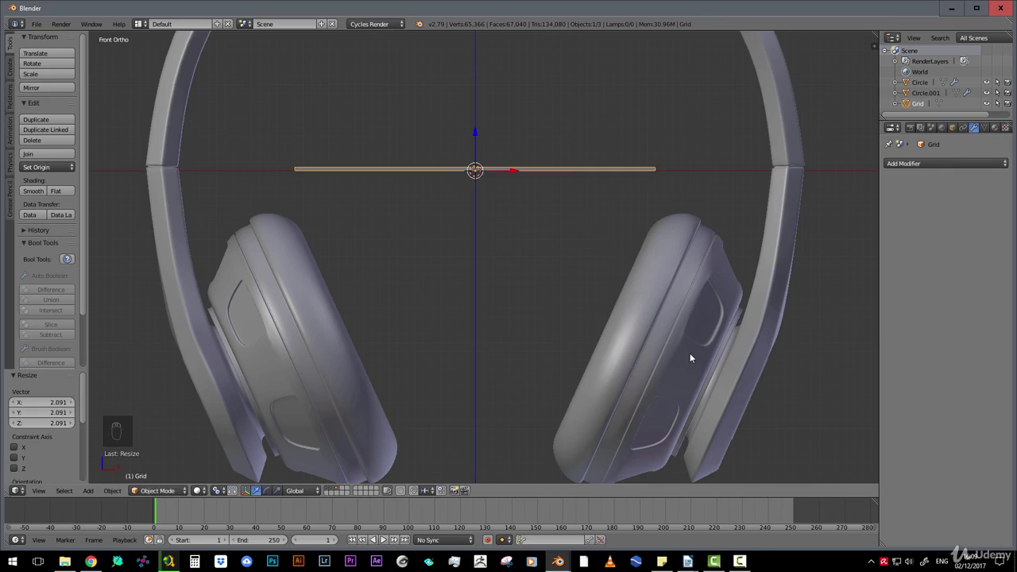
{"action": "key", "text": "ctrl+z"}
Select the grid's entire mesh in Edit Mode
{"action": "key", "text": "Tab"}
{"action": "key", "text": "a"}
{"action": "key", "text": "a"}
{"action": "key", "text": "a"}
{"action": "key", "text": "a"}
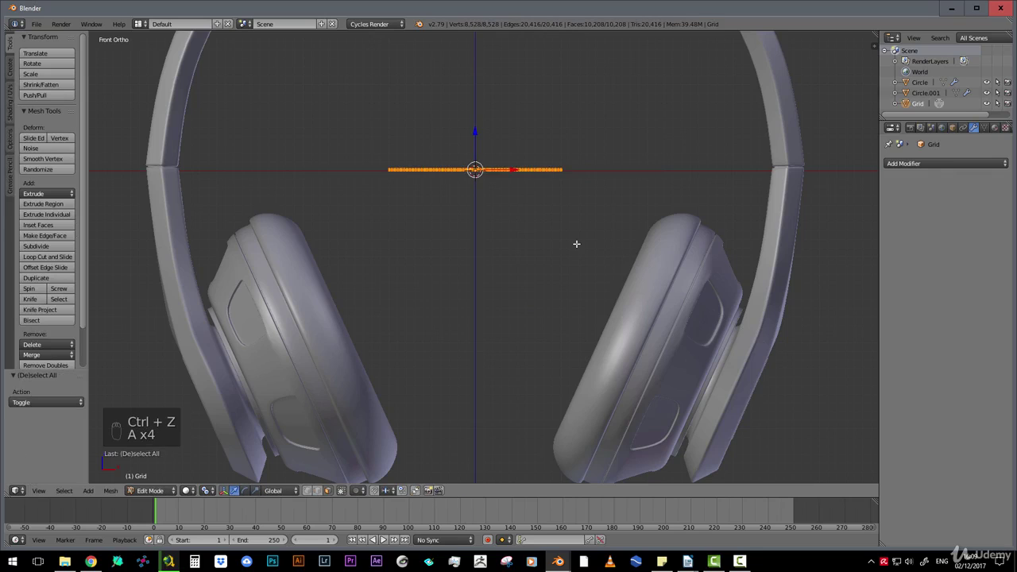
{"action": "key", "text": "e"}
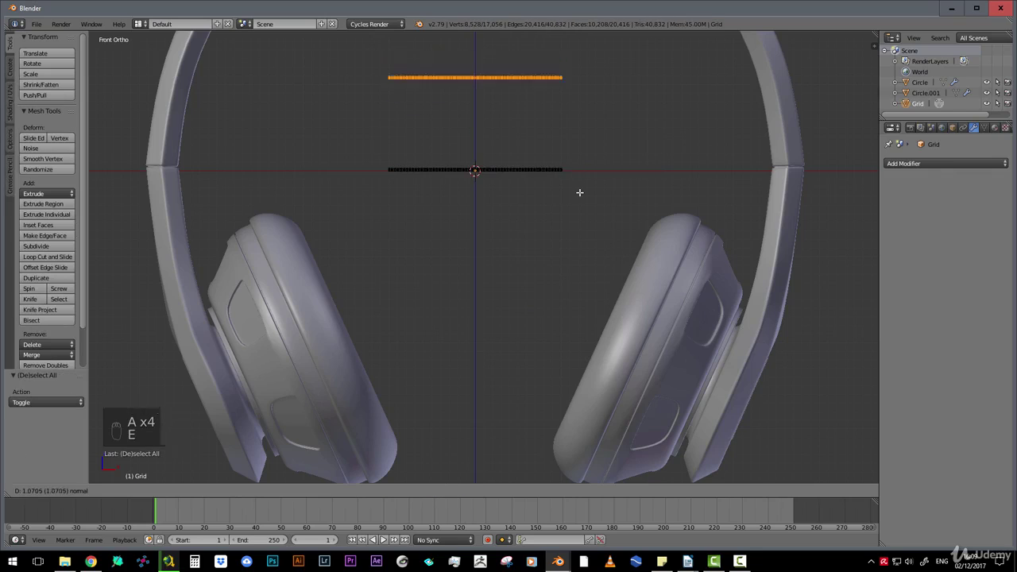
{"action": "right_click", "coordinate": [579, 192]}
{"action": "key", "text": "ctrl+z"}
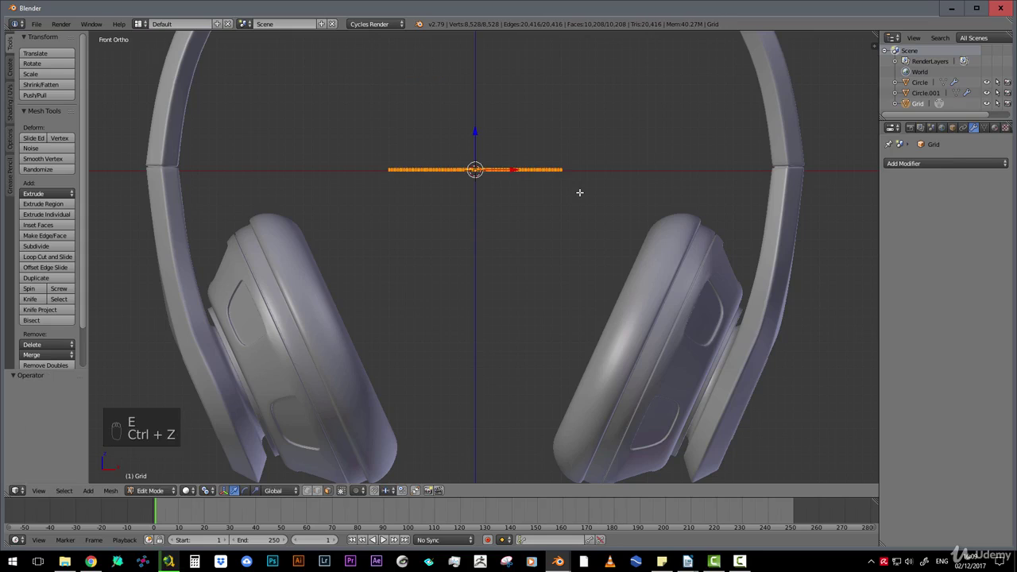
Move the grid mesh about 1.194 in X and -1.944 in Z, and rotate it about -66° to match the positive-X ear cup's tilt
{"action": "key", "text": "g"}
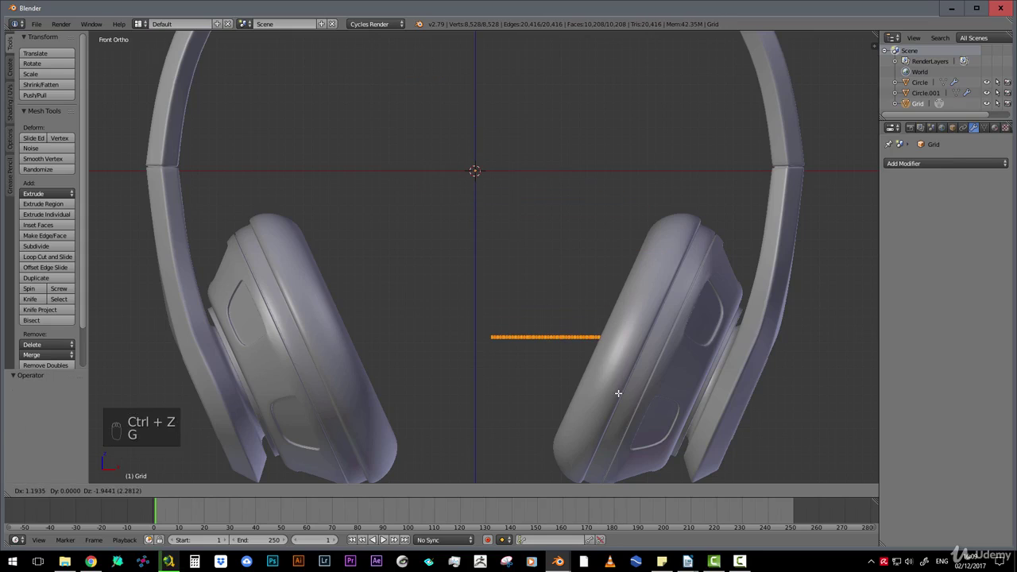
{"action": "left_click", "coordinate": [613, 392]}
{"action": "key", "text": "r"}
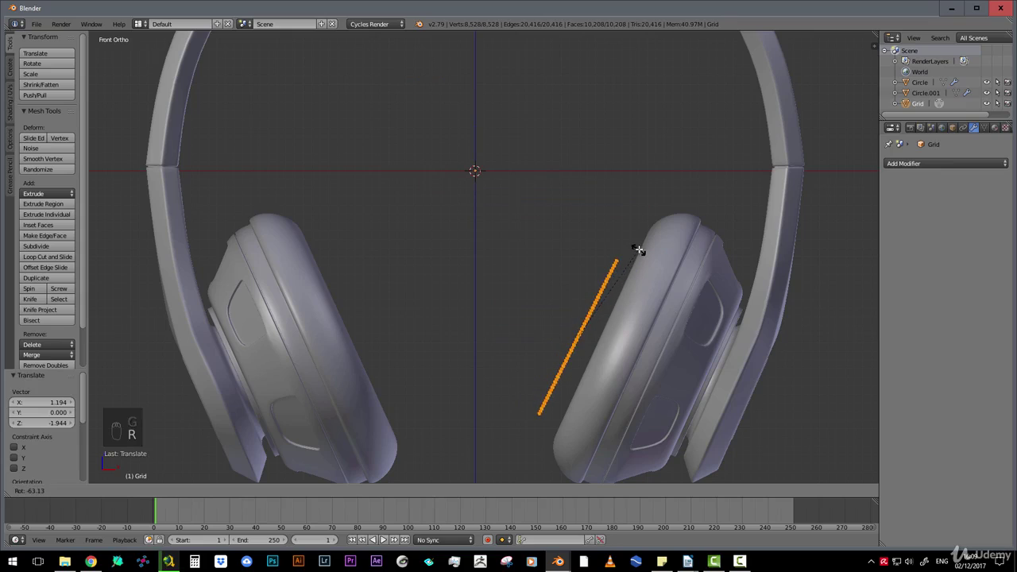
{"action": "left_click", "coordinate": [635, 248]}
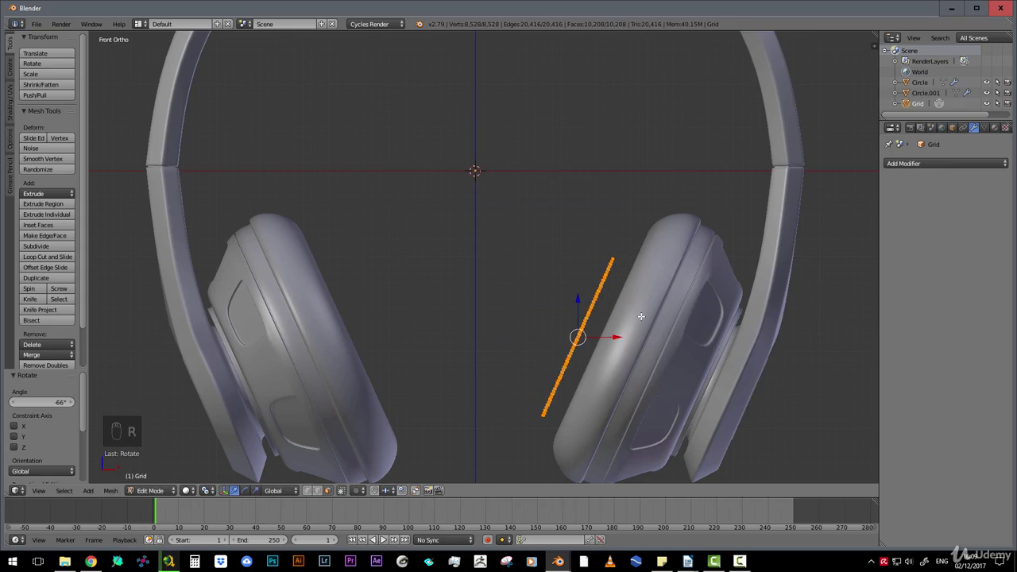
Scale the grid mesh up by about 1.645 and move it about 0.554 in X and -0.111 in Z into the ear cup
{"action": "key", "text": "s"}
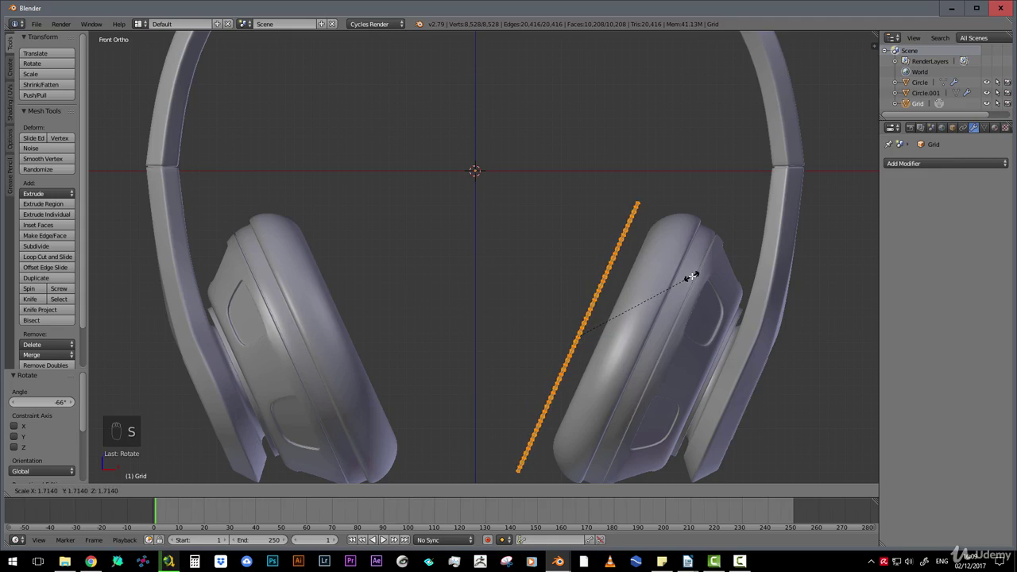
{"action": "left_click", "coordinate": [681, 280]}
{"action": "key", "text": "g"}
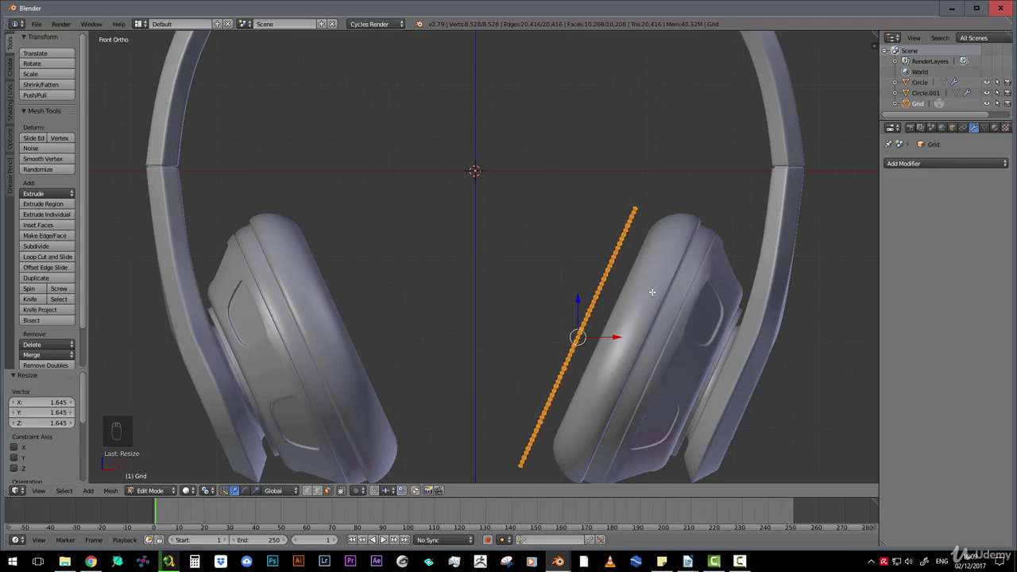
{"action": "left_click", "coordinate": [714, 306]}
{"action": "scroll", "coordinate": [556, 262], "scroll_direction": "down", "scroll_amount": 3}
{"action": "middle_click_drag", "start_coordinate": [529, 272], "coordinate": [561, 309]}
{"action": "scroll", "coordinate": [561, 311], "scroll_direction": "up", "scroll_amount": 5}
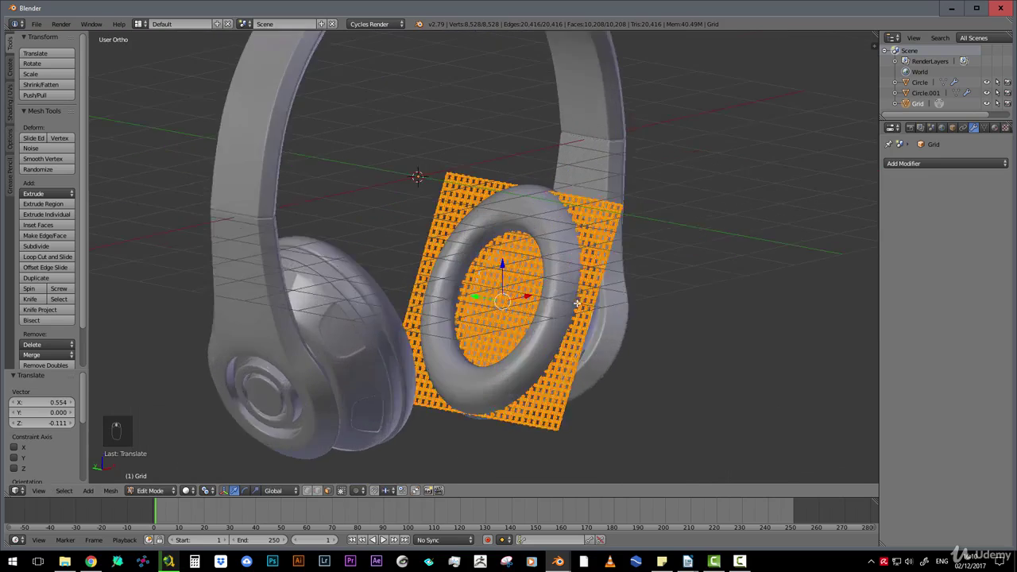
Scale the grid mesh down to about 0.655 so that it fills the ear cushion's opening
{"action": "scroll", "coordinate": [584, 341], "scroll_direction": "down", "scroll_amount": 2}
{"action": "key", "text": "s"}
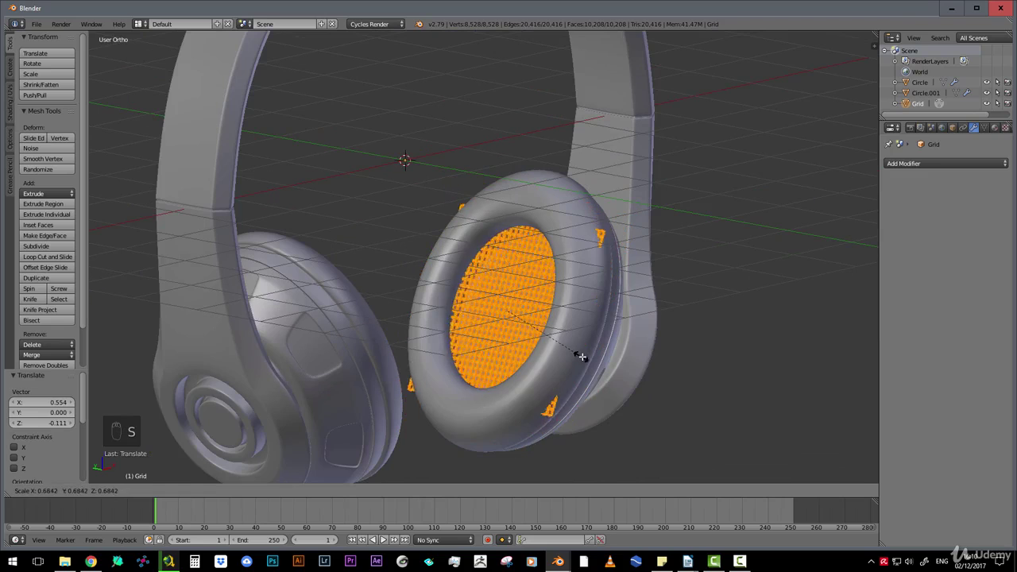
{"action": "left_click", "coordinate": [580, 351]}
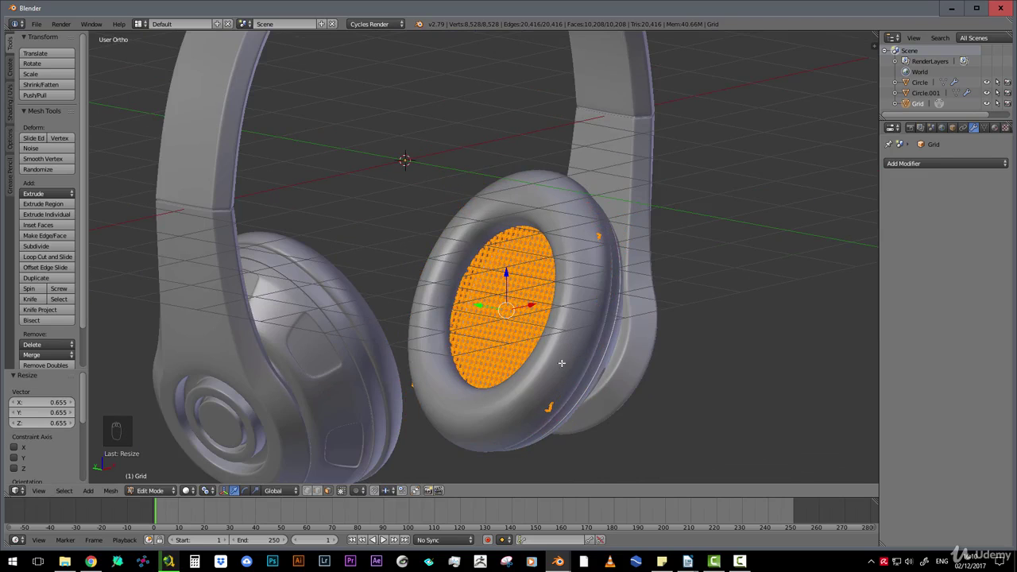
{"action": "middle_click_drag", "start_coordinate": [561, 363], "coordinate": [559, 332]}
{"action": "scroll", "coordinate": [566, 322], "scroll_direction": "up", "scroll_amount": 3}
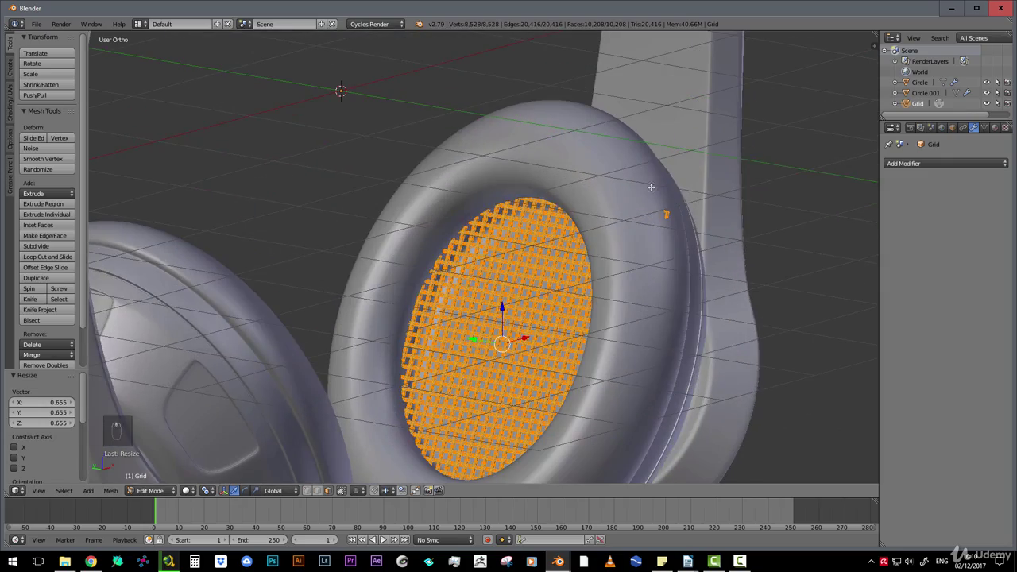
Enlarge the grid mesh inside the ear cushion by about 1.041 and deselect all of it
{"action": "scroll", "coordinate": [652, 273], "scroll_direction": "down", "scroll_amount": 1}
{"action": "scroll", "coordinate": [554, 445], "scroll_direction": "down", "scroll_amount": 1}
{"action": "mouse_move", "coordinate": [551, 418]}
{"action": "middle_mouse_down"}
{"action": "mouse_move", "coordinate": [481, 411]}
{"action": "mouse_move", "coordinate": [545, 415]}
{"action": "middle_mouse_up"}
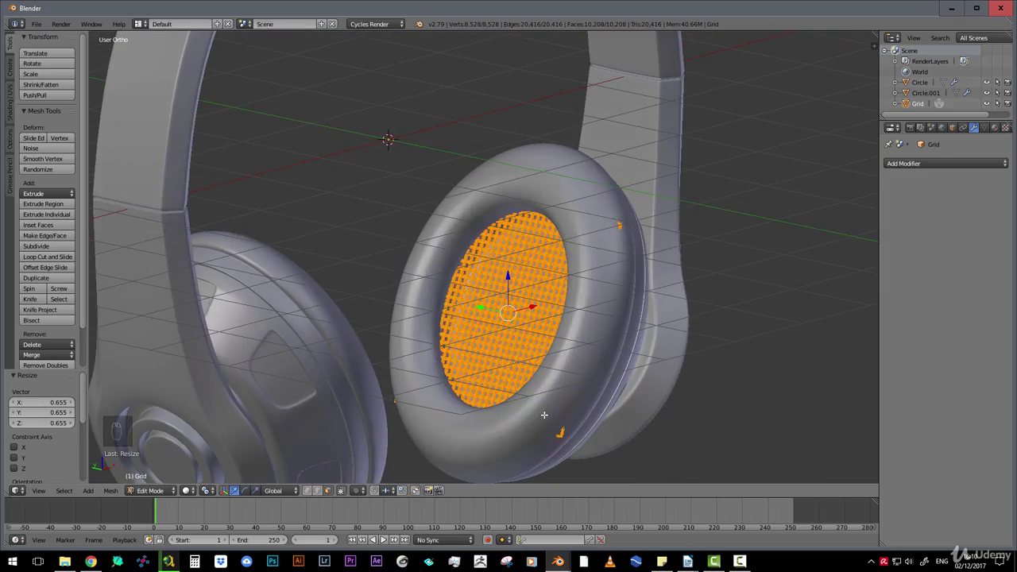
{"action": "key", "text": "s"}
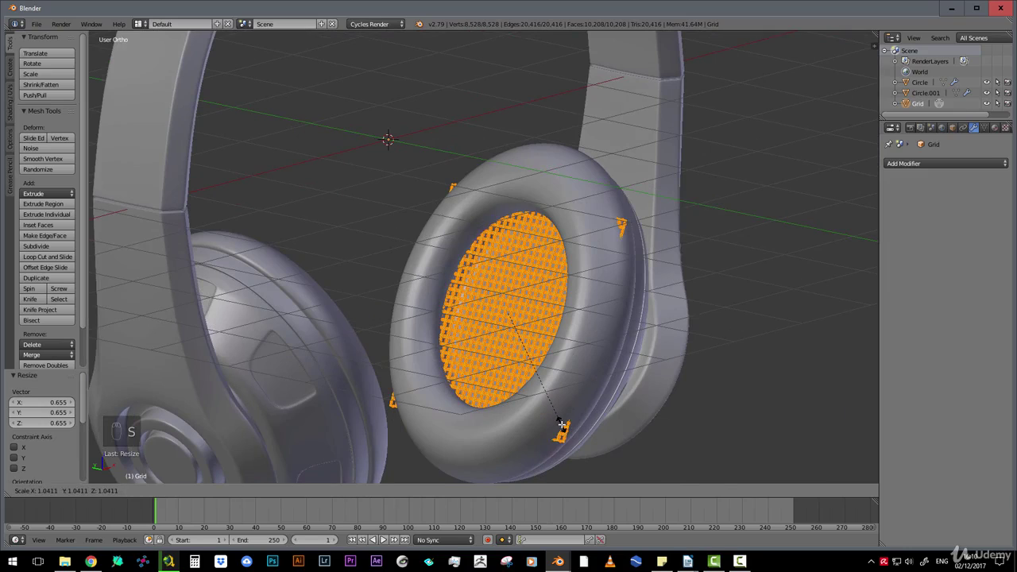
{"action": "left_click", "coordinate": [562, 425]}
{"action": "mouse_move", "coordinate": [561, 379]}
{"action": "middle_mouse_down"}
{"action": "mouse_move", "coordinate": [533, 388]}
{"action": "mouse_move", "coordinate": [573, 378]}
{"action": "middle_mouse_up"}
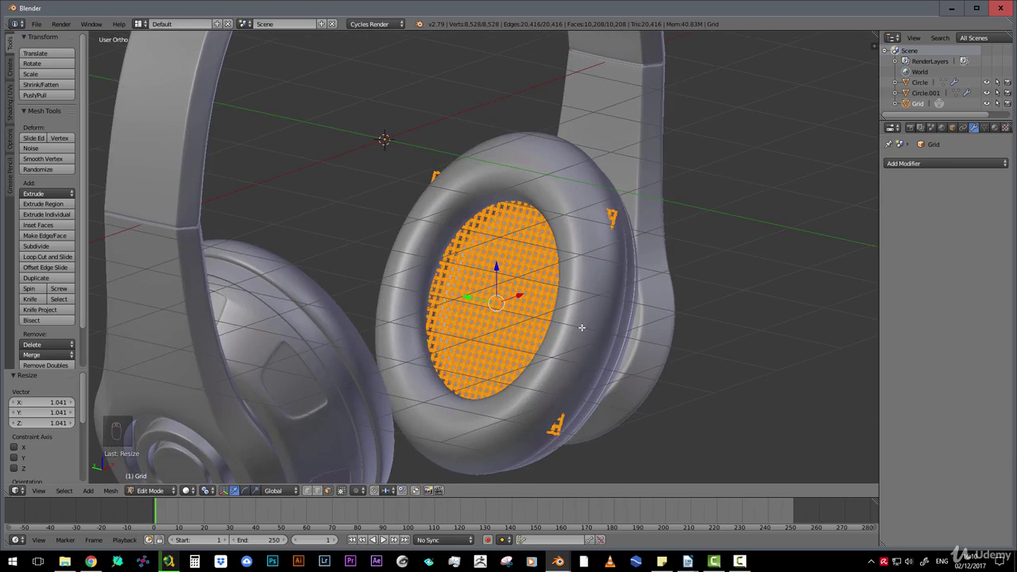
{"action": "key", "text": "a"}
{"action": "scroll", "coordinate": [593, 311], "scroll_direction": "up", "scroll_amount": 4}
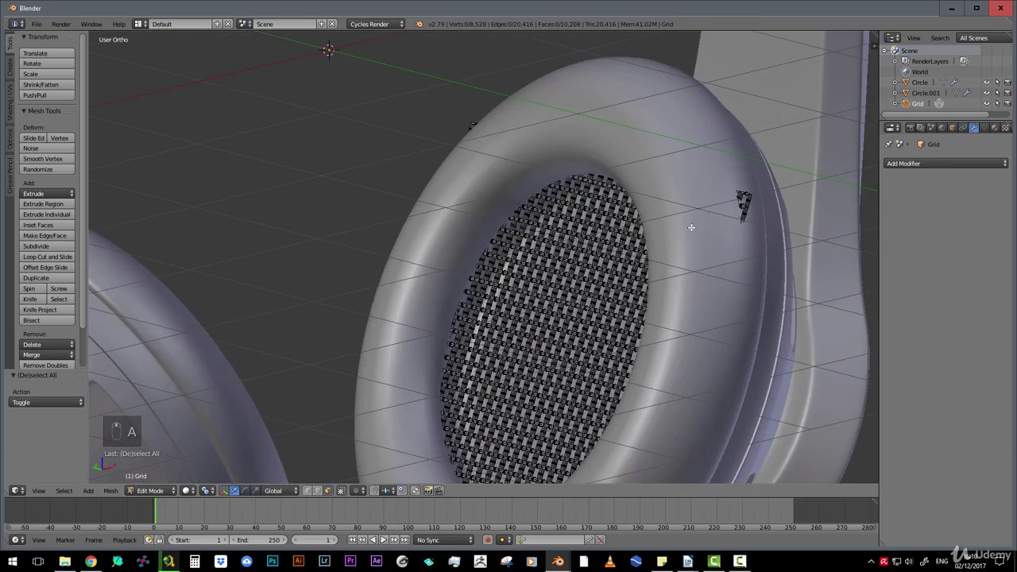
{"action": "middle_click_drag", "start_coordinate": [691, 228], "coordinate": [640, 232], "text": "shift"}
{"action": "key", "text": "c"}
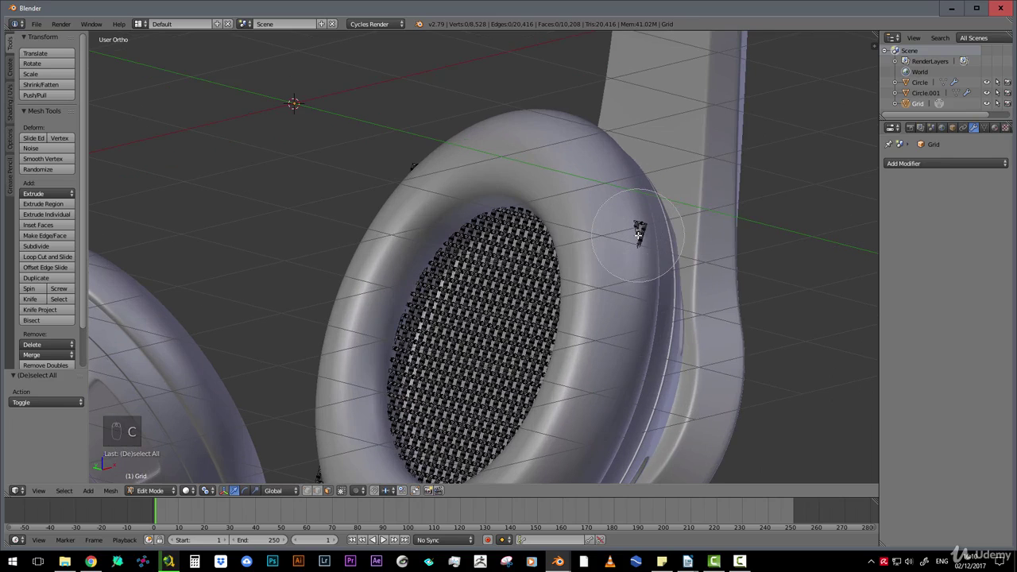
{"action": "left_click", "coordinate": [640, 232]}
{"action": "right_click", "coordinate": [640, 233]}
{"action": "key", "text": "z"}
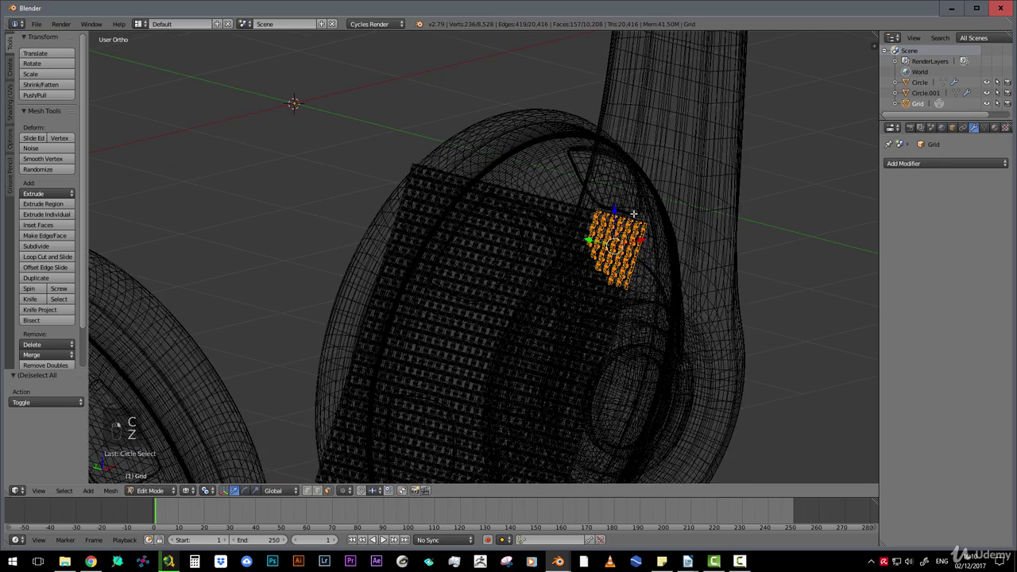
{"action": "key", "text": "ctrl+z"}
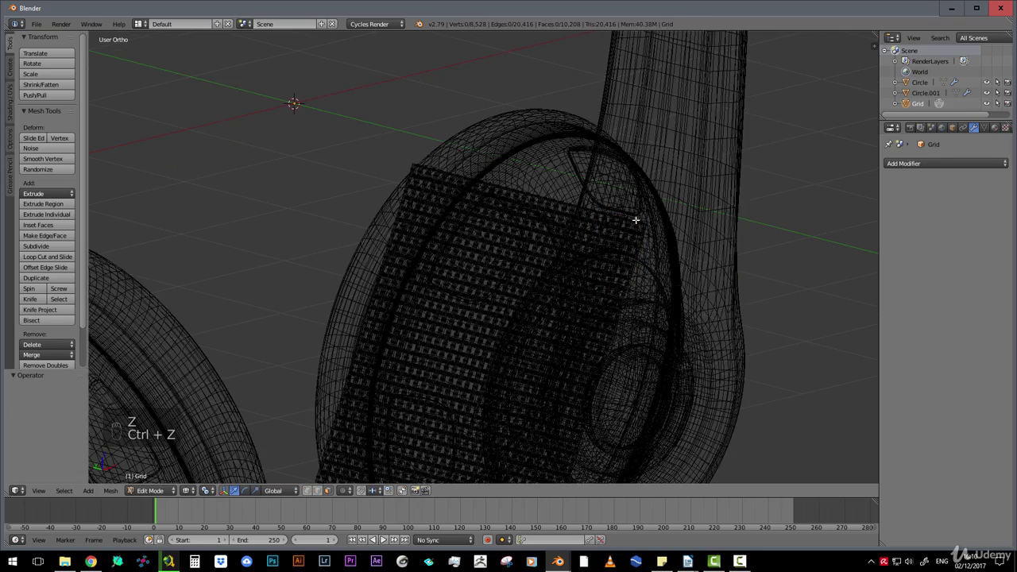
{"action": "key", "text": "z"}
{"action": "key", "text": "b"}
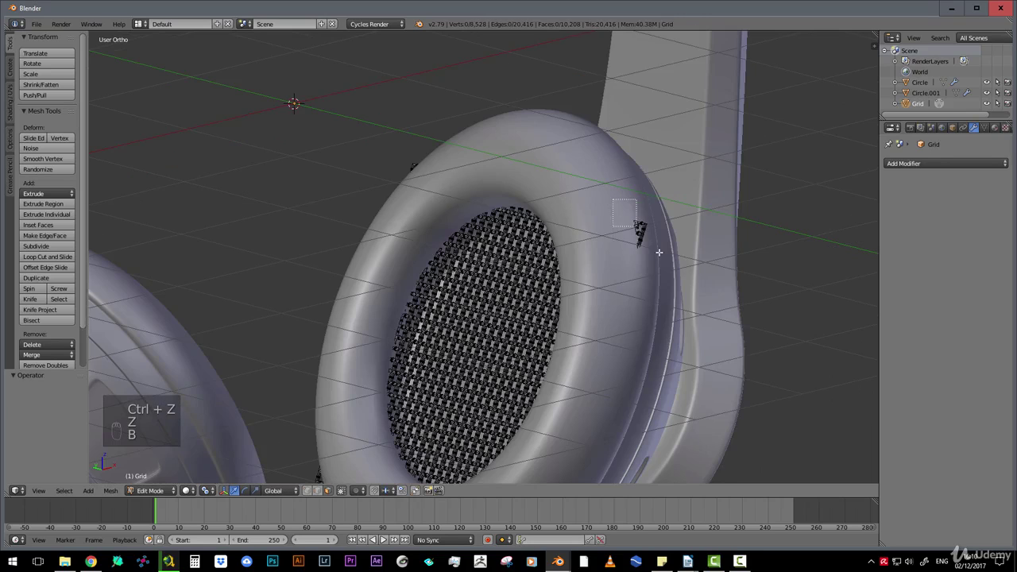
{"action": "left_click_drag", "start_coordinate": [613, 200], "coordinate": [659, 252]}
{"action": "key", "text": "z"}
{"action": "key", "text": "z"}
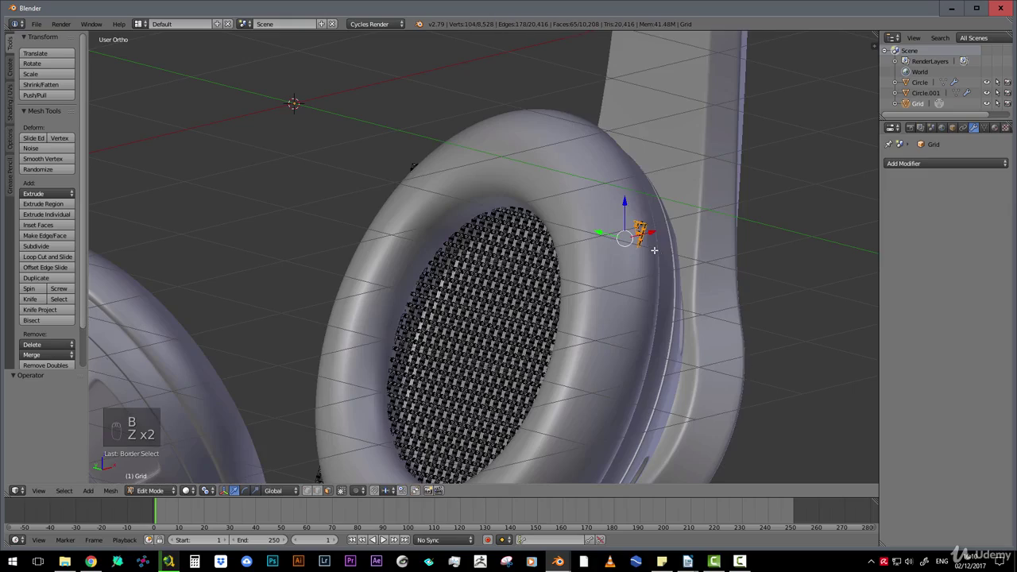
{"action": "key", "text": "ctrl+z"}
Select an edge of the grid mesh corner protruding through the upper part of the ear cushion
{"action": "scroll", "coordinate": [604, 262], "scroll_direction": "down", "scroll_amount": 4}
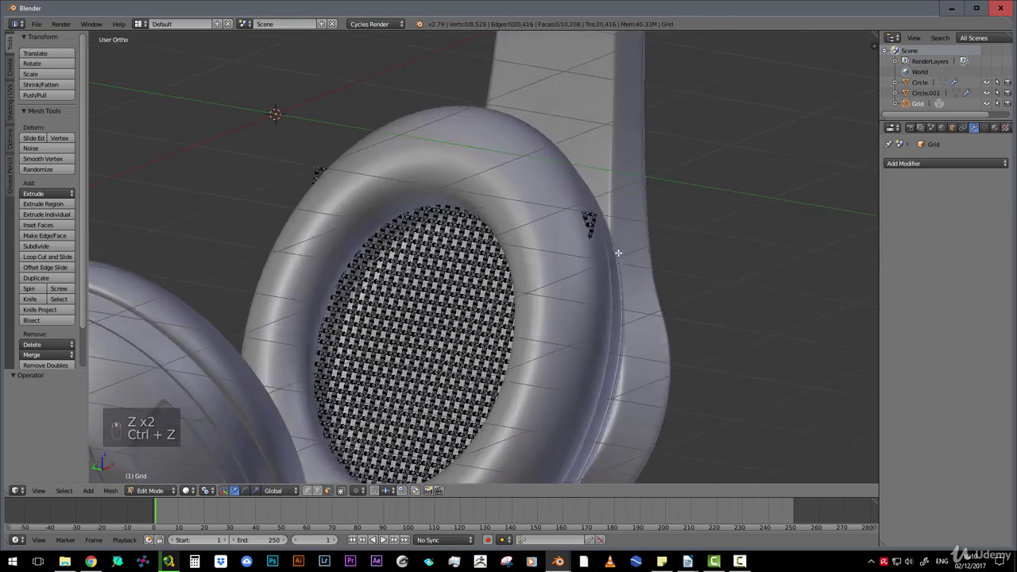
{"action": "scroll", "coordinate": [601, 265], "scroll_direction": "up", "scroll_amount": 5}
{"action": "middle_click_drag", "start_coordinate": [599, 294], "coordinate": [562, 299]}
{"action": "scroll", "coordinate": [562, 308], "scroll_direction": "down", "scroll_amount": 4}
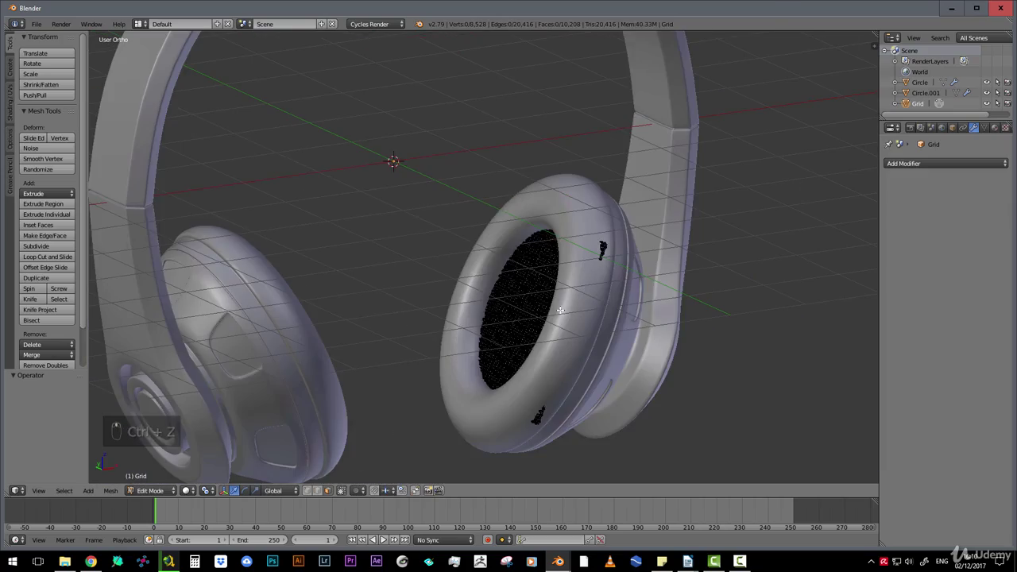
{"action": "scroll", "coordinate": [628, 314], "scroll_direction": "up", "scroll_amount": 4}
{"action": "scroll", "coordinate": [495, 291], "scroll_direction": "down", "scroll_amount": 2}
{"action": "scroll", "coordinate": [564, 316], "scroll_direction": "up", "scroll_amount": 5}
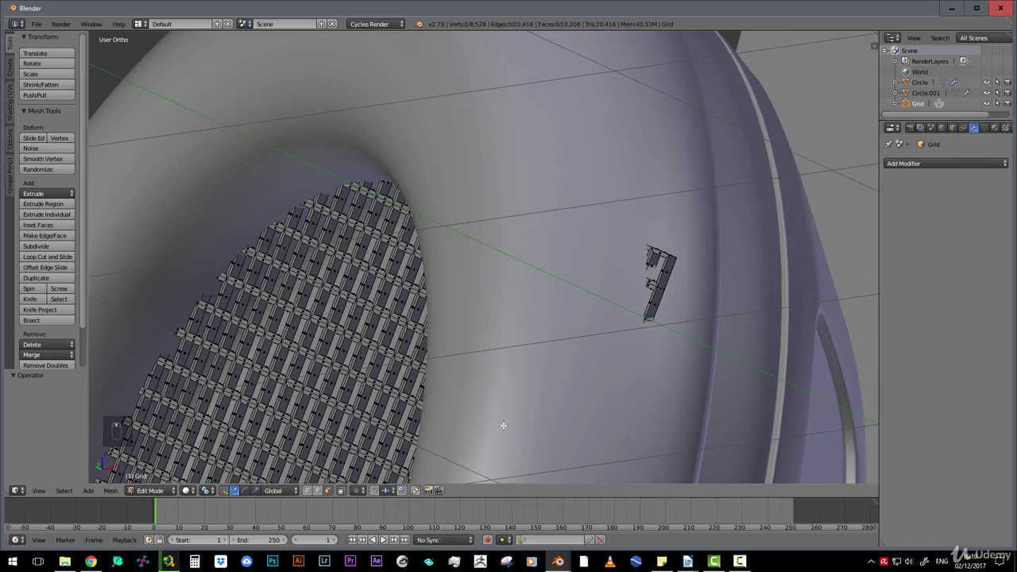
{"action": "left_click", "coordinate": [308, 490]}
{"action": "right_click", "coordinate": [671, 254]}
{"action": "scroll", "coordinate": [552, 348], "scroll_direction": "down", "scroll_amount": 6}
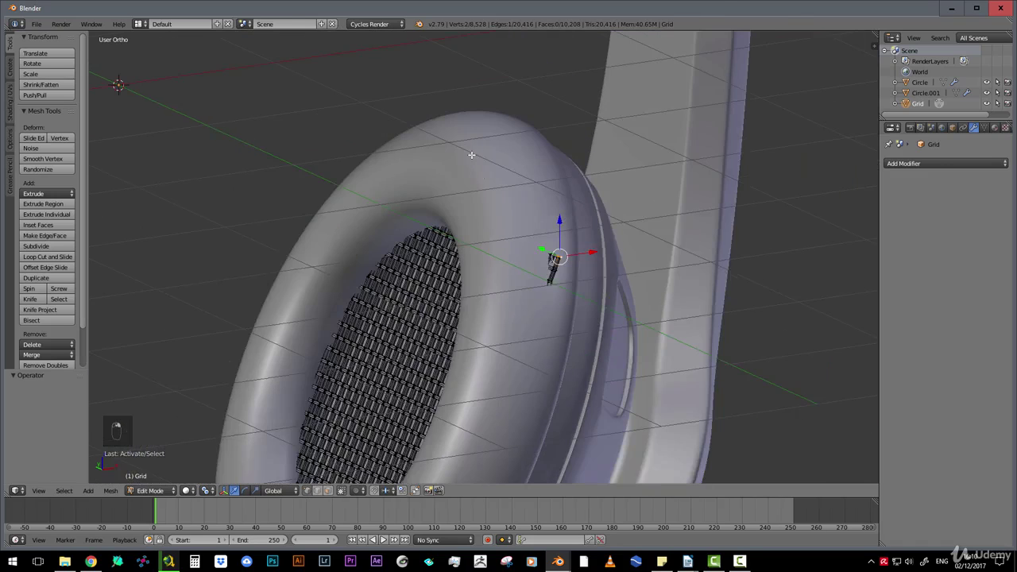
Add an edge of the grid mesh corner protruding through the lower part of the cushion to the selection
{"action": "scroll", "coordinate": [552, 349], "scroll_direction": "down", "scroll_amount": 5}
{"action": "middle_click_drag", "start_coordinate": [548, 434], "coordinate": [542, 294], "text": "shift"}
{"action": "scroll", "coordinate": [486, 408], "scroll_direction": "up", "scroll_amount": 5}
{"action": "middle_click_drag", "start_coordinate": [512, 431], "coordinate": [517, 362], "text": "shift"}
{"action": "scroll", "coordinate": [488, 281], "scroll_direction": "up", "scroll_amount": 3}
{"action": "right_click", "coordinate": [430, 358], "text": "shift"}
Add edges at the remaining two protruding grid mesh corners to the selection
{"action": "scroll", "coordinate": [515, 297], "scroll_direction": "down", "scroll_amount": 5}
{"action": "scroll", "coordinate": [518, 362], "scroll_direction": "up", "scroll_amount": 8}
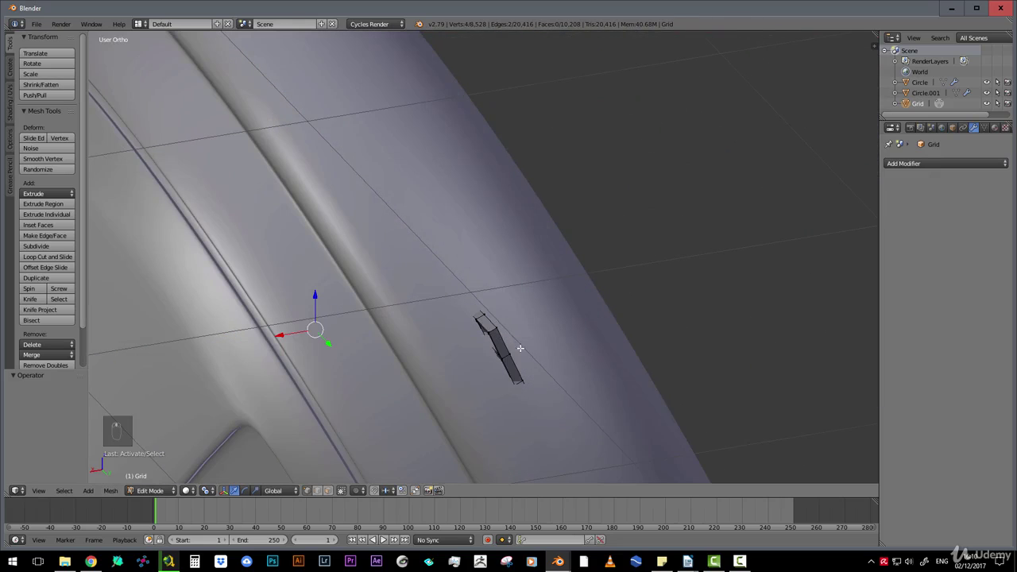
{"action": "right_click", "coordinate": [497, 327], "text": "shift"}
{"action": "right_click", "coordinate": [492, 329], "text": "shift"}
{"action": "mouse_move", "coordinate": [520, 325]}
{"action": "middle_mouse_down"}
{"action": "mouse_move", "coordinate": [425, 139]}
{"action": "mouse_move", "coordinate": [483, 211]}
{"action": "mouse_move", "coordinate": [524, 325]}
{"action": "middle_mouse_up"}
{"action": "right_click", "coordinate": [510, 333], "text": "shift"}
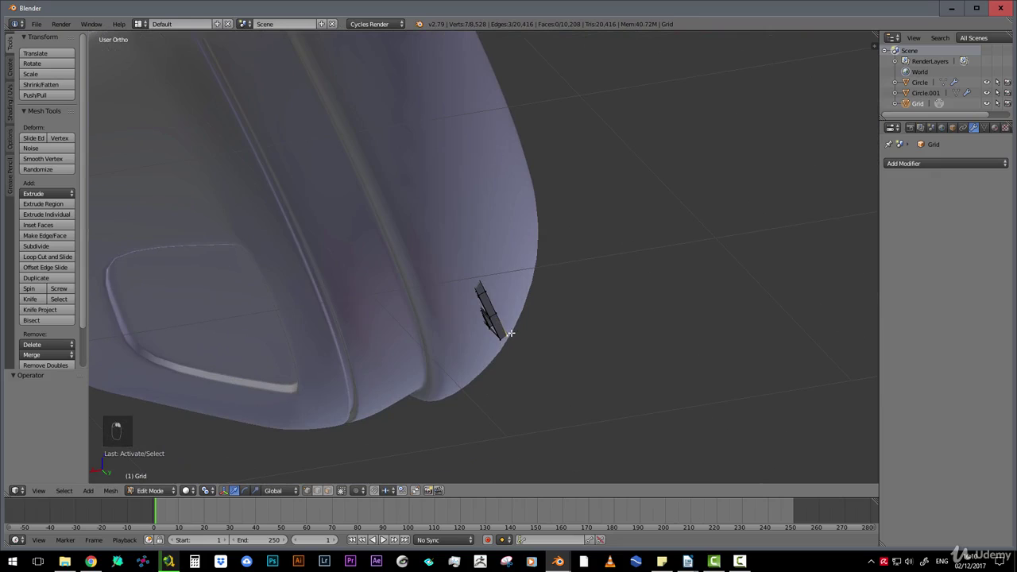
{"action": "right_click", "coordinate": [501, 339], "text": "shift"}
Grow the selection three times around all four grid mesh corners and delete the selected faces
{"action": "scroll", "coordinate": [583, 345], "scroll_direction": "down", "scroll_amount": 9}
{"action": "middle_click_drag", "start_coordinate": [583, 345], "coordinate": [506, 345]}
{"action": "scroll", "coordinate": [472, 313], "scroll_direction": "up", "scroll_amount": 5}
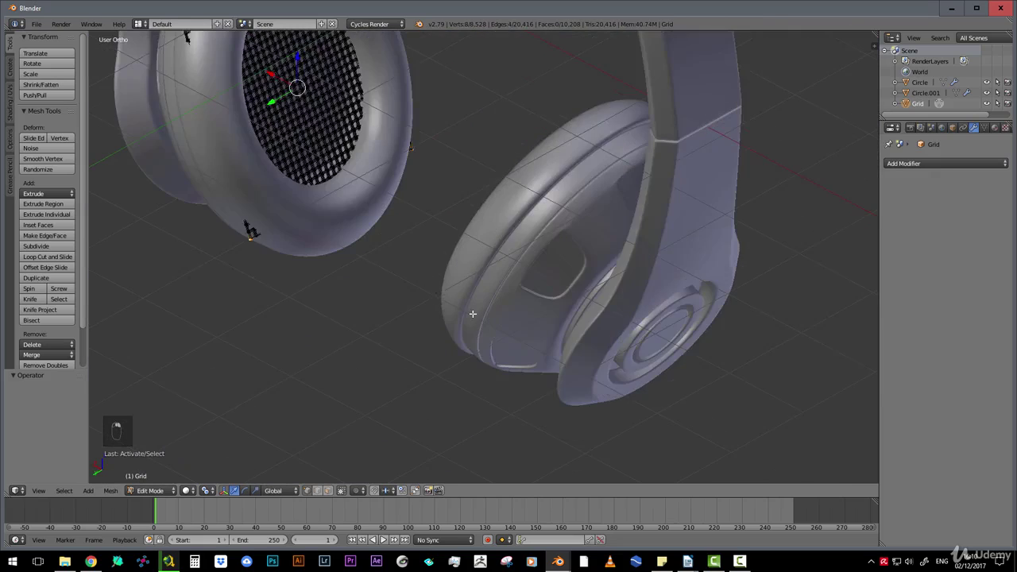
{"action": "middle_click_drag", "start_coordinate": [299, 218], "coordinate": [541, 338], "text": "shift"}
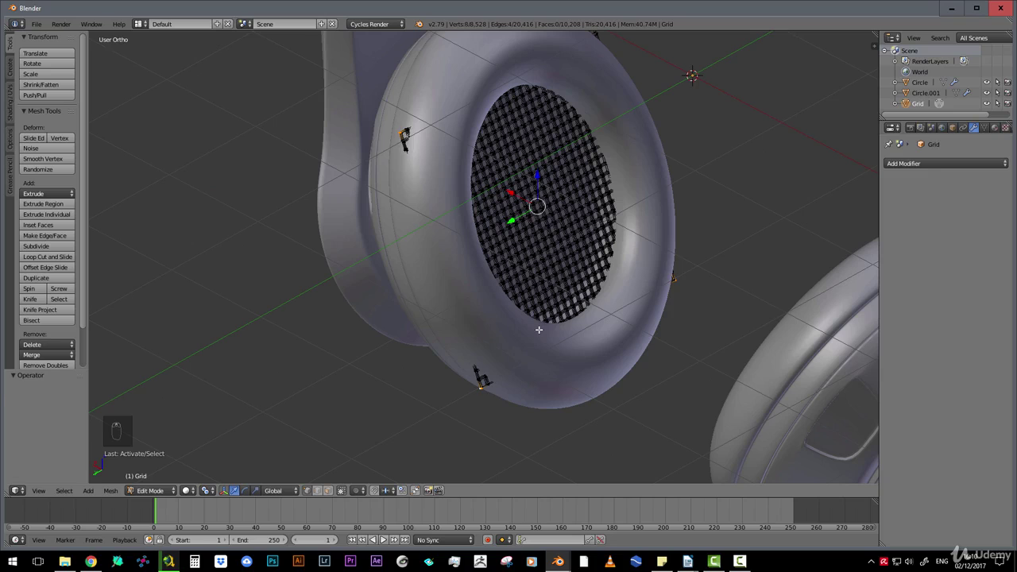
{"action": "key", "text": "ctrl+KP_Add"}
{"action": "key", "text": "ctrl+KP_Add"}
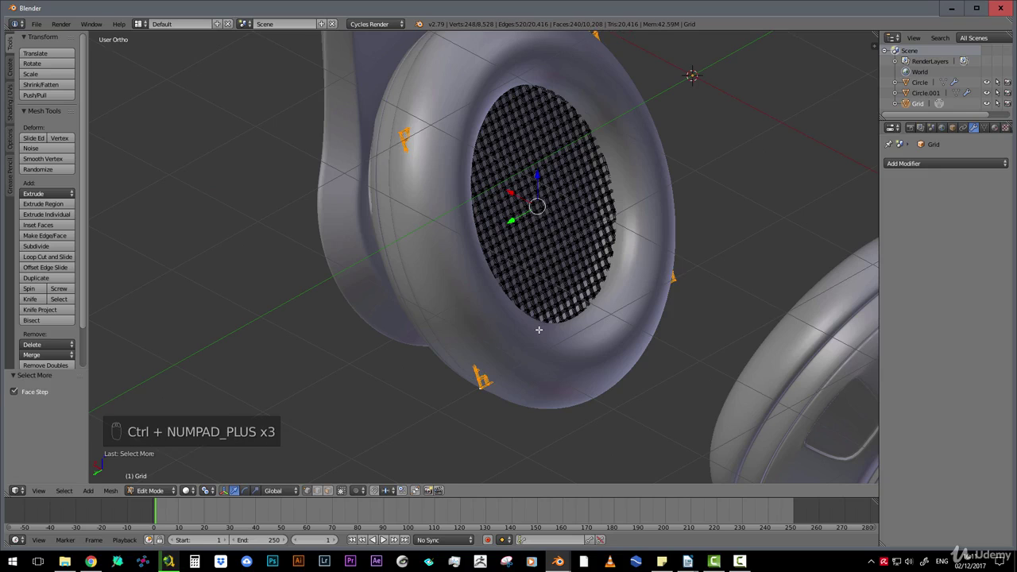
{"action": "key", "text": "z"}
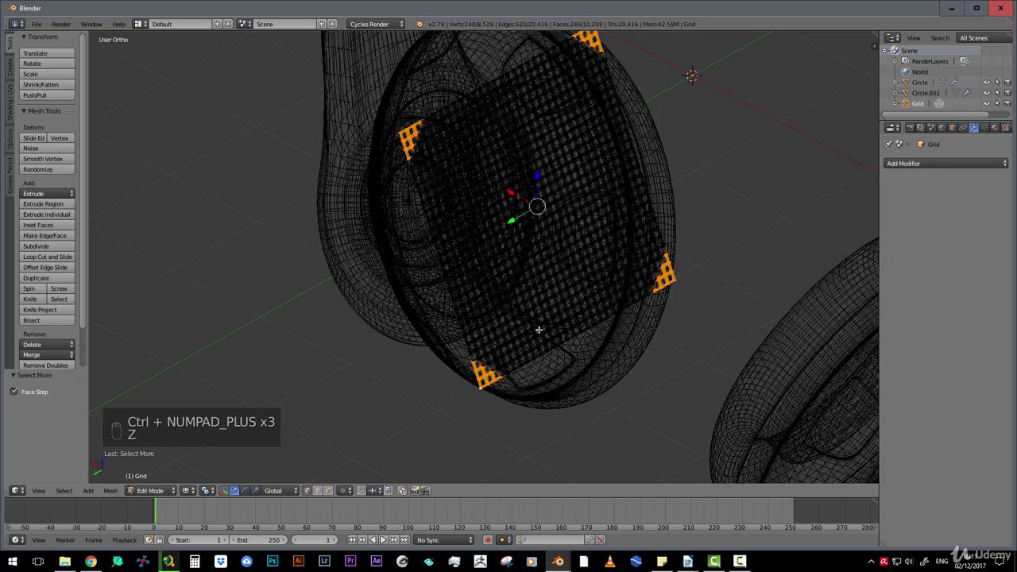
{"action": "key", "text": "z"}
{"action": "key", "text": "x"}
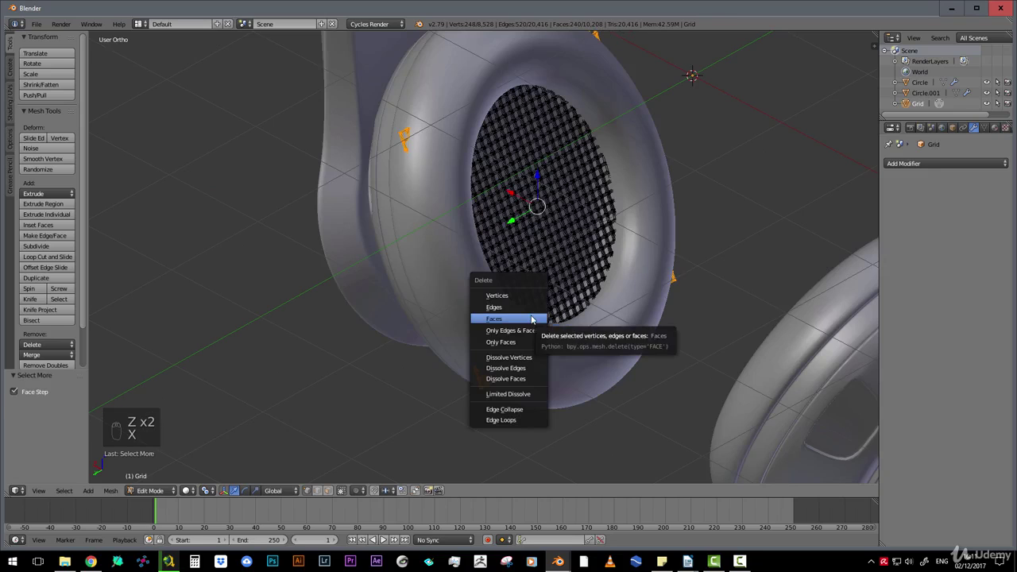
{"action": "left_click", "coordinate": [531, 319]}
Leave Edit Mode and add a Mirror modifier to the grid so it also fills the opposite ear cup
{"action": "scroll", "coordinate": [531, 315], "scroll_direction": "down", "scroll_amount": 3}
{"action": "key", "text": "Tab"}
{"action": "middle_click_drag", "start_coordinate": [531, 315], "coordinate": [556, 296]}
{"action": "left_click", "coordinate": [923, 163]}
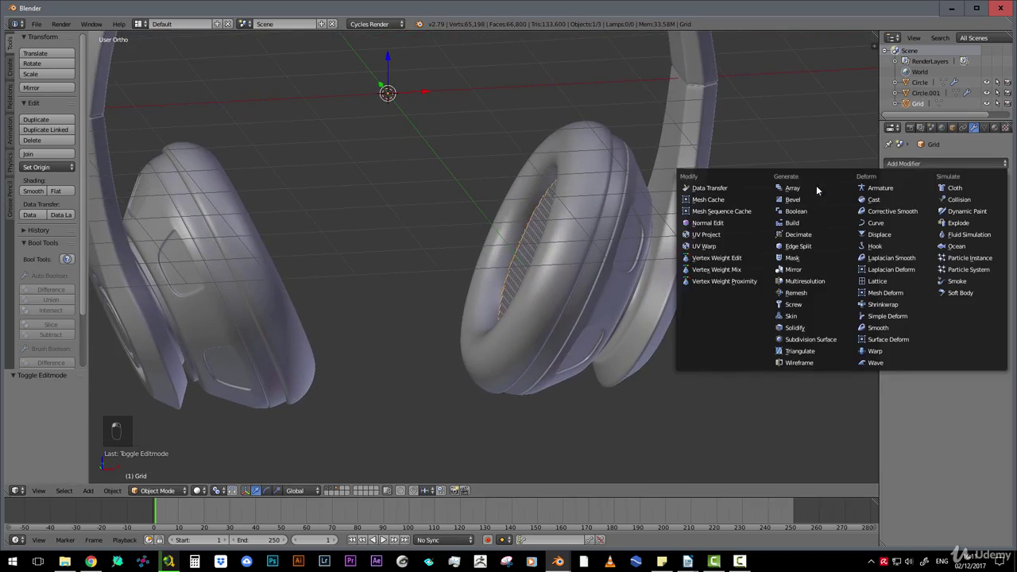
{"action": "left_click", "coordinate": [793, 270]}
{"action": "middle_click_drag", "start_coordinate": [445, 267], "coordinate": [269, 207]}
{"action": "middle_click_drag", "start_coordinate": [291, 245], "coordinate": [588, 254]}
Move the whole grid mesh about 0.094 in X and -0.0385 in Z, deeper into the ear cup
{"action": "key", "text": "Tab"}
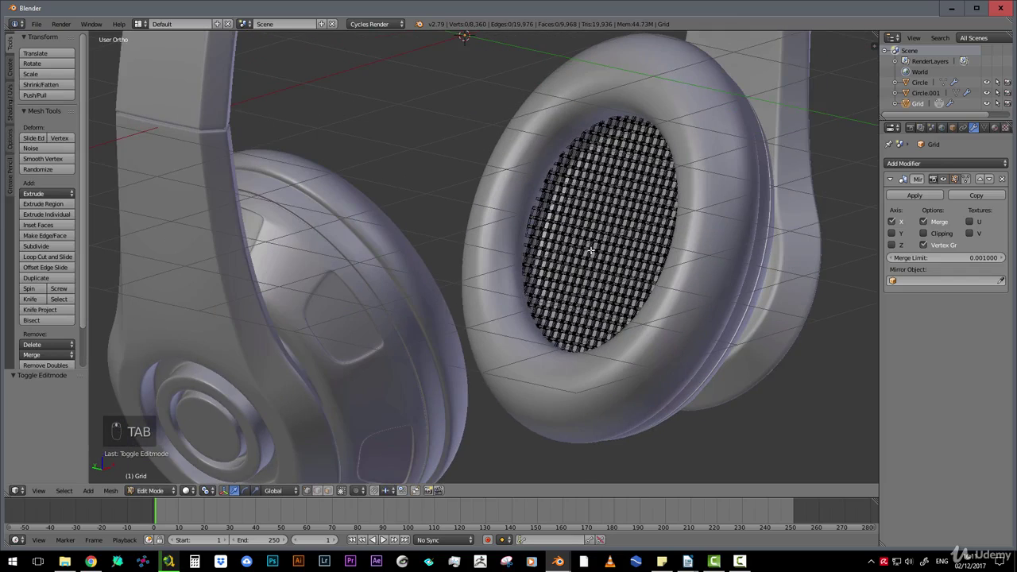
{"action": "key", "text": "a"}
{"action": "key", "text": "a"}
{"action": "key", "text": "a"}
{"action": "key", "text": "a"}
{"action": "key", "text": "a"}
{"action": "key", "text": "KP_1"}
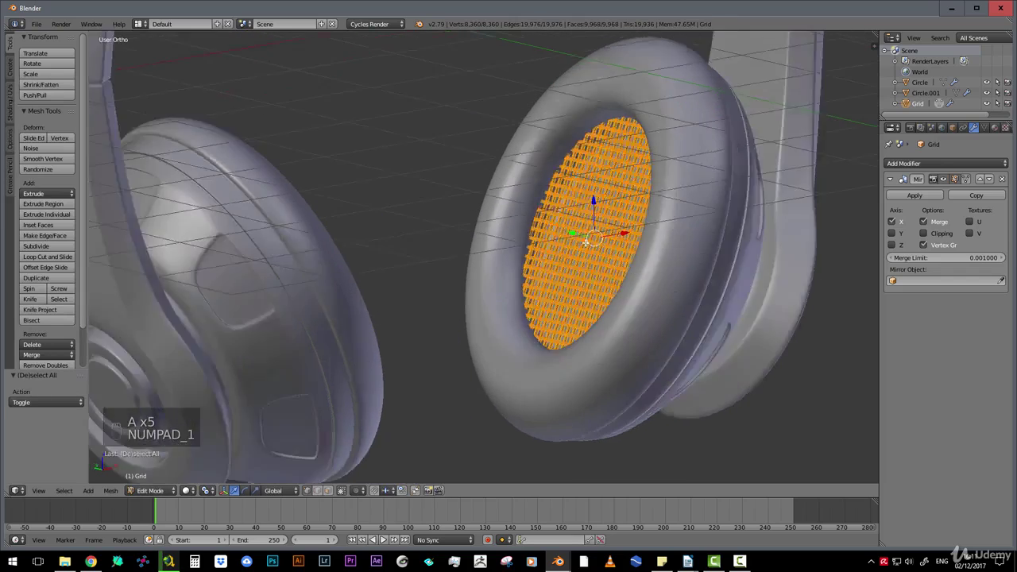
{"action": "key", "text": "z"}
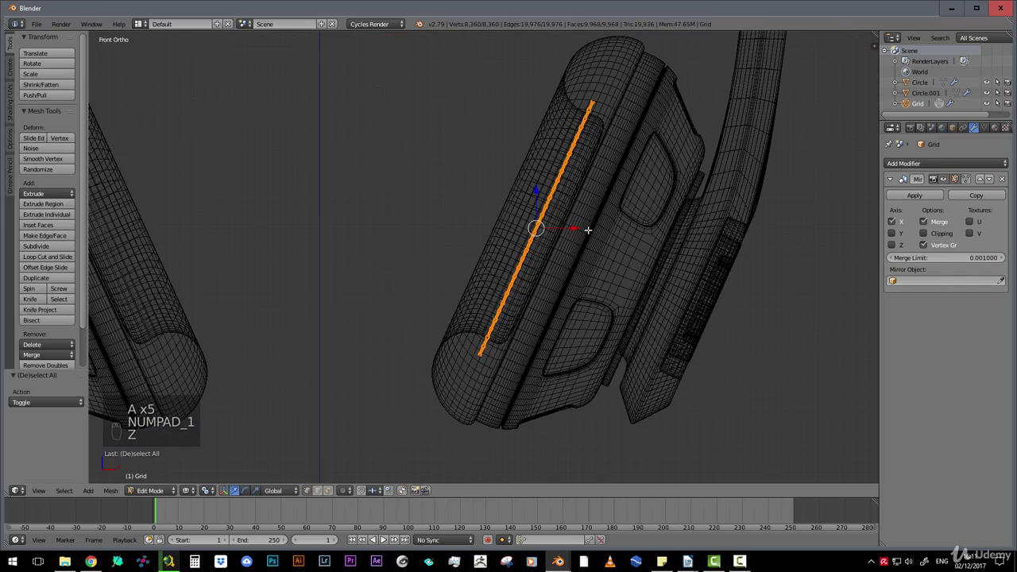
{"action": "key", "text": "g"}
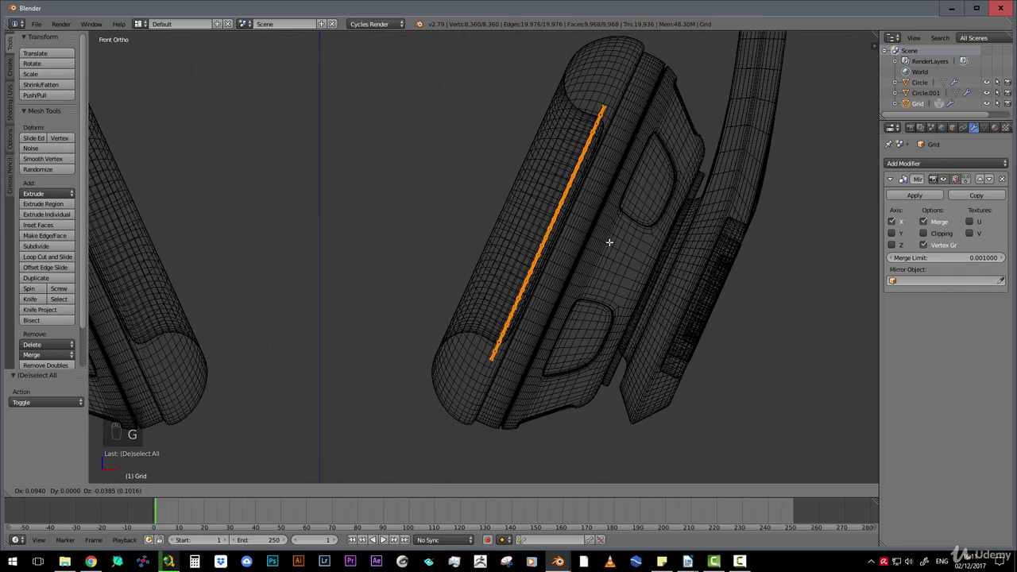
{"action": "left_click", "coordinate": [610, 241]}
{"action": "key", "text": "Tab"}
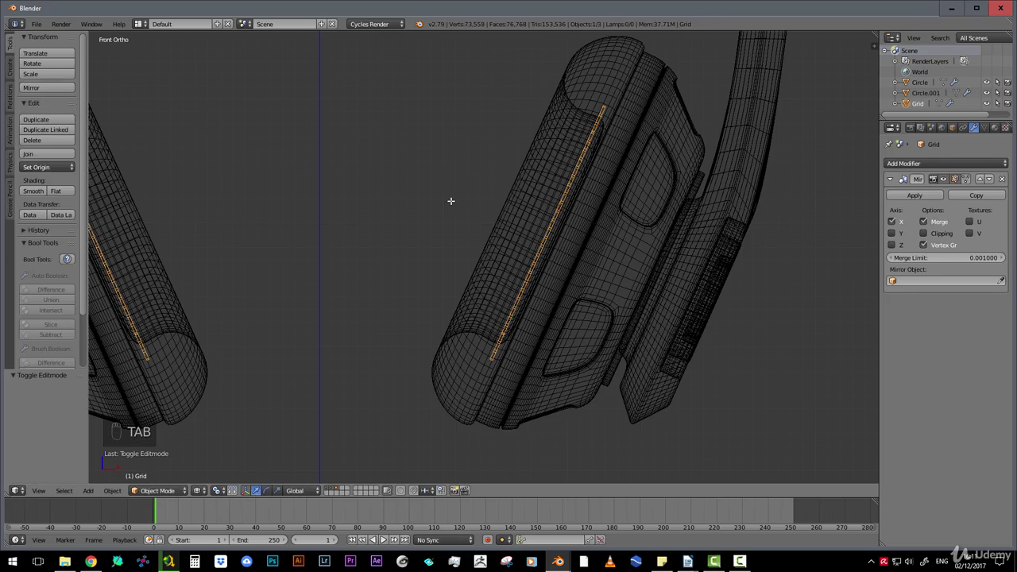
{"action": "key", "text": "z"}
Rename the headband object Circle as "arch"
{"action": "scroll", "coordinate": [515, 218], "scroll_direction": "down", "scroll_amount": 4}
{"action": "mouse_move", "coordinate": [516, 217]}
{"action": "middle_mouse_down"}
{"action": "mouse_move", "coordinate": [463, 236]}
{"action": "mouse_move", "coordinate": [522, 238]}
{"action": "mouse_move", "coordinate": [482, 211]}
{"action": "mouse_move", "coordinate": [515, 229]}
{"action": "middle_mouse_up"}
{"action": "scroll", "coordinate": [509, 255], "scroll_direction": "down", "scroll_amount": 4}
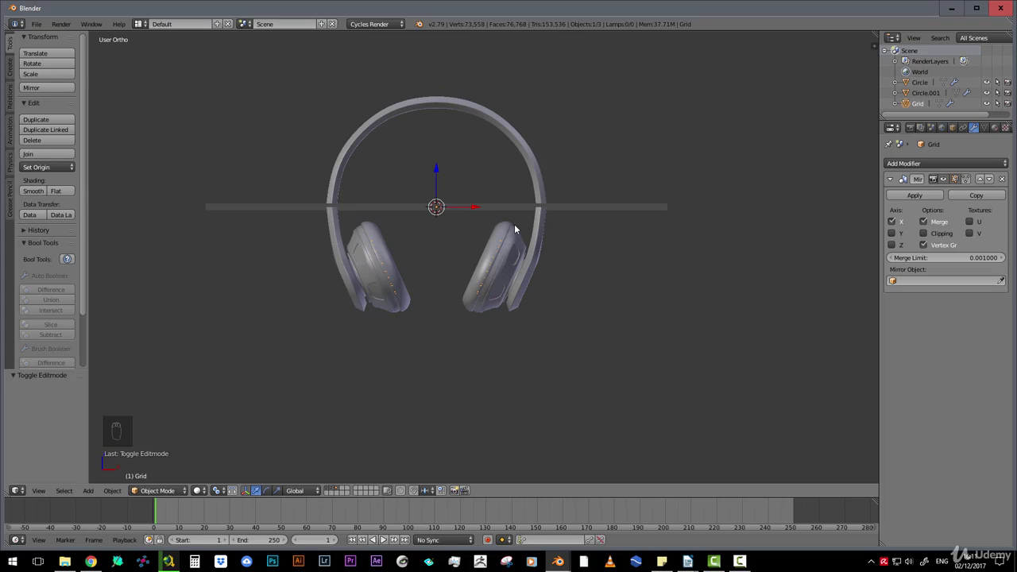
{"action": "left_click", "coordinate": [923, 94]}
{"action": "left_click", "coordinate": [921, 83]}
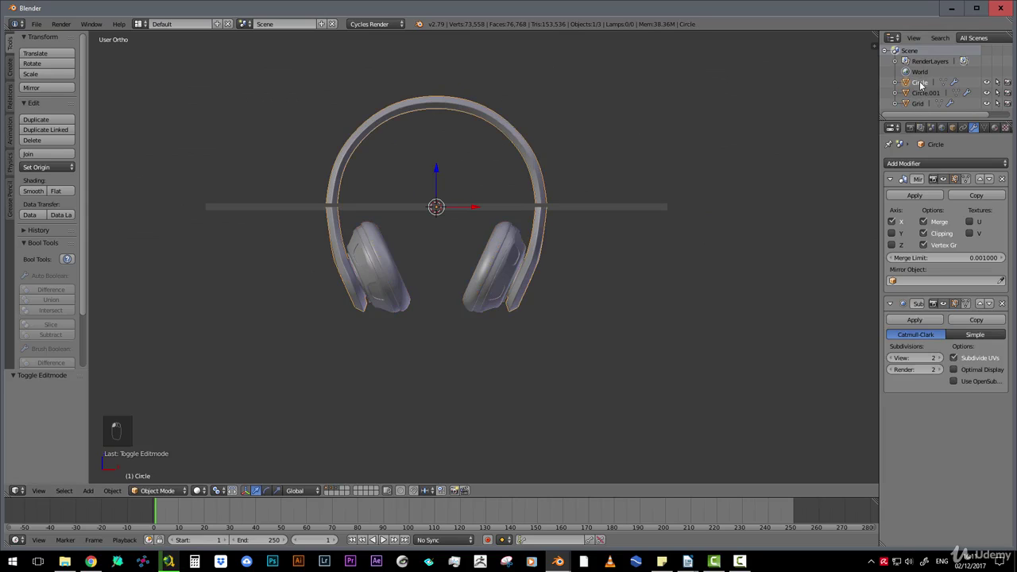
{"action": "double_click", "coordinate": [922, 83]}
{"action": "type", "text": "B"}
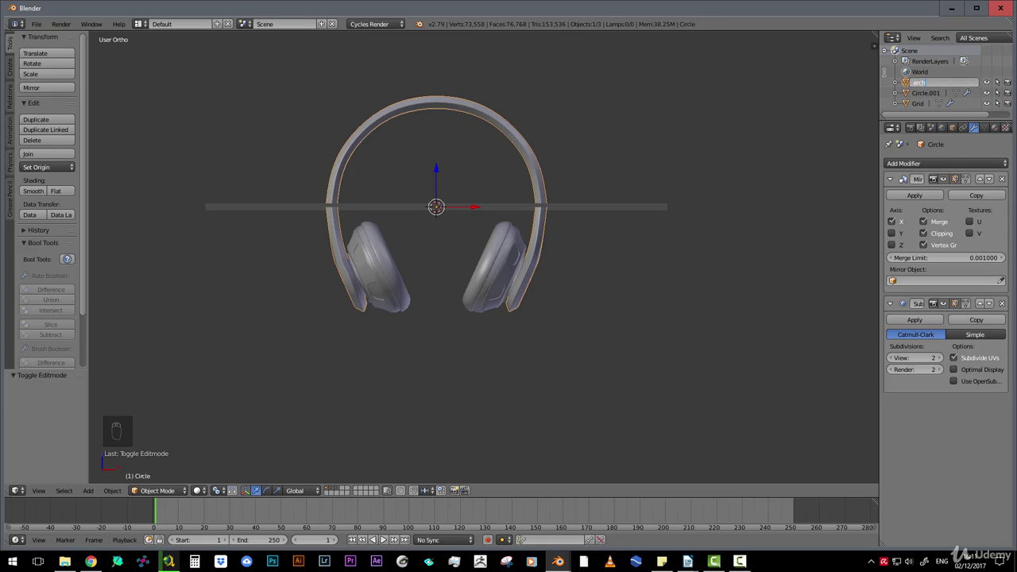
{"action": "key", "text": "Return"}
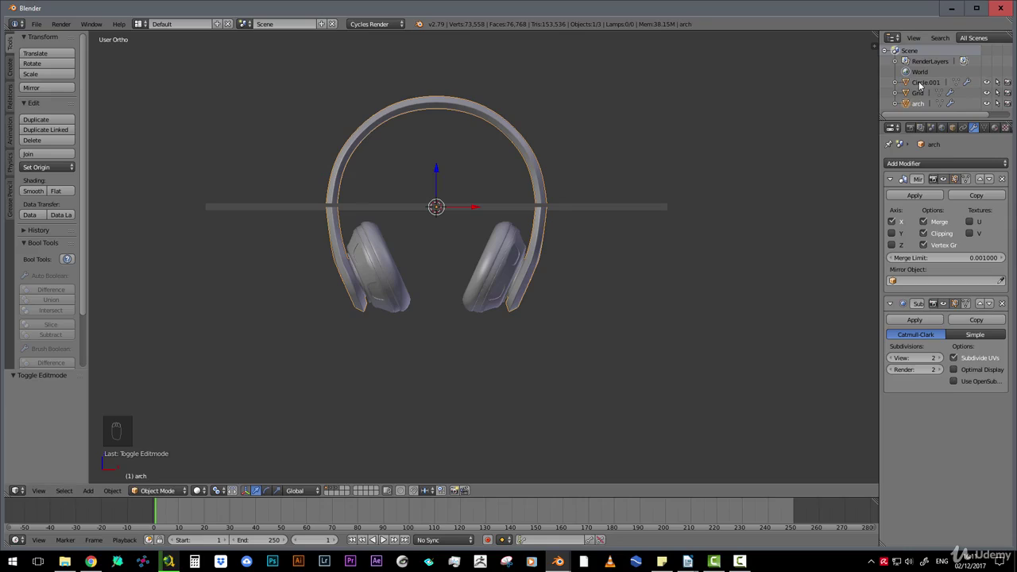
Rename the ear cup object Circle.001 as "speakers"
{"action": "double_click", "coordinate": [921, 84]}
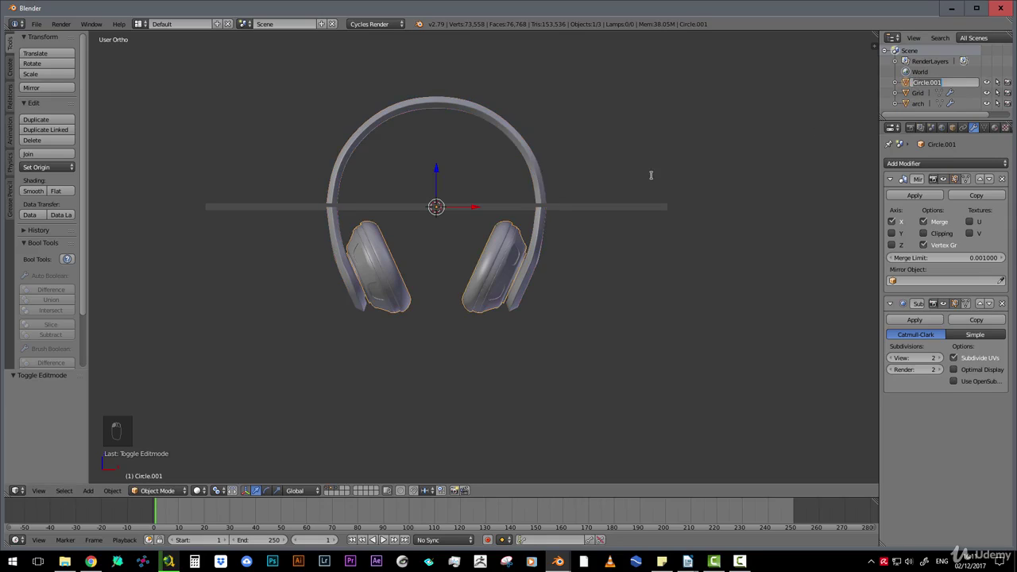
{"action": "type", "text": "eakers"}
{"action": "key", "text": "Return"}
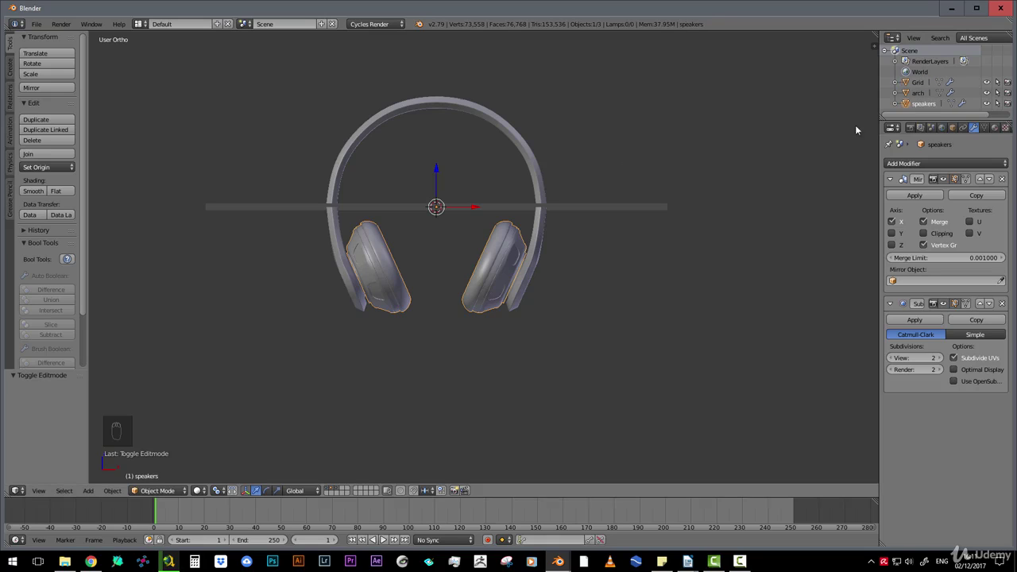
{"action": "left_click", "coordinate": [917, 83]}
{"action": "left_click", "coordinate": [921, 94]}
{"action": "left_click", "coordinate": [923, 103], "text": "ctrl"}
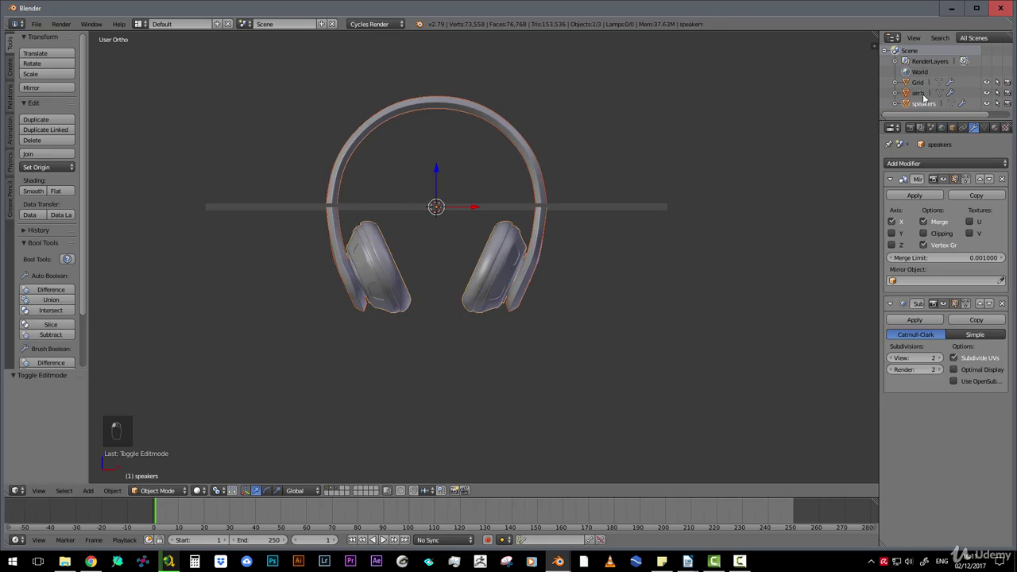
{"action": "left_click", "coordinate": [918, 83], "text": "ctrl"}
{"action": "middle_click_drag", "start_coordinate": [477, 278], "coordinate": [520, 256]}
{"action": "right_click", "coordinate": [520, 256]}
{"action": "middle_click_drag", "start_coordinate": [448, 283], "coordinate": [449, 244]}
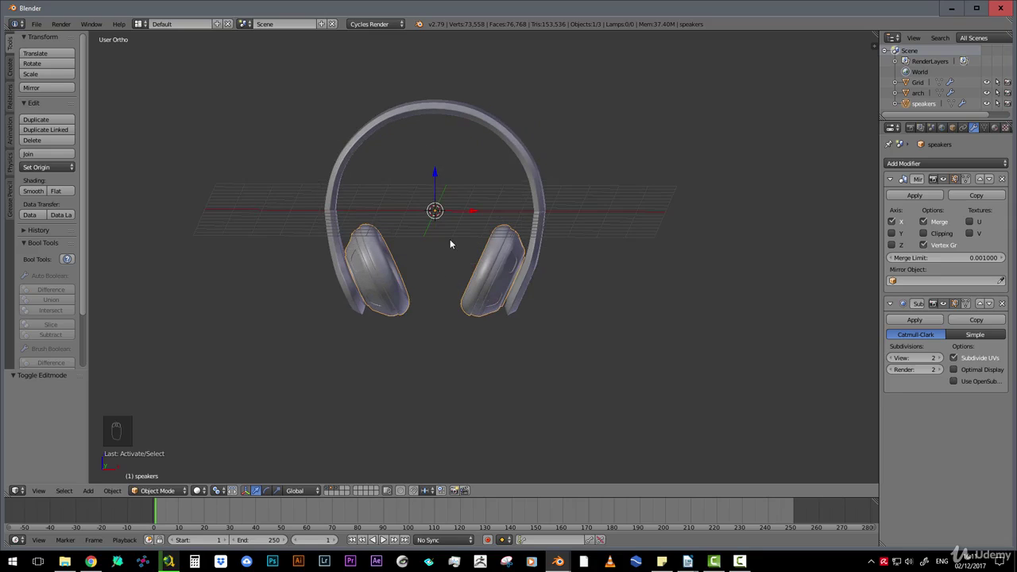
Add a Sphere empty at the scene's origin between the ear cups
{"action": "key", "text": "shift+a"}
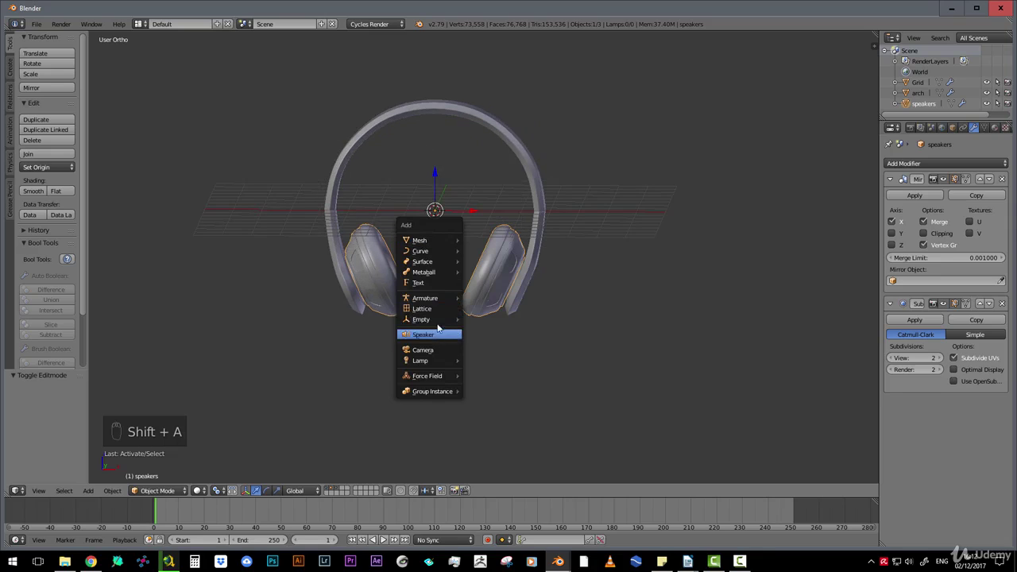
{"action": "mouse_move", "coordinate": [437, 320]}
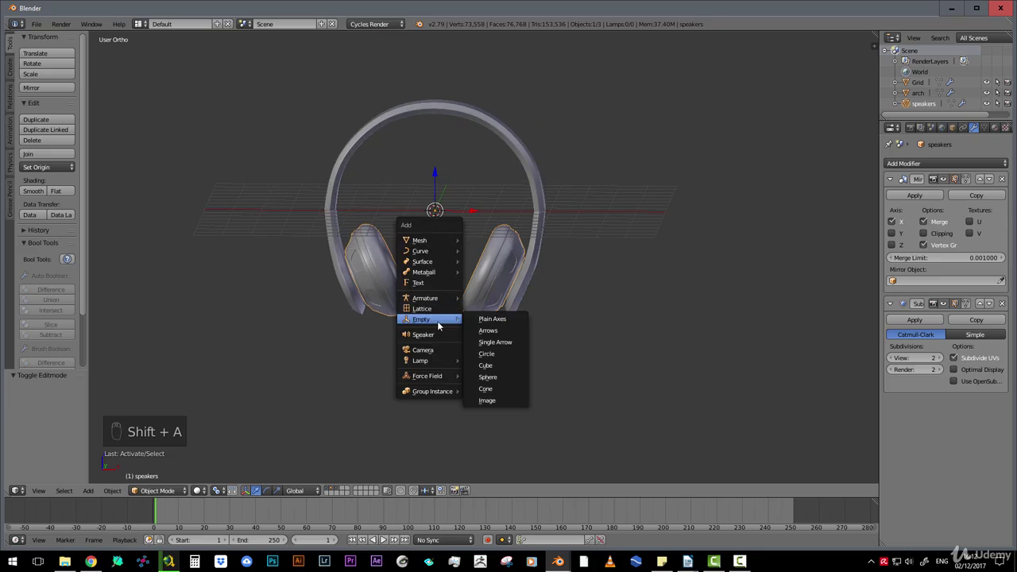
{"action": "left_click", "coordinate": [491, 376]}
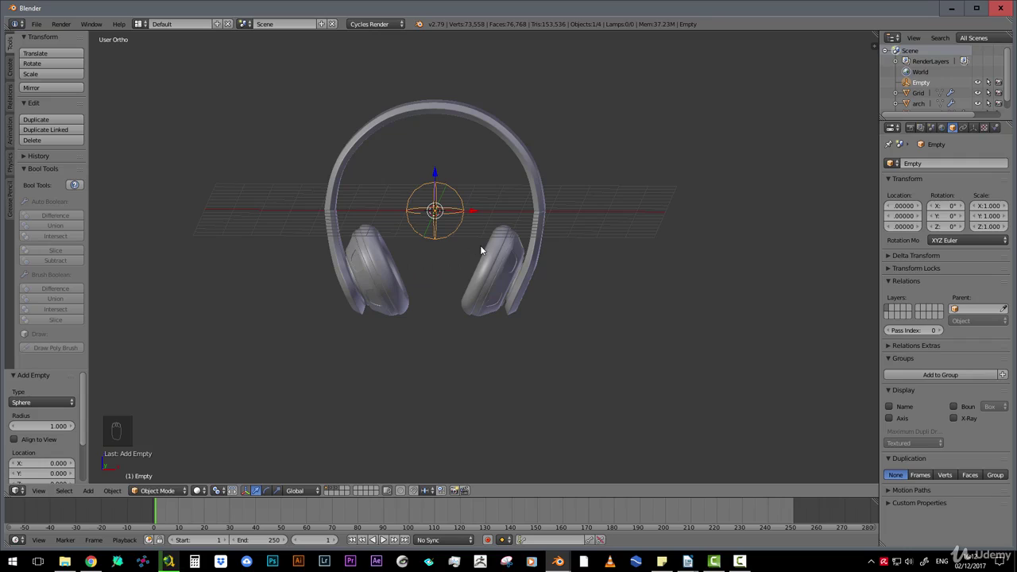
Select all the headphone parts with the empty active and parent them to the empty with the Object option
{"action": "key", "text": "a"}
{"action": "key", "text": "a"}
{"action": "key", "text": "a"}
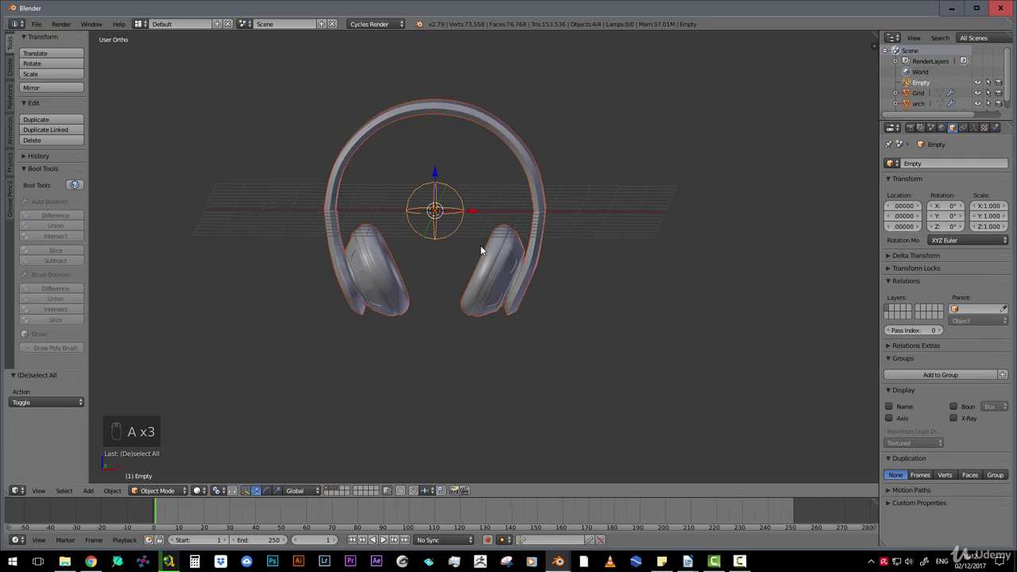
{"action": "key", "text": "ctrl+p"}
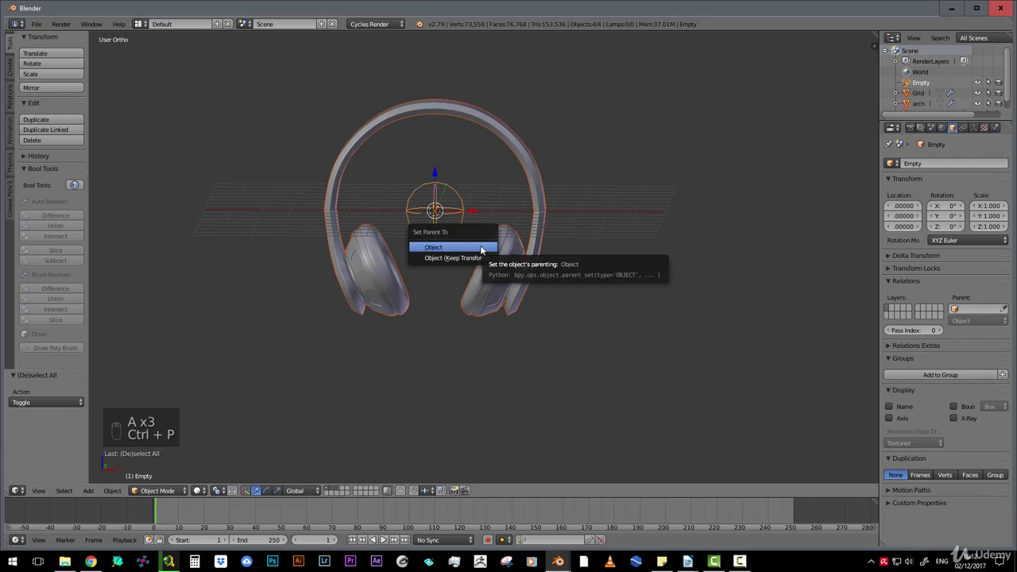
{"action": "left_click", "coordinate": [480, 251]}
Select only the empty and try moving it to check that the headphone parts follow, cancelling the move
{"action": "right_click", "coordinate": [442, 193]}
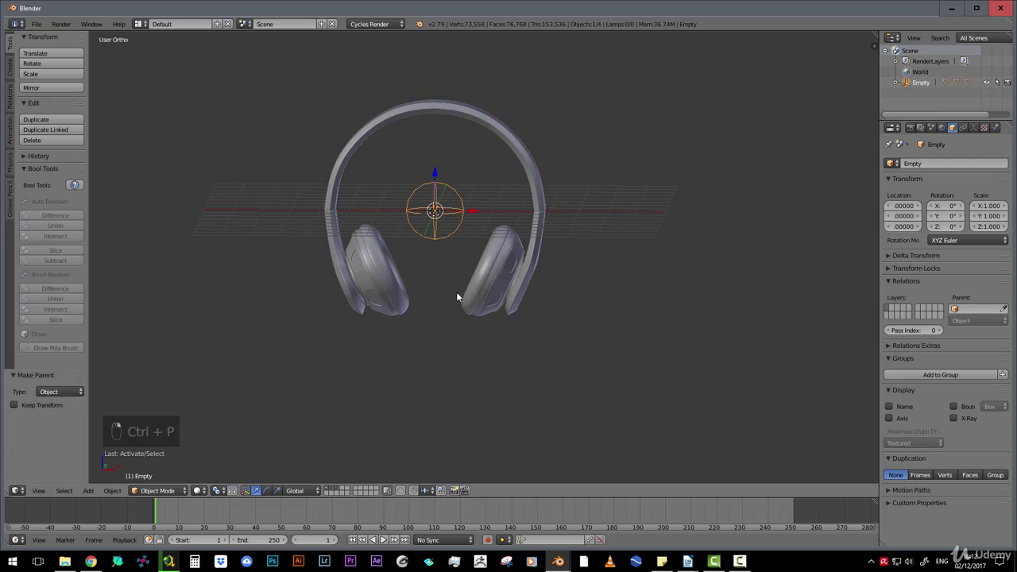
{"action": "key", "text": "g"}
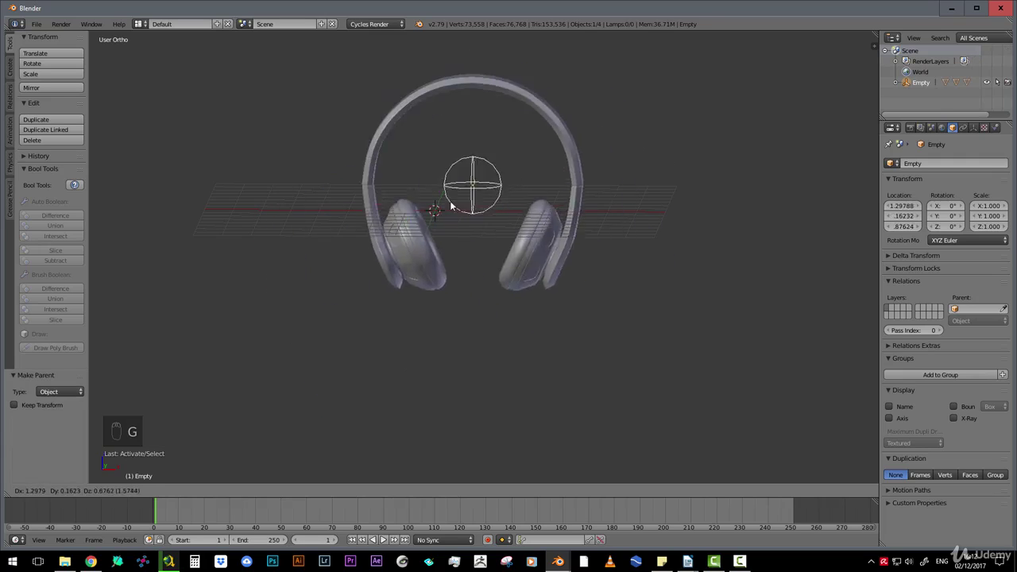
{"action": "right_click", "coordinate": [450, 206]}
{"action": "middle_click_drag", "start_coordinate": [446, 316], "coordinate": [446, 263]}
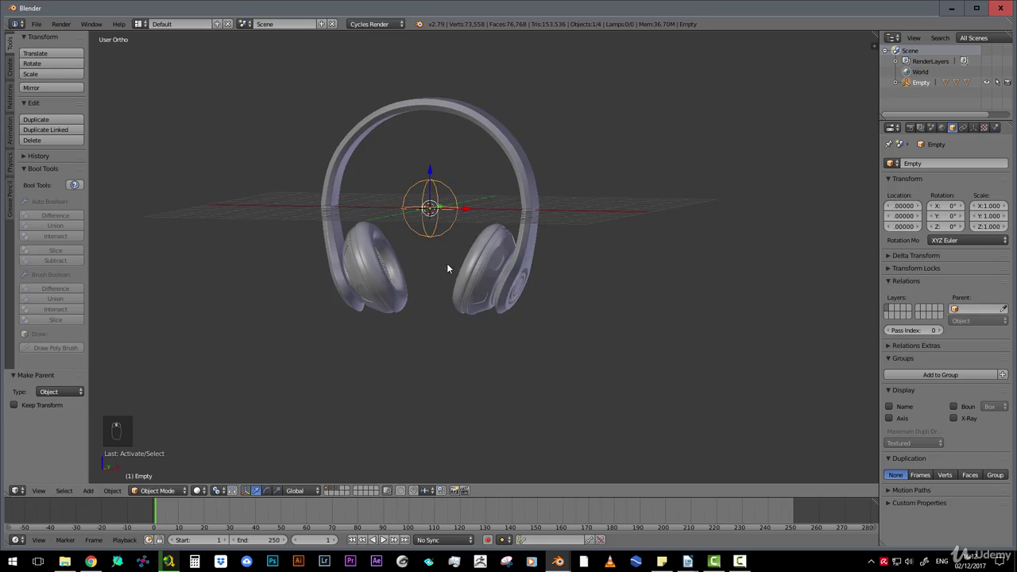
Rename the parent empty as "headphones"
{"action": "double_click", "coordinate": [920, 82]}
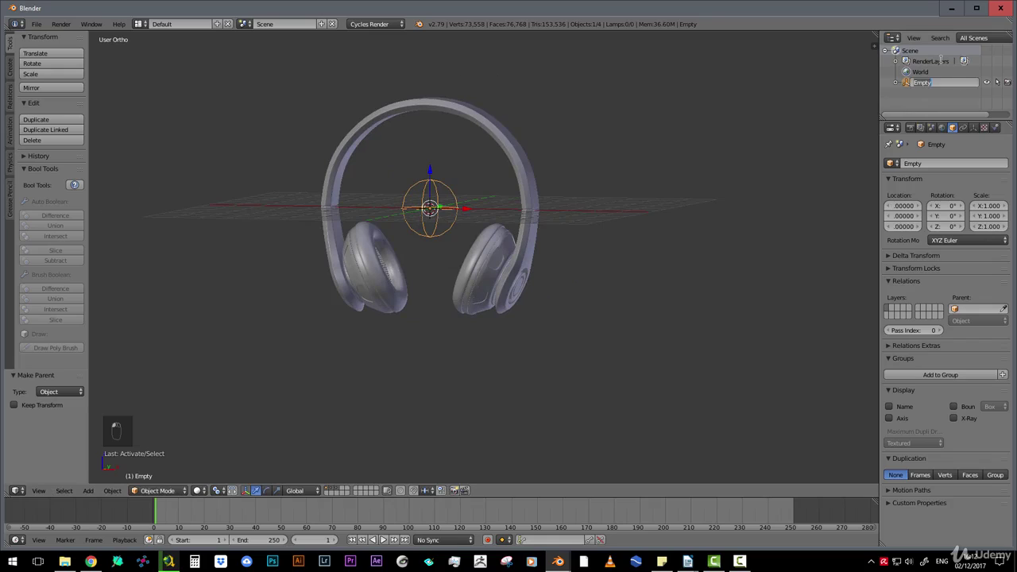
{"action": "type", "text": "headphones"}
{"action": "key", "text": "Return"}
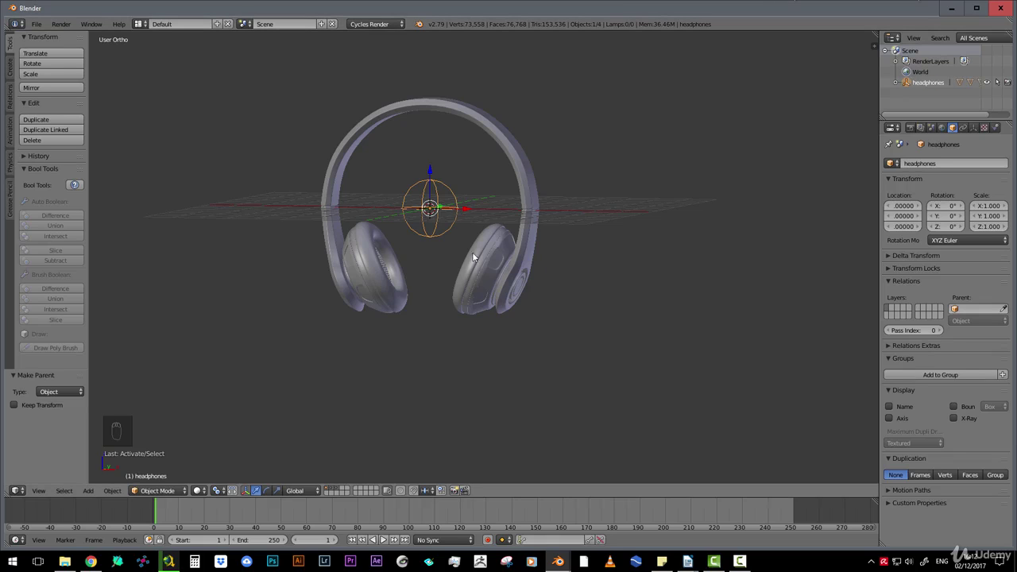
{"action": "scroll", "coordinate": [480, 267], "scroll_direction": "down", "scroll_amount": 3}
{"action": "scroll", "coordinate": [480, 267], "scroll_direction": "up", "scroll_amount": 2}
{"action": "mouse_move", "coordinate": [480, 270]}
{"action": "middle_mouse_down"}
{"action": "mouse_move", "coordinate": [517, 256]}
{"action": "mouse_move", "coordinate": [490, 264]}
{"action": "middle_mouse_up"}
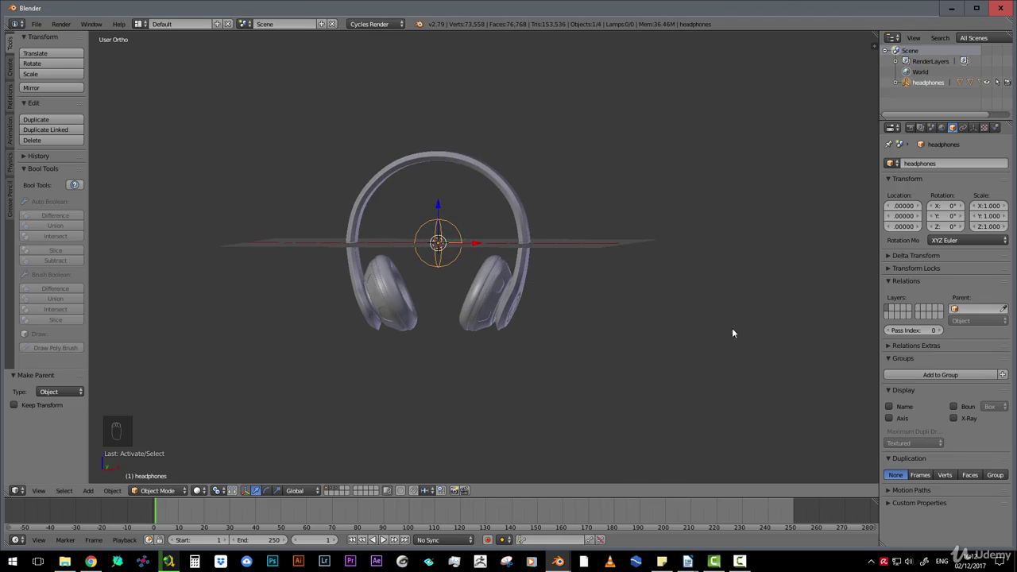